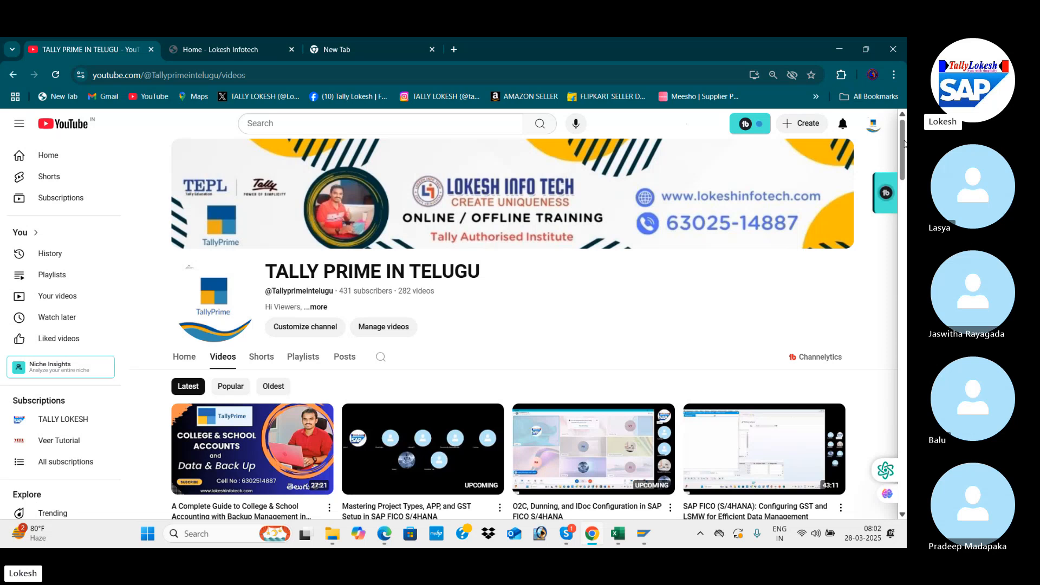
Step: Switch to the Skype group call, ring all the participants who have not joined, and close the participant list
{"action": "key", "text": "alt+Tab"}
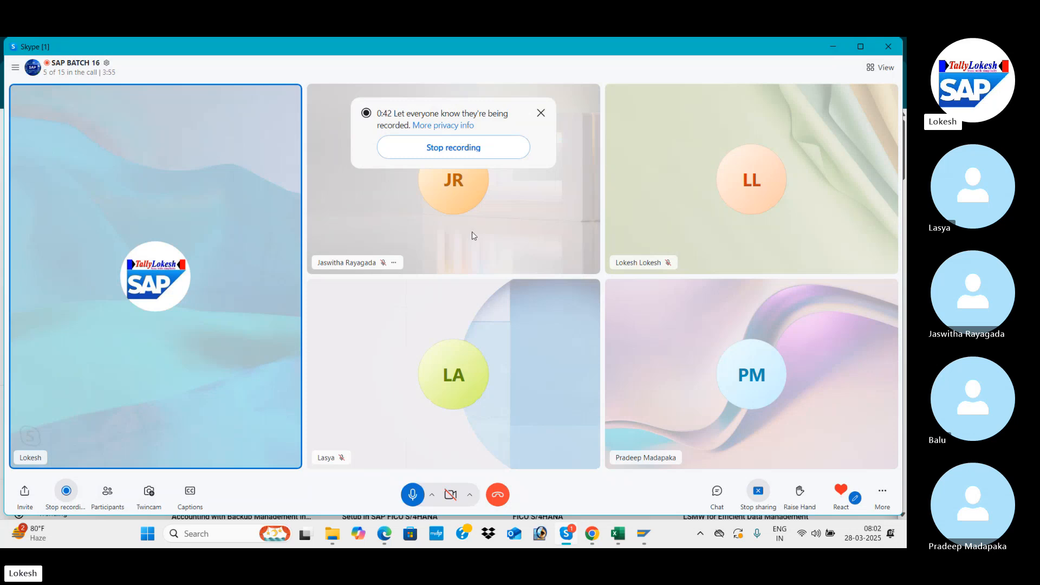
{"action": "left_click", "coordinate": [107, 494]}
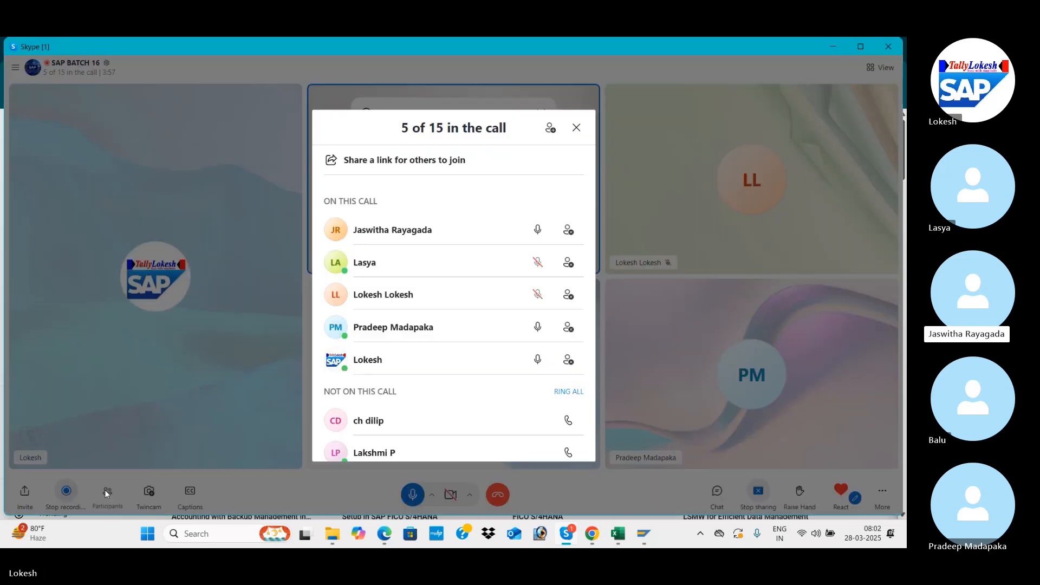
{"action": "left_click", "coordinate": [577, 391]}
{"action": "left_click", "coordinate": [576, 128]}
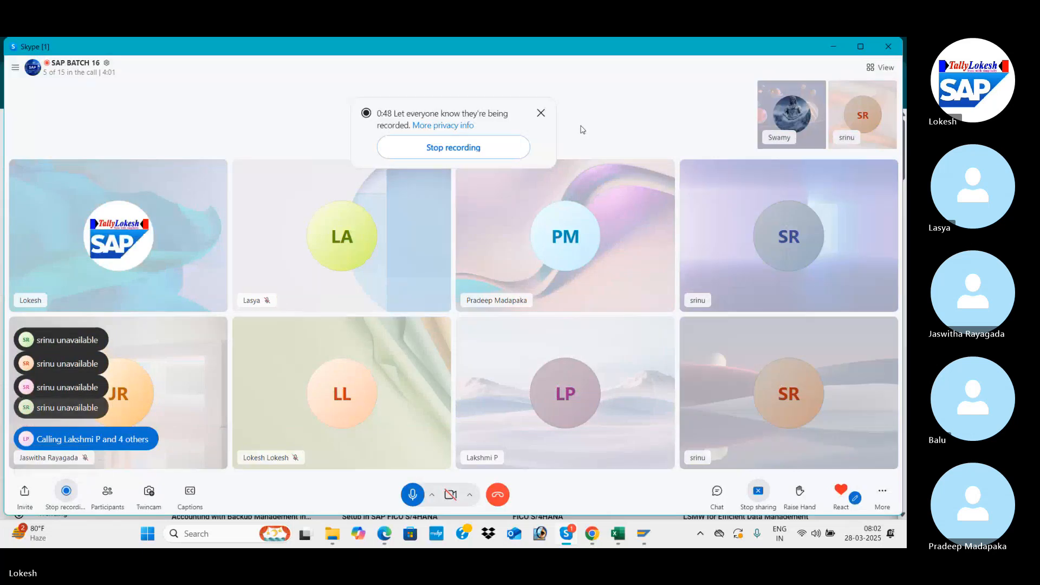
Step: Switch to the SAP CONTENT CONFIGURATION workbook in Excel and read the down payment definition in rows 1 to 4 of VENDOR DOWN PAYMENTS
{"action": "key", "text": "alt+Tab"}
{"action": "key", "text": "alt+Tab"}
{"action": "key", "text": "alt+Tab"}
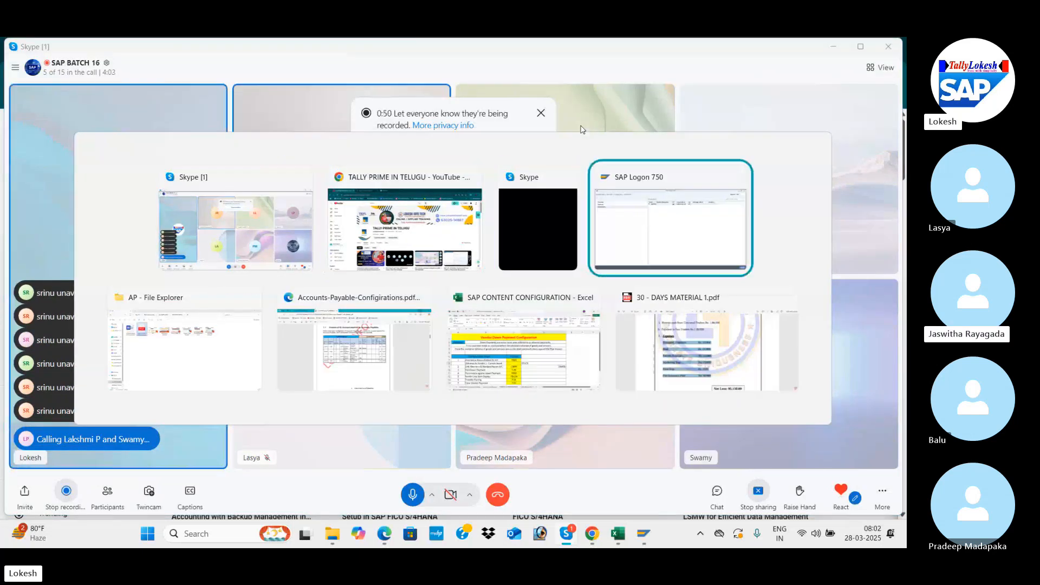
{"action": "key", "text": "alt+Tab"}
{"action": "key", "text": "alt+Tab"}
{"action": "key", "text": "alt+Tab"}
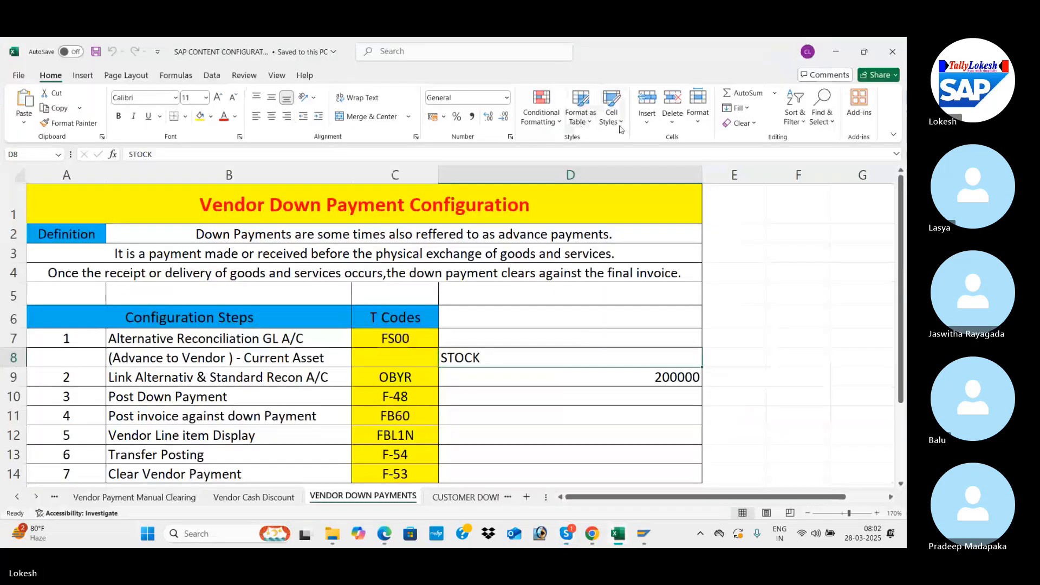
{"action": "left_click", "coordinate": [564, 335]}
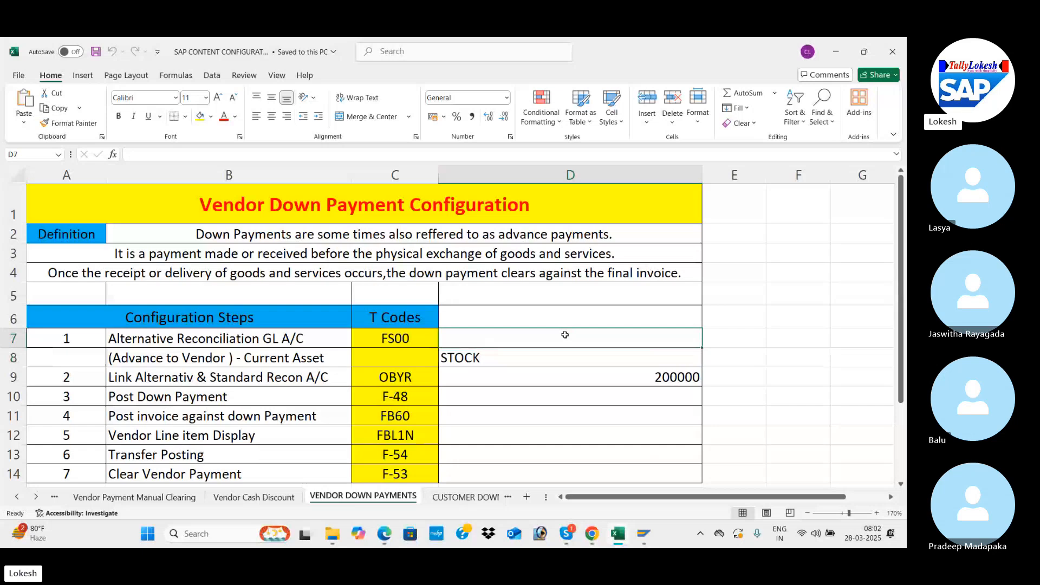
{"action": "left_click", "coordinate": [336, 210]}
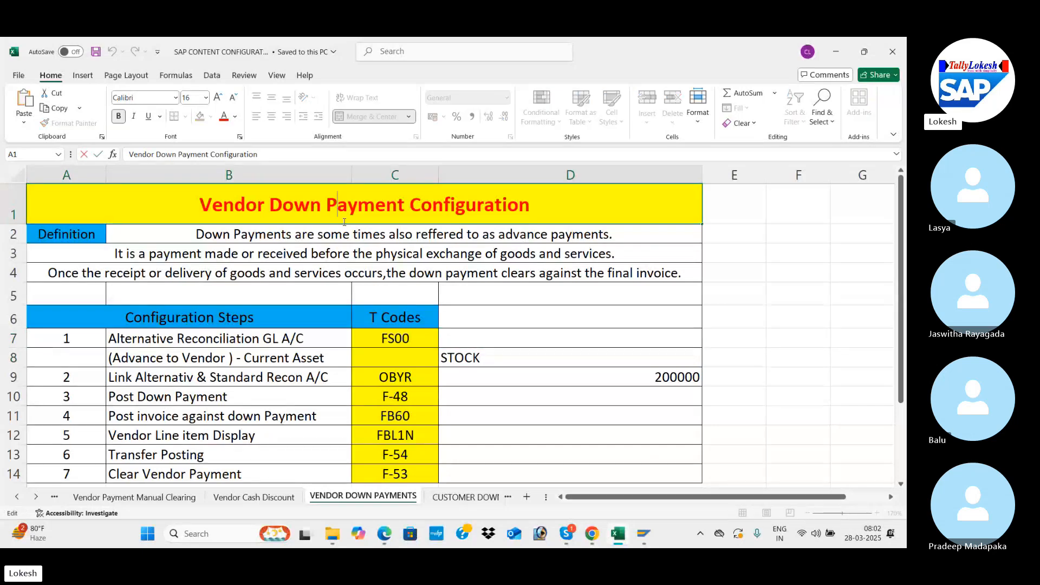
{"action": "left_click", "coordinate": [345, 228]}
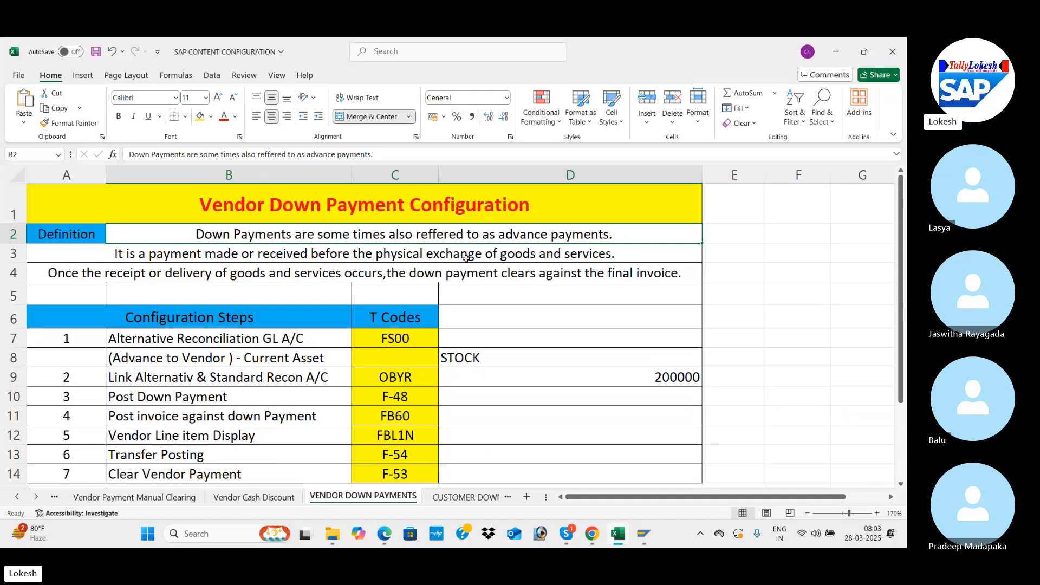
{"action": "left_click", "coordinate": [540, 259]}
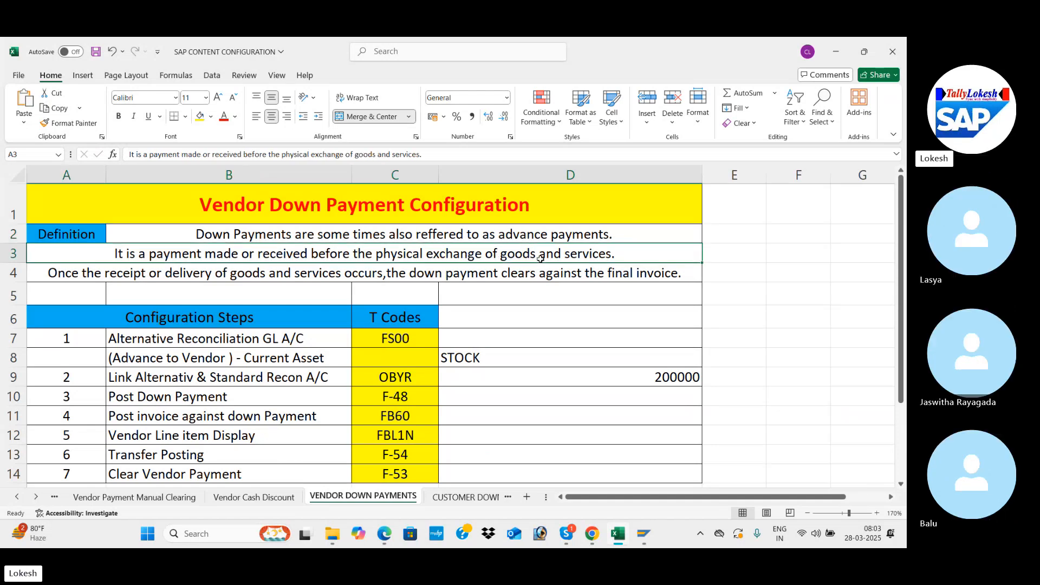
{"action": "left_click", "coordinate": [496, 274]}
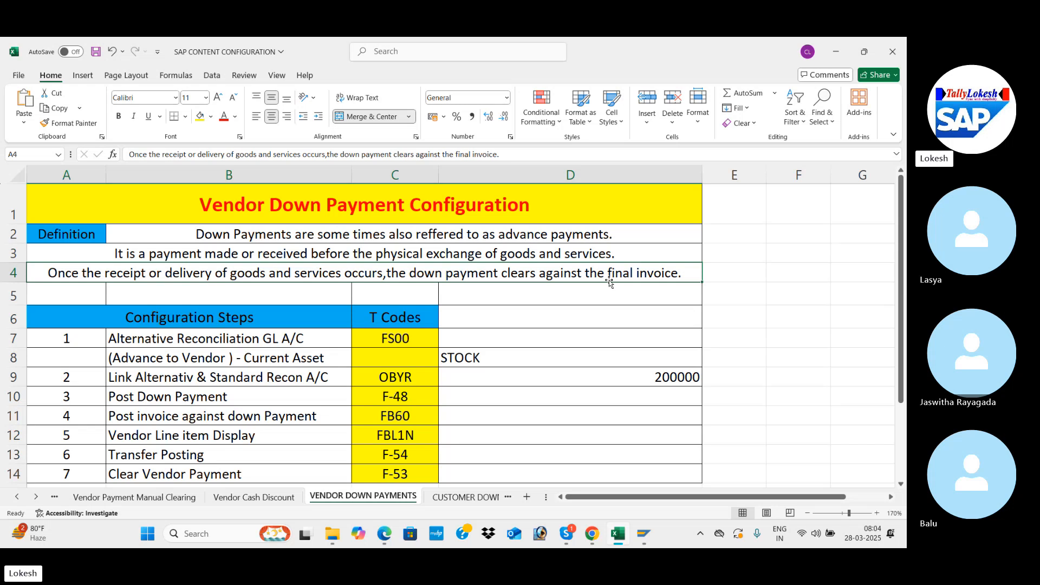
Step: Review the vendor down payment configuration steps and their T codes, from the alternative reconciliation account through clearing the vendor payment
{"action": "left_click", "coordinate": [336, 323]}
{"action": "key", "text": "Down"}
{"action": "key", "text": "Down"}
{"action": "key", "text": "Down"}
{"action": "key", "text": "Down"}
{"action": "key", "text": "Down"}
{"action": "key", "text": "Down"}
{"action": "key", "text": "Down"}
{"action": "key", "text": "Down"}
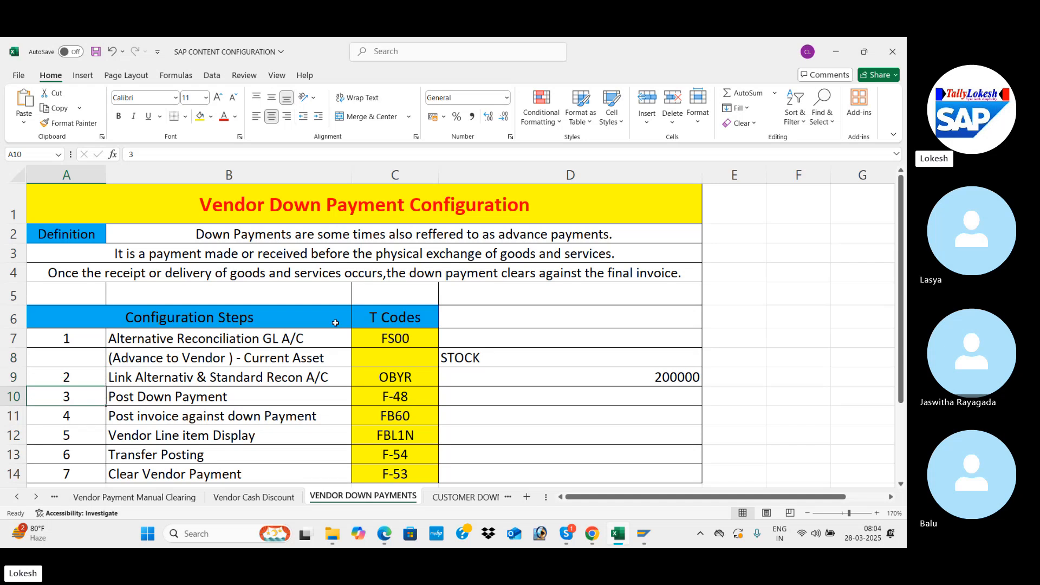
{"action": "key", "text": "Down"}
{"action": "key", "text": "Down"}
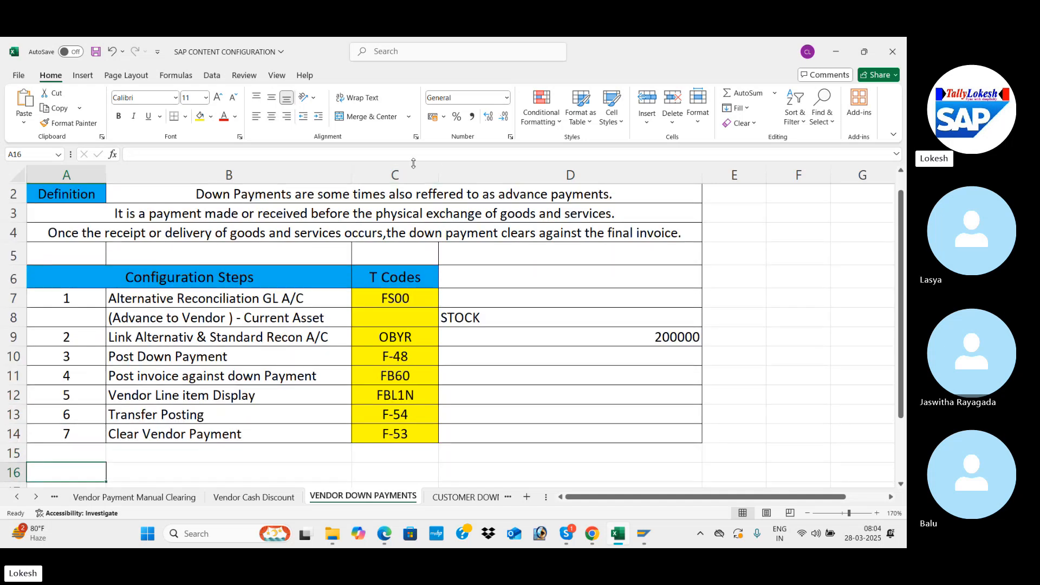
{"action": "left_click", "coordinate": [373, 298]}
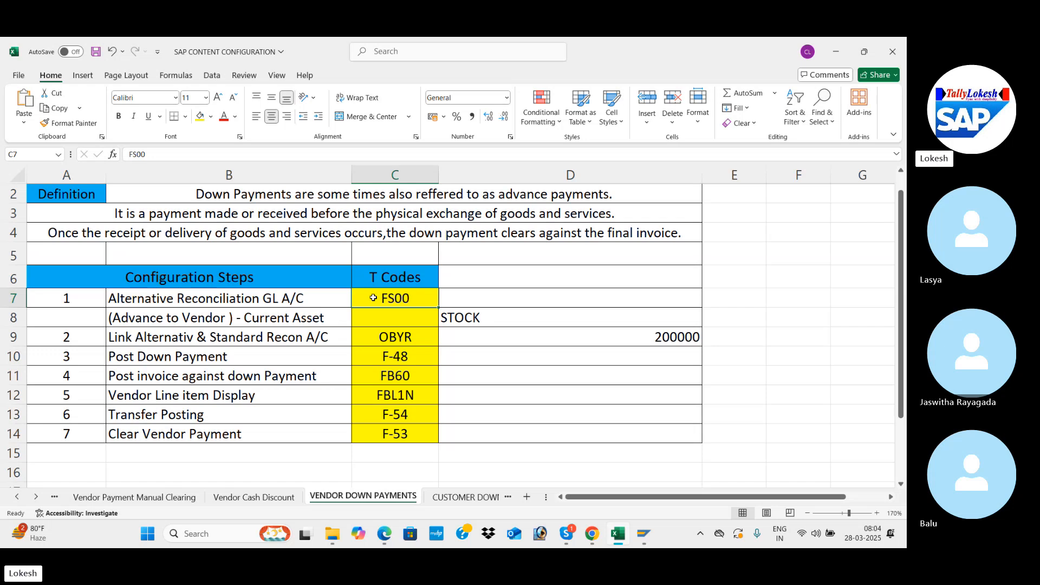
{"action": "left_click", "coordinate": [230, 318]}
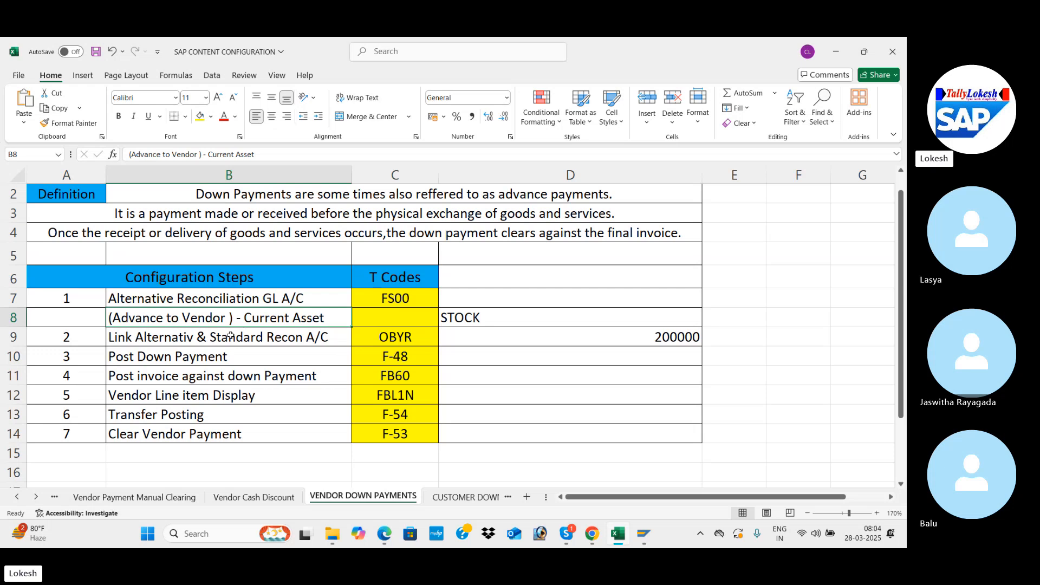
{"action": "left_click", "coordinate": [230, 335]}
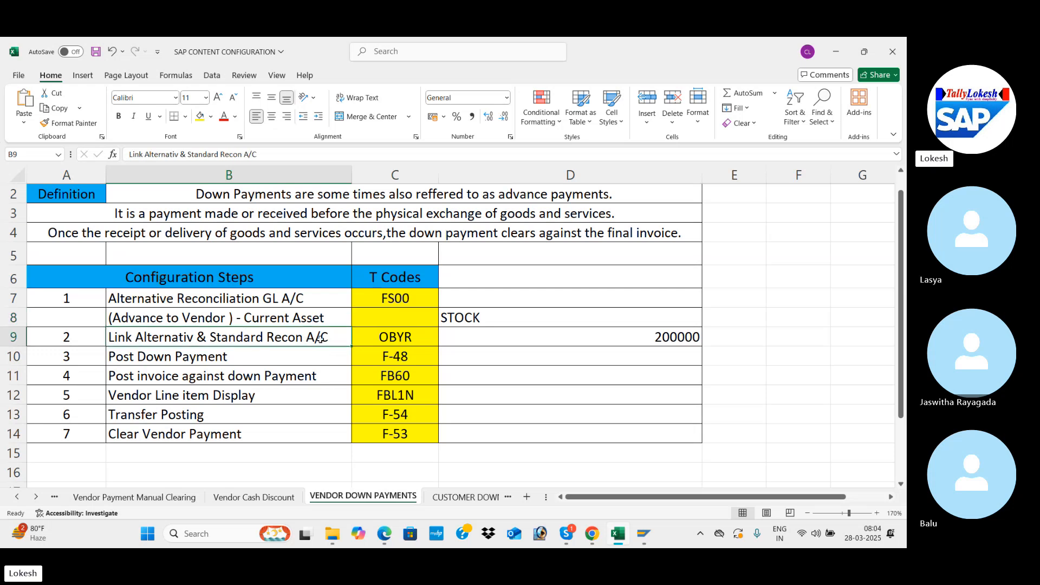
{"action": "left_click", "coordinate": [425, 334]}
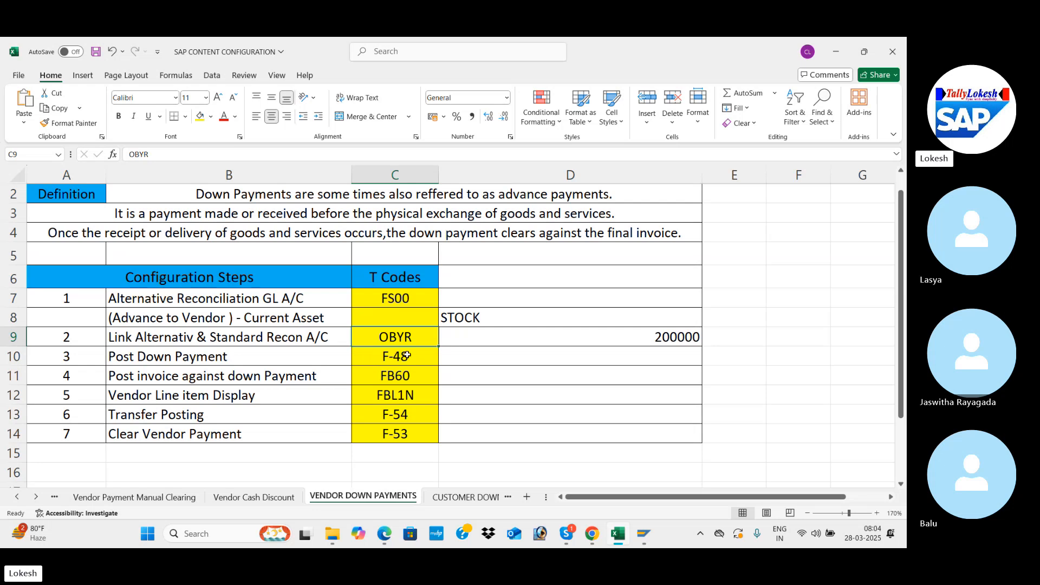
{"action": "left_click", "coordinate": [411, 354]}
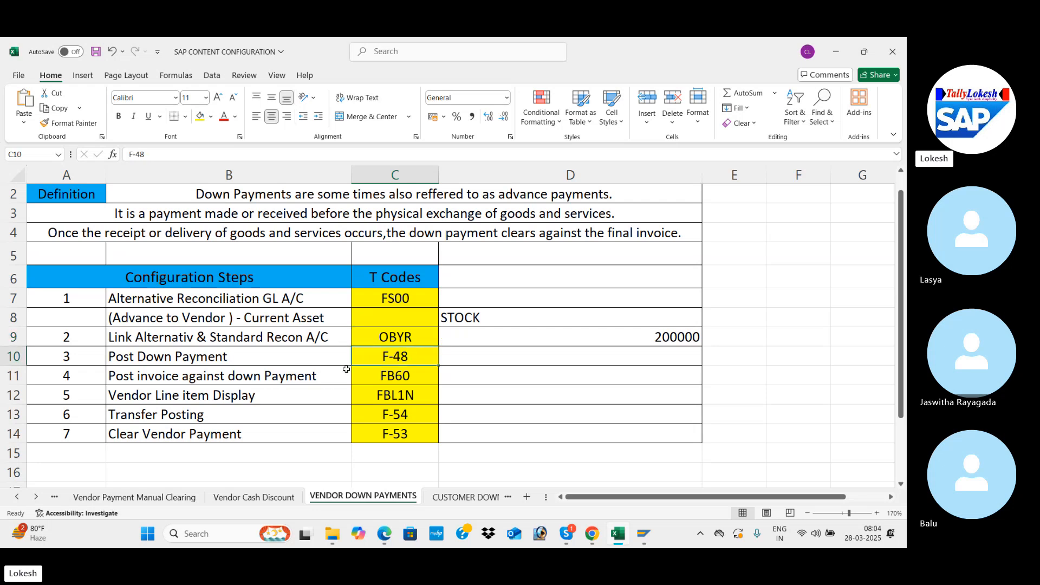
{"action": "left_click", "coordinate": [415, 373]}
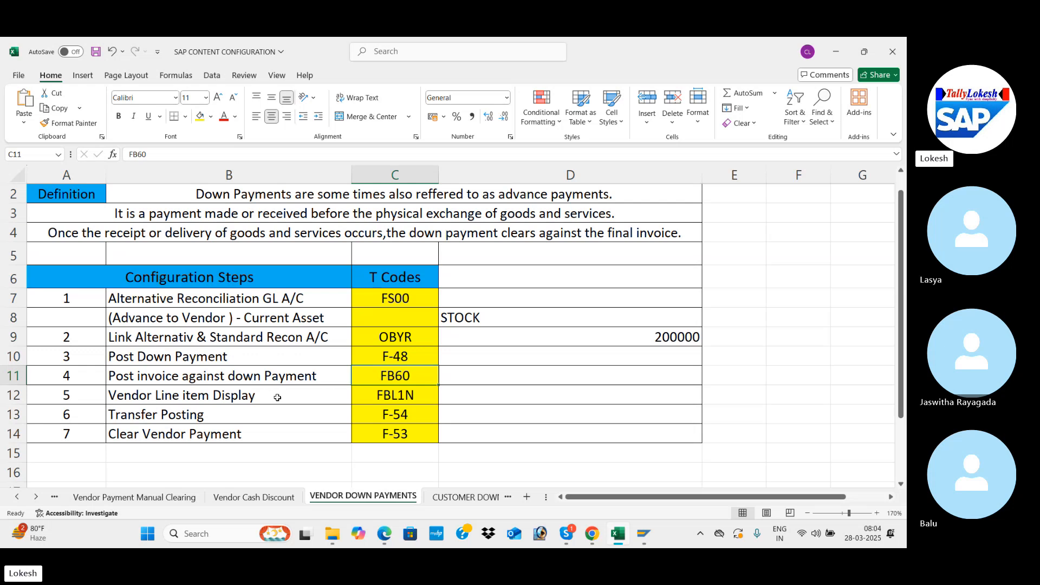
{"action": "left_click", "coordinate": [396, 395]}
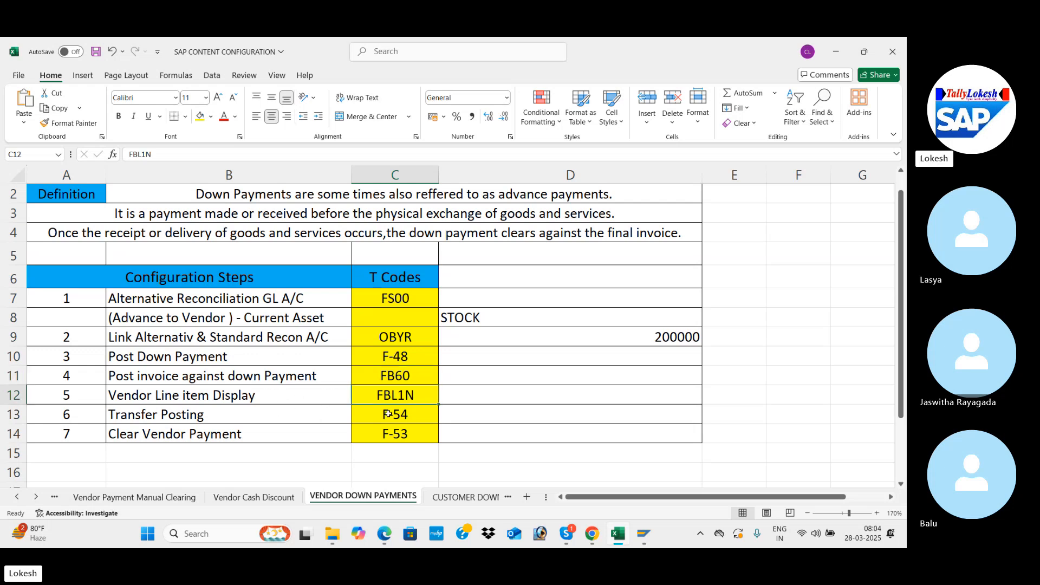
{"action": "left_click", "coordinate": [393, 414]}
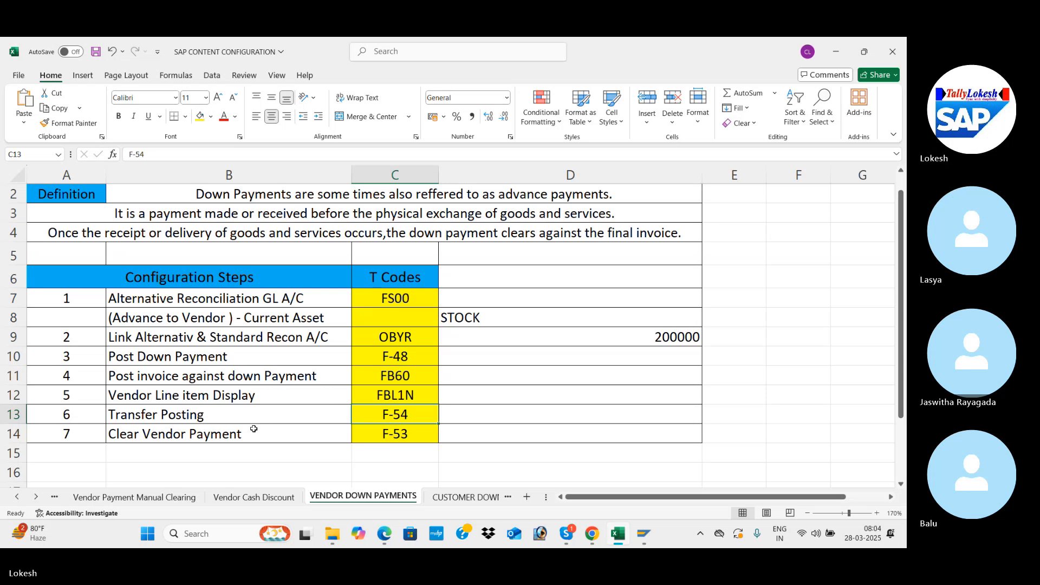
{"action": "left_click", "coordinate": [399, 433]}
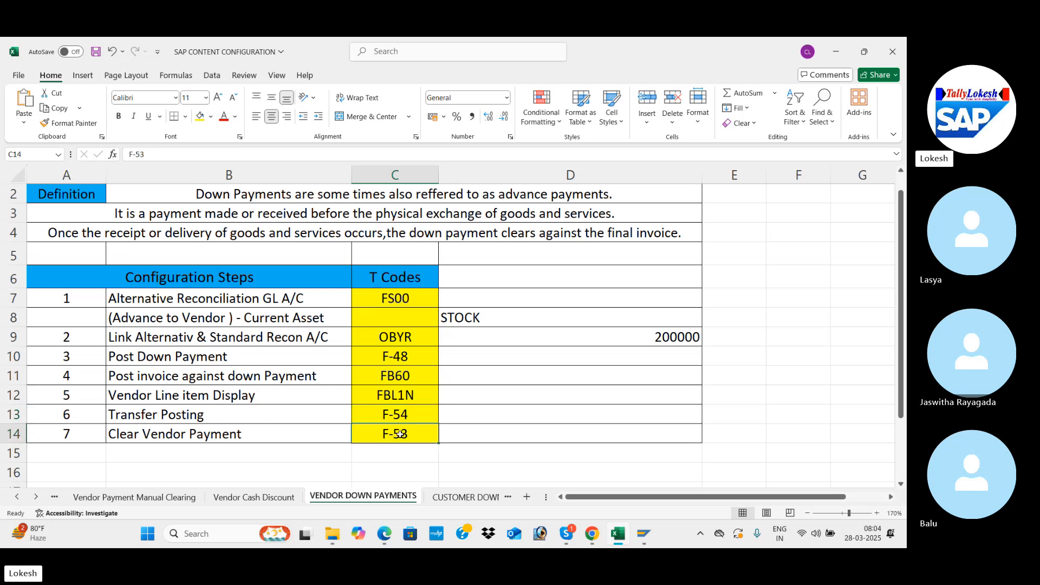
{"action": "left_click", "coordinate": [387, 318]}
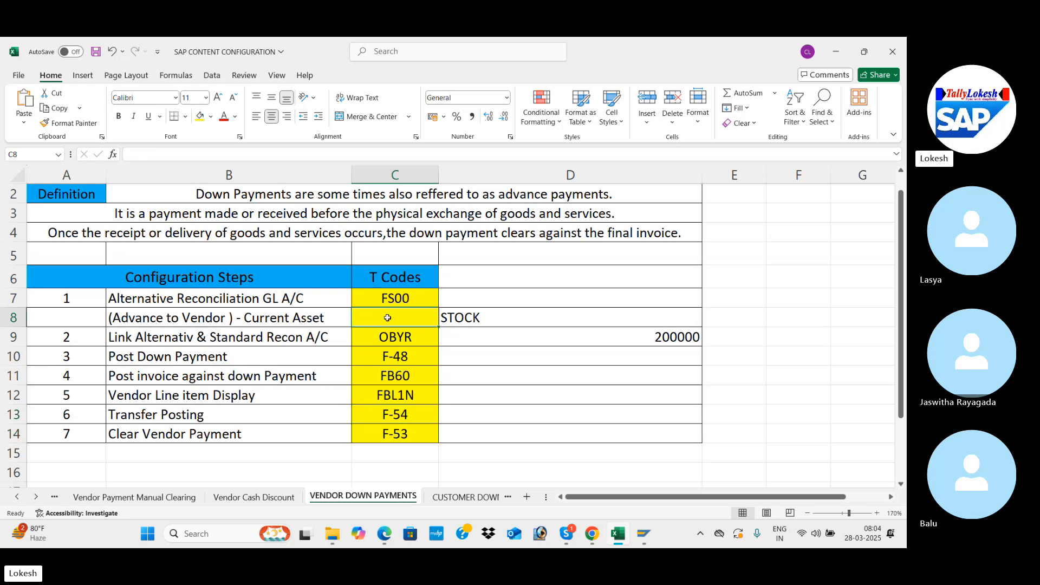
{"action": "key", "text": "Up"}
{"action": "key", "text": "Up"}
{"action": "key", "text": "Up"}
{"action": "key", "text": "Up"}
{"action": "key", "text": "Up"}
{"action": "key", "text": "Up"}
{"action": "key", "text": "Up"}
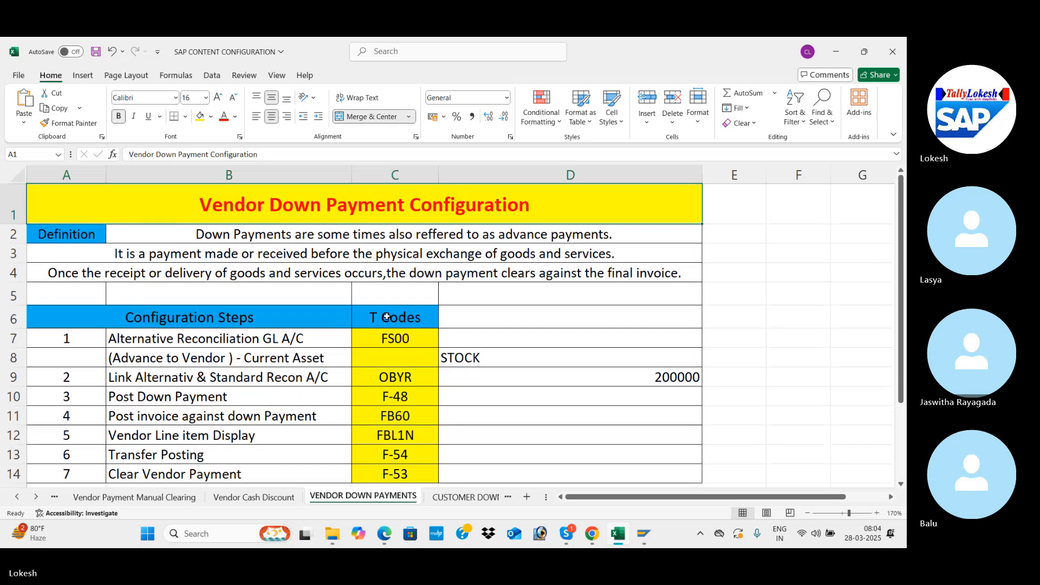
{"action": "left_click", "coordinate": [422, 337]}
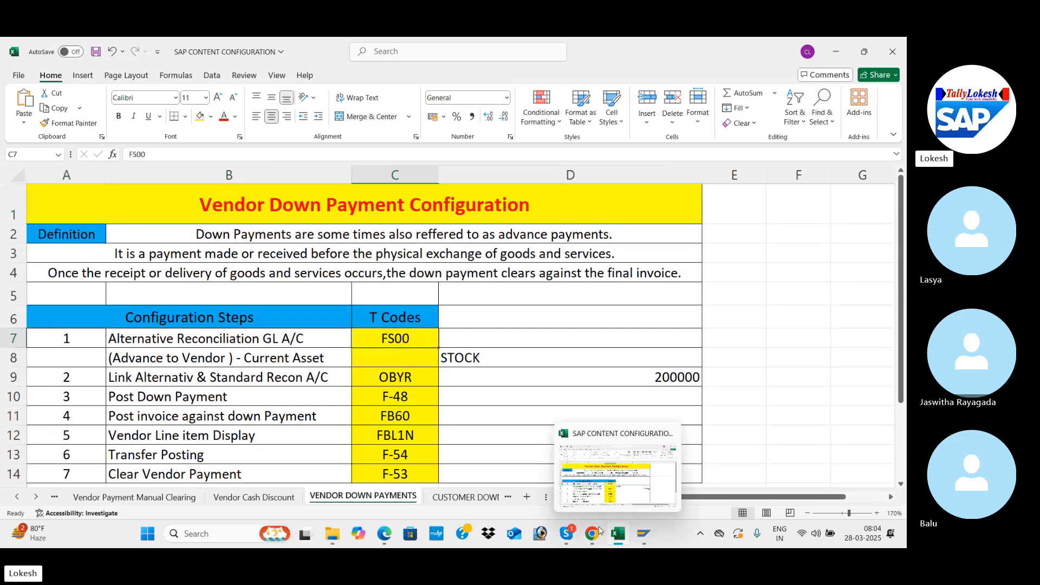
{"action": "mouse_move", "coordinate": [646, 535]}
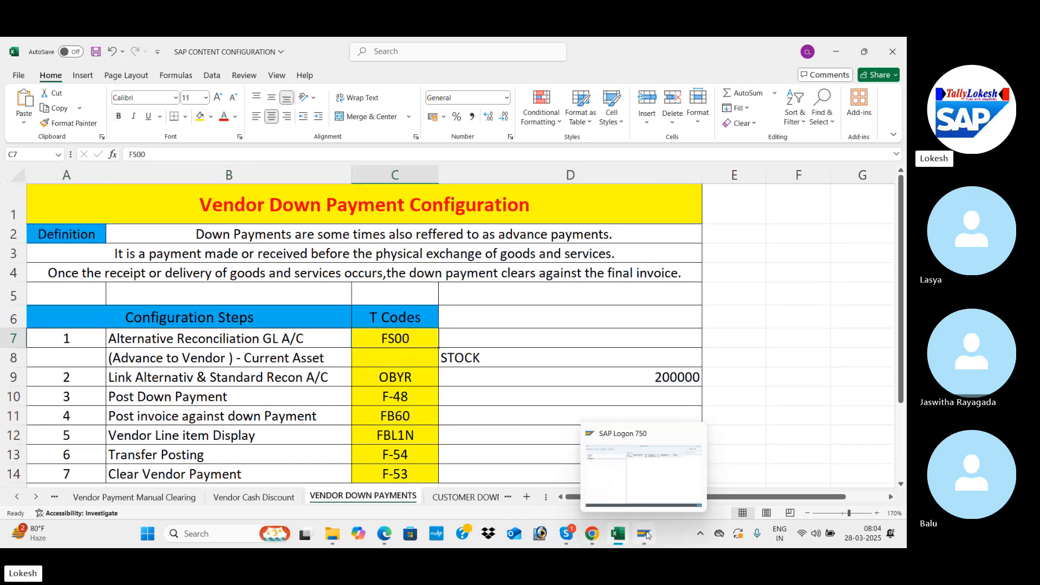
{"action": "mouse_move", "coordinate": [590, 541]}
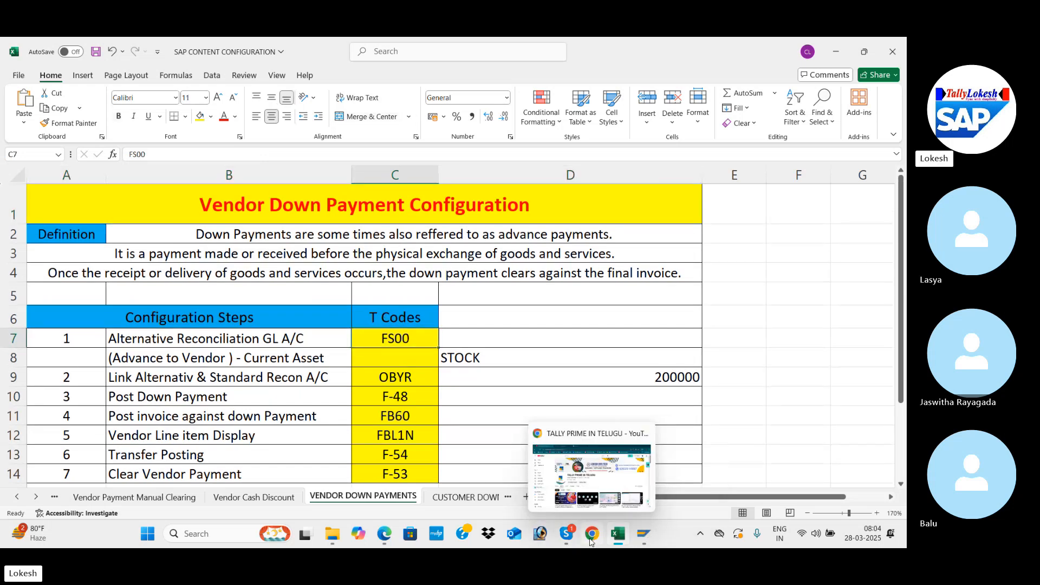
{"action": "left_click", "coordinate": [608, 487]}
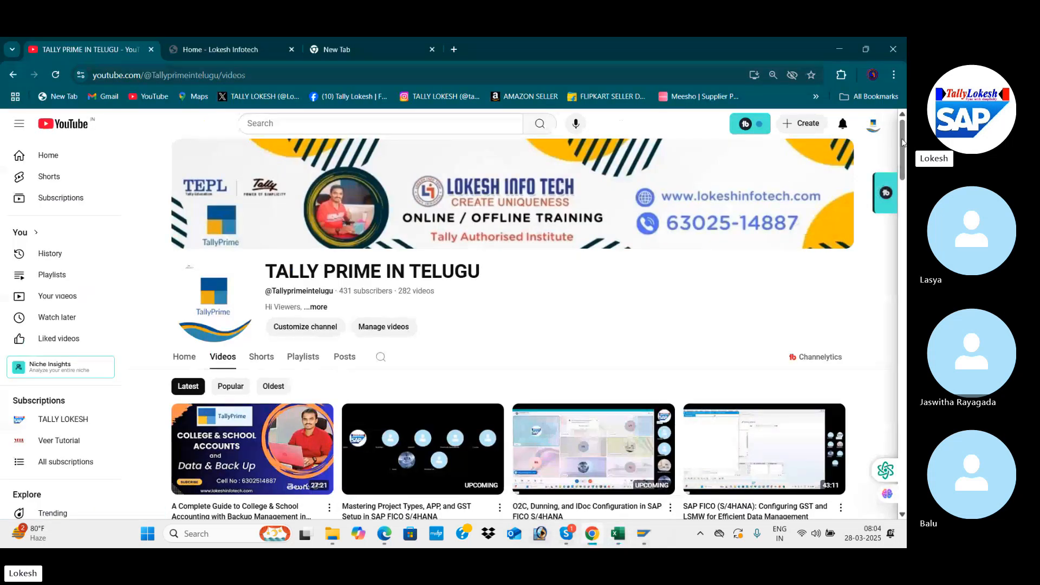
{"action": "mouse_move", "coordinate": [902, 142]}
{"action": "left_mouse_down"}
{"action": "mouse_move", "coordinate": [904, 219]}
{"action": "mouse_move", "coordinate": [903, 142]}
{"action": "left_mouse_up"}
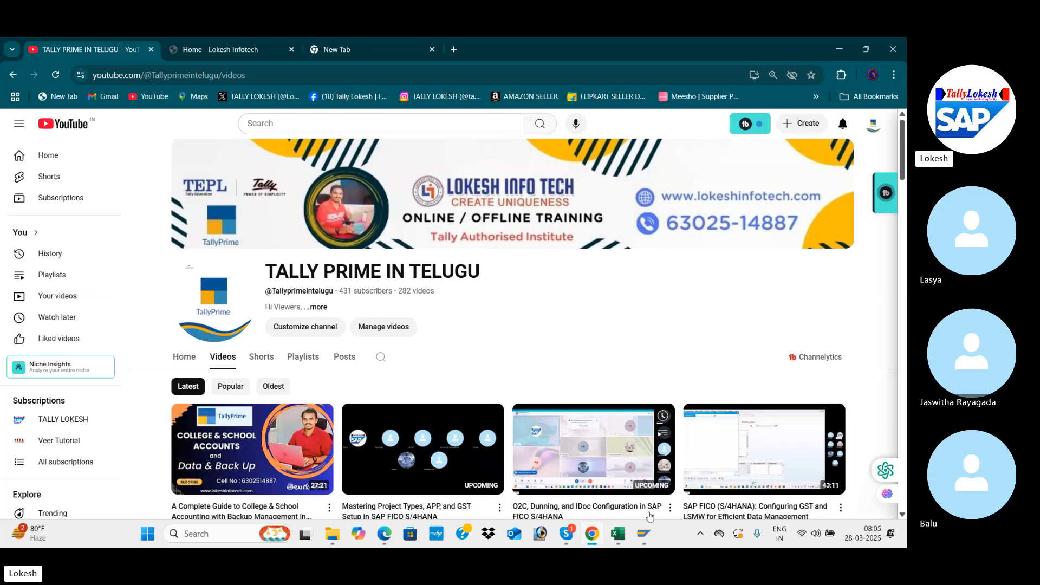
Step: Switch to SAP Logon, open the SAP Fico connection and log on to client 800 with the user ID and password
{"action": "mouse_move", "coordinate": [644, 532]}
{"action": "left_click", "coordinate": [655, 461]}
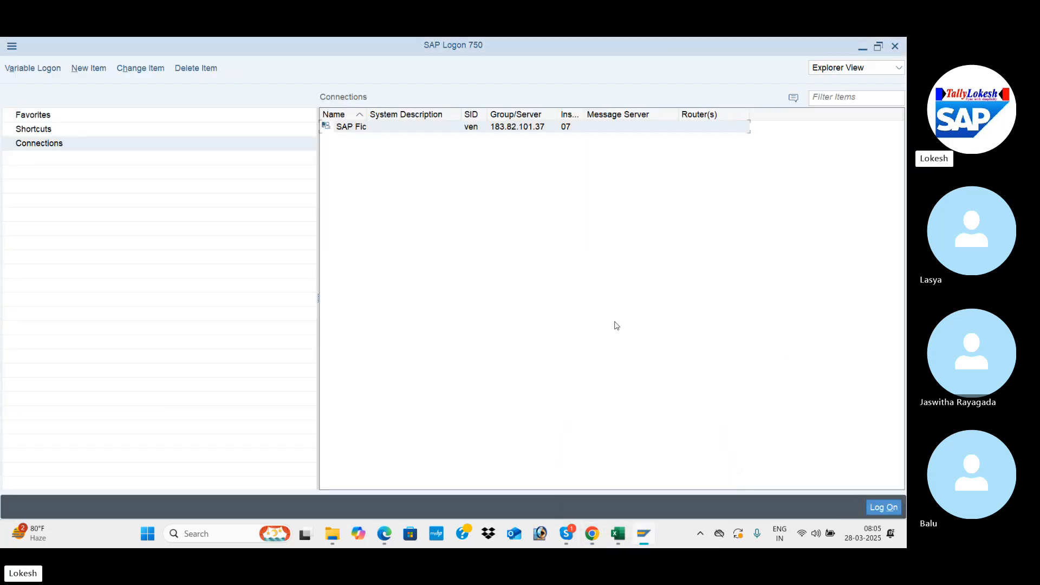
{"action": "double_click", "coordinate": [545, 133]}
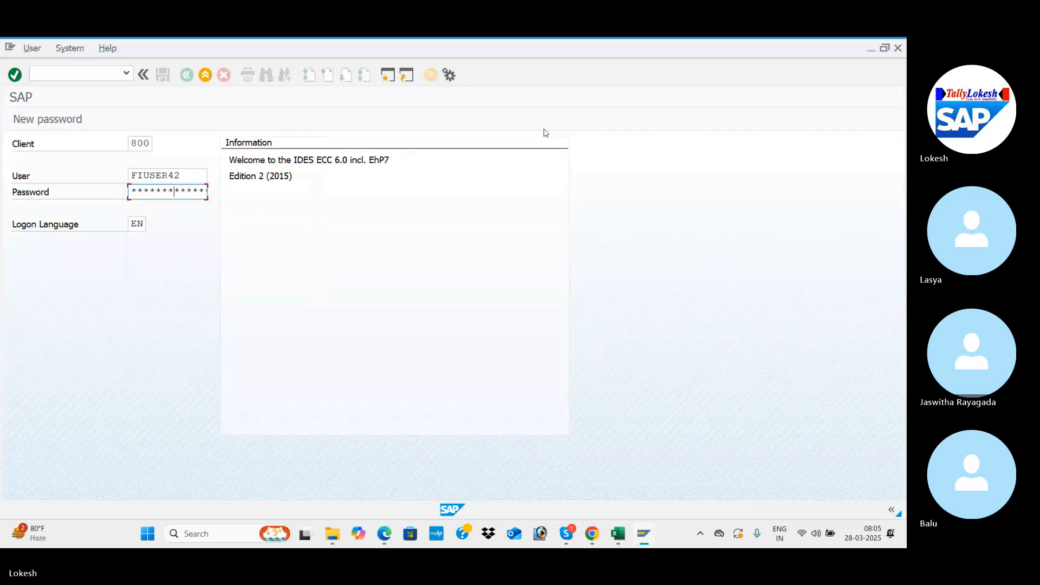
{"action": "key", "text": "Return"}
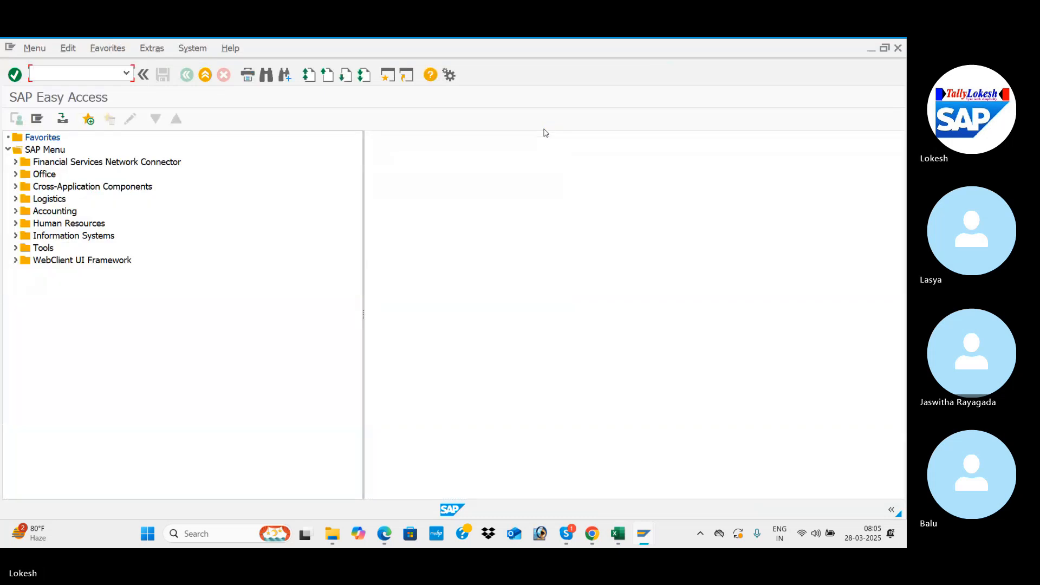
Step: Open transaction FS00 for central G/L account editing
{"action": "type", "text": "FS"}
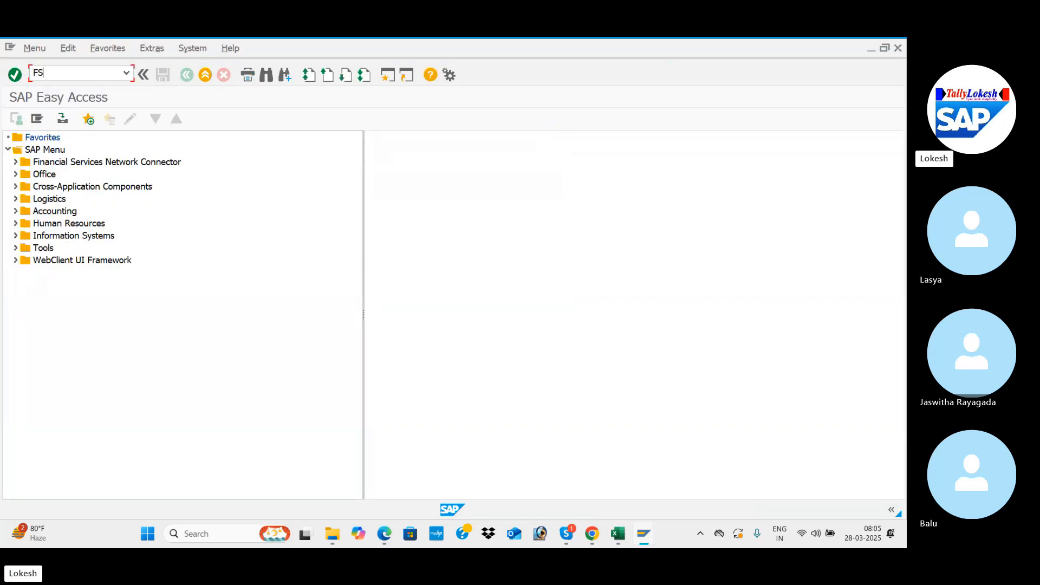
{"action": "type", "text": "00"}
{"action": "key", "text": "Return"}
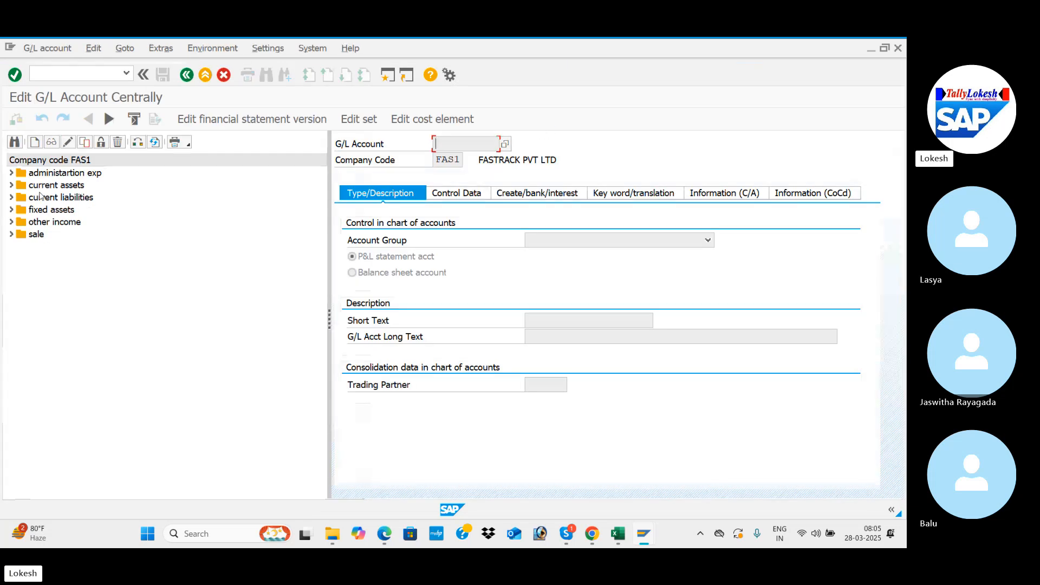
Step: Copy G/L account 200003 CANARA Bank from current assets as new account 200004 in company code FAS1
{"action": "left_click", "coordinate": [11, 186]}
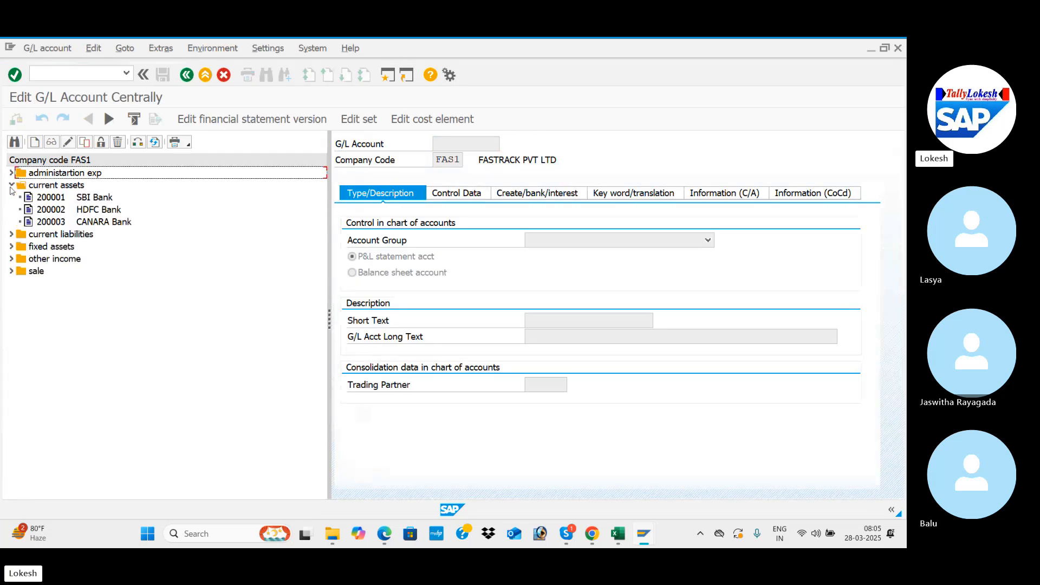
{"action": "left_click", "coordinate": [54, 223]}
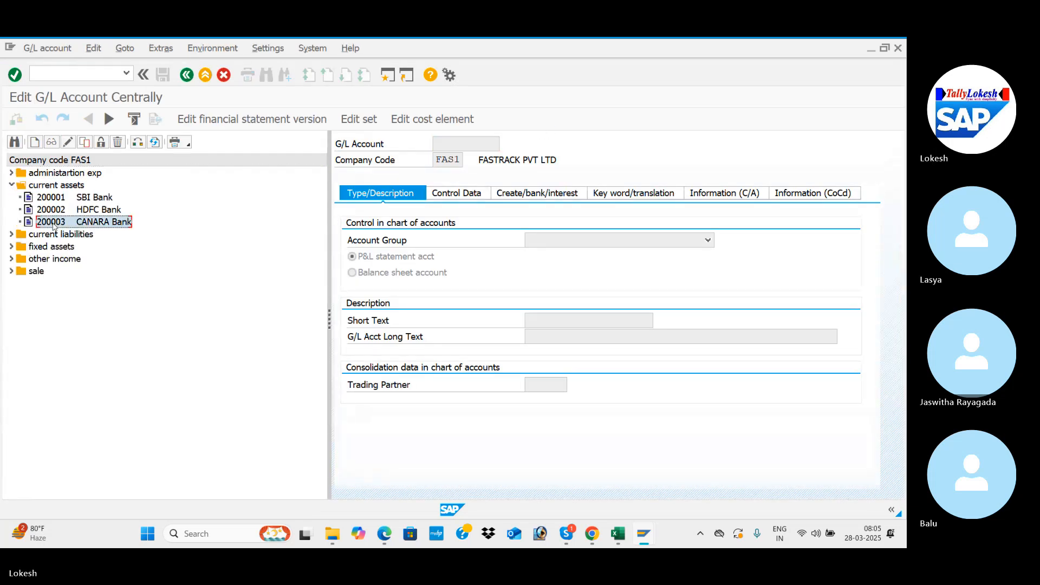
{"action": "left_click", "coordinate": [84, 144]}
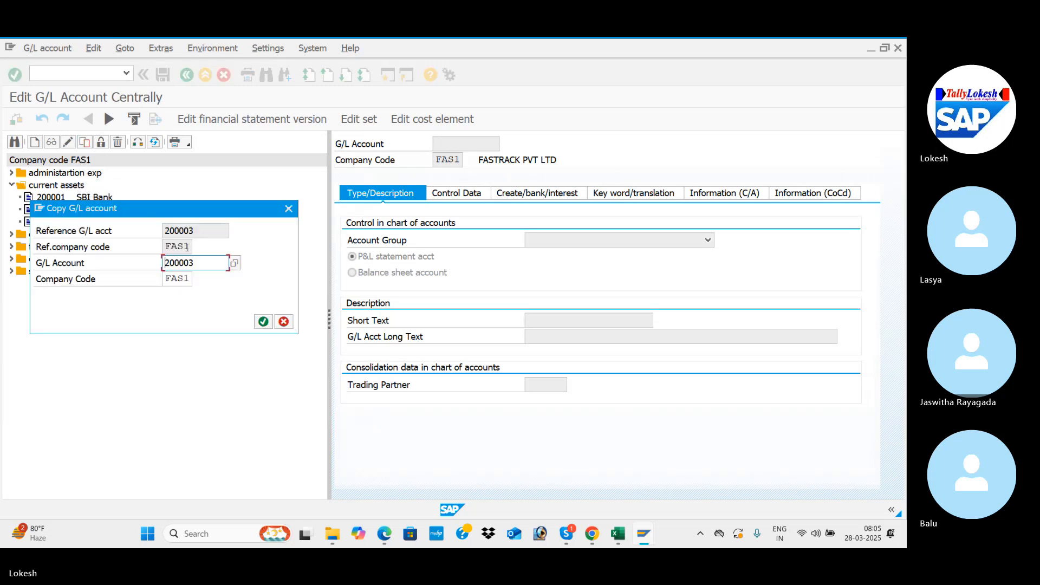
{"action": "key", "text": "BackSpace"}
{"action": "type", "text": "4"}
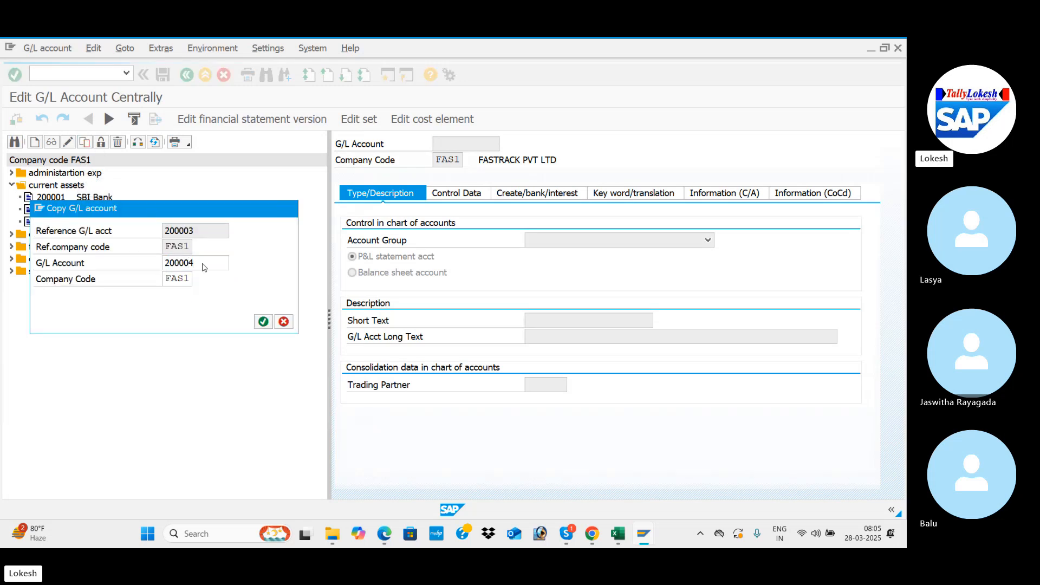
{"action": "key", "text": "Return"}
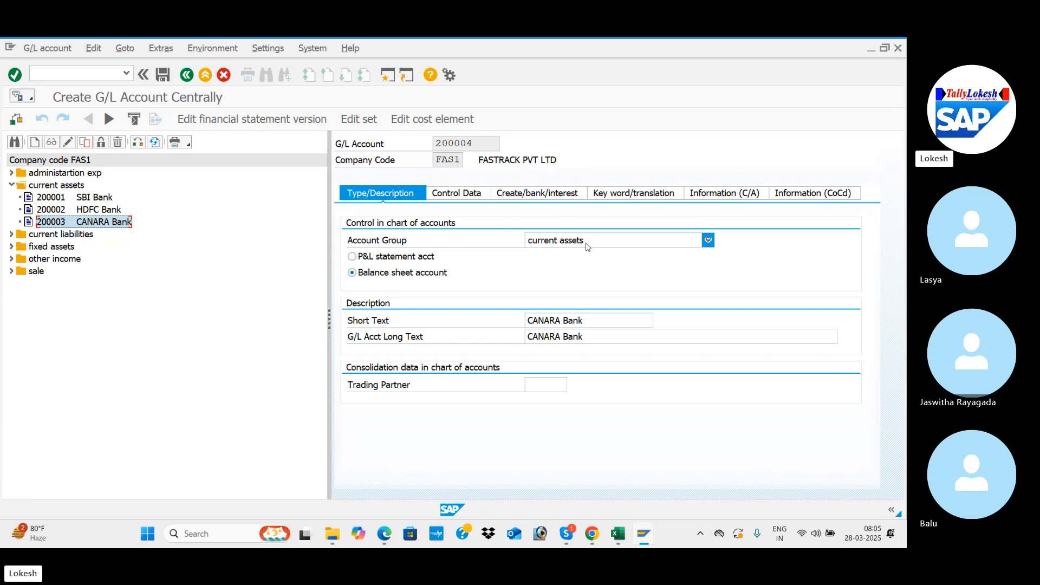
Step: Keep the account group as current assets and replace the new account's short text with "Advance to Vendor"
{"action": "left_click", "coordinate": [708, 242]}
{"action": "left_click", "coordinate": [708, 241]}
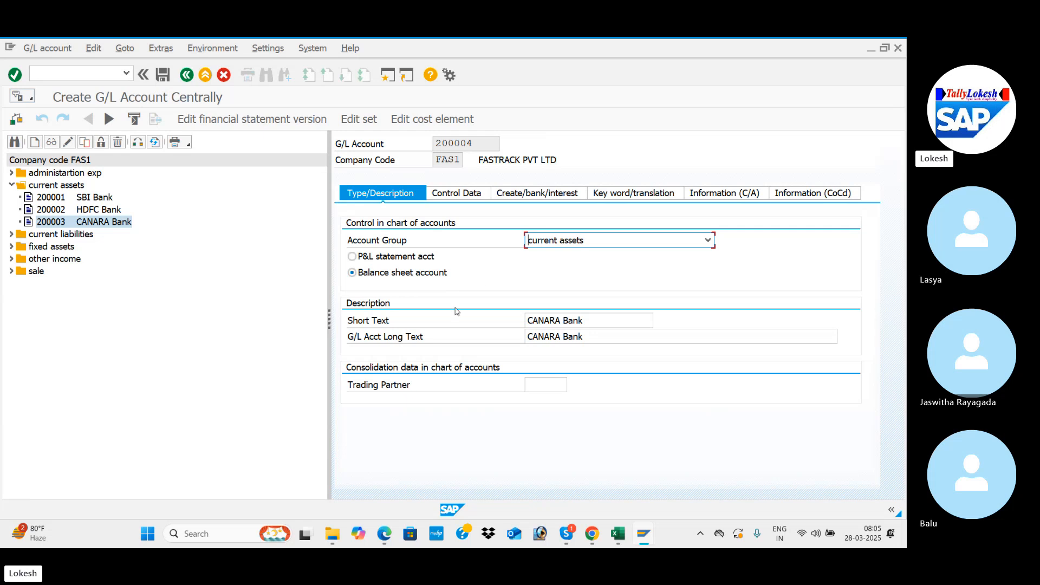
{"action": "left_click", "coordinate": [587, 320]}
{"action": "key", "text": "BackSpace"}
{"action": "key", "text": "BackSpace"}
{"action": "key", "text": "BackSpace"}
{"action": "key", "text": "BackSpace"}
{"action": "key", "text": "BackSpace"}
{"action": "key", "text": "BackSpace"}
{"action": "key", "text": "BackSpace"}
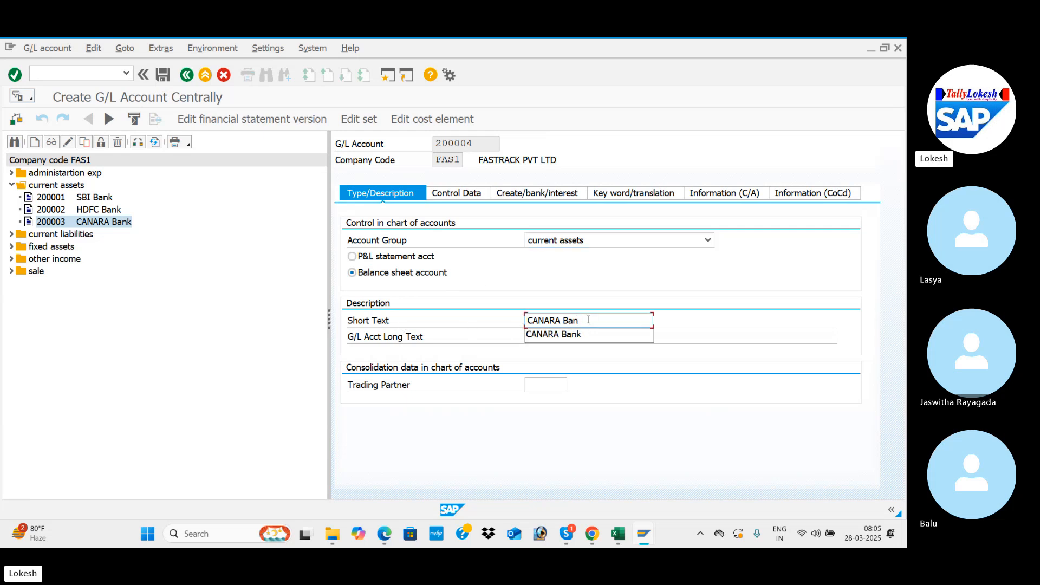
{"action": "key", "text": "BackSpace"}
{"action": "key", "text": "BackSpace"}
{"action": "key", "text": "BackSpace"}
{"action": "key", "text": "BackSpace"}
{"action": "key", "text": "alt+Tab"}
{"action": "key", "text": "alt+Tab"}
{"action": "key", "text": "alt+Tab"}
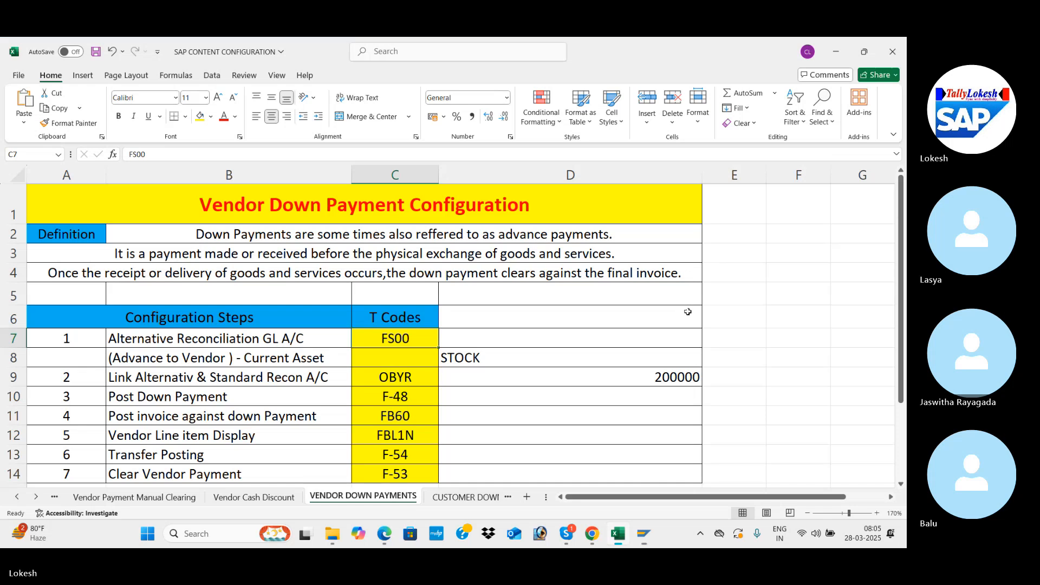
{"action": "key", "text": "alt+Tab"}
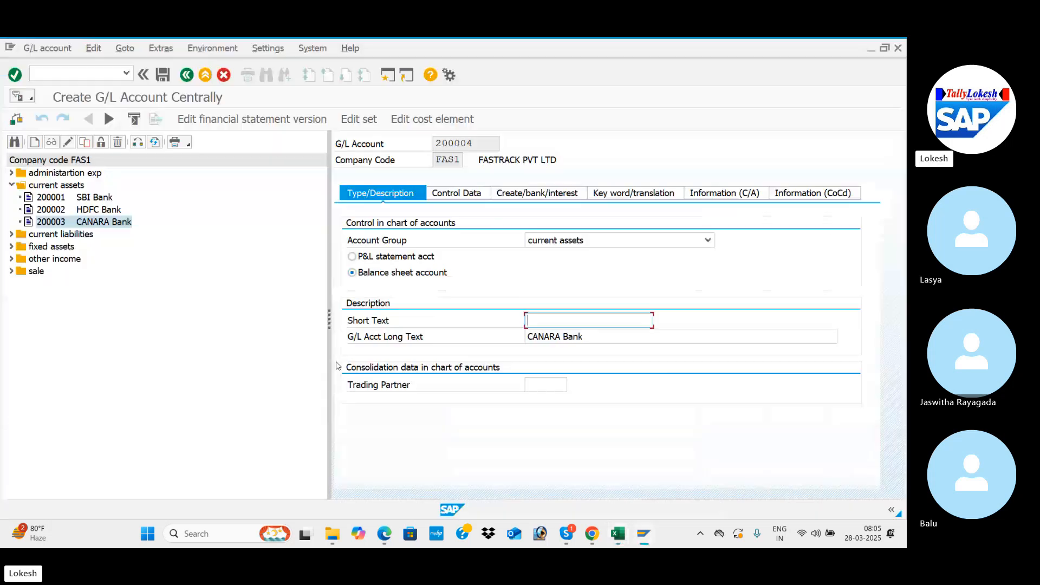
{"action": "type", "text": "Ad"}
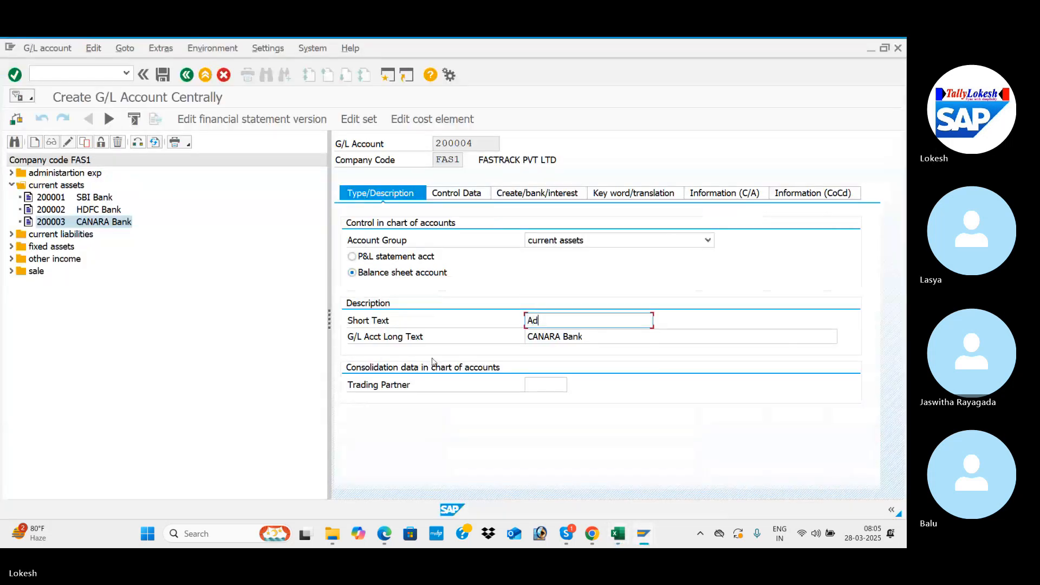
{"action": "type", "text": "vance to Vendor"}
Step: Copy the short text "Advance to Vendor" into the G/L account long text
{"action": "left_click_drag", "start_coordinate": [608, 323], "coordinate": [513, 327]}
{"action": "key", "text": "ctrl+c"}
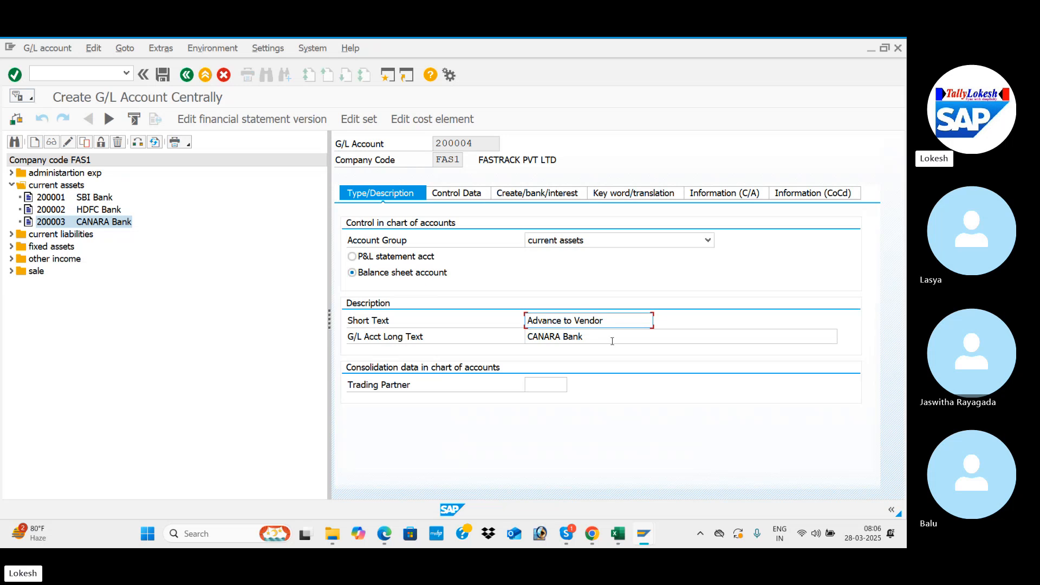
{"action": "key", "text": "Tab"}
{"action": "key", "text": "ctrl+v"}
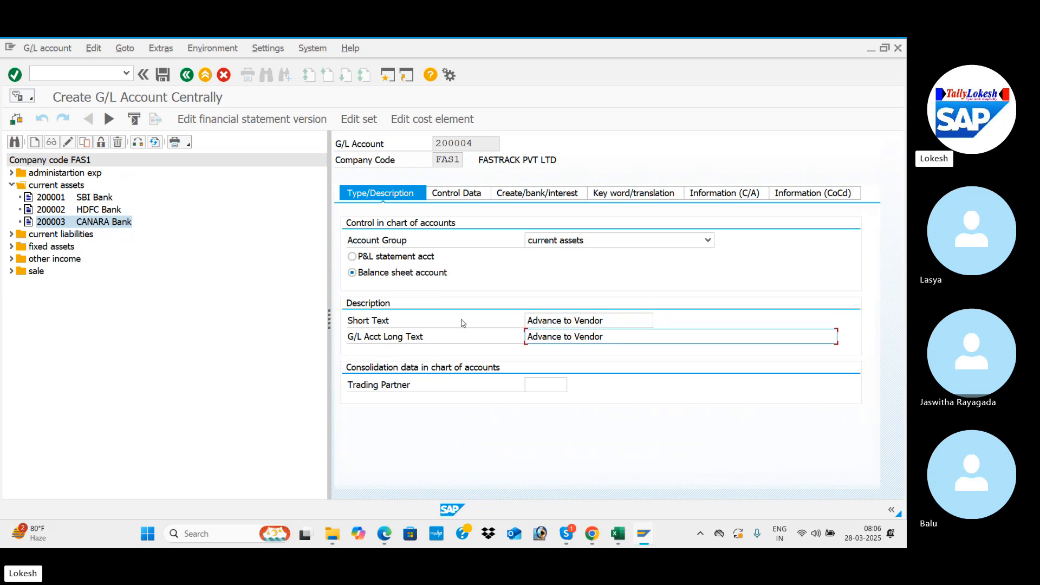
Step: Consult the Accounts Payable configuration PDF and set the new account's reconciliation account type to Vendors in its control data
{"action": "left_click_drag", "start_coordinate": [329, 319], "coordinate": [244, 319]}
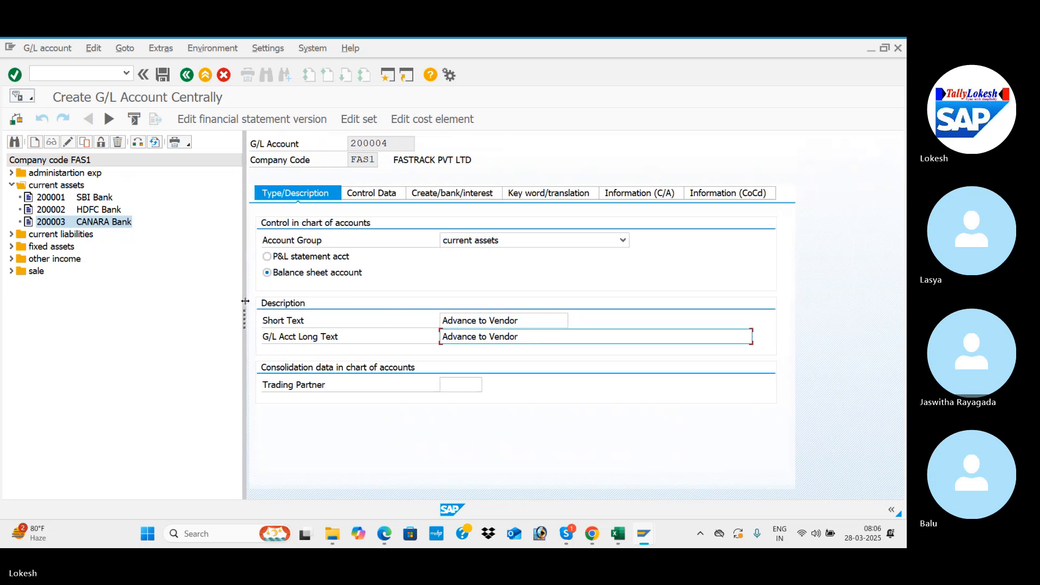
{"action": "left_click", "coordinate": [364, 195]}
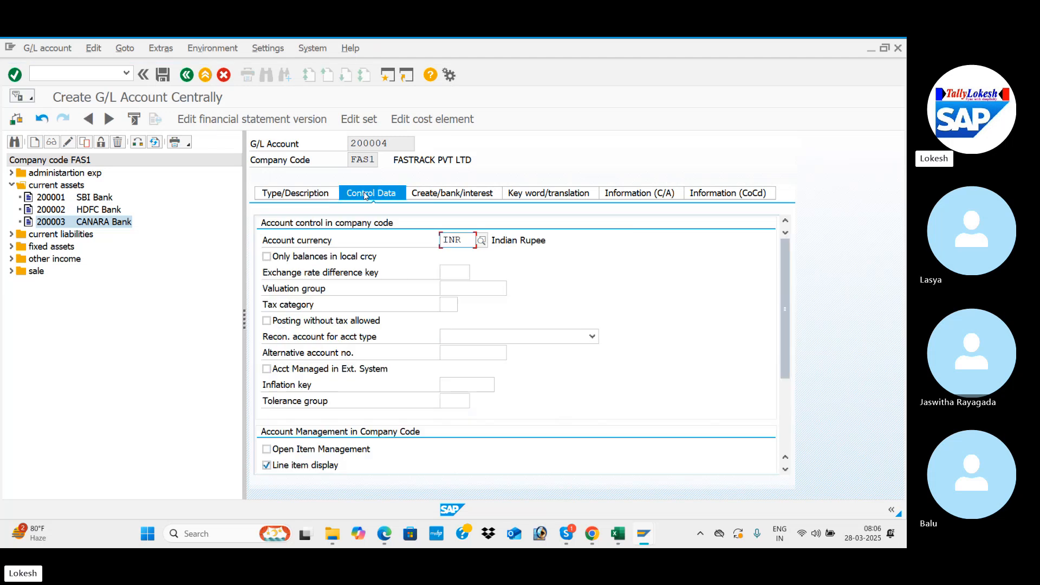
{"action": "left_click", "coordinate": [388, 535]}
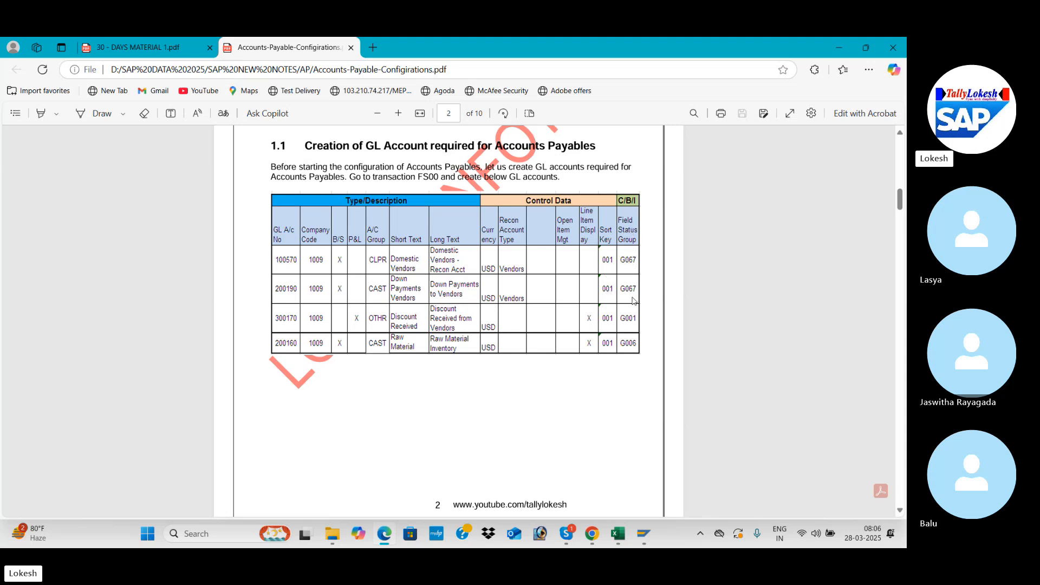
{"action": "key", "text": "alt+Tab"}
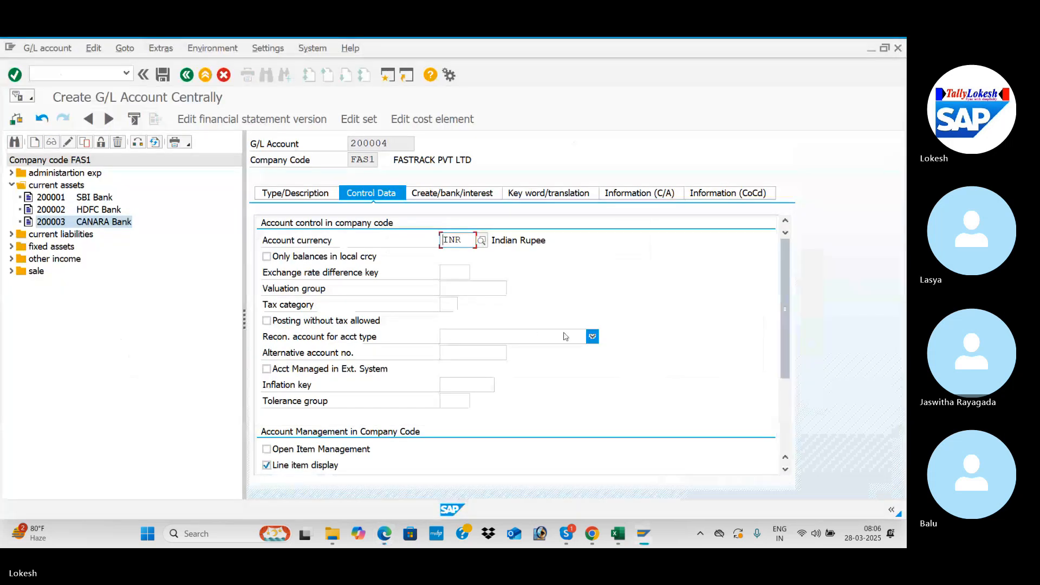
{"action": "left_click", "coordinate": [592, 337]}
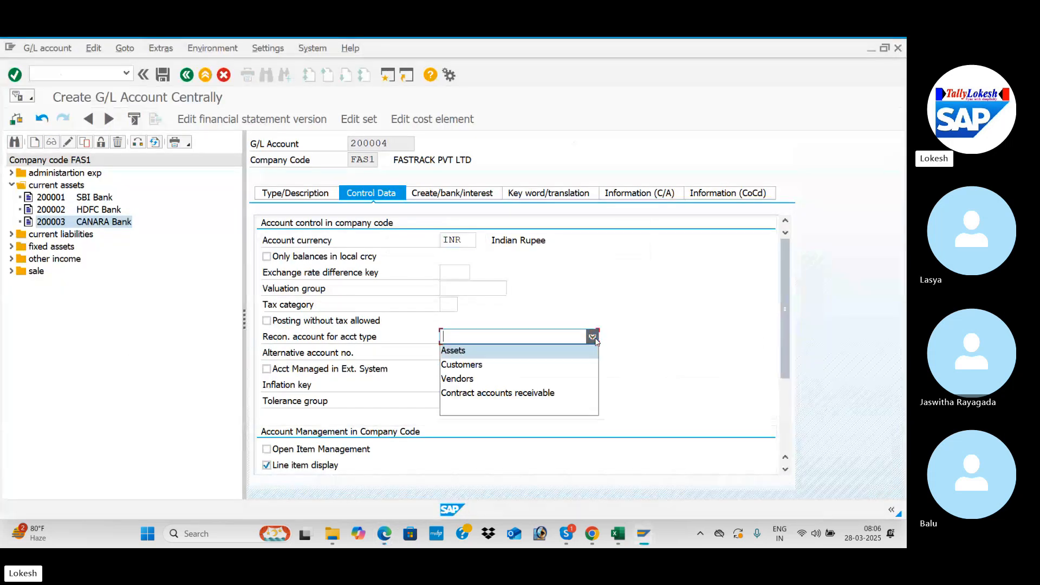
{"action": "left_click", "coordinate": [546, 379]}
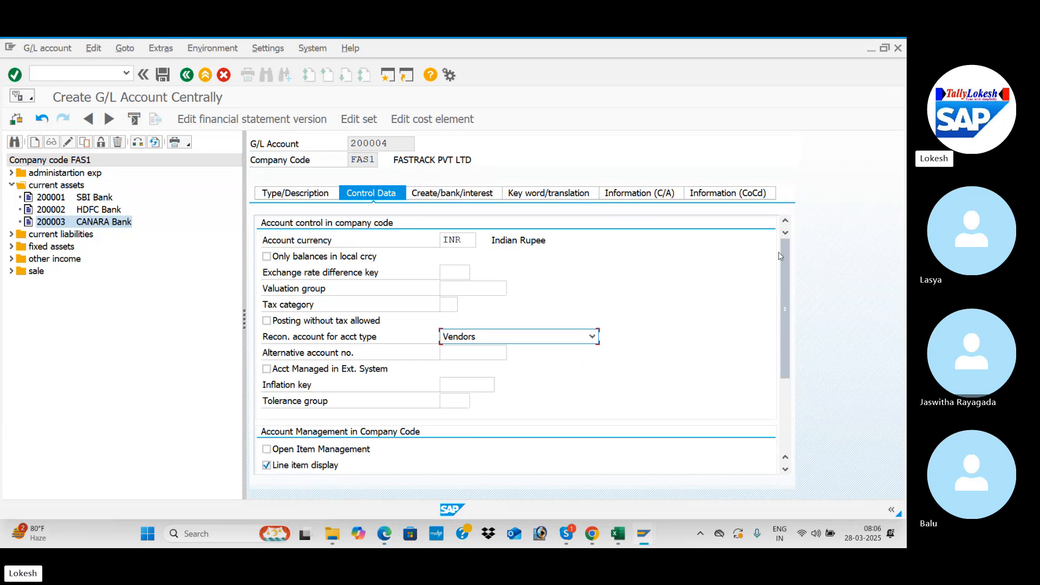
{"action": "left_click_drag", "start_coordinate": [782, 264], "coordinate": [780, 316]}
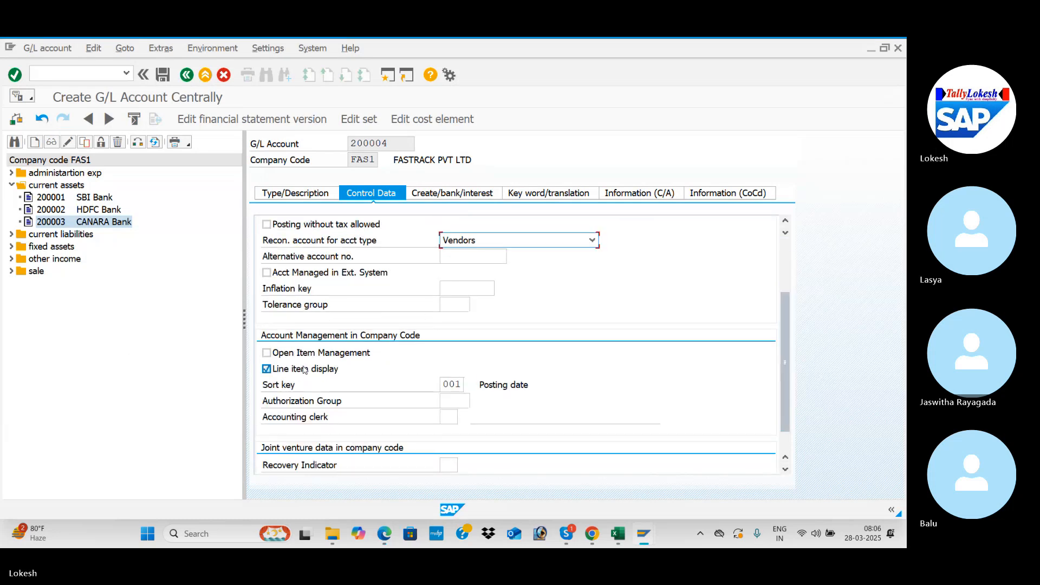
Step: Check the field status group in the Accounts Payable PDF and set it to G067 for the new account
{"action": "left_click", "coordinate": [456, 194]}
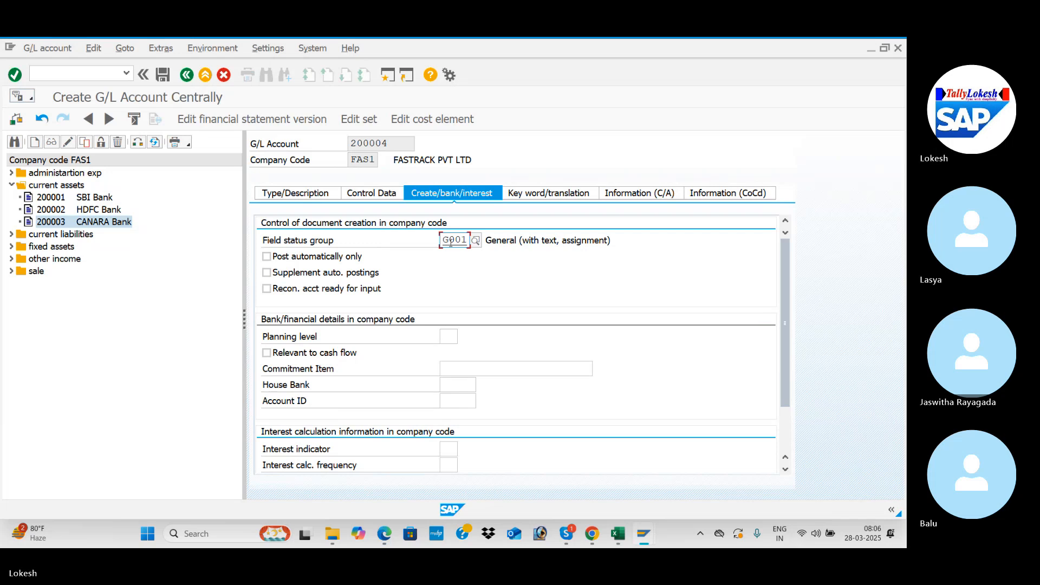
{"action": "key", "text": "alt+Tab"}
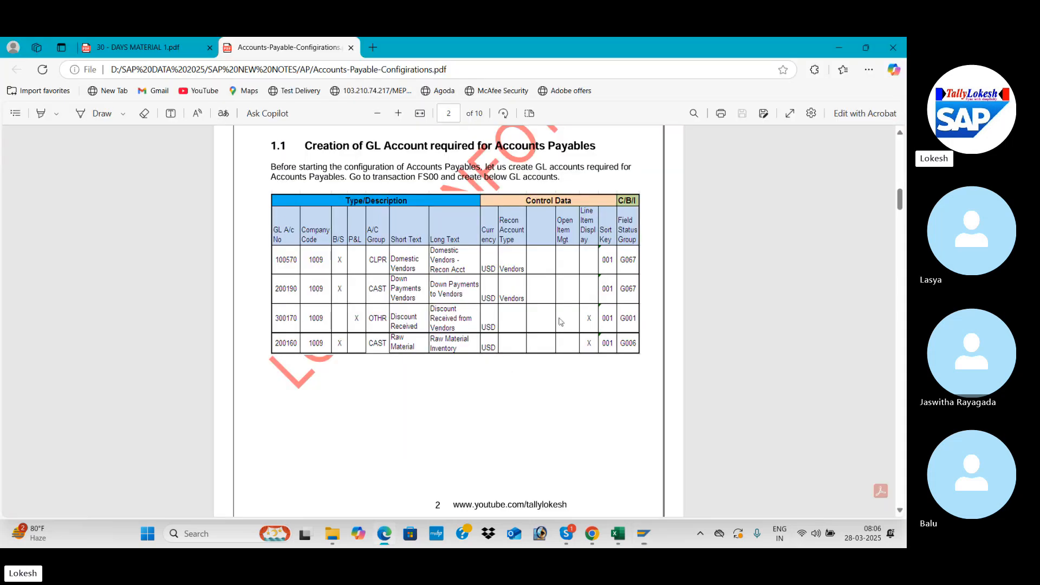
{"action": "key", "text": "alt+Tab"}
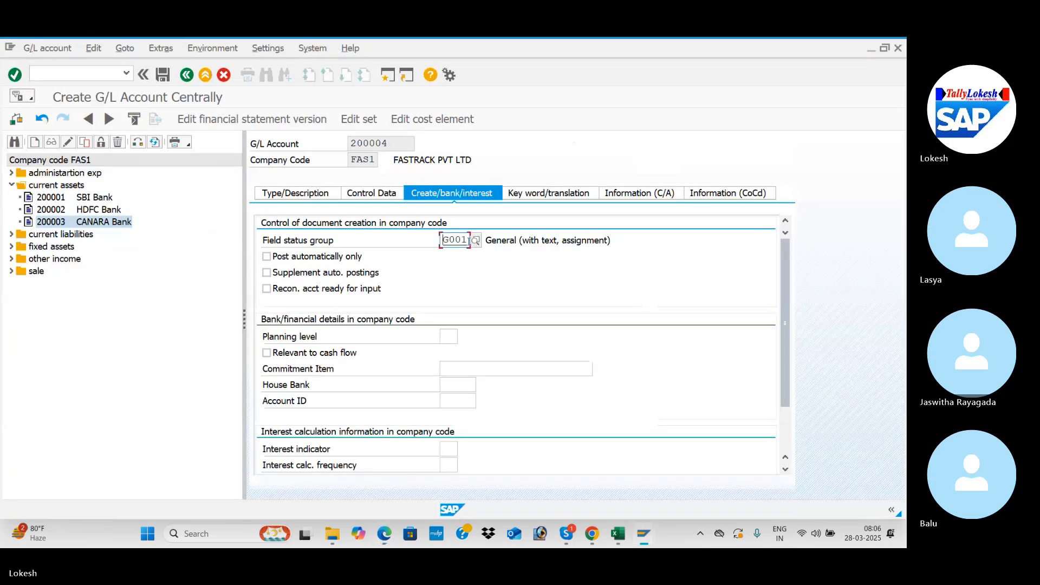
{"action": "key", "text": "BackSpace"}
{"action": "key", "text": "BackSpace"}
{"action": "key", "text": "BackSpace"}
{"action": "key", "text": "BackSpace"}
{"action": "type", "text": "G067"}
Step: Recheck the control data and description of G/L account 200004 and save the account
{"action": "left_click", "coordinate": [388, 196]}
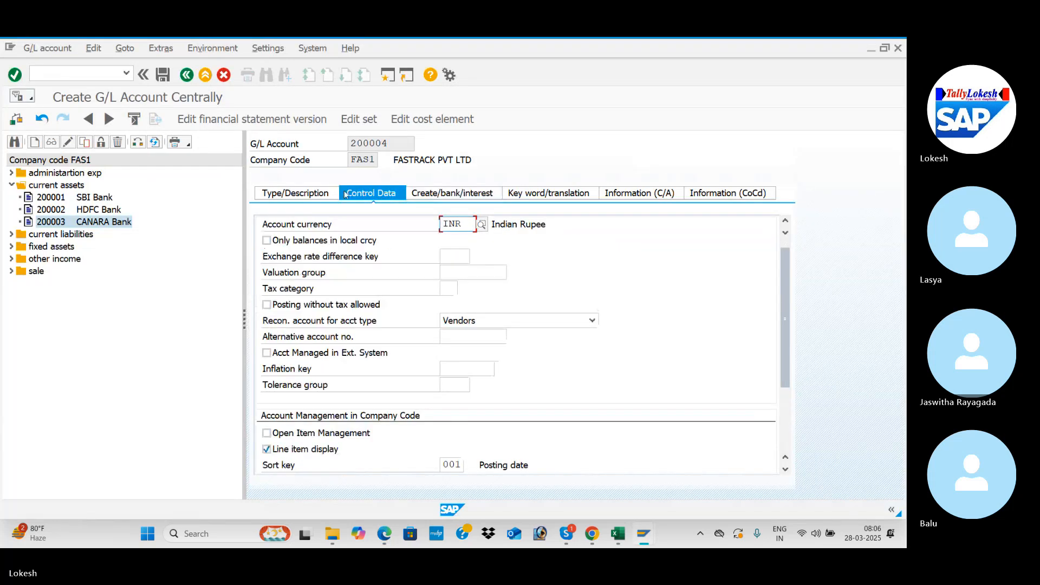
{"action": "left_click", "coordinate": [307, 194]}
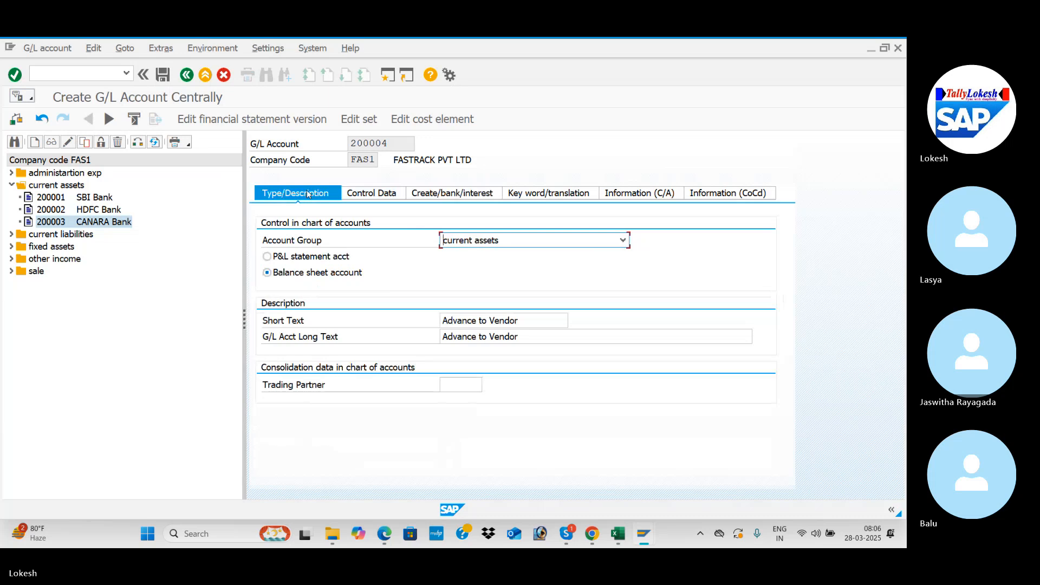
{"action": "left_click", "coordinate": [164, 75]}
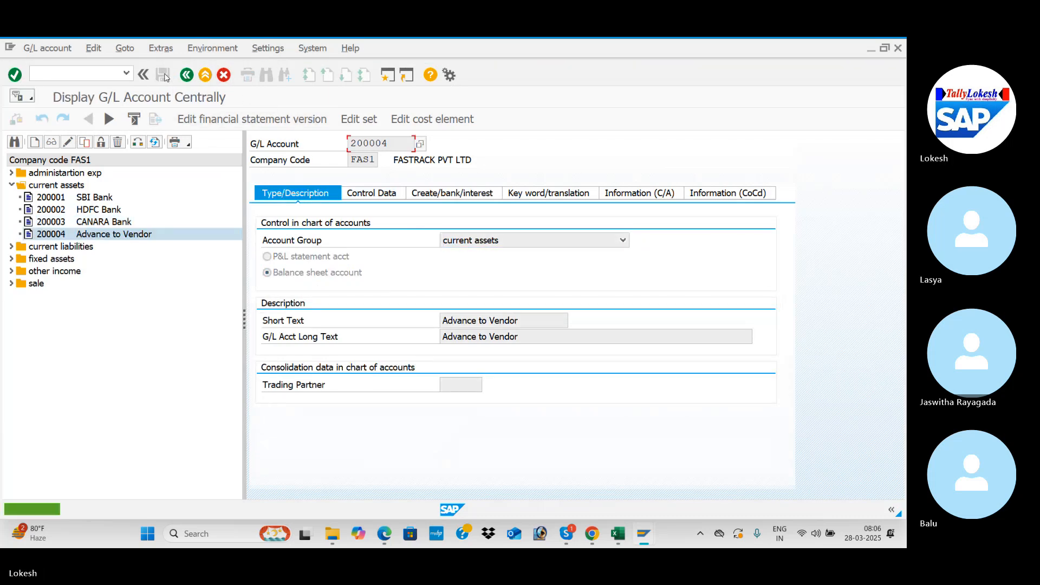
Step: Look up the T code for linking alternative and standard reconciliation accounts in the Excel workbook, and return to SAP
{"action": "key", "text": "alt+Tab"}
{"action": "key", "text": "alt+Tab"}
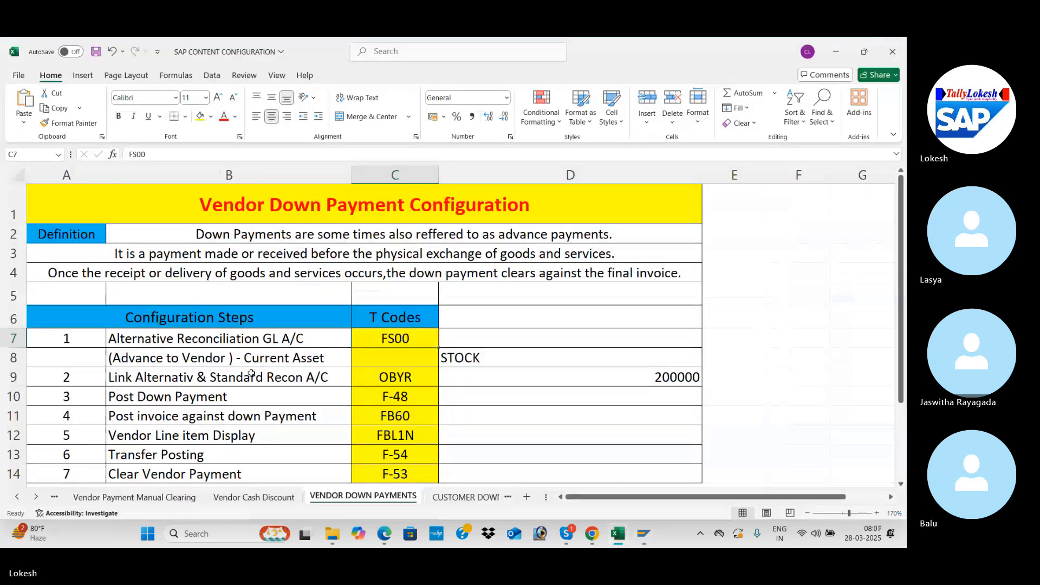
{"action": "left_click", "coordinate": [251, 374]}
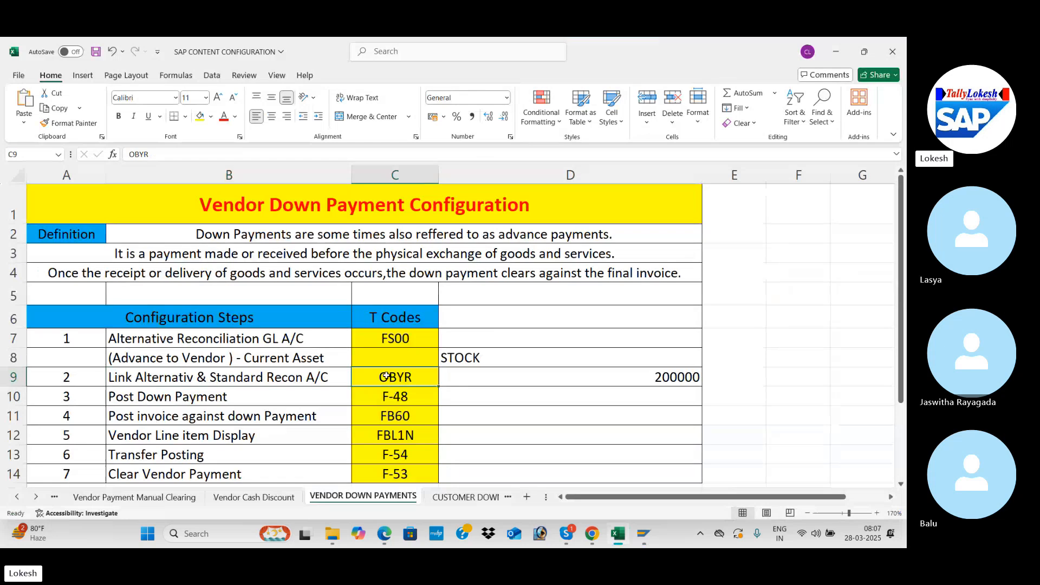
{"action": "left_click", "coordinate": [386, 375]}
{"action": "key", "text": "alt+Tab"}
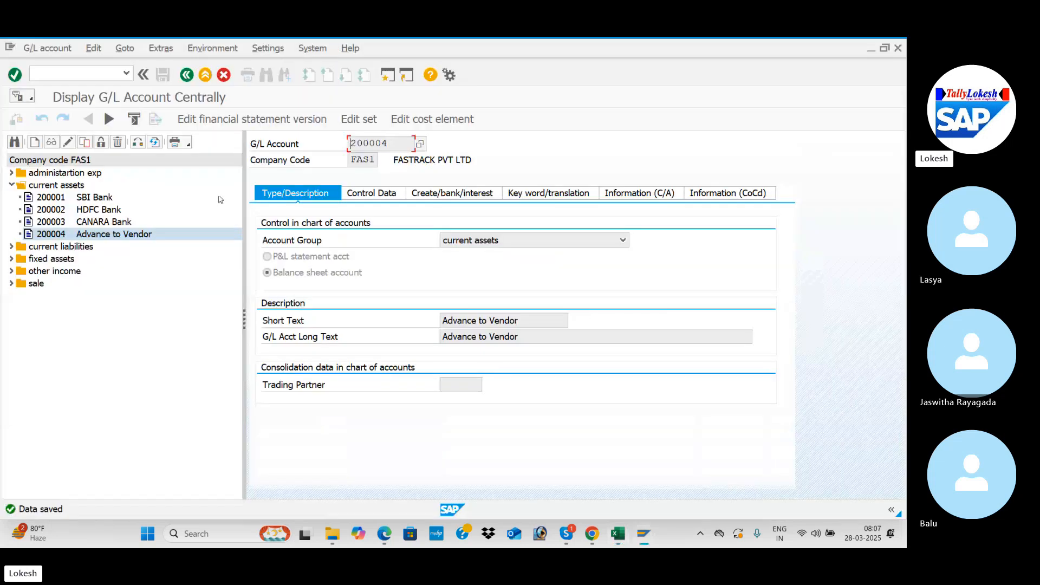
Step: Open transaction OBYR to maintain the special G/L configuration for vendor down payments
{"action": "left_click", "coordinate": [95, 75]}
{"action": "type", "text": "/"}
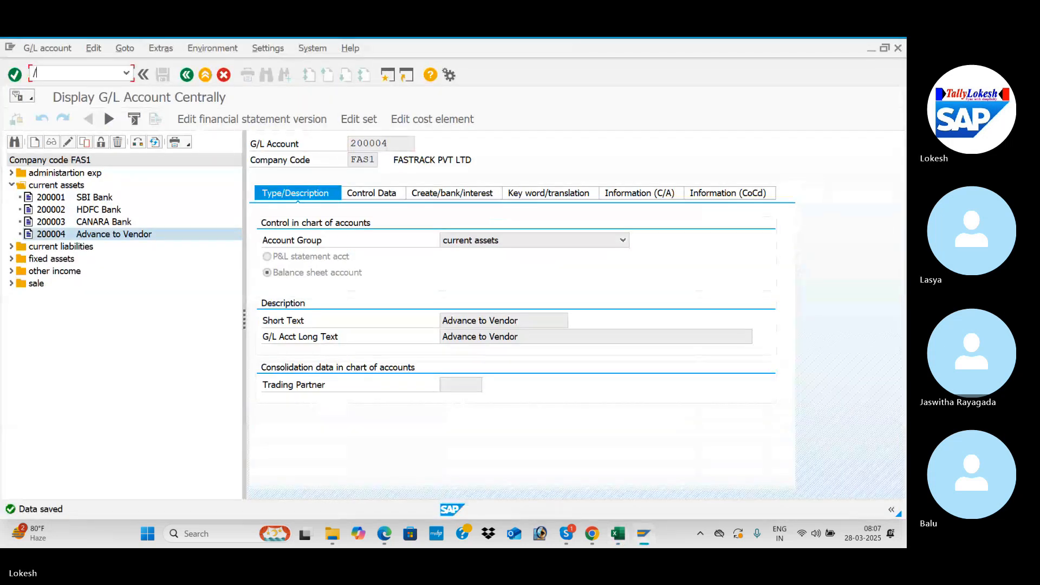
{"action": "type", "text": "n"}
{"action": "key", "text": "BackSpace"}
{"action": "key", "text": "BackSpace"}
{"action": "key", "text": "BackSpace"}
{"action": "key", "text": "Return"}
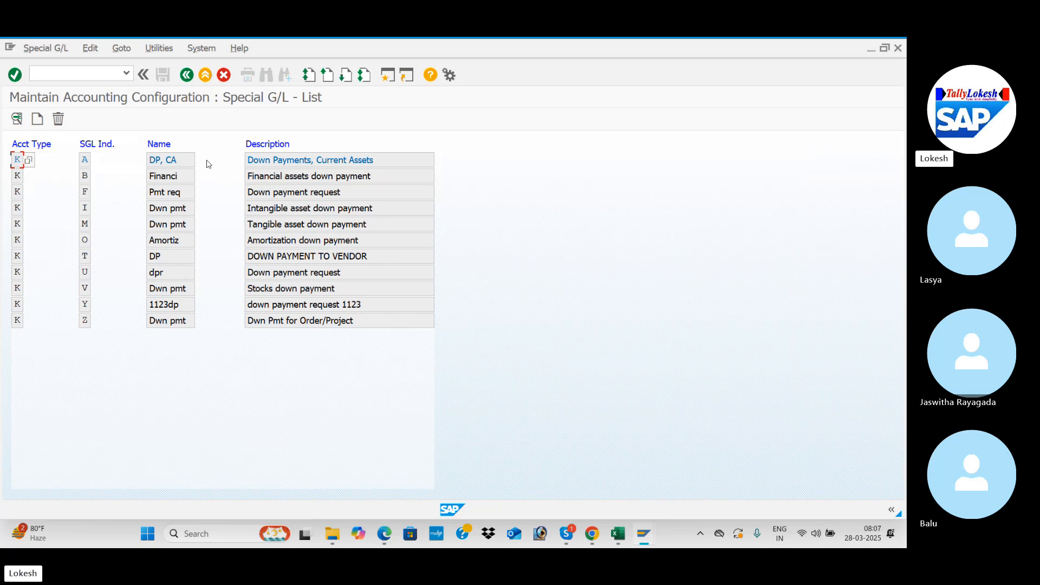
Step: Open special G/L indicator A, Down Payments, Current Assets, for account type K with chart of accounts FAS1
{"action": "left_click", "coordinate": [288, 161]}
{"action": "double_click", "coordinate": [86, 162]}
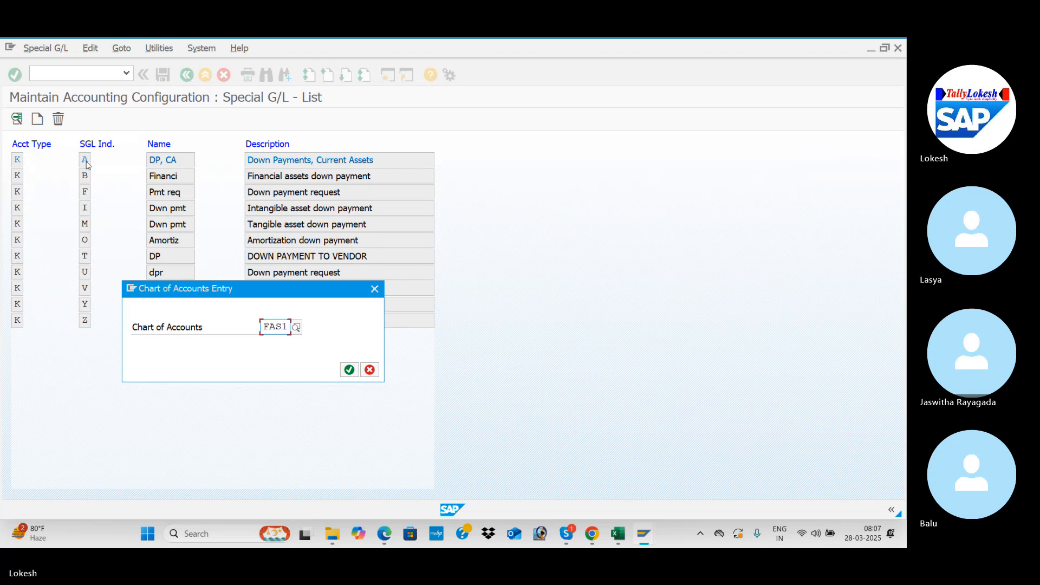
{"action": "left_click", "coordinate": [350, 370]}
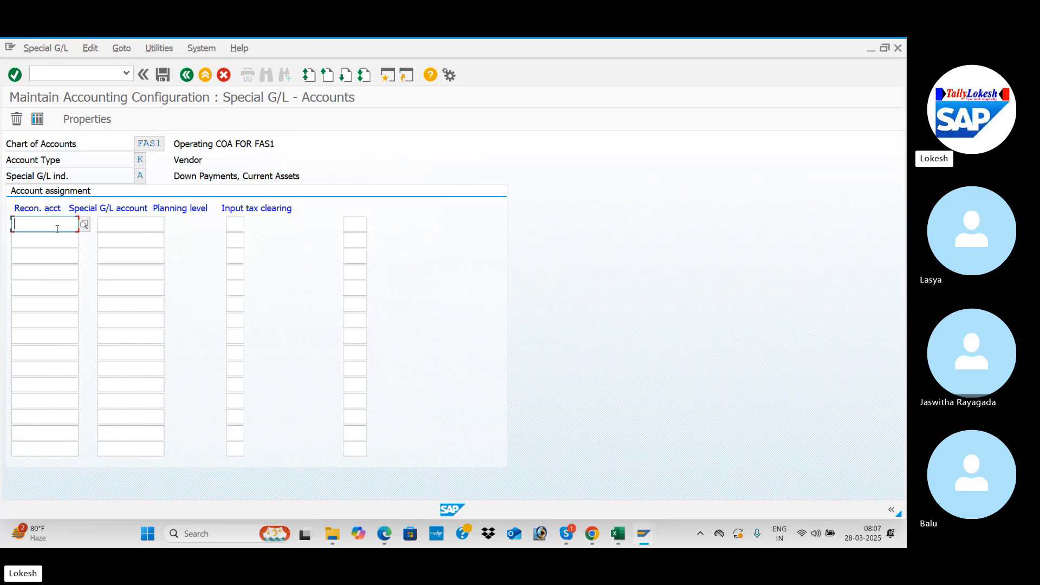
Step: Search the FAS1 G/L accounts and select 100201 Domestic Vendor as the reconciliation account in the first row
{"action": "left_click", "coordinate": [84, 225]}
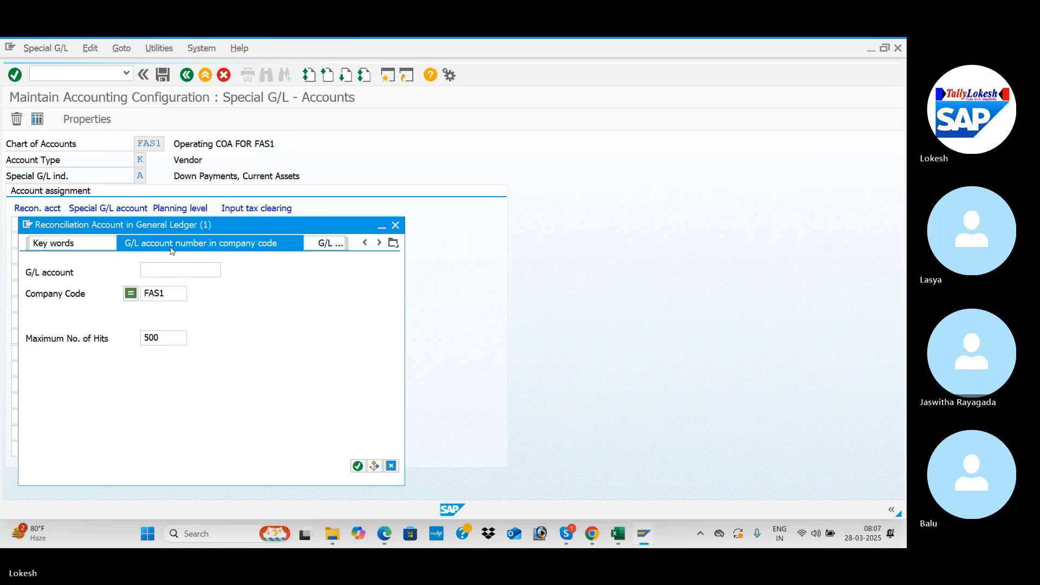
{"action": "key", "text": "Return"}
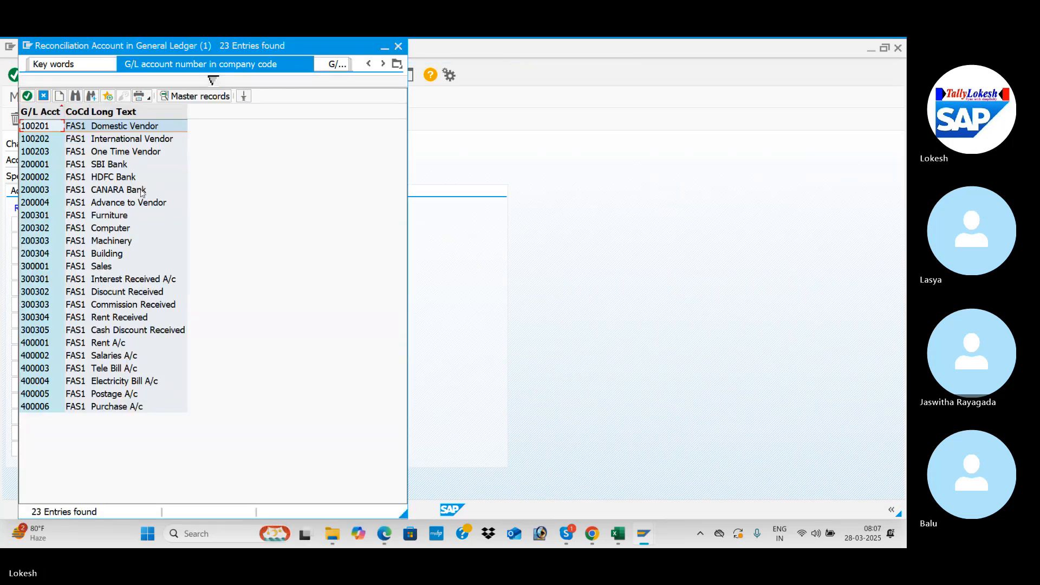
{"action": "double_click", "coordinate": [120, 127]}
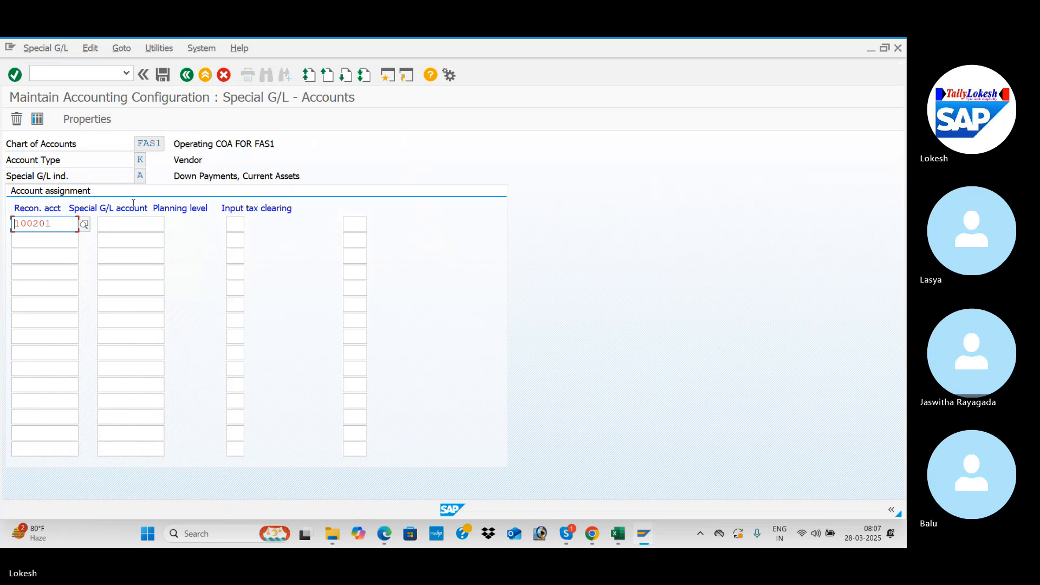
Step: Assign 200004 Advance to Vendor as the special G/L account for 100201, save to the customizing request, and return to the indicator list
{"action": "left_click", "coordinate": [136, 227]}
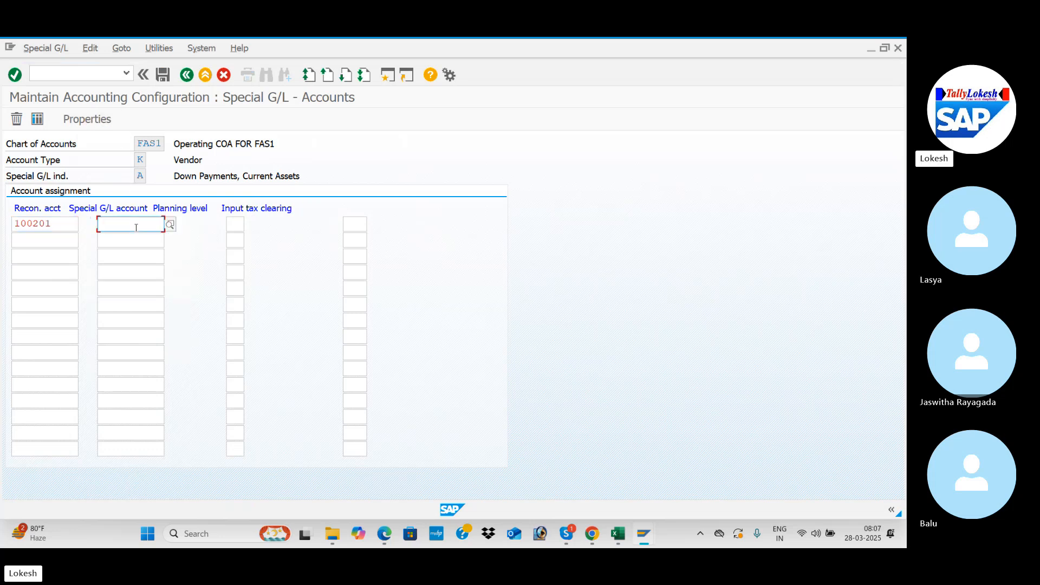
{"action": "left_click", "coordinate": [172, 228]}
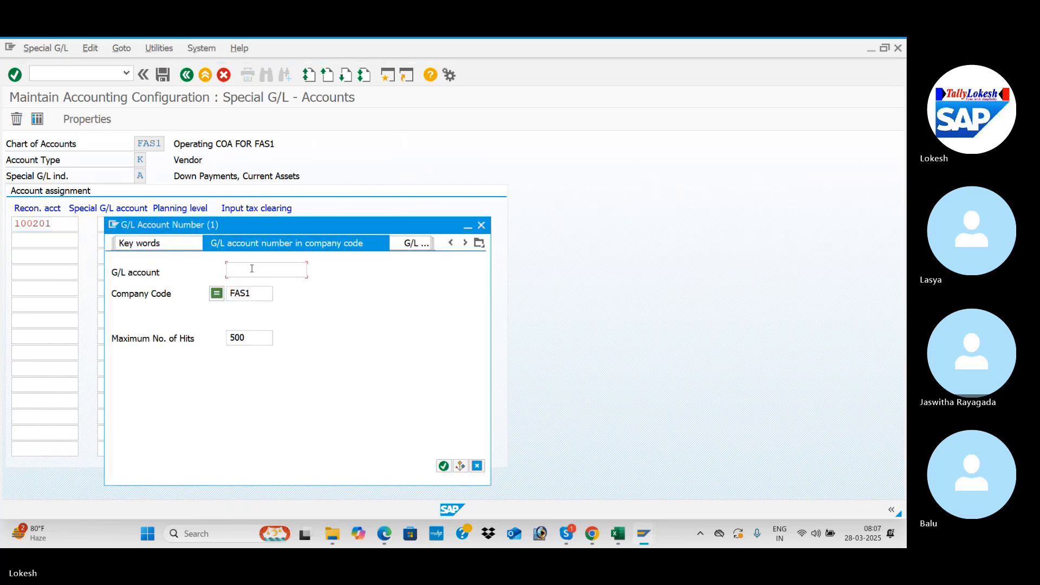
{"action": "key", "text": "Return"}
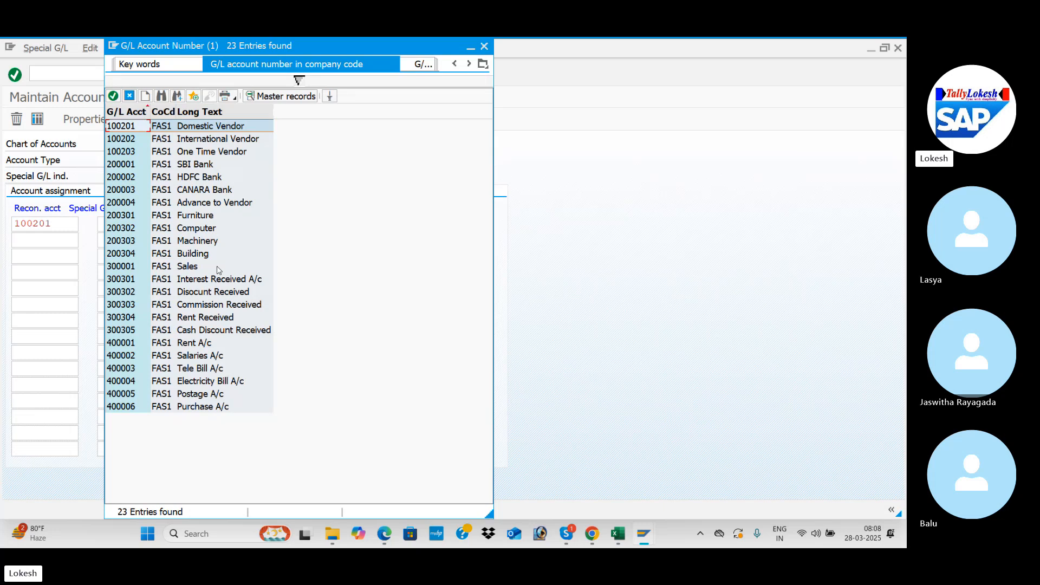
{"action": "left_click", "coordinate": [213, 205]}
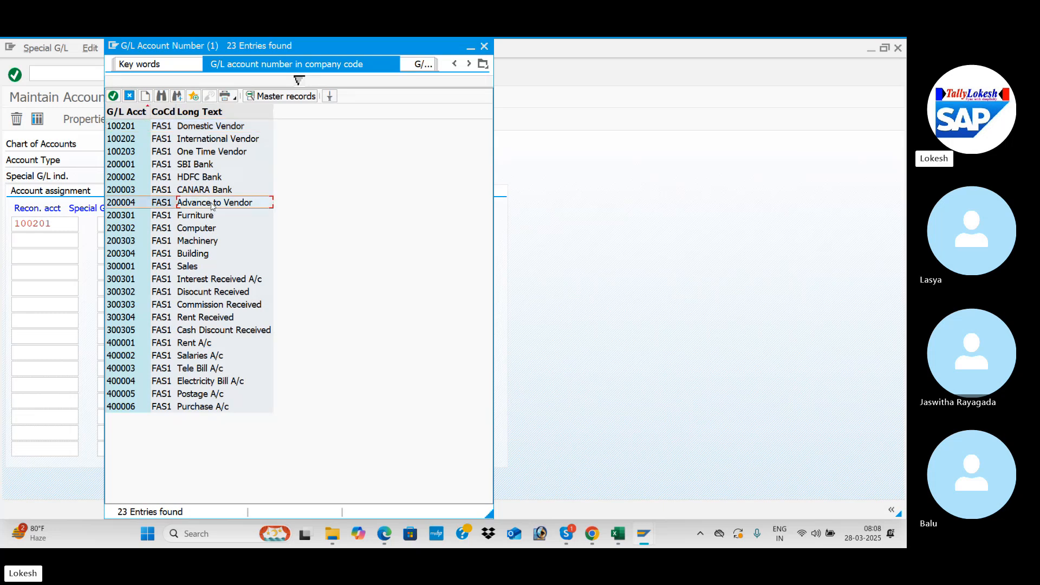
{"action": "double_click", "coordinate": [212, 204]}
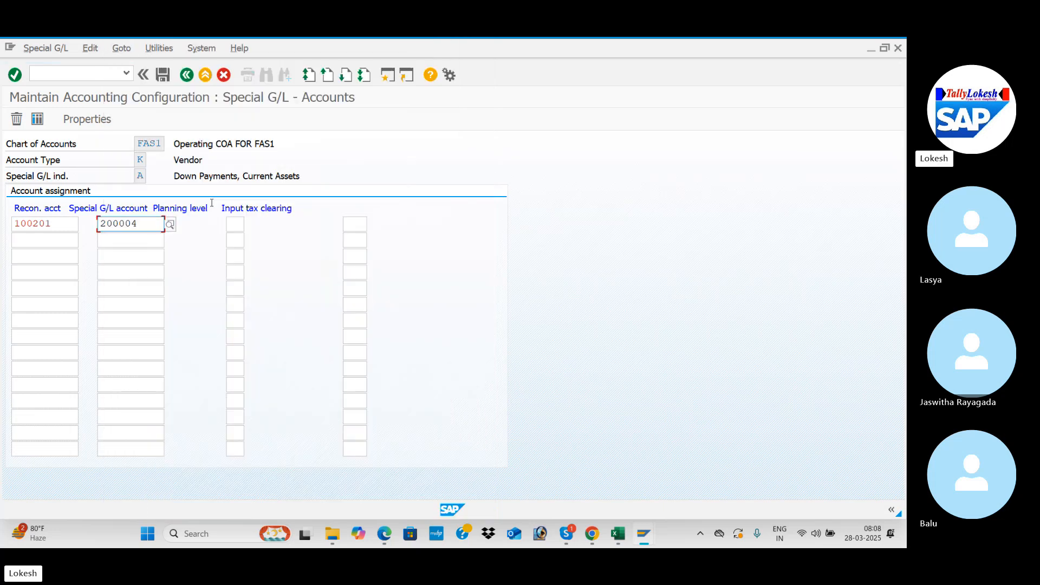
{"action": "left_click", "coordinate": [163, 76]}
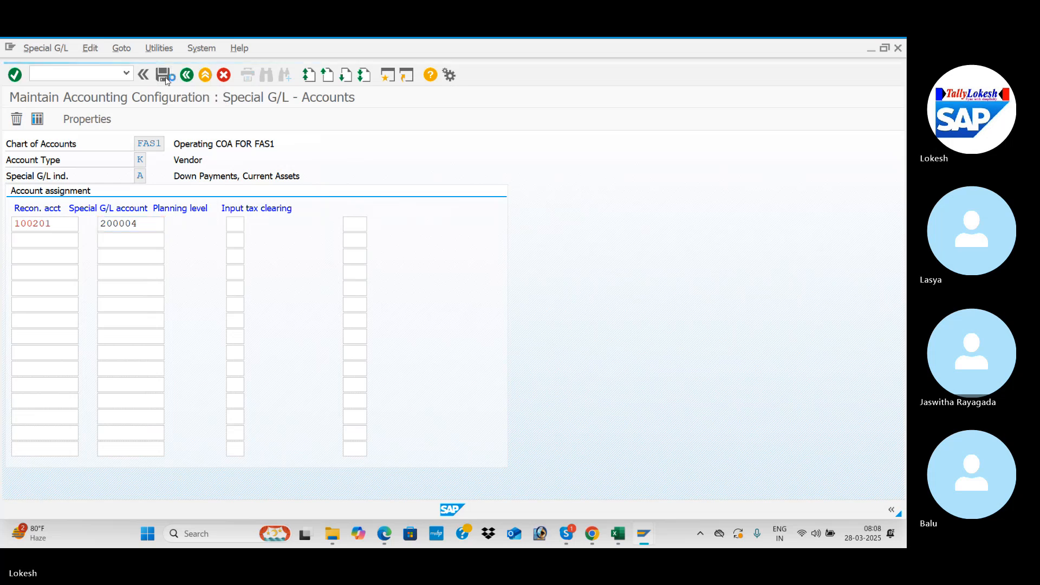
{"action": "left_click", "coordinate": [253, 274]}
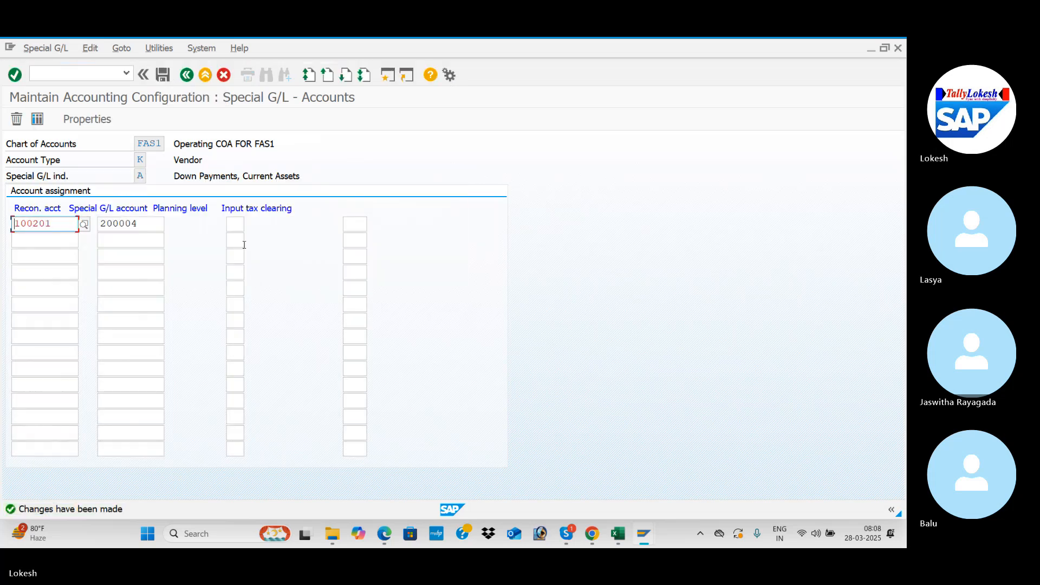
{"action": "left_click", "coordinate": [189, 78]}
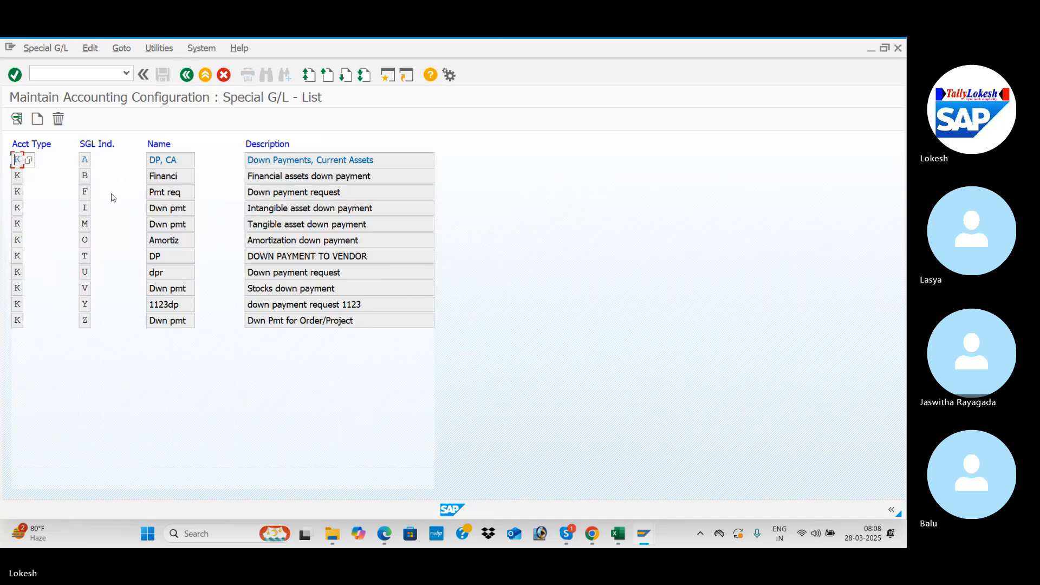
Step: Open special G/L indicator F, Down payment request, and select 100201 Domestic Vendor as its first reconciliation account
{"action": "double_click", "coordinate": [87, 193]}
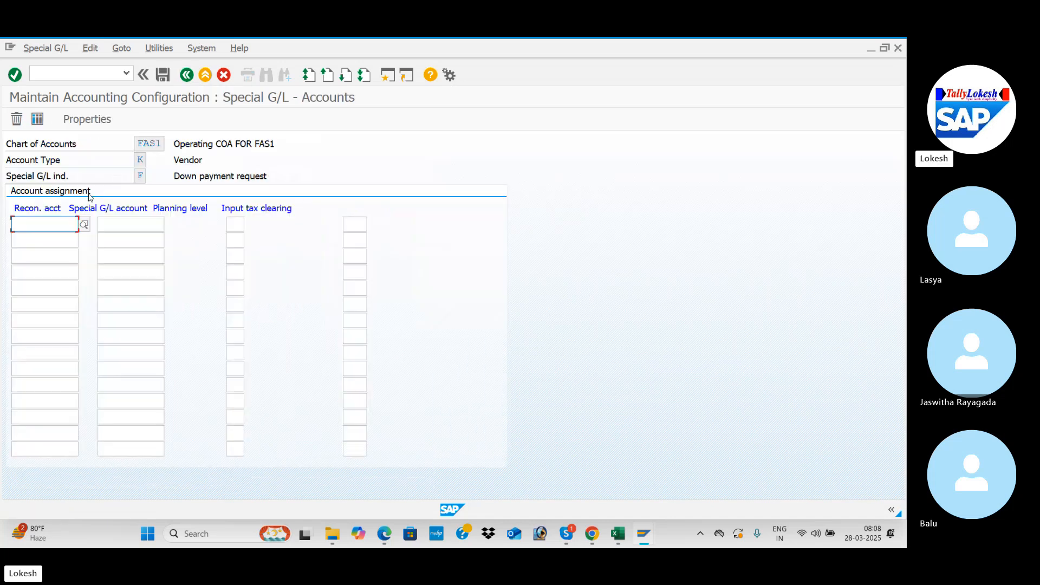
{"action": "left_click", "coordinate": [83, 223]}
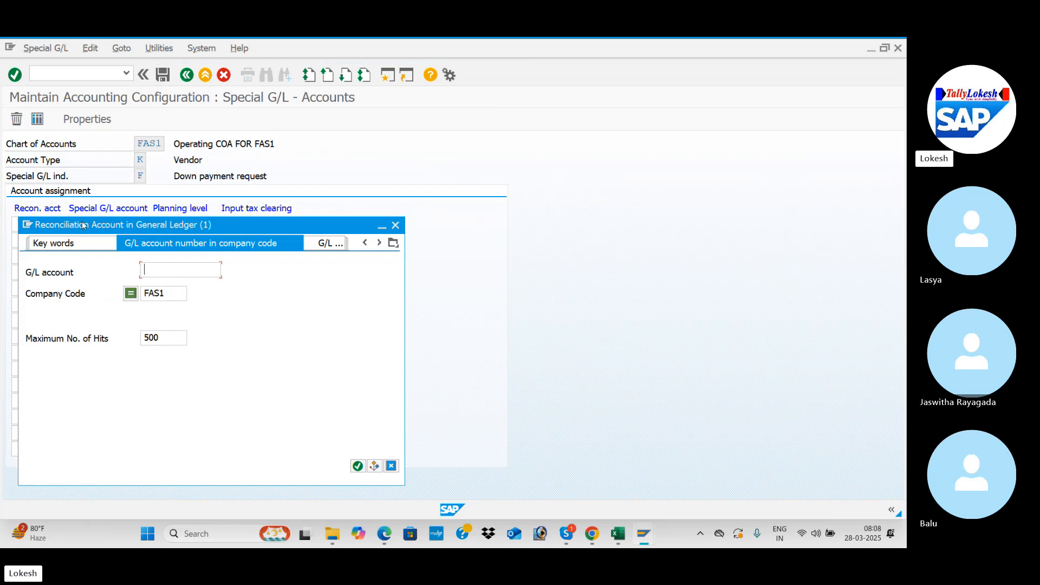
{"action": "key", "text": "Return"}
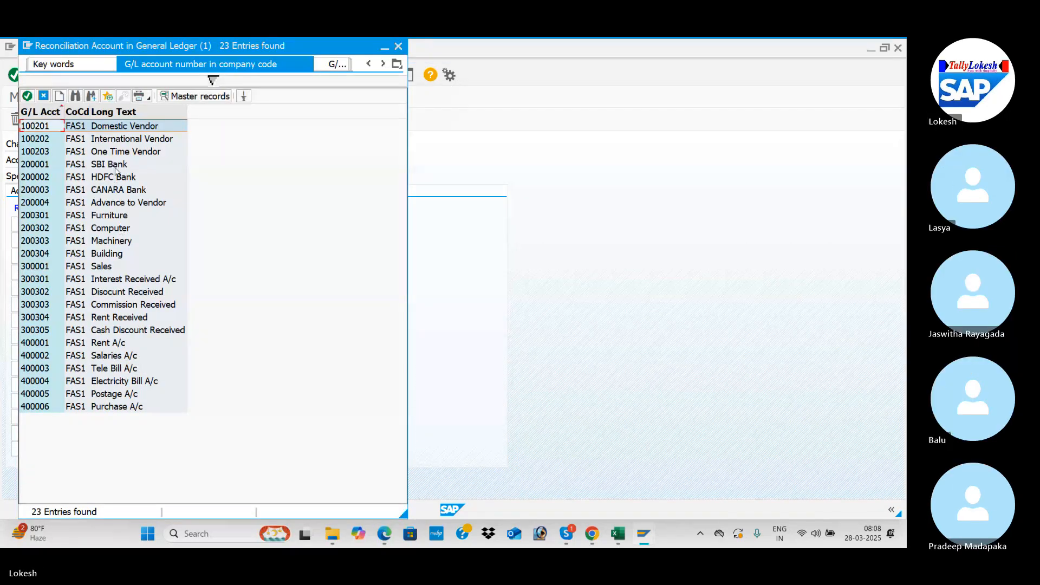
{"action": "double_click", "coordinate": [144, 130]}
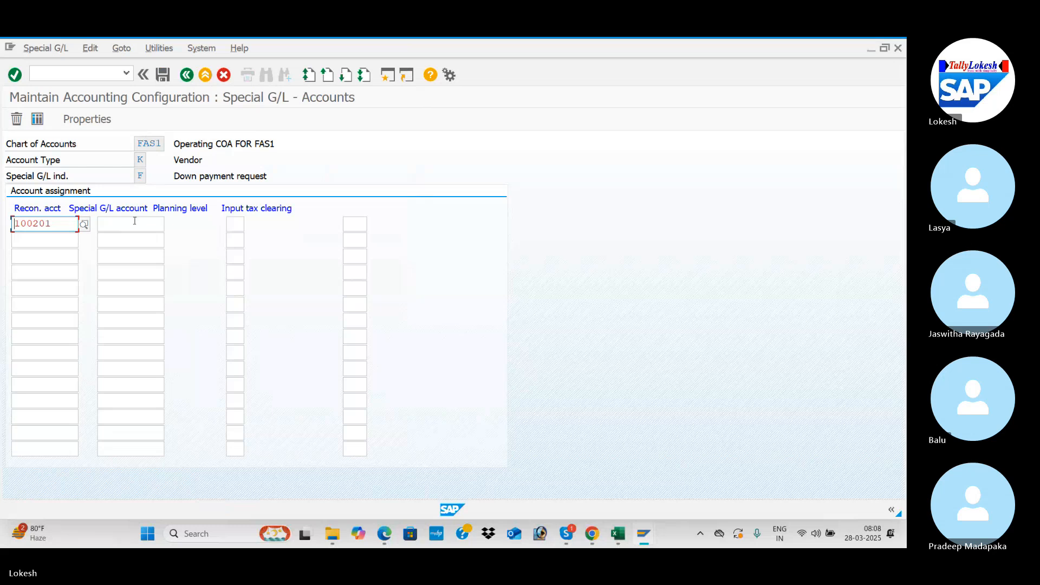
Step: Assign 200004 Advance to Vendor as the special G/L account for indicator F, save to the customizing request, and exit the transaction
{"action": "left_click", "coordinate": [135, 222]}
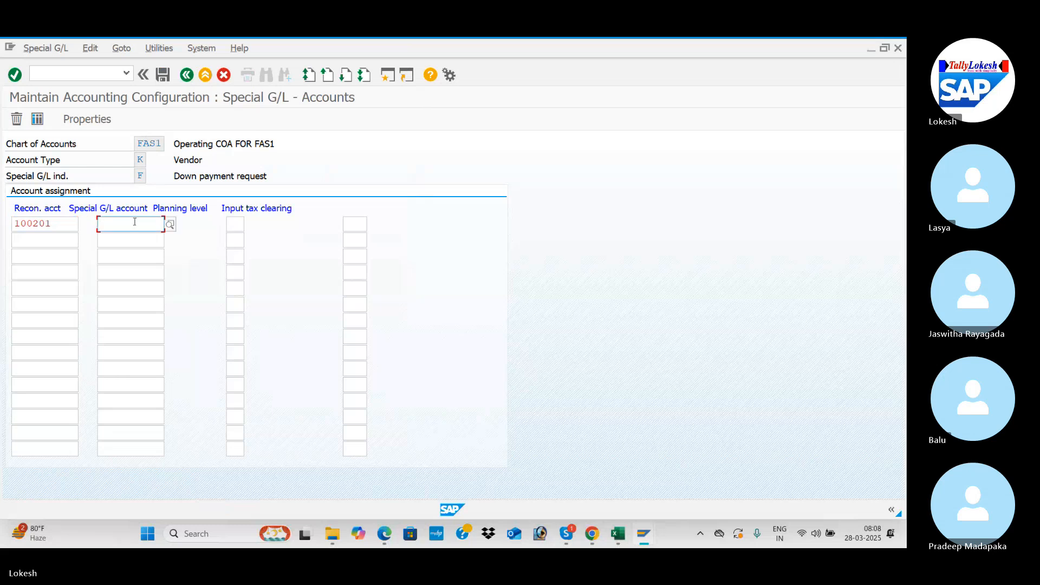
{"action": "left_click", "coordinate": [171, 225]}
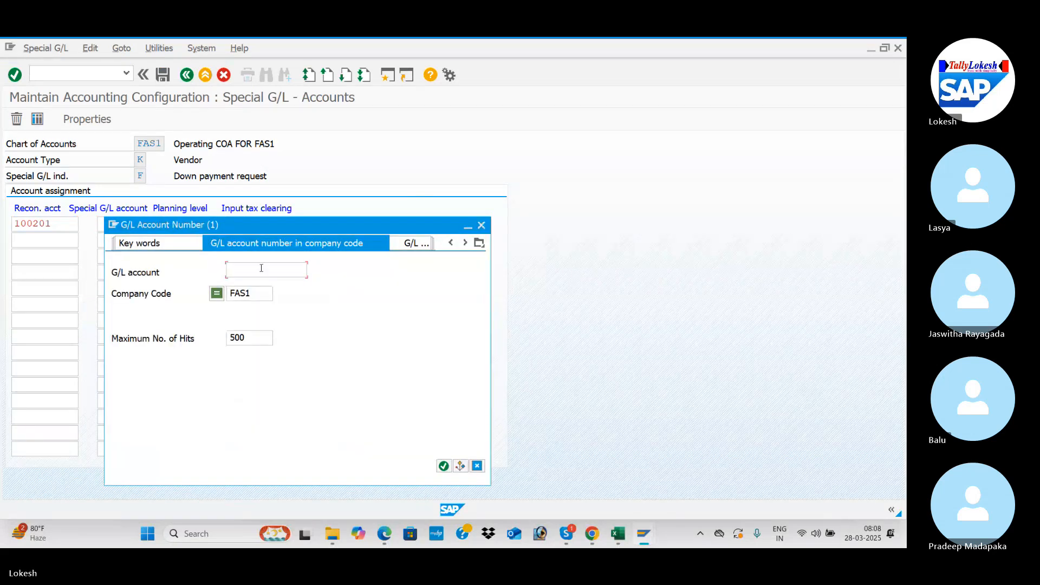
{"action": "key", "text": "Return"}
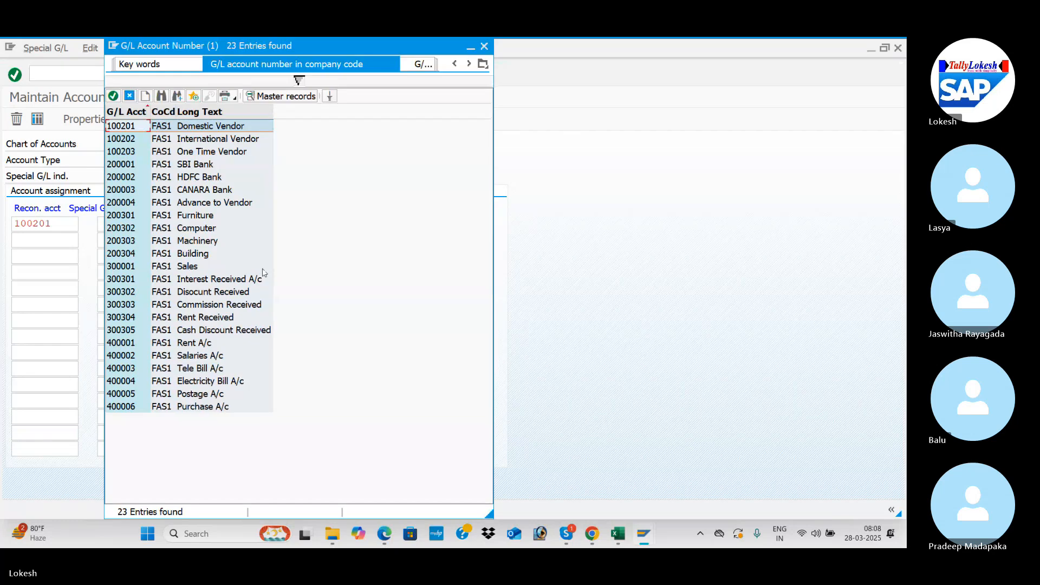
{"action": "double_click", "coordinate": [236, 203]}
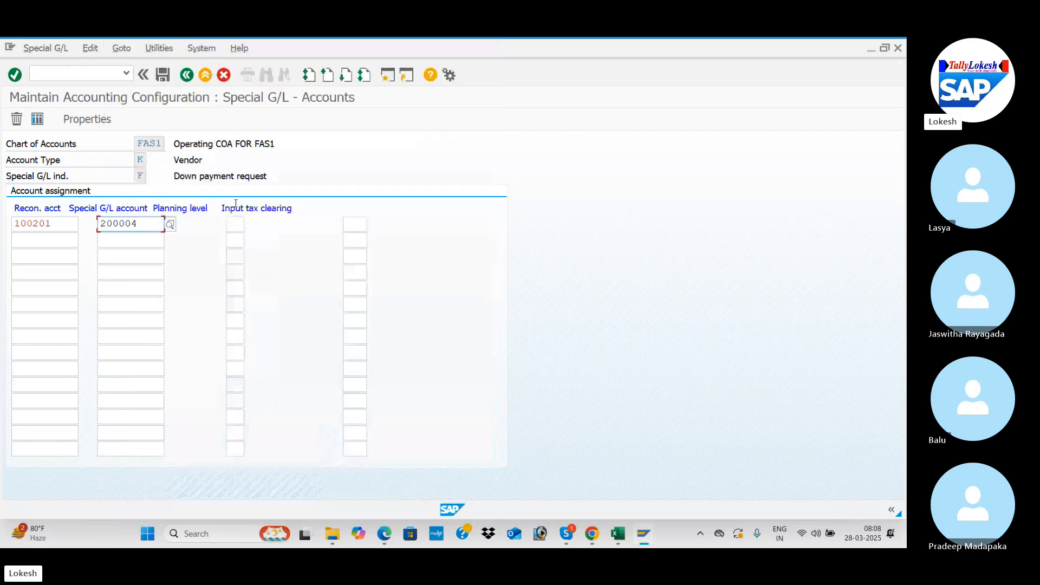
{"action": "left_click", "coordinate": [165, 78]}
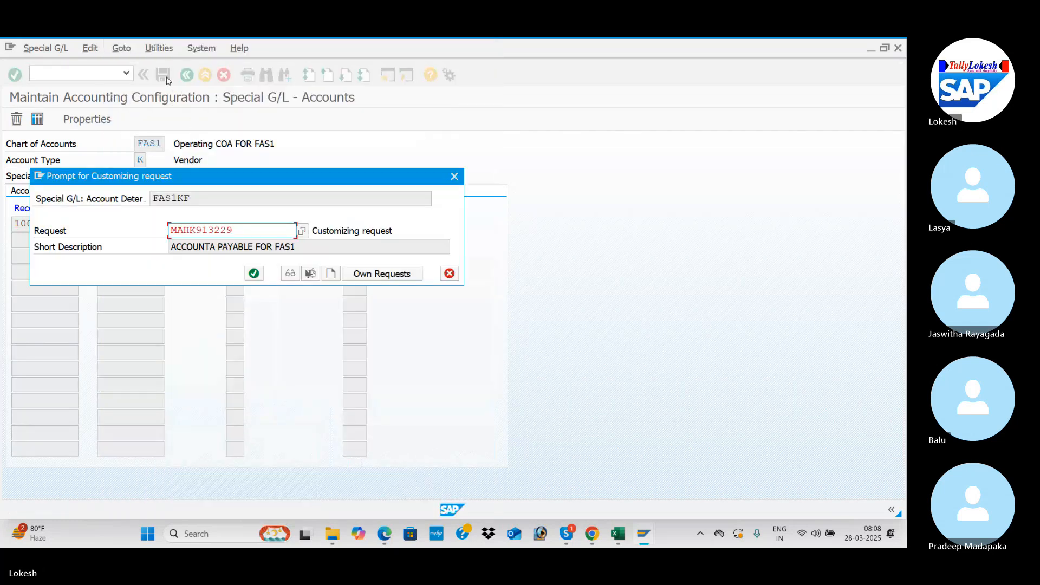
{"action": "left_click", "coordinate": [254, 274]}
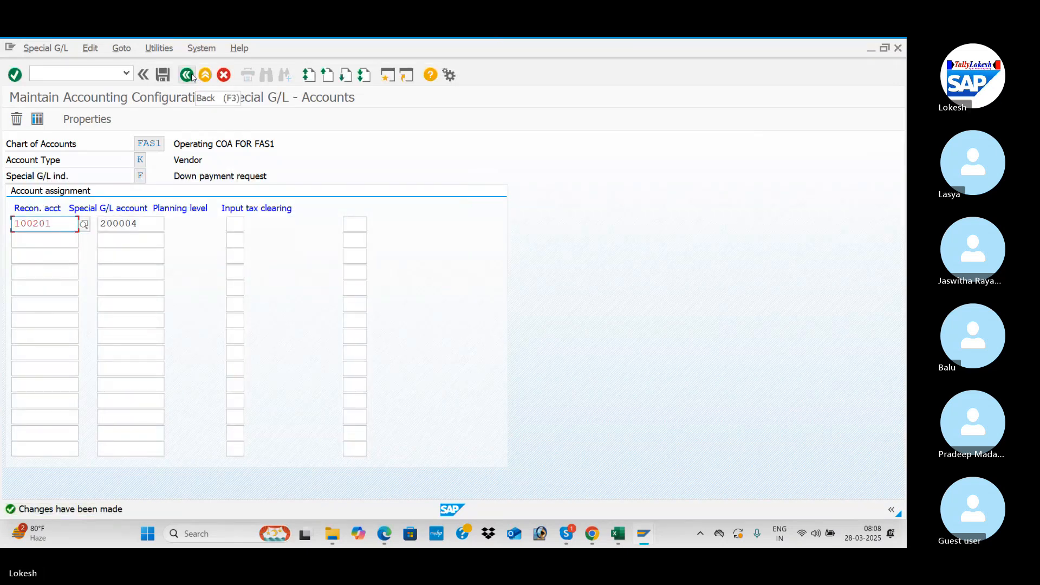
{"action": "left_click", "coordinate": [191, 76]}
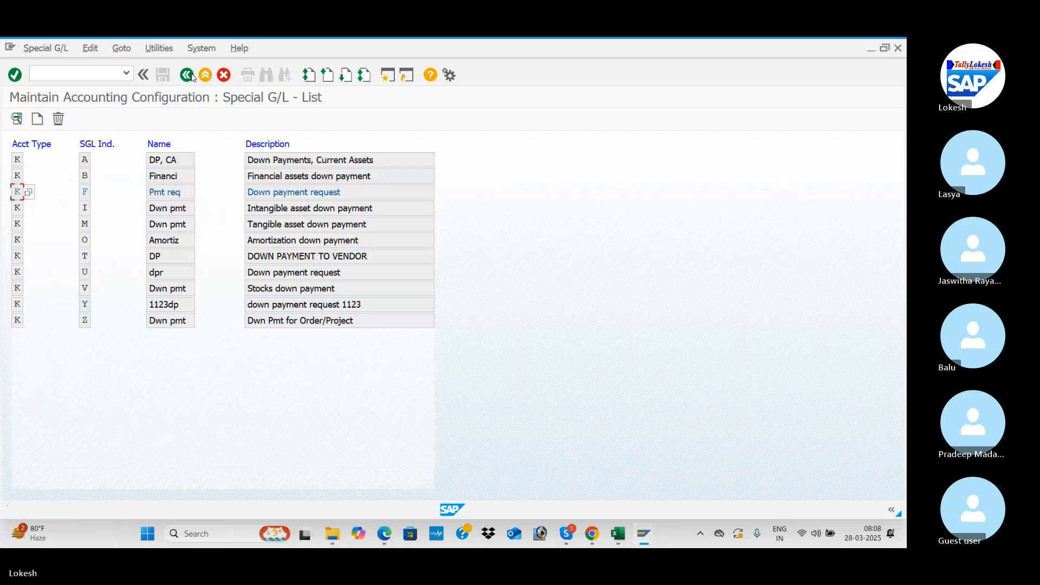
{"action": "left_click", "coordinate": [190, 76]}
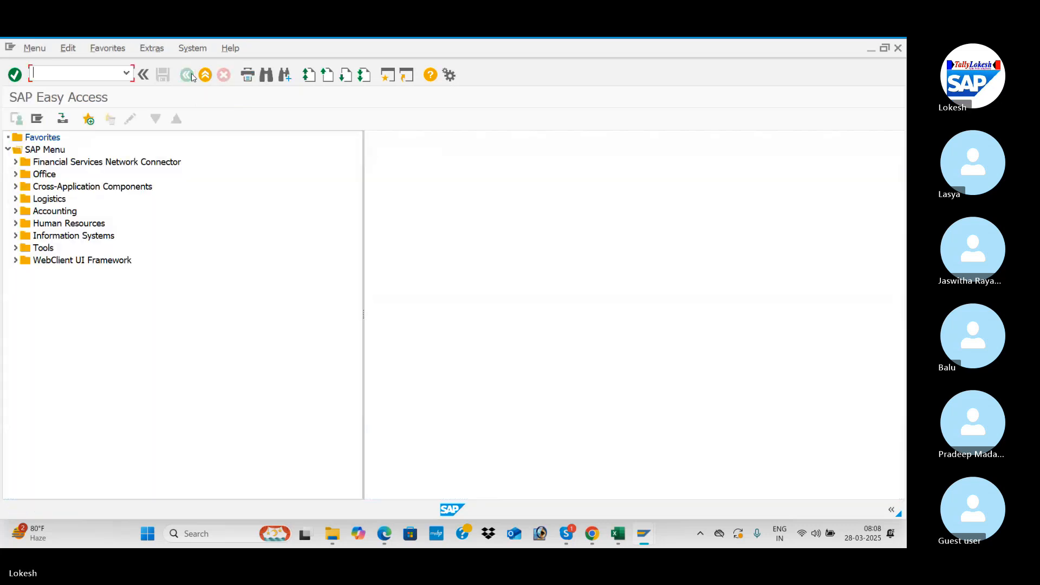
Step: Switch to the SAP CONTENT CONFIGURATION workbook in Excel and enter 100000 in cell D10, beside Post Down Payment
{"action": "key", "text": "alt+Tab"}
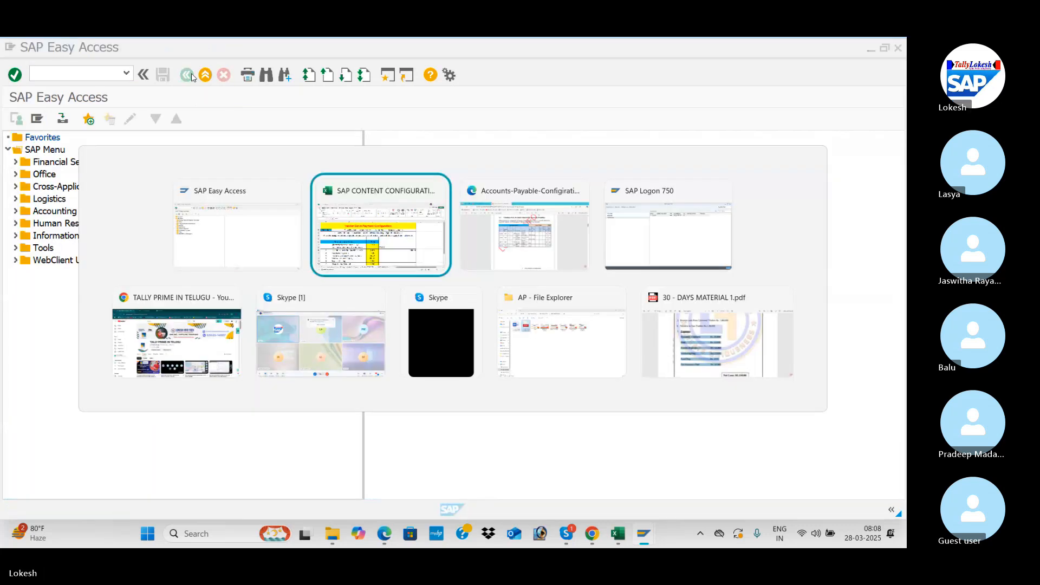
{"action": "left_click", "coordinate": [405, 397]}
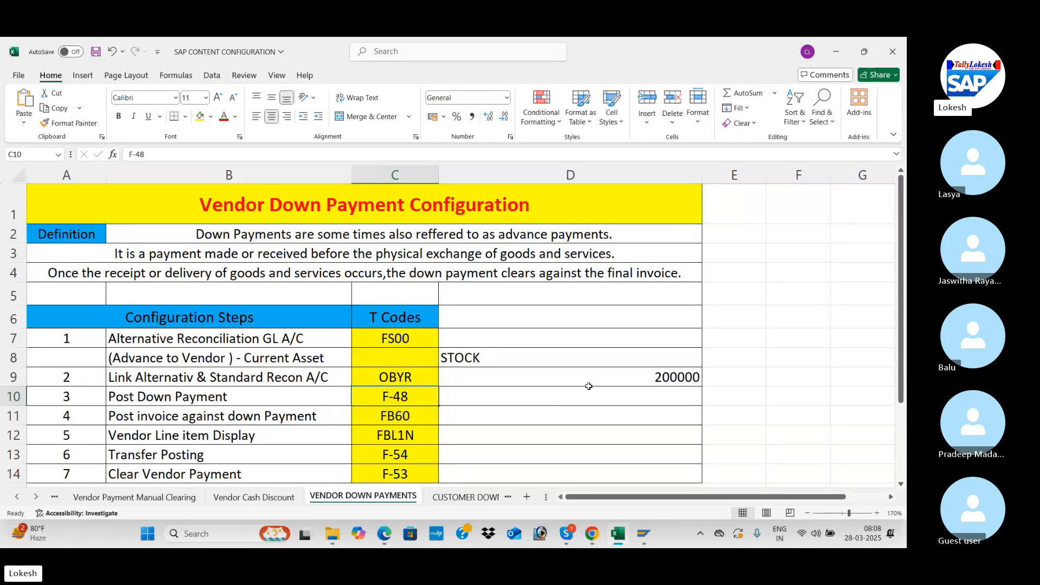
{"action": "left_click", "coordinate": [549, 394]}
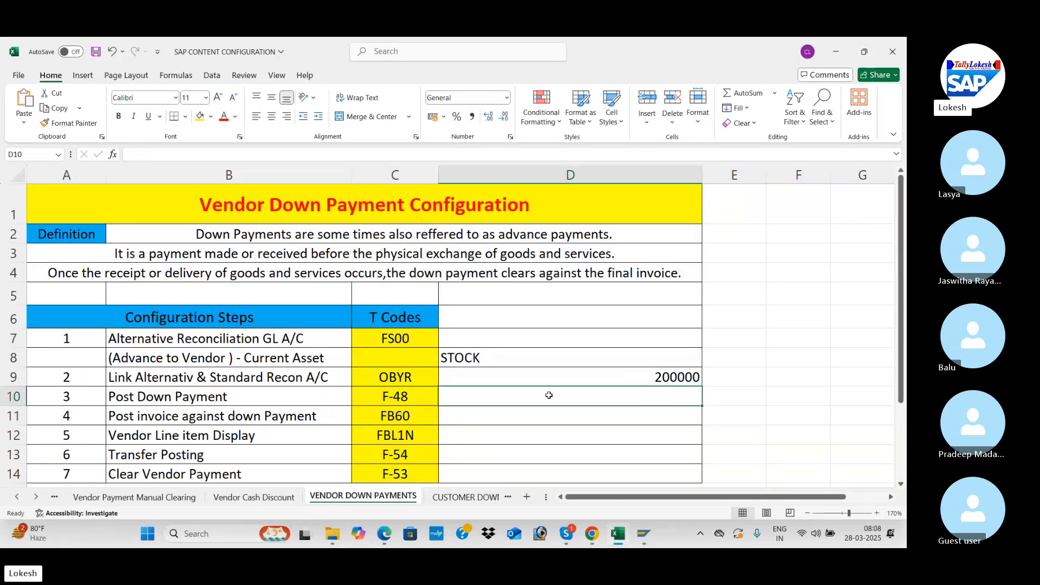
{"action": "left_click", "coordinate": [670, 376]}
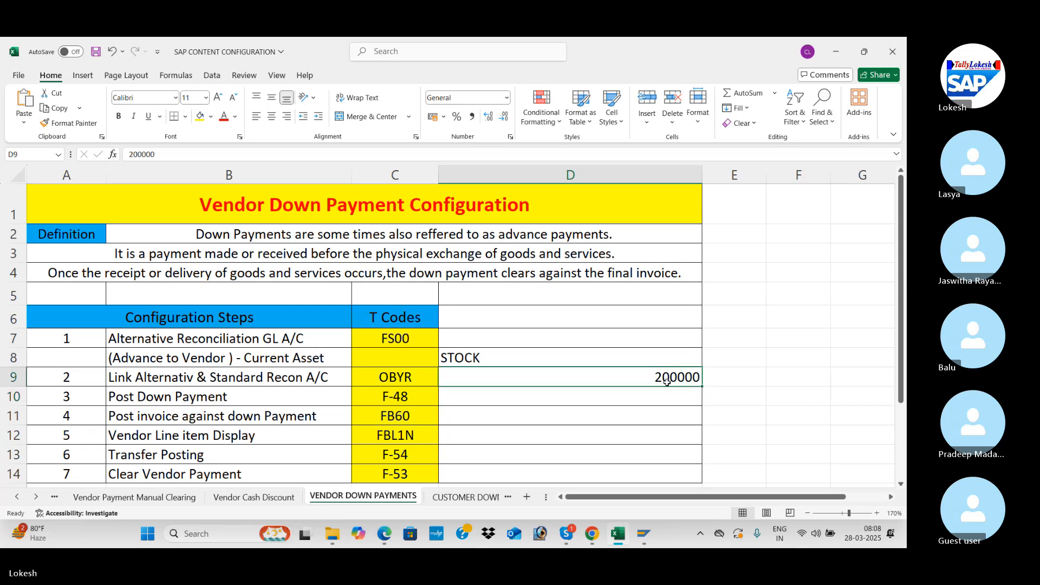
{"action": "left_click", "coordinate": [539, 397]}
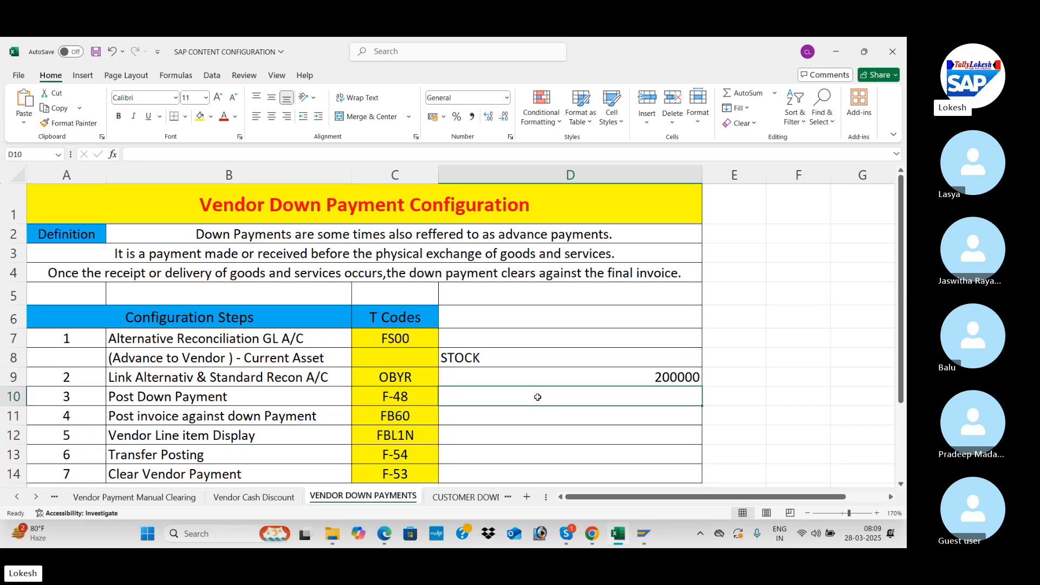
{"action": "type", "text": "100000"}
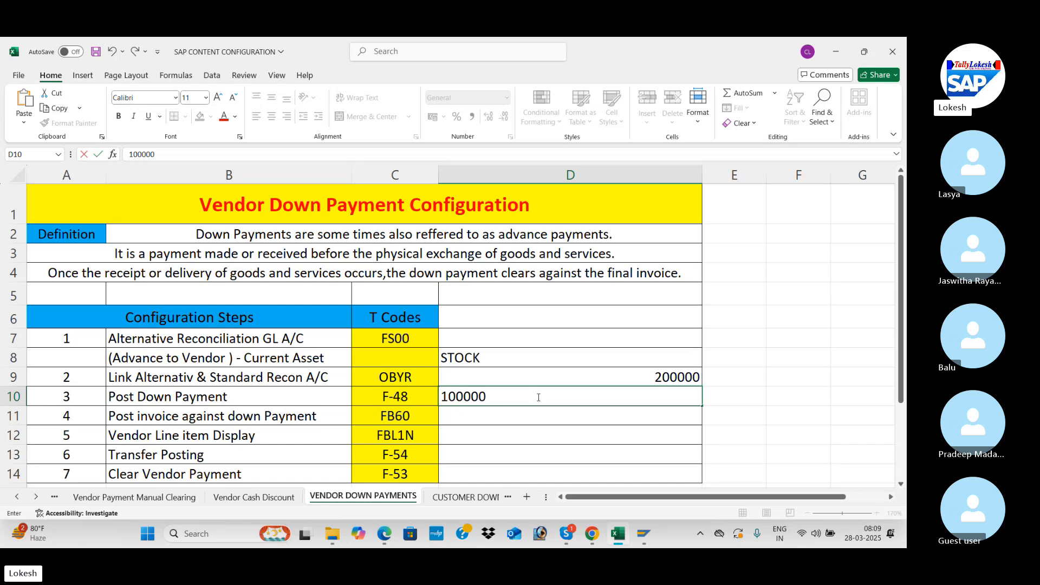
{"action": "key", "text": "Return"}
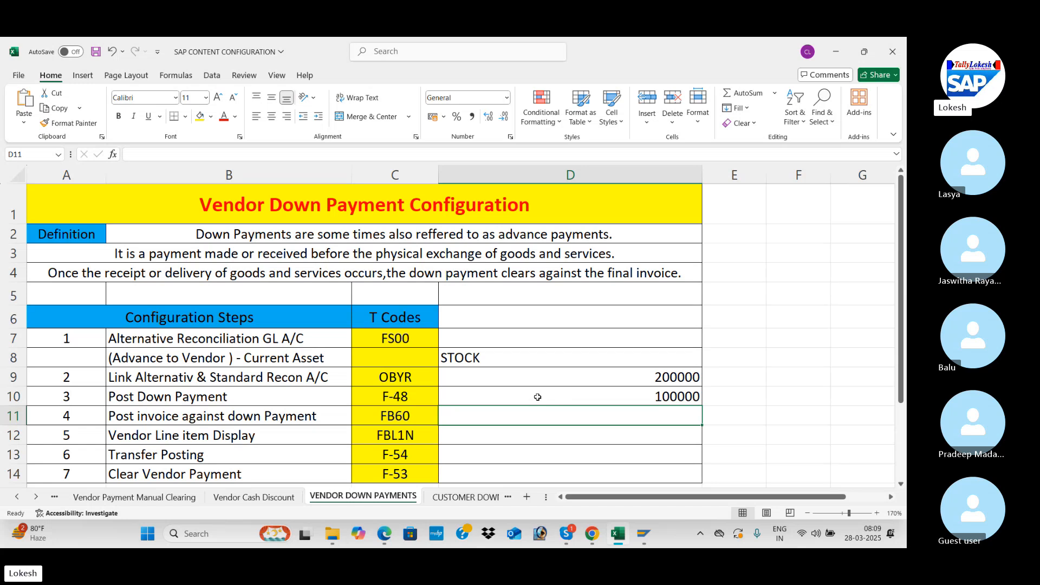
Step: Check the Post Down Payment T code in the workbook, return to SAP, and open transaction F-48
{"action": "left_click", "coordinate": [428, 391]}
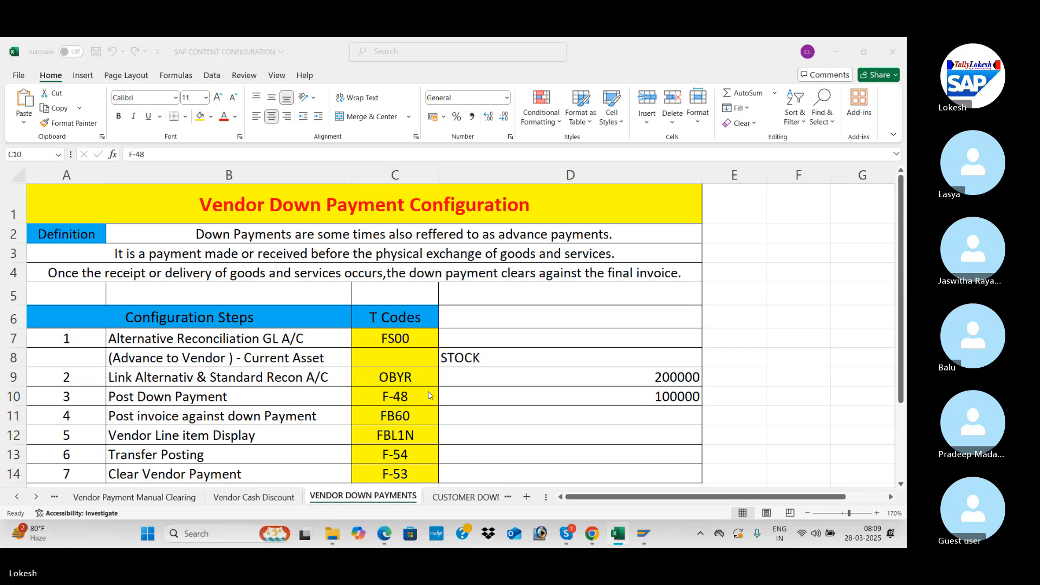
{"action": "key", "text": "alt+Tab"}
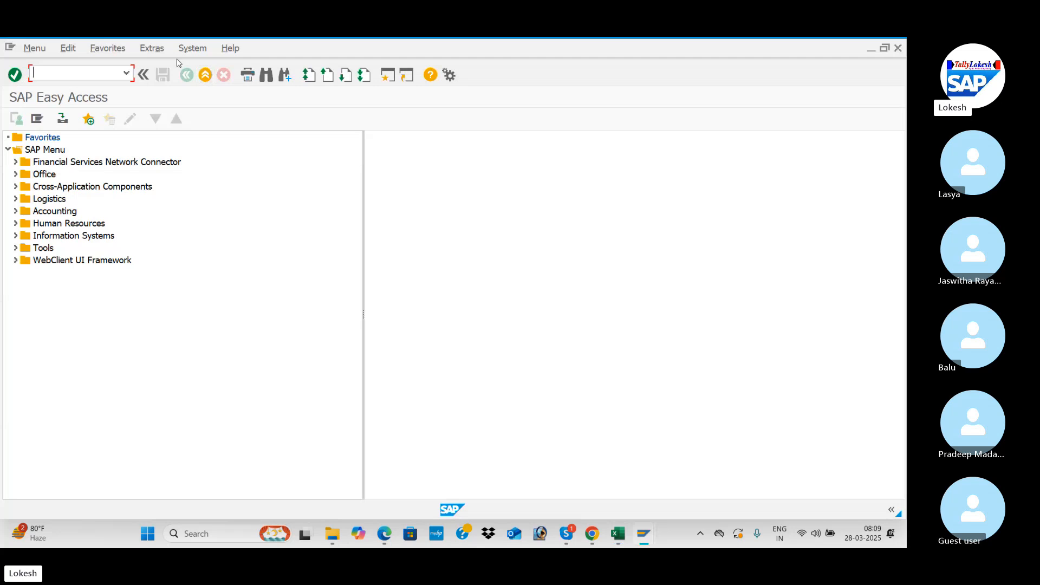
{"action": "type", "text": "F-48"}
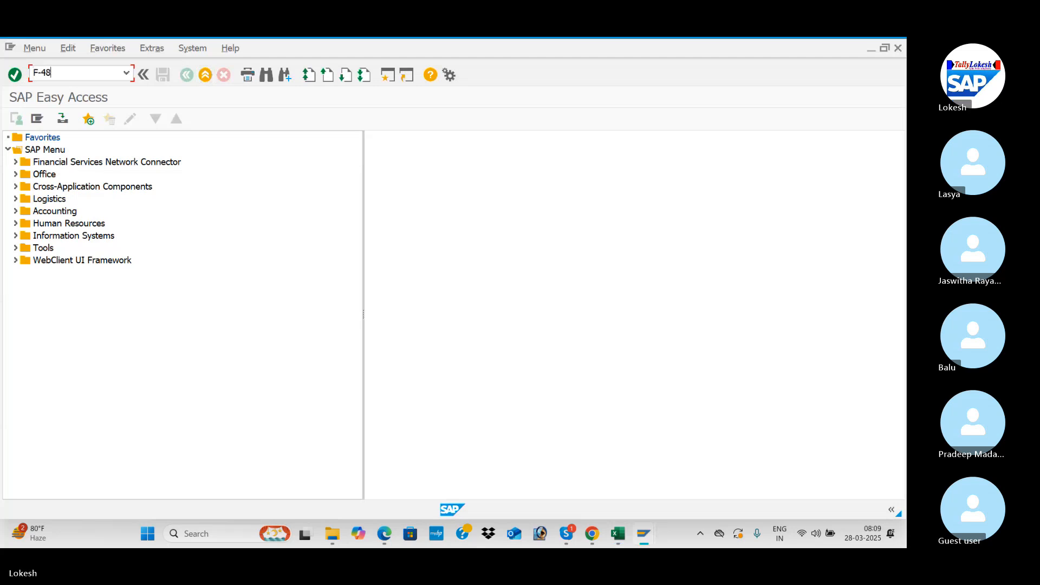
{"action": "key", "text": "Return"}
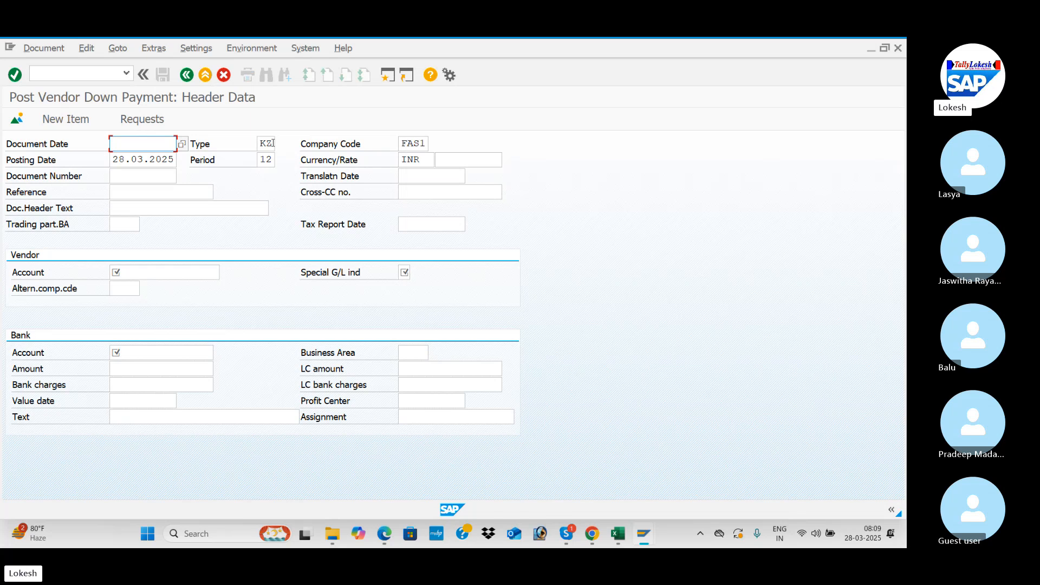
Step: Set the vendor down payment's document date to 28.03.2025 and move through the header fields to the translation date
{"action": "key", "text": "BackSpace"}
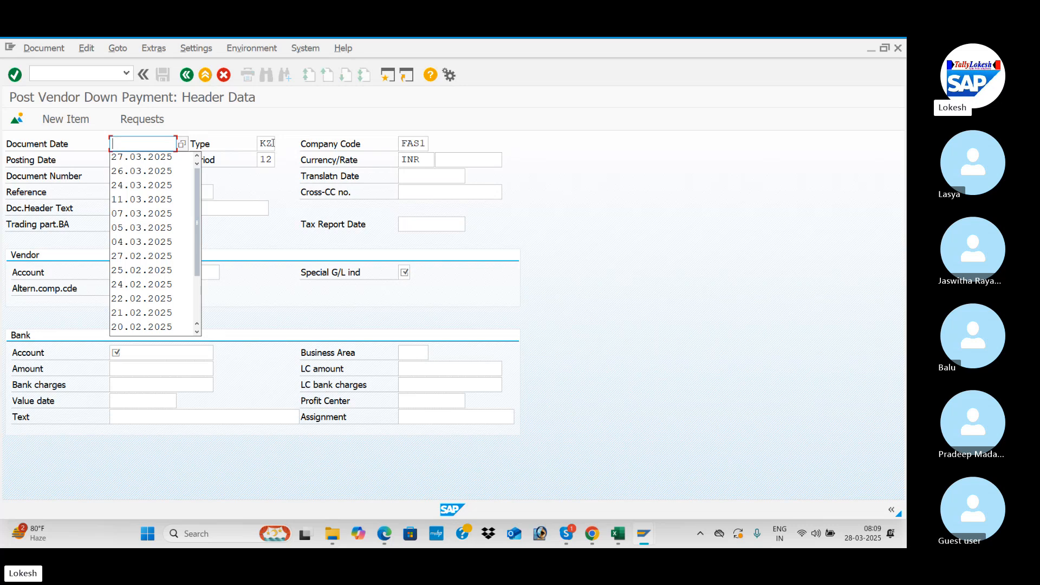
{"action": "type", "text": "28.03."}
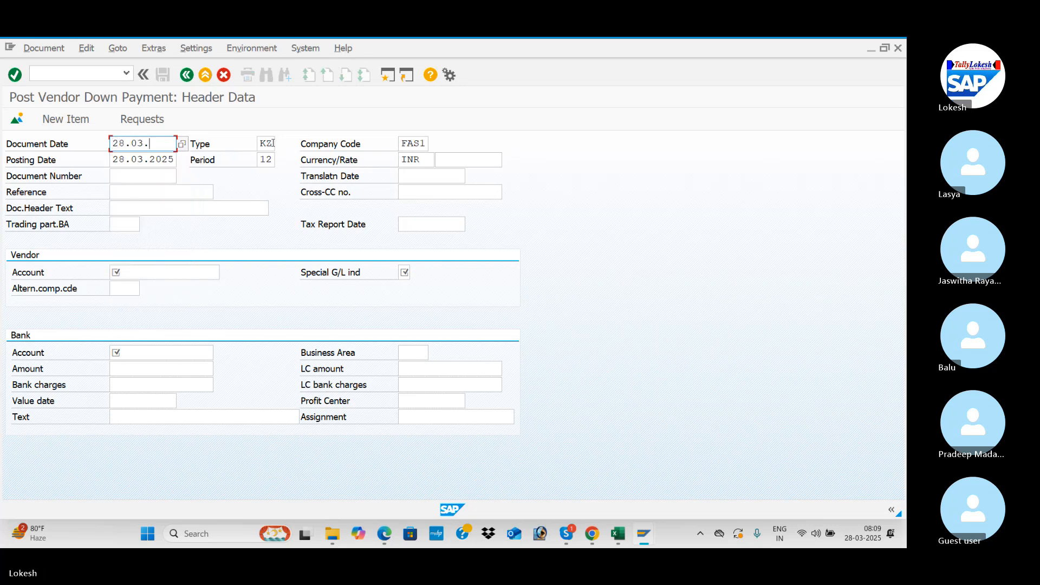
{"action": "type", "text": "2025"}
{"action": "left_click", "coordinate": [273, 143]}
{"action": "key", "text": "Tab"}
{"action": "key", "text": "Tab"}
{"action": "key", "text": "Tab"}
{"action": "key", "text": "Tab"}
{"action": "key", "text": "Tab"}
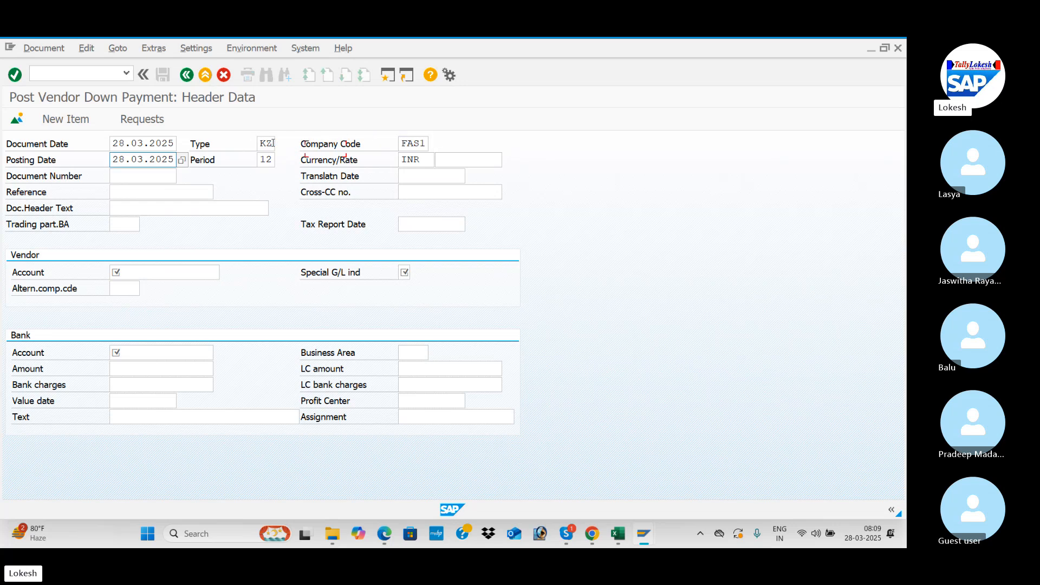
{"action": "key", "text": "Tab"}
{"action": "key", "text": "Tab"}
{"action": "key", "text": "Tab"}
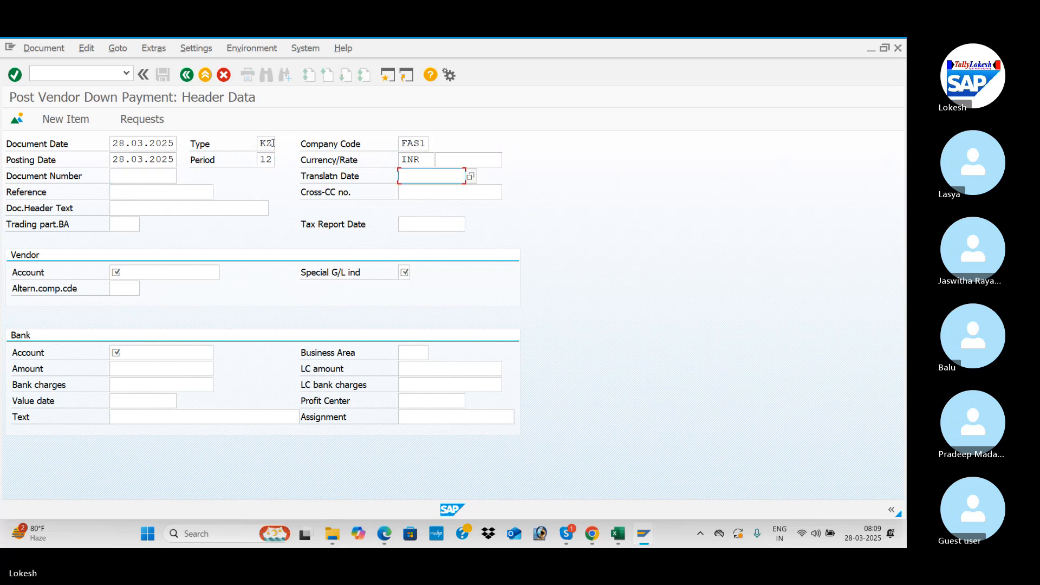
Step: Set the down payment document's reference to VEN -10
{"action": "key", "text": "Down"}
{"action": "key", "text": "Tab"}
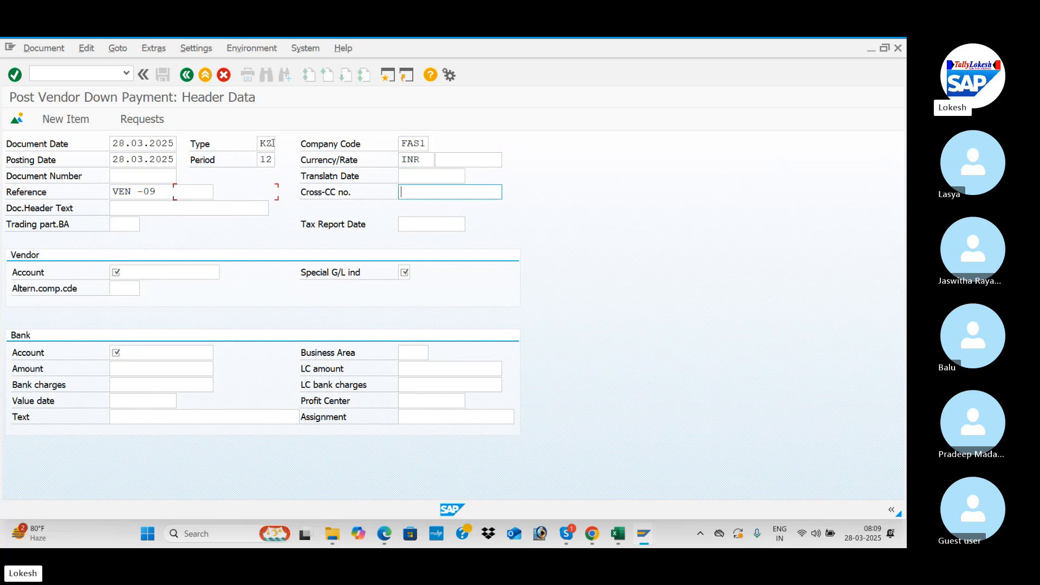
{"action": "left_click", "coordinate": [168, 192]}
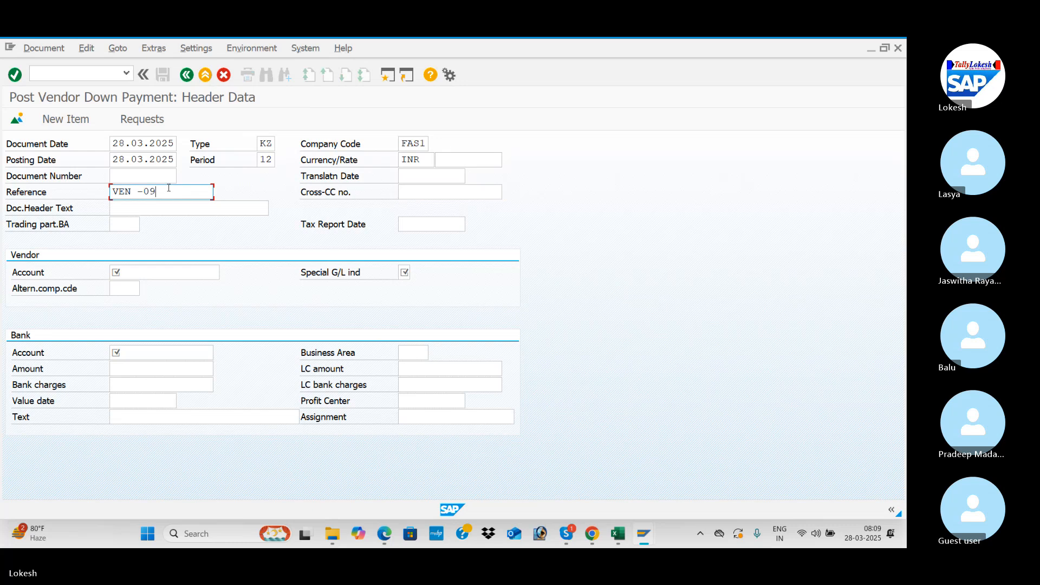
{"action": "key", "text": "BackSpace"}
{"action": "key", "text": "BackSpace"}
{"action": "type", "text": "10"}
{"action": "key", "text": "Tab"}
{"action": "key", "text": "Tab"}
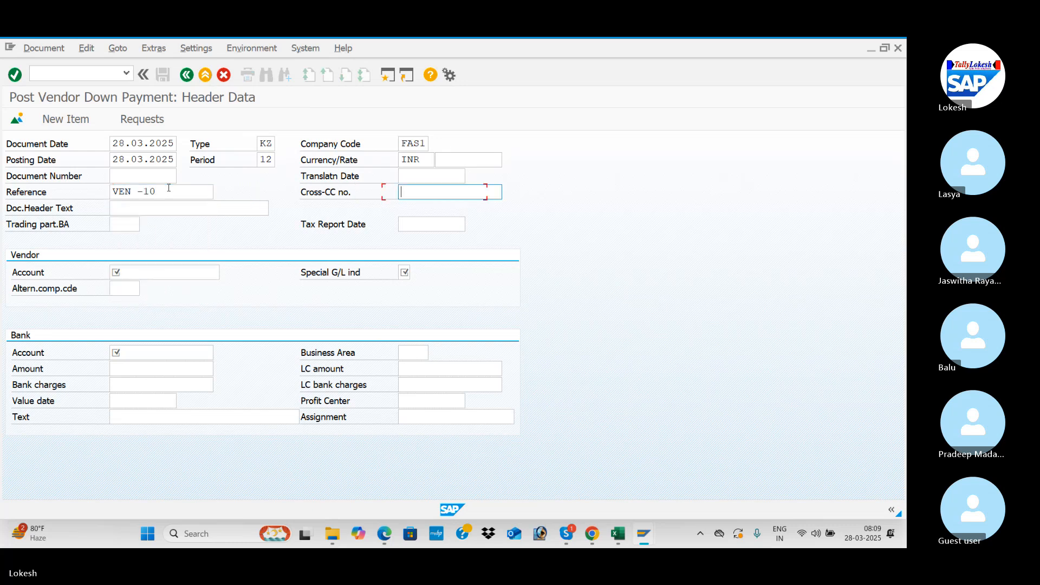
Step: Enter VENDOR DOWN PAYMENT as the document header text and move on to the vendor account field
{"action": "key", "text": "Down"}
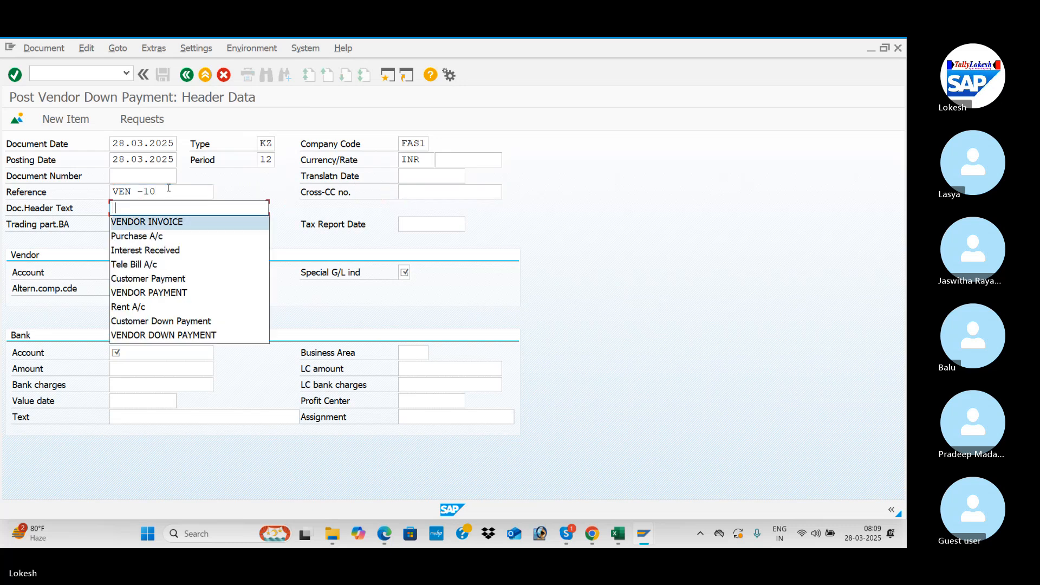
{"action": "key", "text": "Tab"}
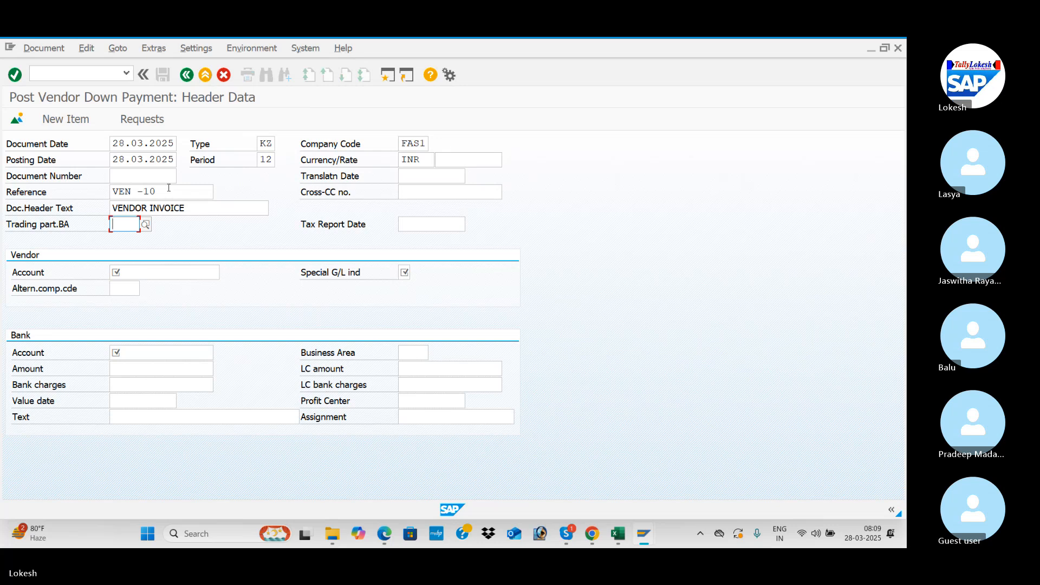
{"action": "left_click", "coordinate": [191, 206]}
{"action": "key", "text": "BackSpace"}
{"action": "key", "text": "BackSpace"}
{"action": "key", "text": "BackSpace"}
{"action": "key", "text": "BackSpace"}
{"action": "key", "text": "BackSpace"}
{"action": "key", "text": "BackSpace"}
{"action": "key", "text": "BackSpace"}
{"action": "key", "text": "BackSpace"}
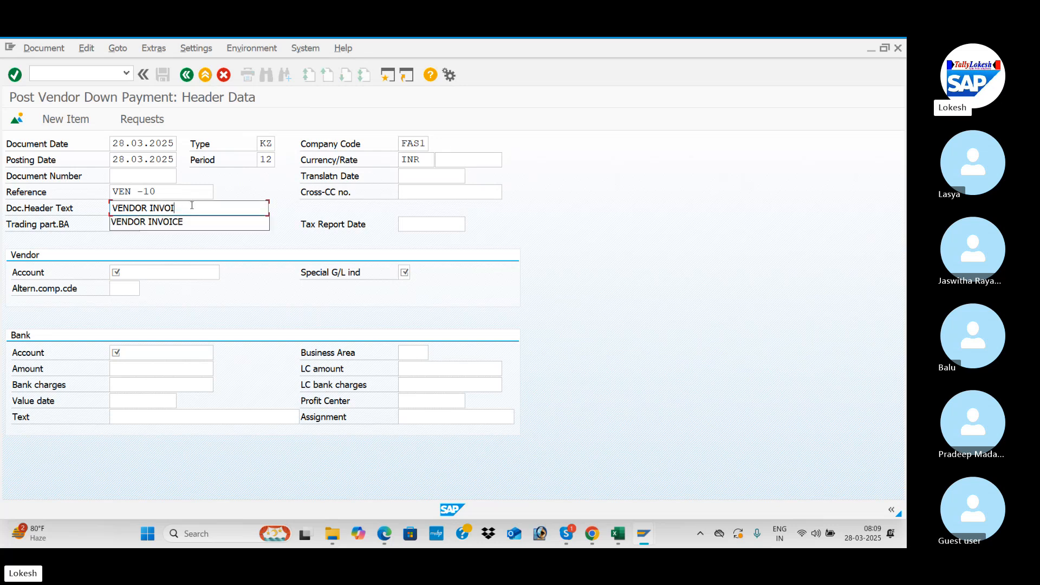
{"action": "key", "text": "Down"}
{"action": "key", "text": "Down"}
{"action": "key", "text": "Down"}
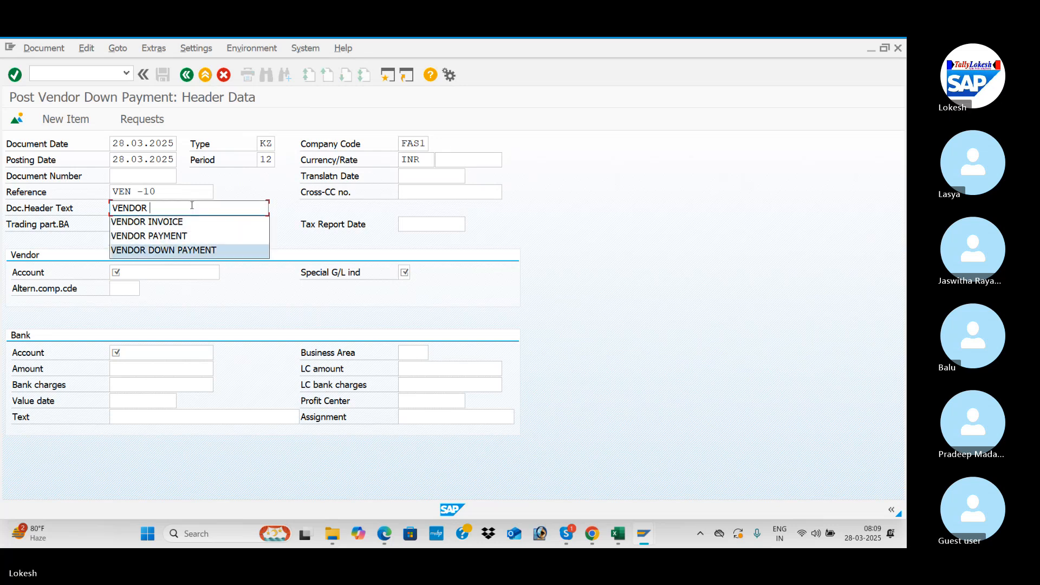
{"action": "key", "text": "Tab"}
{"action": "key", "text": "Tab"}
{"action": "key", "text": "Tab"}
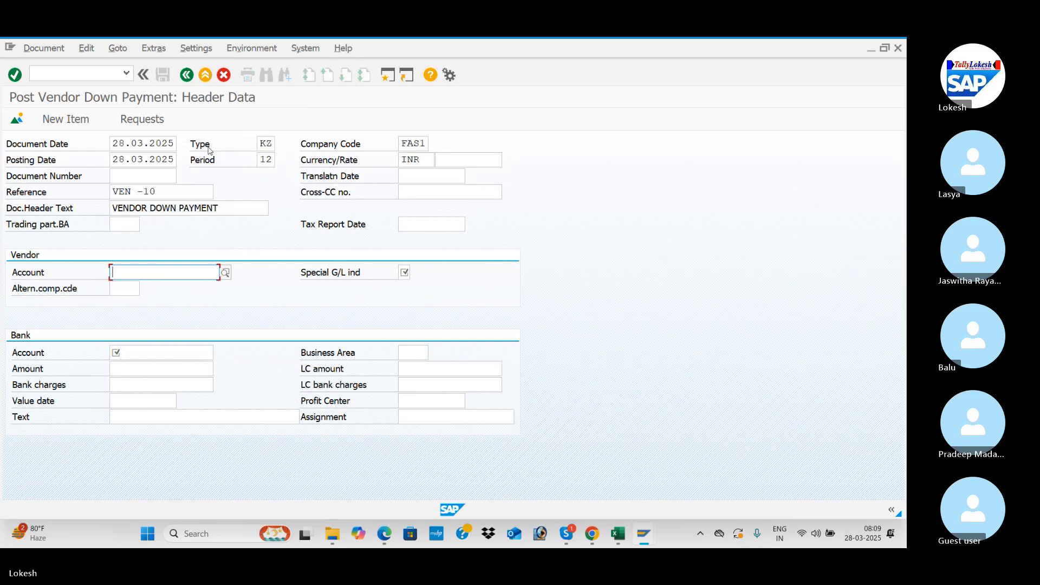
Step: Look up and select vendor VARA IT SOLUTIONS in company code FAS1, and set special G/L indicator A for Down Payments, Current Assets
{"action": "left_click", "coordinate": [225, 272]}
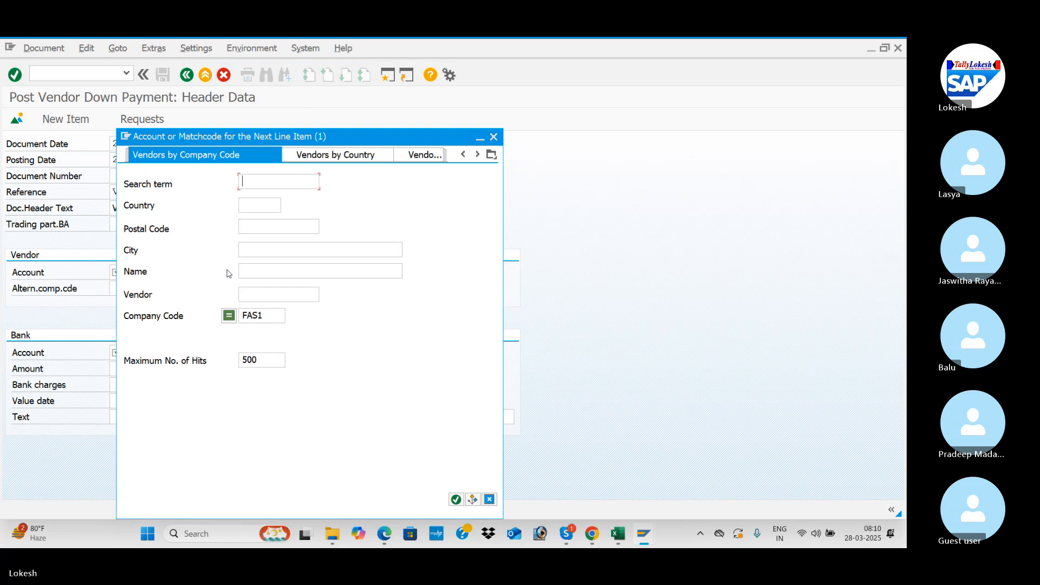
{"action": "key", "text": "Return"}
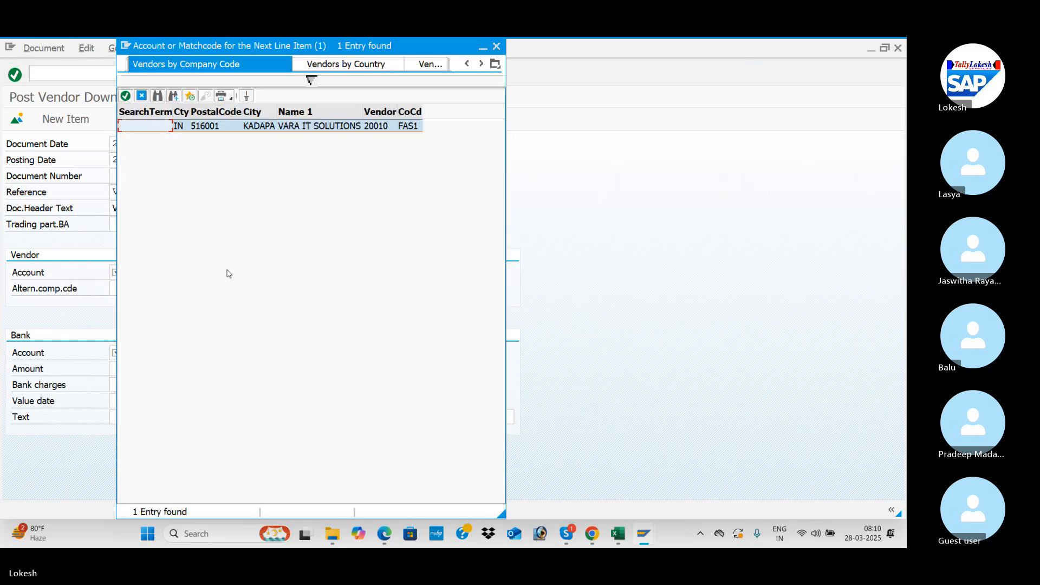
{"action": "double_click", "coordinate": [337, 125]}
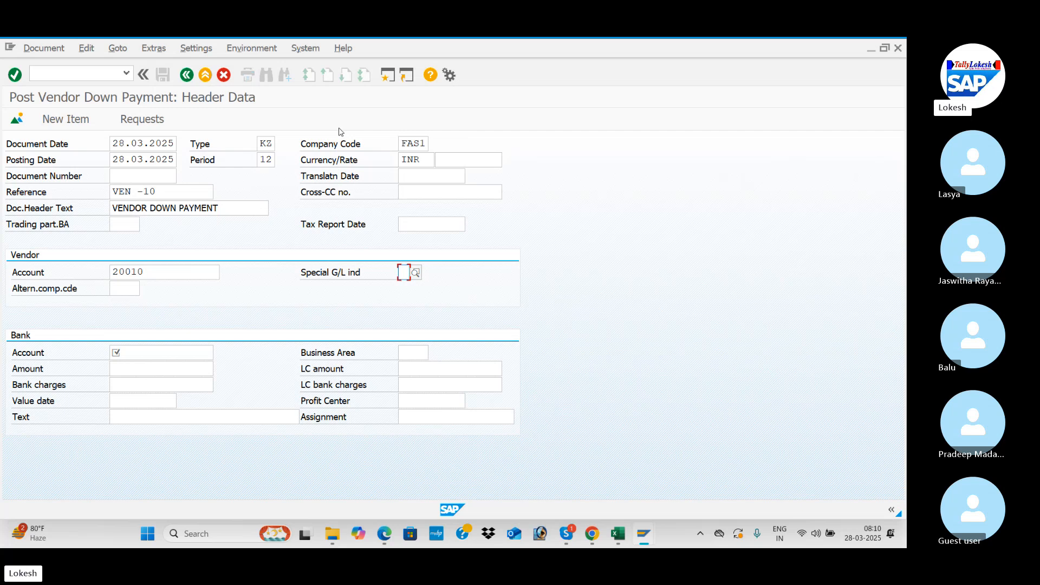
{"action": "type", "text": "A"}
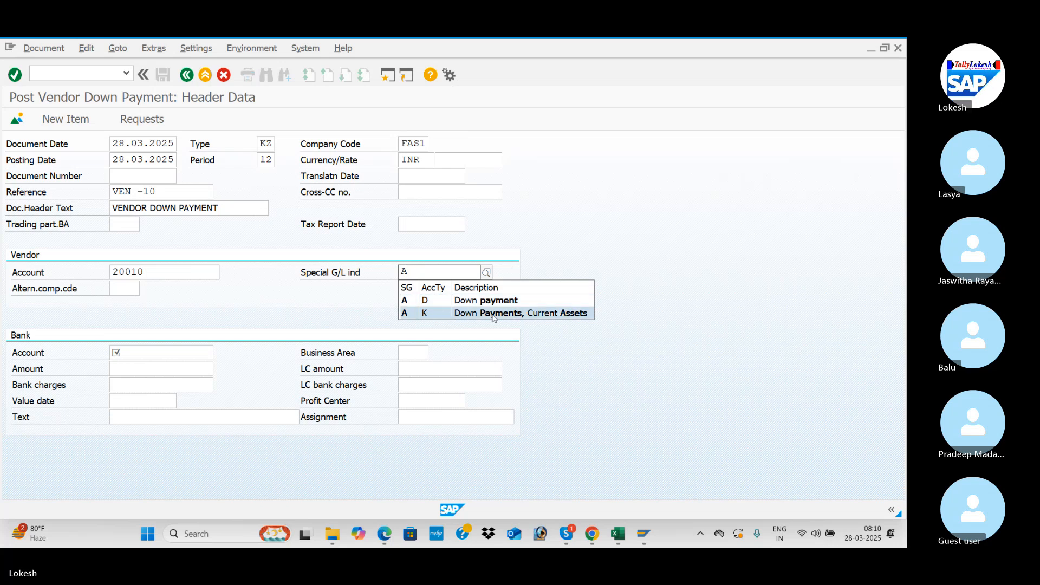
{"action": "left_click", "coordinate": [445, 318]}
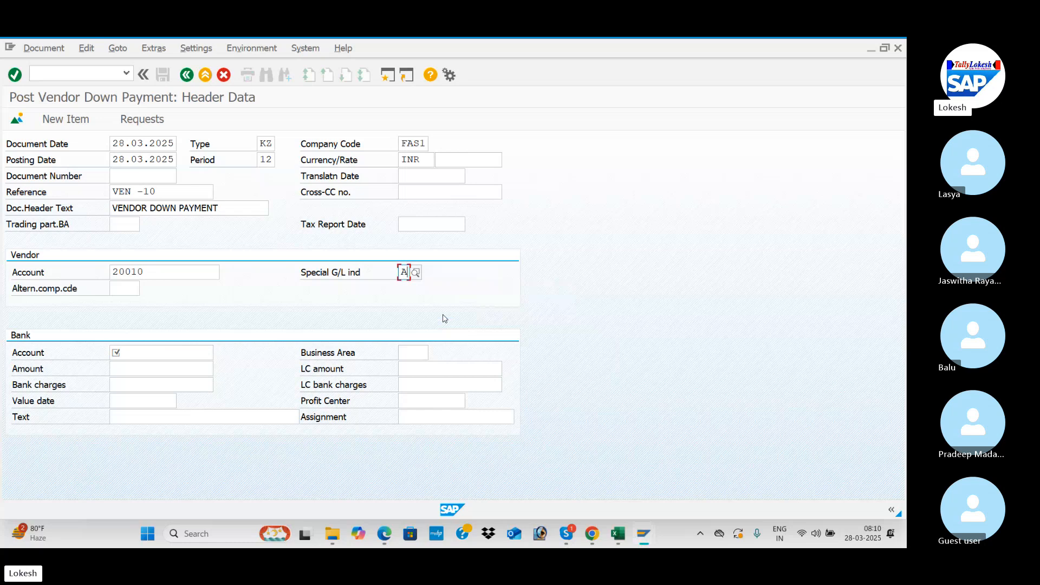
Step: Choose G/L account 200001 as the bank account from the company code's account list
{"action": "left_click", "coordinate": [166, 353]}
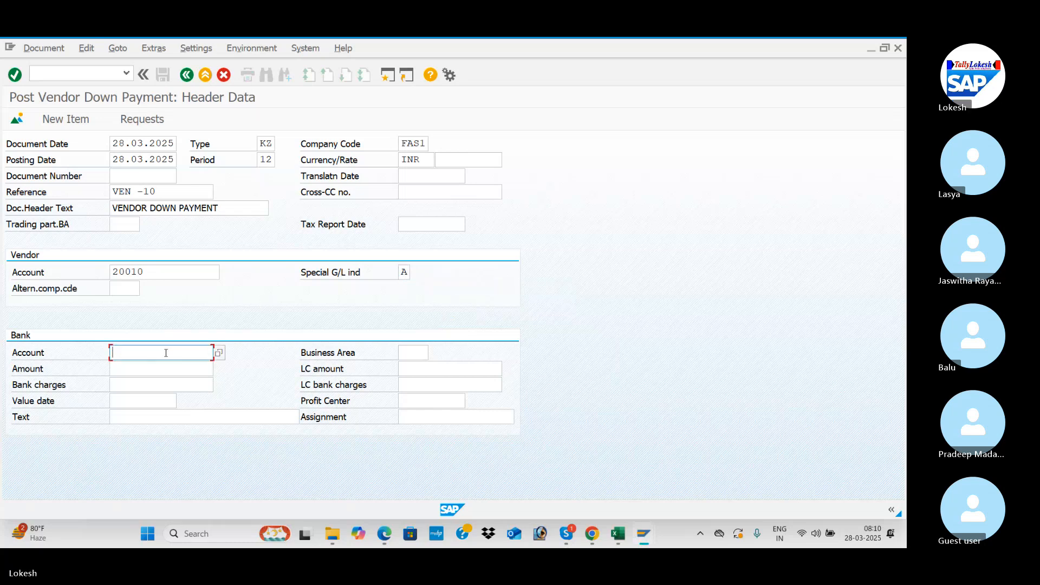
{"action": "left_click", "coordinate": [219, 352]}
{"action": "key", "text": "Return"}
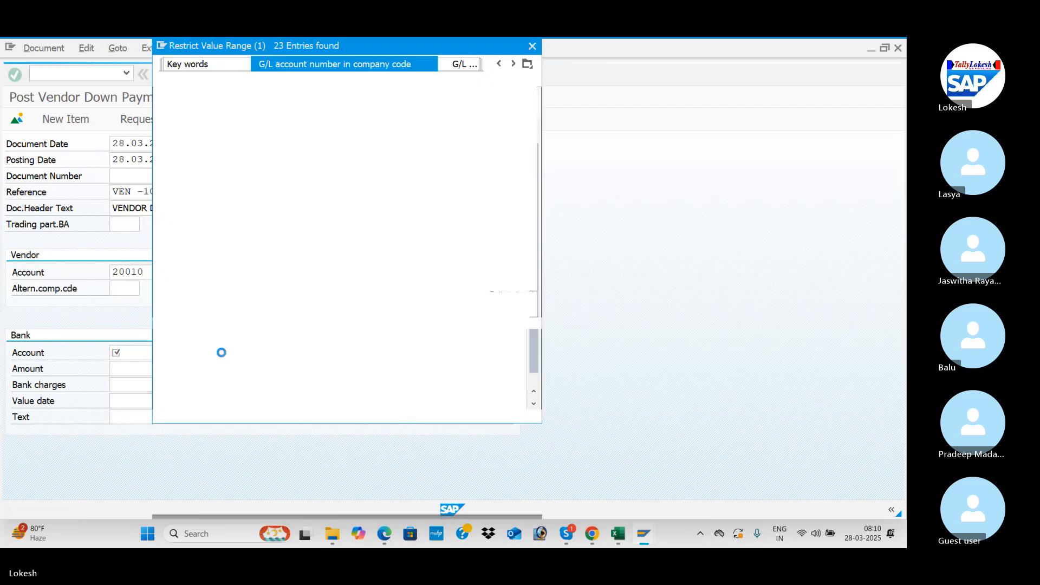
{"action": "key", "text": "Down"}
{"action": "key", "text": "Down"}
{"action": "key", "text": "Return"}
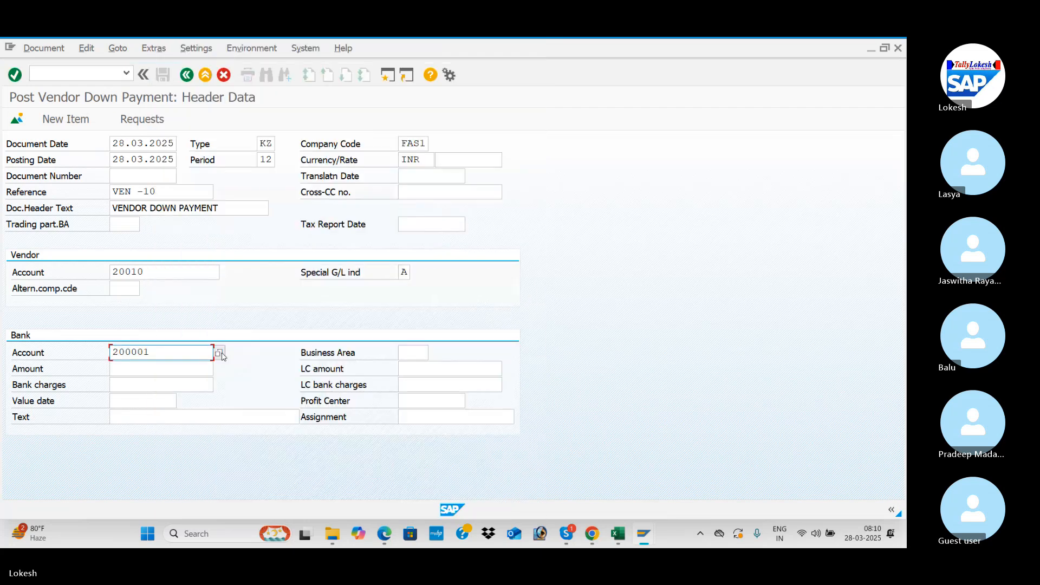
Step: Set the bank amount of the down payment to 100000
{"action": "left_click", "coordinate": [161, 374]}
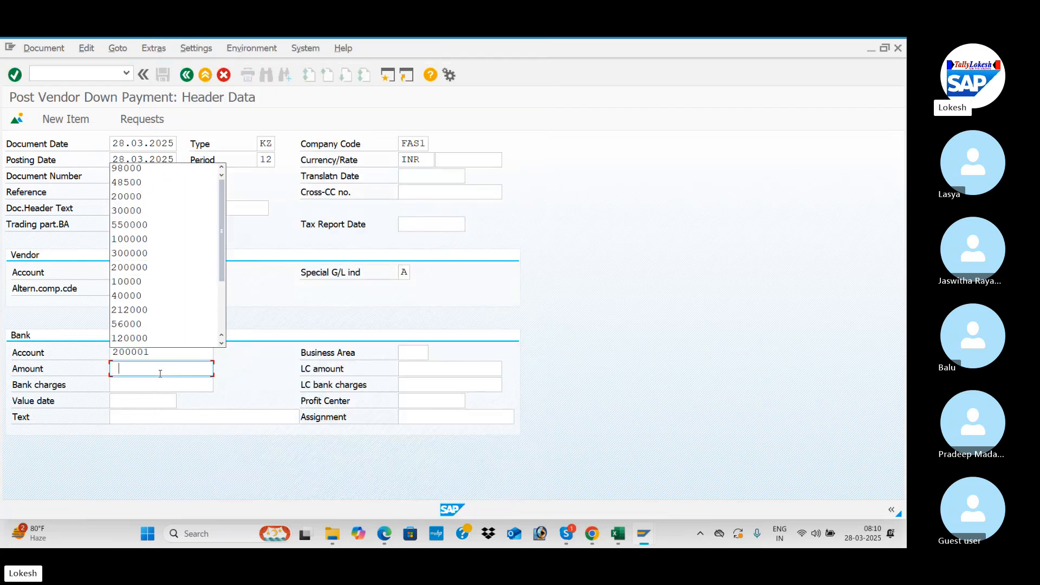
{"action": "key", "text": "Down"}
{"action": "key", "text": "Down"}
{"action": "key", "text": "Down"}
{"action": "key", "text": "Down"}
{"action": "key", "text": "Down"}
{"action": "key", "text": "Return"}
{"action": "key", "text": "Tab"}
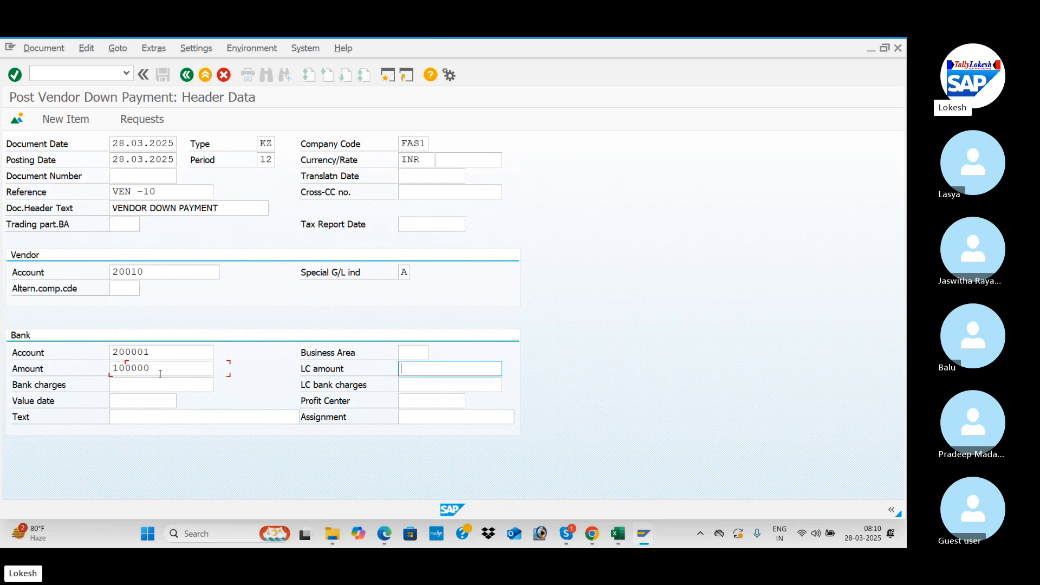
Step: Set the bank value date to 28.03.2025 and the text to VENDOR INVOICE, and proceed to the vendor item
{"action": "left_click", "coordinate": [135, 400]}
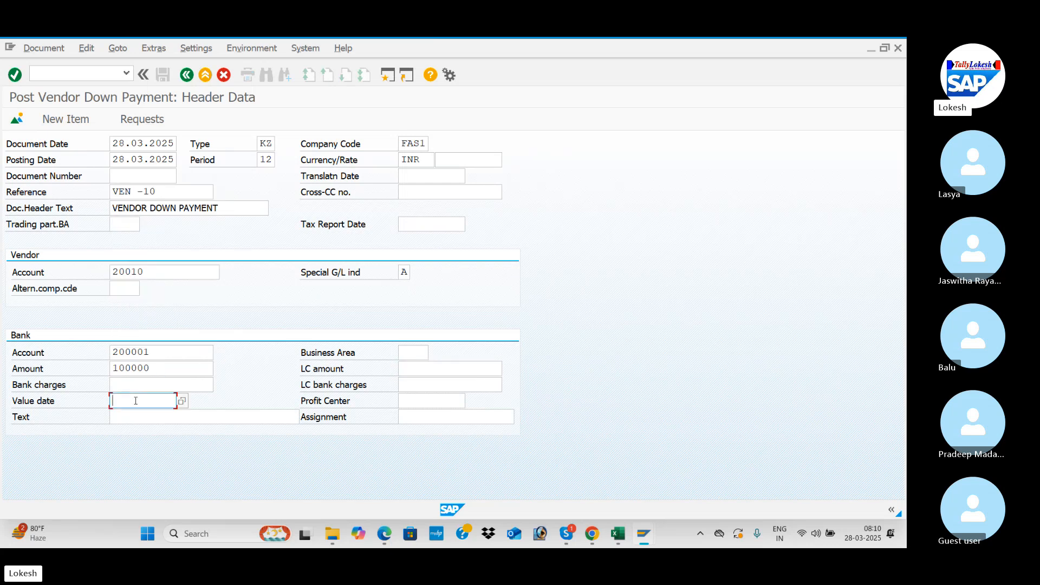
{"action": "type", "text": "28.0"}
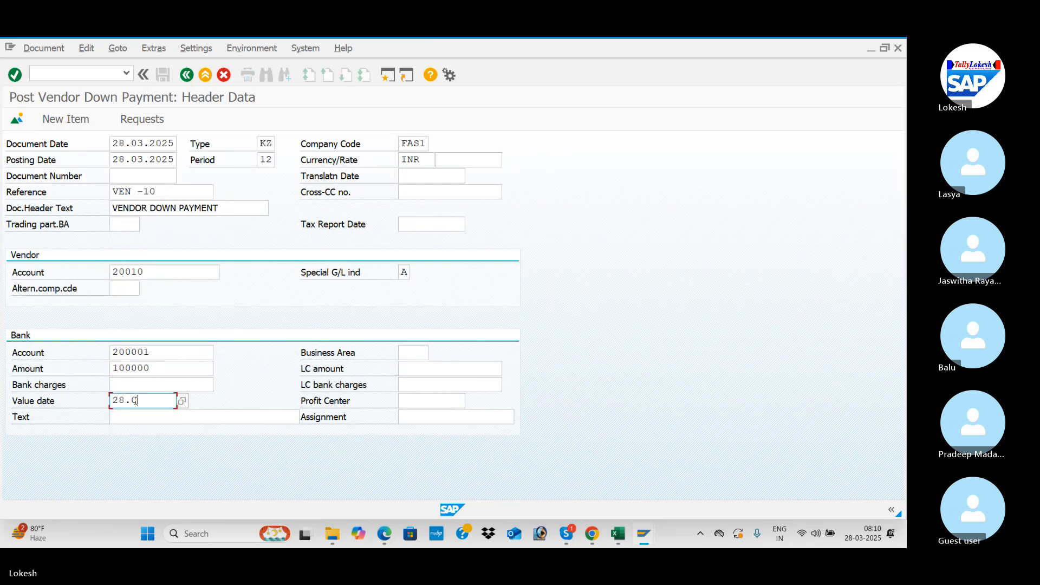
{"action": "type", "text": "3.2025"}
{"action": "key", "text": "Tab"}
{"action": "key", "text": "Tab"}
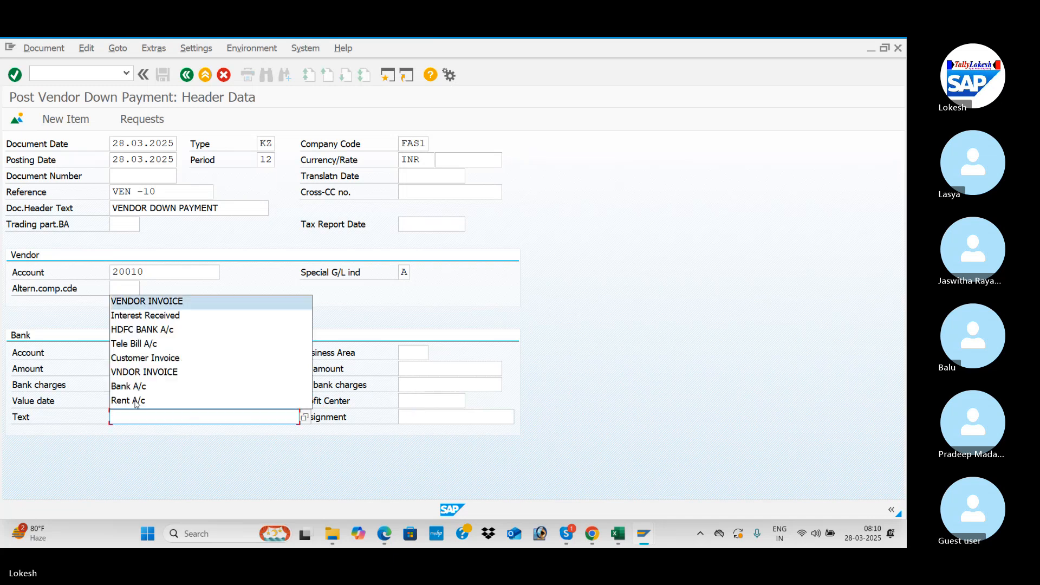
{"action": "key", "text": "Tab"}
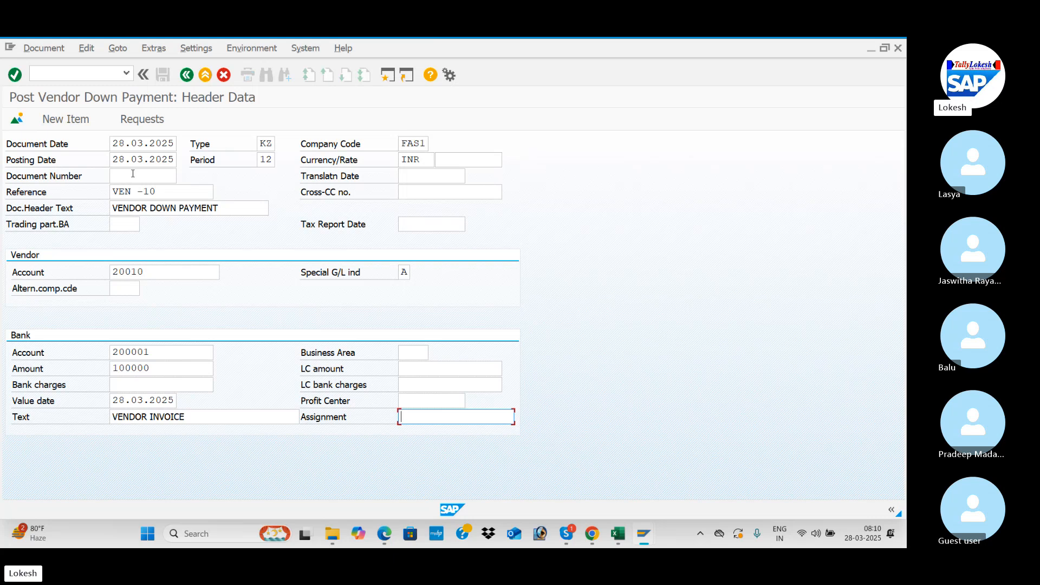
{"action": "key", "text": "Return"}
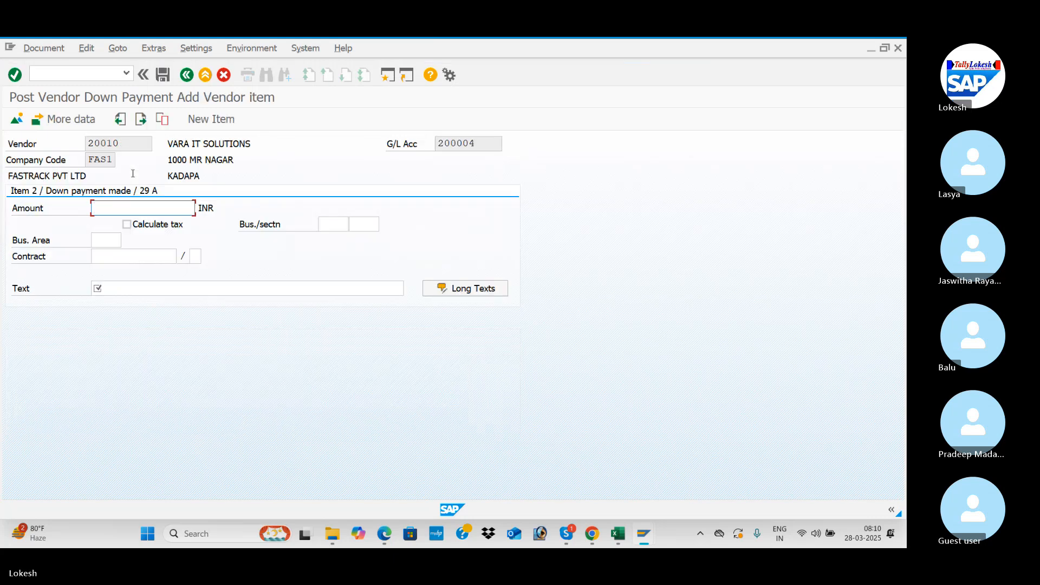
Step: Enter amount 100000 and text VENDOR INVOICE for the vendor item, and post the down payment
{"action": "key", "text": "Down"}
{"action": "key", "text": "Down"}
{"action": "key", "text": "Tab"}
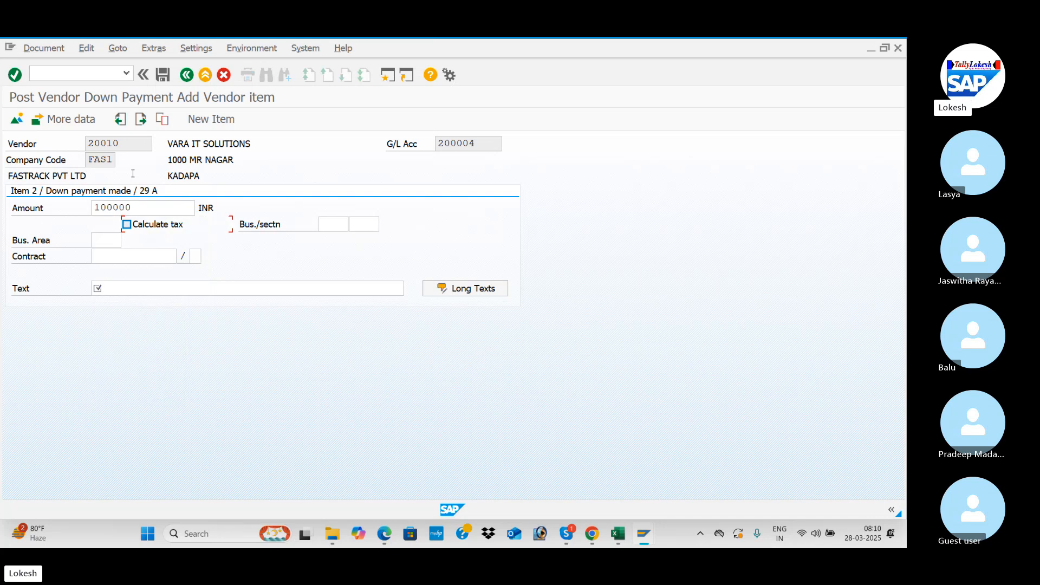
{"action": "left_click", "coordinate": [120, 286]}
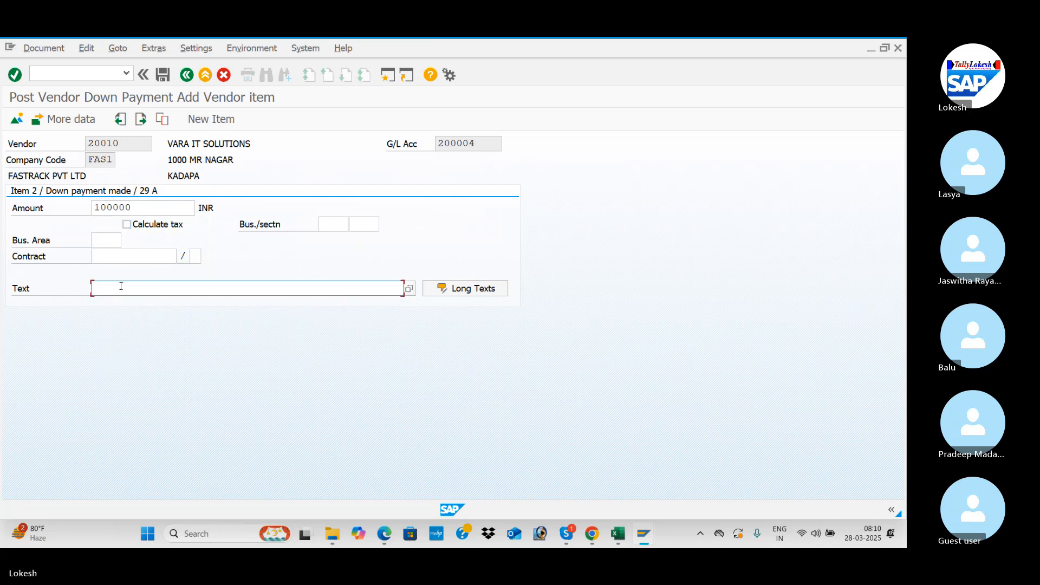
{"action": "key", "text": "Down"}
{"action": "key", "text": "Tab"}
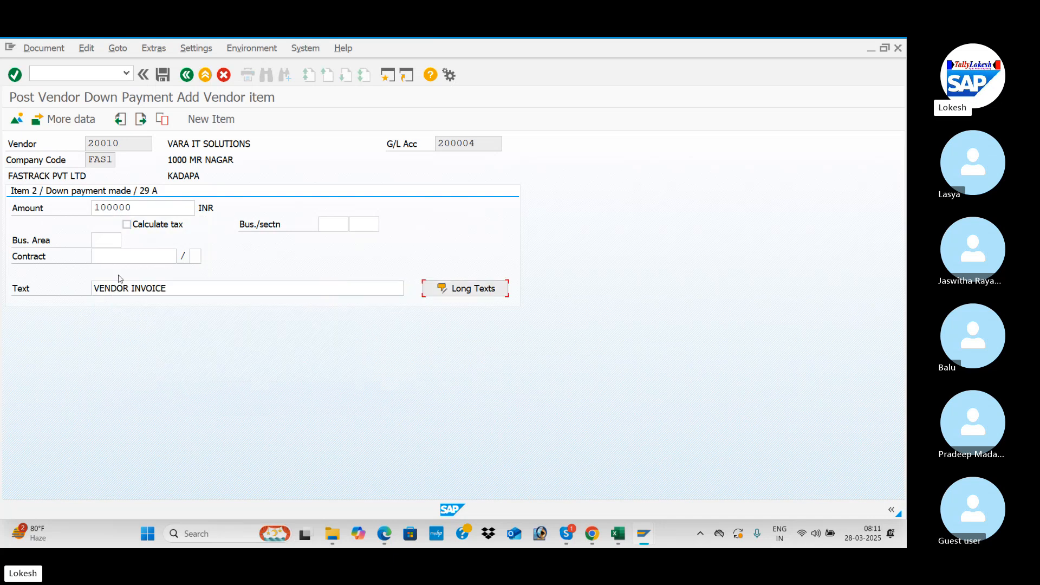
{"action": "left_click", "coordinate": [163, 74]}
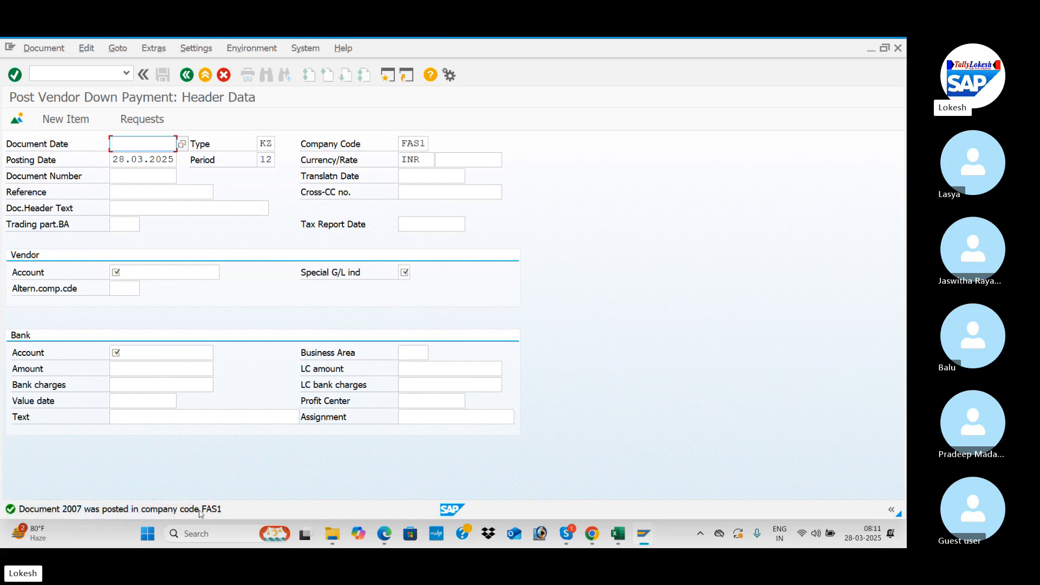
Step: Switch to the SAP CONTENT CONFIGURATION workbook in Excel and enter 200000 in cell D11, beside Post invoice against down Payment
{"action": "mouse_move", "coordinate": [619, 537]}
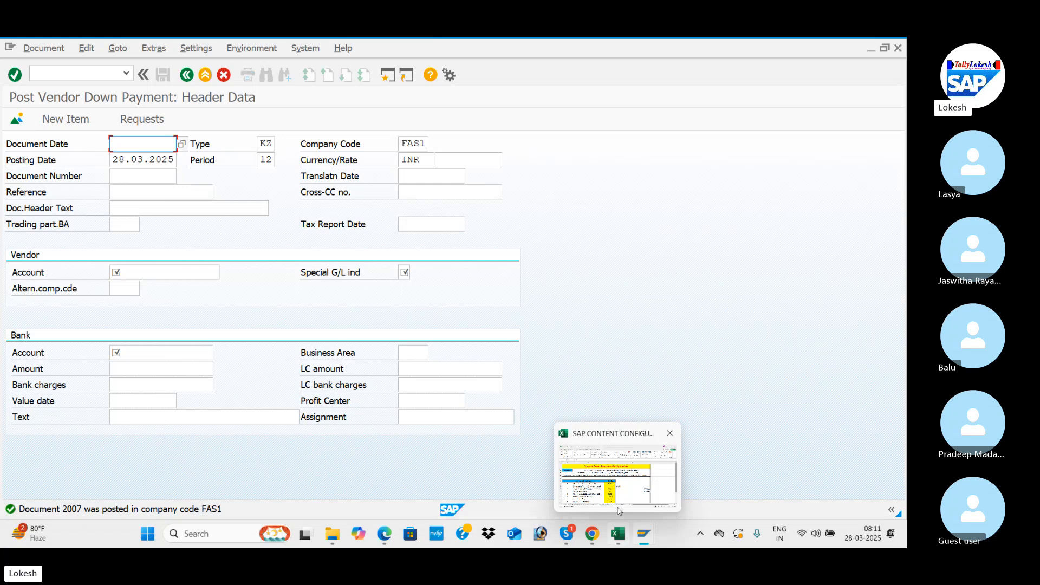
{"action": "left_click", "coordinate": [635, 481]}
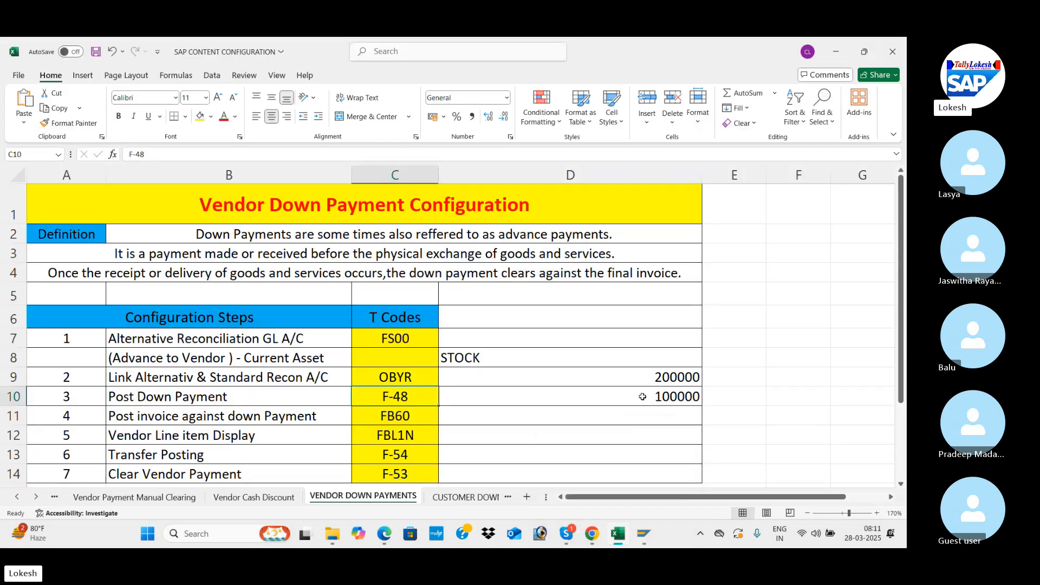
{"action": "left_click", "coordinate": [651, 390]}
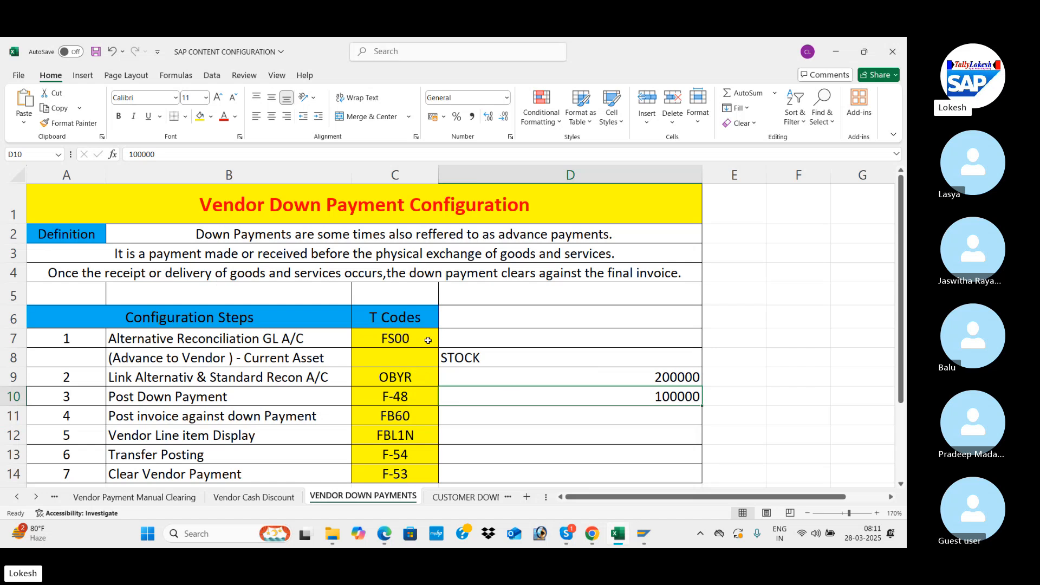
{"action": "left_click", "coordinate": [412, 417]}
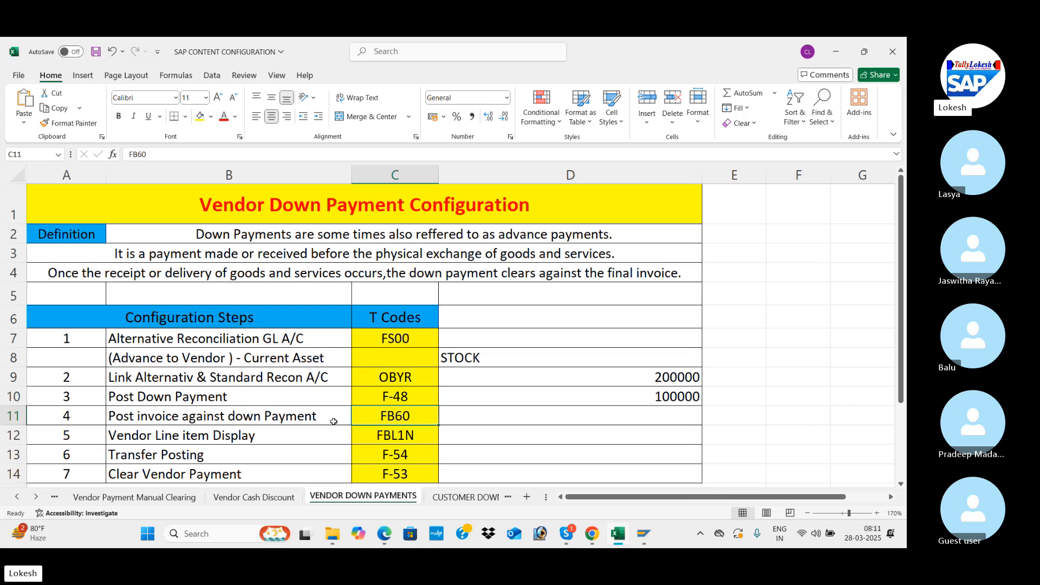
{"action": "left_click", "coordinate": [489, 417]}
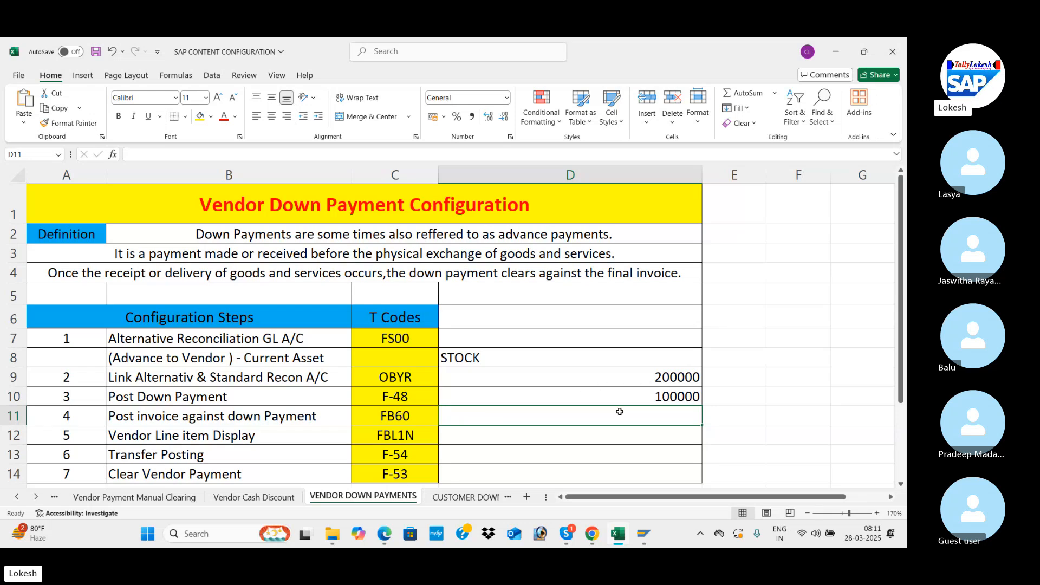
{"action": "type", "text": "200000"}
{"action": "key", "text": "Return"}
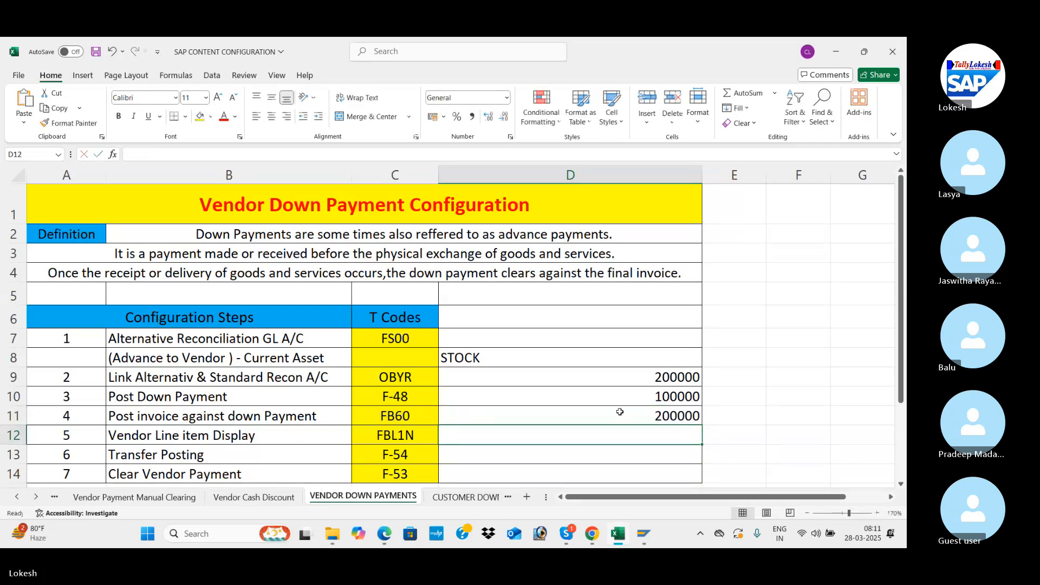
Step: Clear the amount in cell D9, beside Link Alternativ & Standard Recon A/C
{"action": "left_click", "coordinate": [670, 382]}
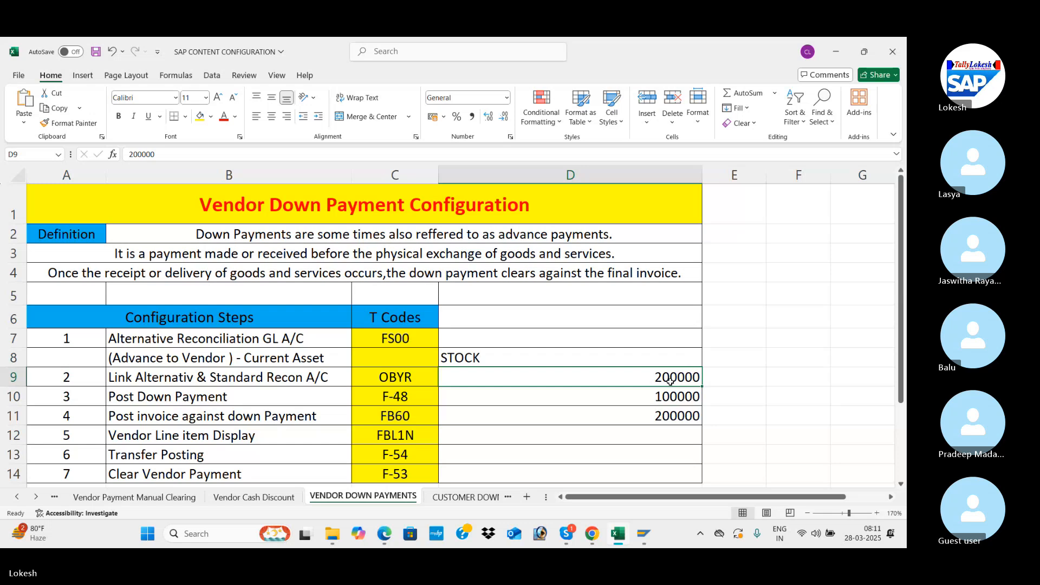
{"action": "key", "text": "Delete"}
{"action": "key", "text": "Return"}
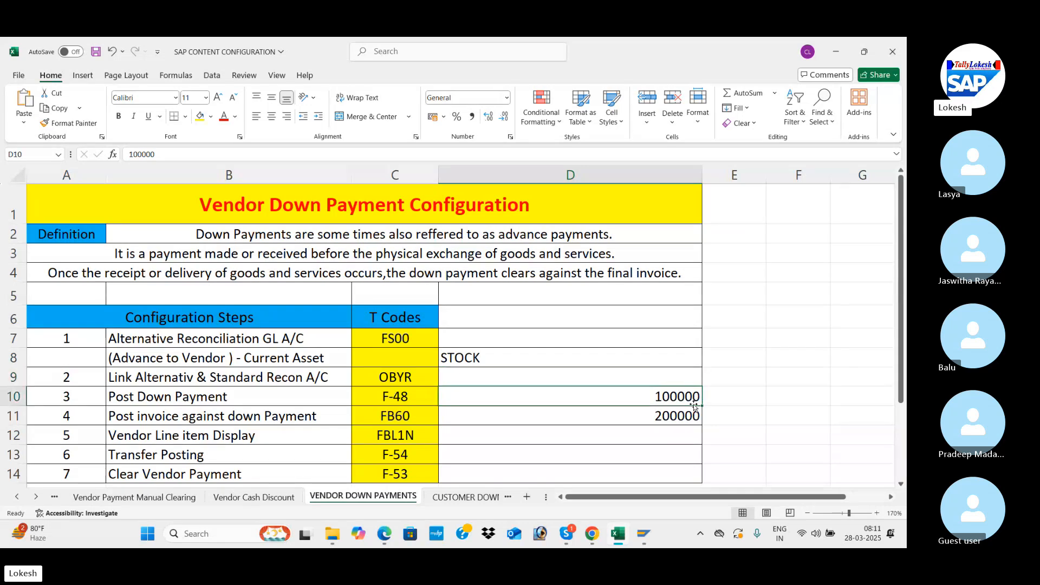
Step: Return from the Excel workbook to SAP and open Vendor Line Item Display with transaction FBL1N
{"action": "left_click", "coordinate": [646, 414]}
{"action": "key", "text": "alt+Tab"}
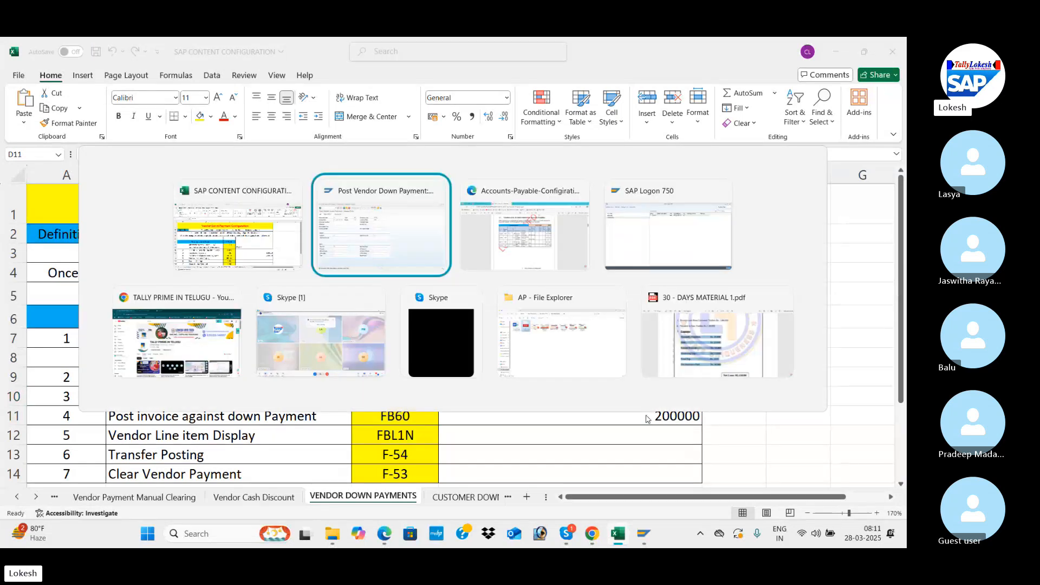
{"action": "key", "text": "alt+Tab"}
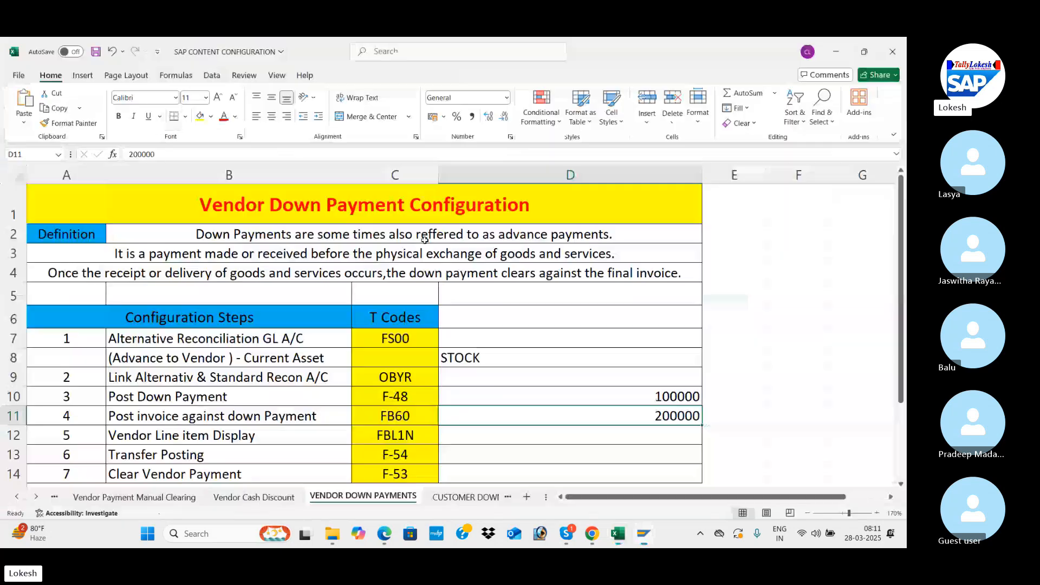
{"action": "left_click", "coordinate": [420, 438]}
{"action": "key", "text": "alt+Tab"}
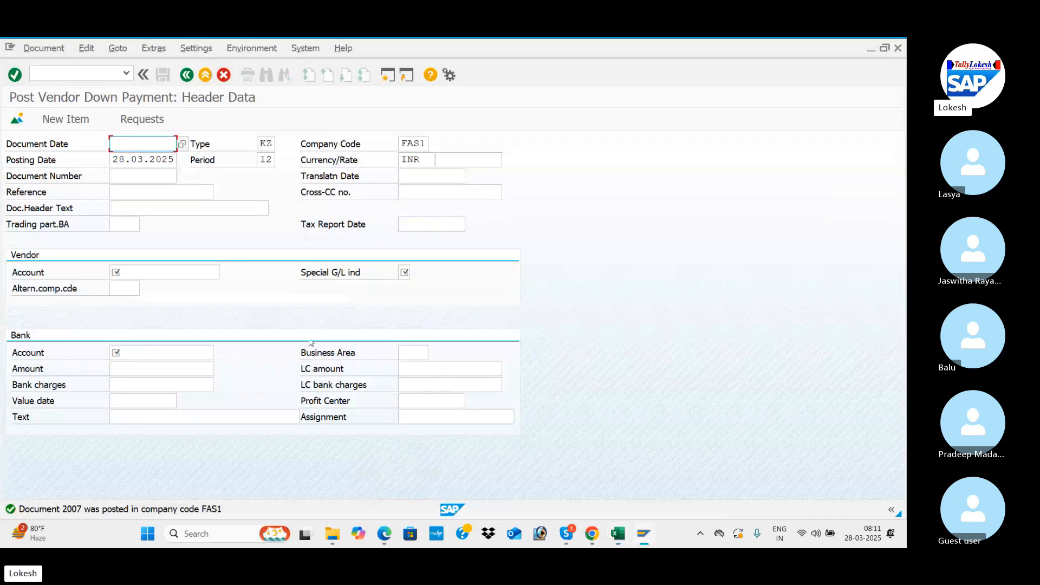
{"action": "left_click", "coordinate": [92, 78]}
{"action": "type", "text": "/"}
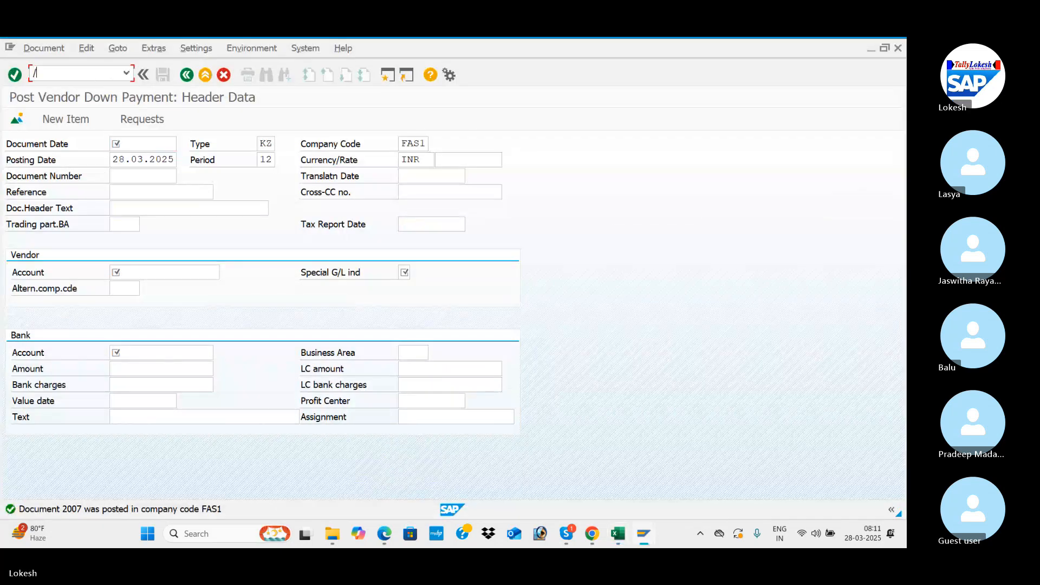
{"action": "type", "text": "NFBL1N"}
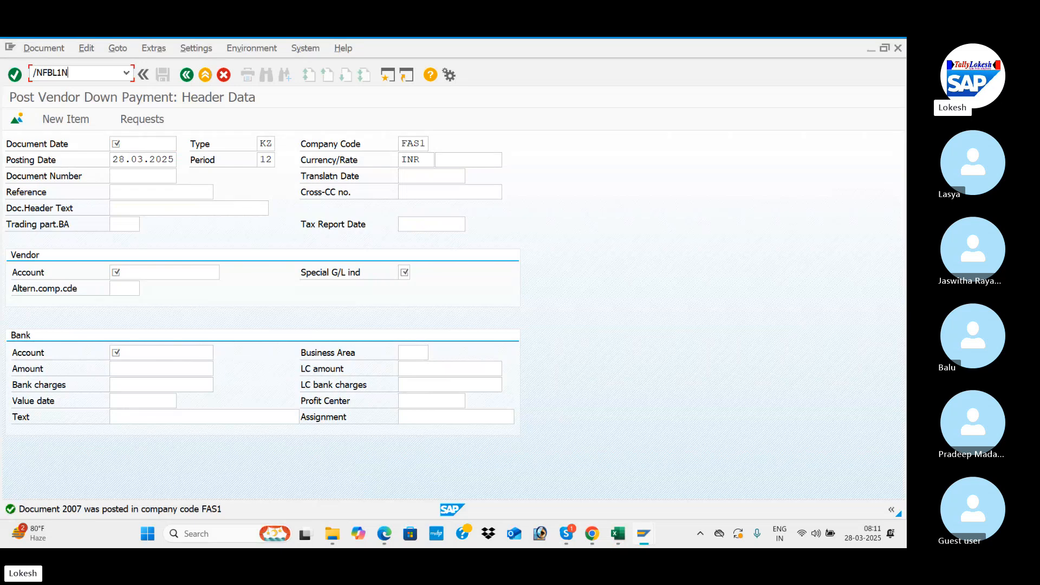
{"action": "key", "text": "Return"}
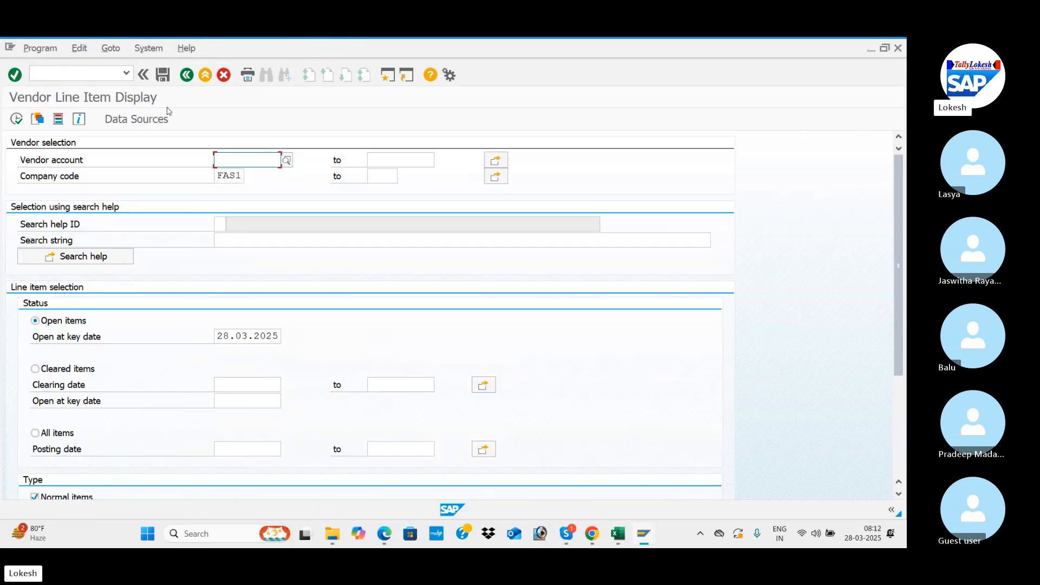
Step: List the open items of the VARA IT SOLUTIONS vendor account in company code FAS1, including special G/L transactions
{"action": "left_click", "coordinate": [278, 159]}
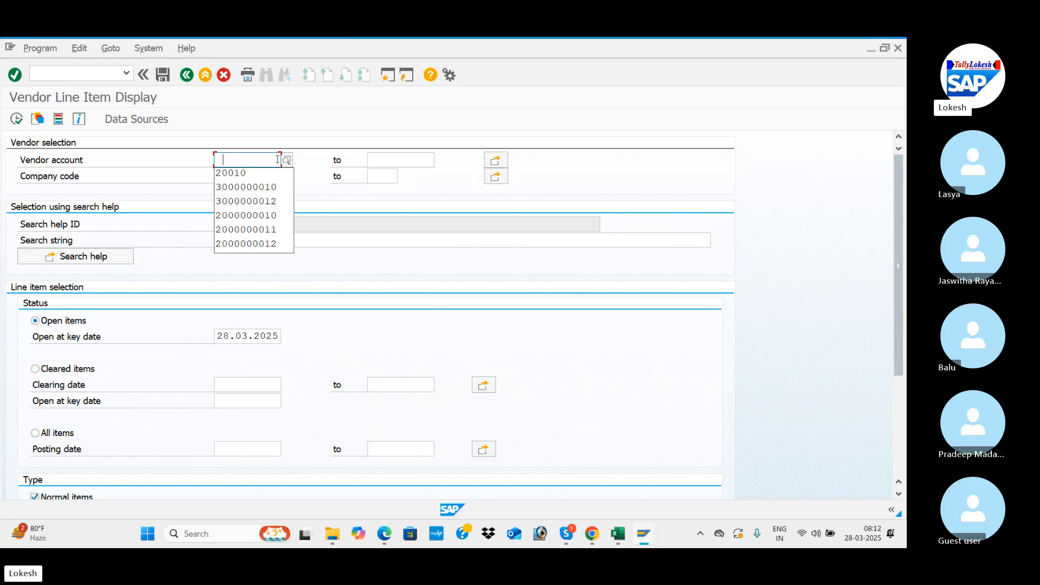
{"action": "key", "text": "Tab"}
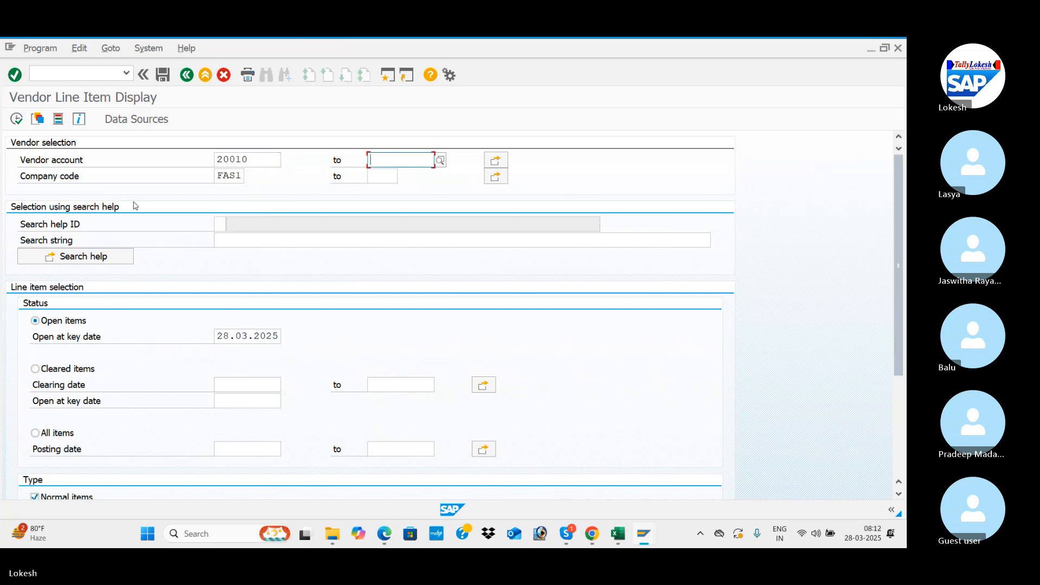
{"action": "left_click", "coordinate": [17, 119]}
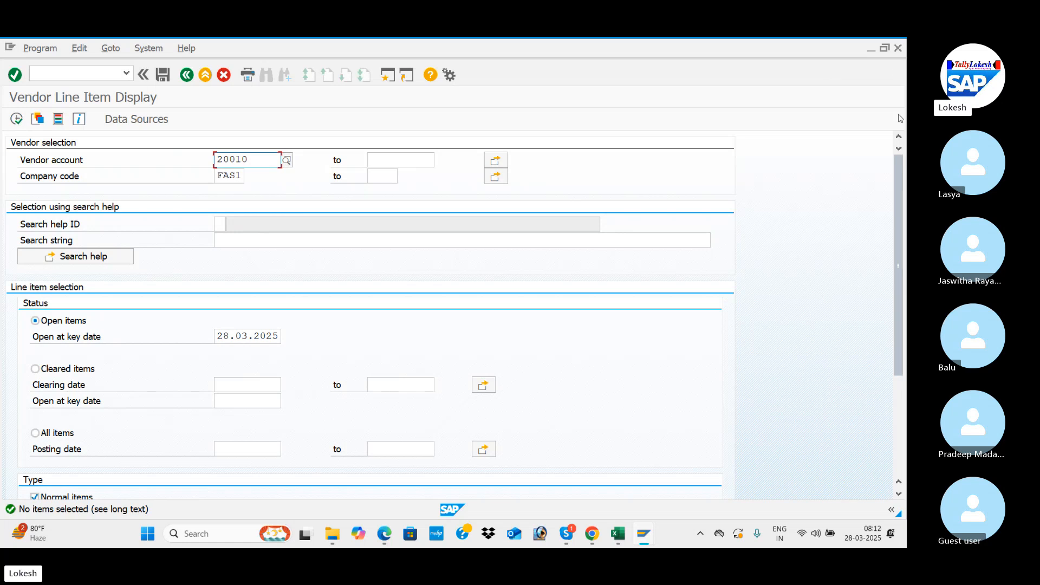
{"action": "left_click_drag", "start_coordinate": [897, 177], "coordinate": [899, 249]}
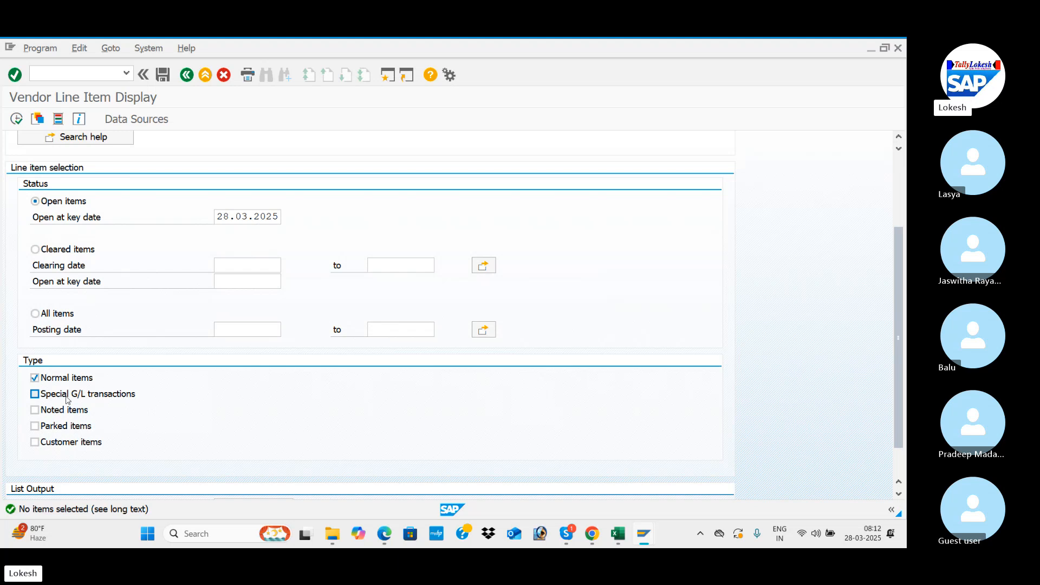
{"action": "left_click", "coordinate": [38, 398]}
{"action": "left_click", "coordinate": [16, 119]}
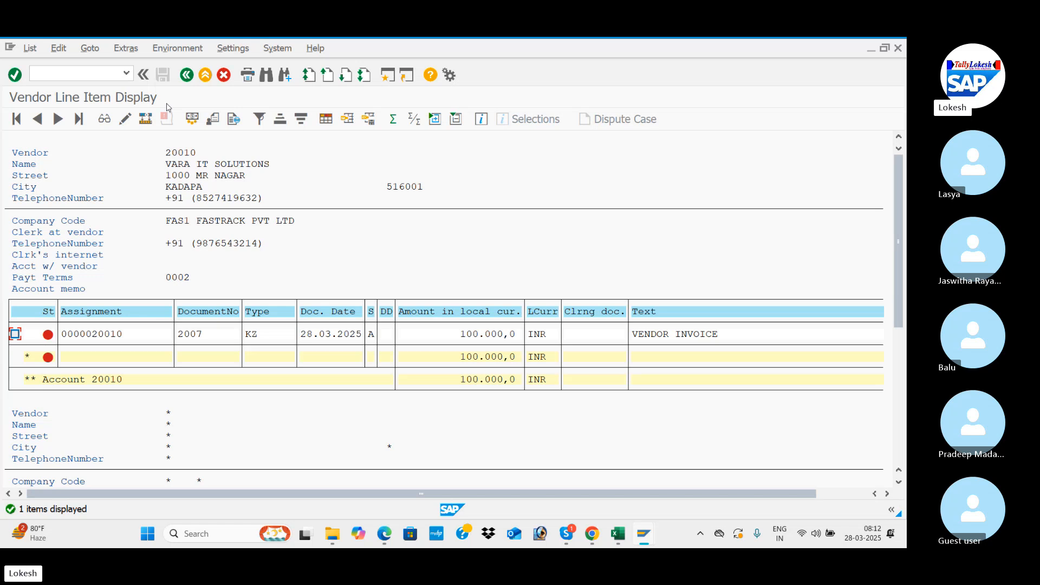
Step: Open a new SAP session and start vendor invoice entry with transaction FB60, as listed in the Excel workbook
{"action": "left_click", "coordinate": [387, 76]}
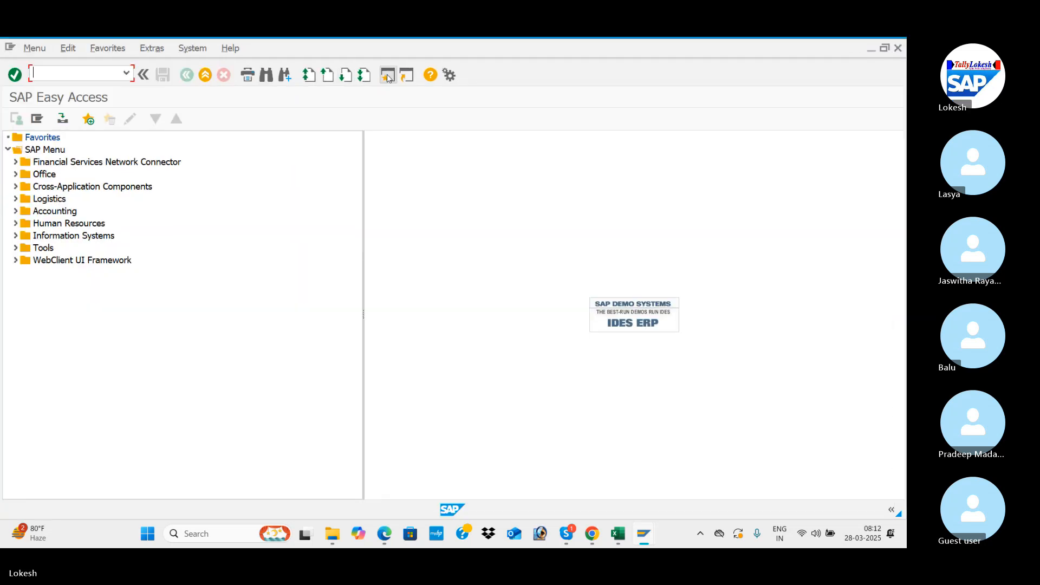
{"action": "key", "text": "alt+Tab"}
{"action": "key", "text": "alt+Tab"}
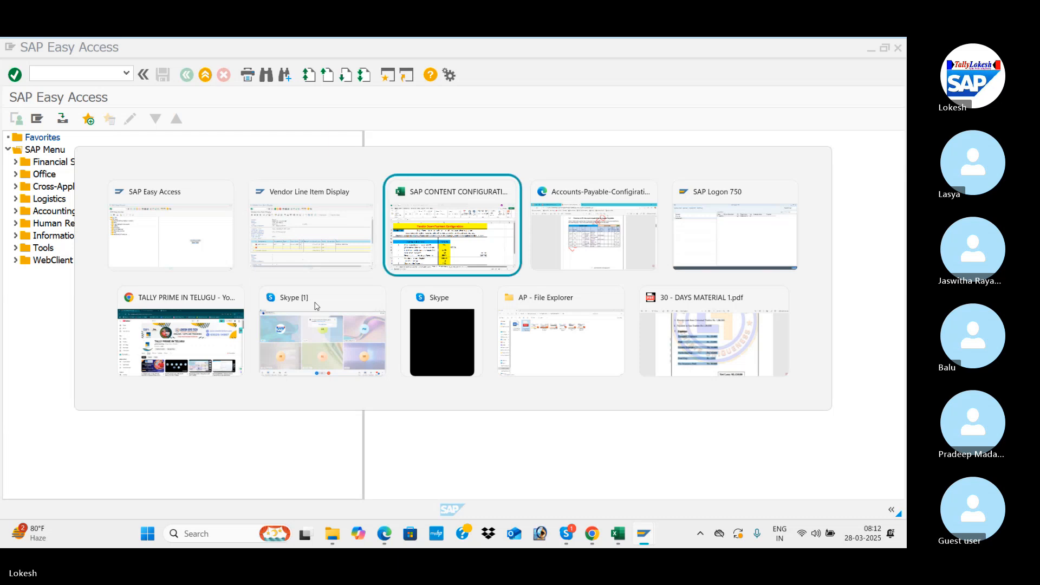
{"action": "left_click", "coordinate": [399, 415]}
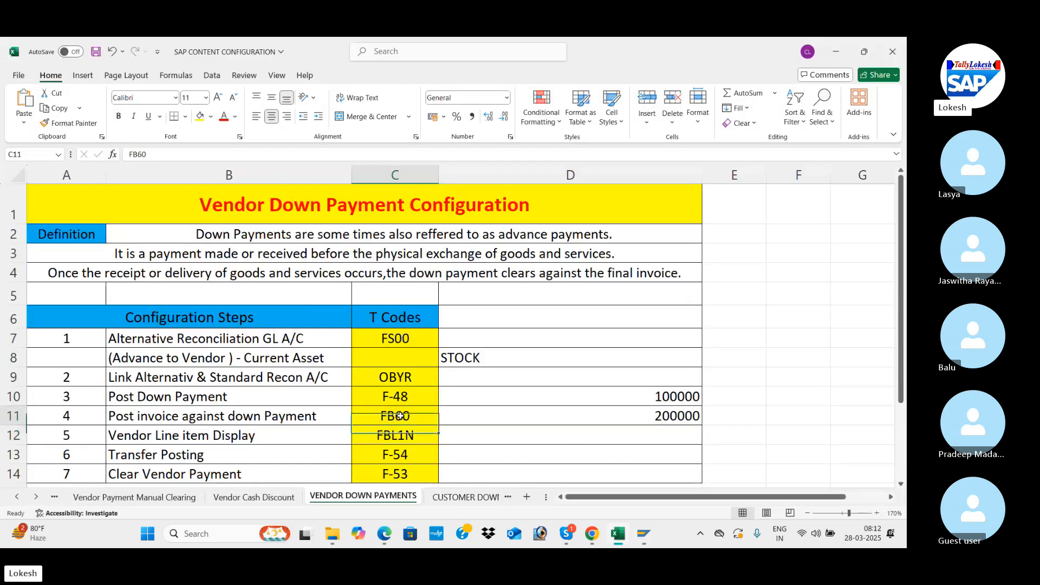
{"action": "key", "text": "alt+Tab"}
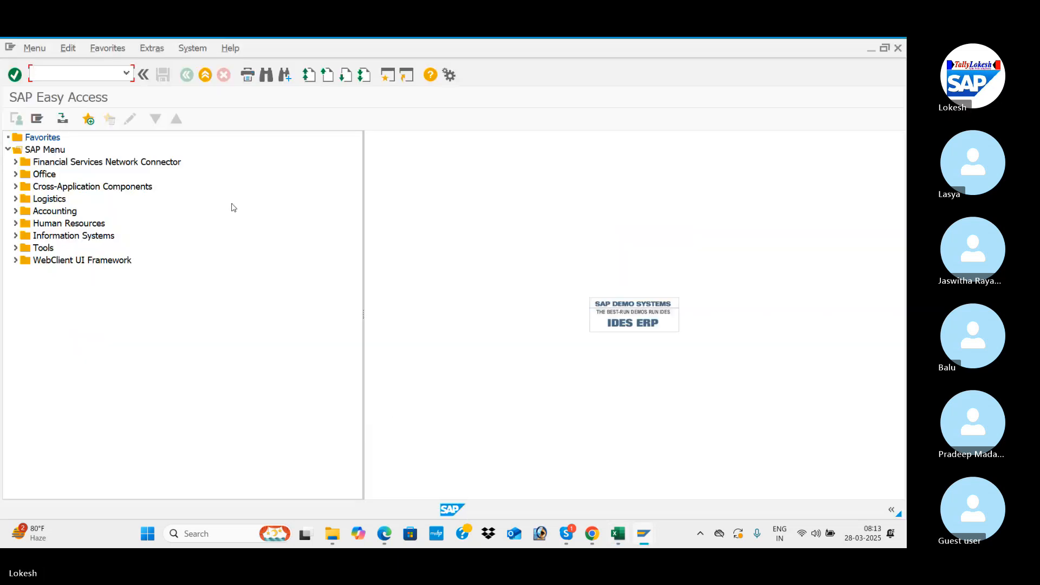
{"action": "type", "text": "FB60"}
{"action": "key", "text": "Return"}
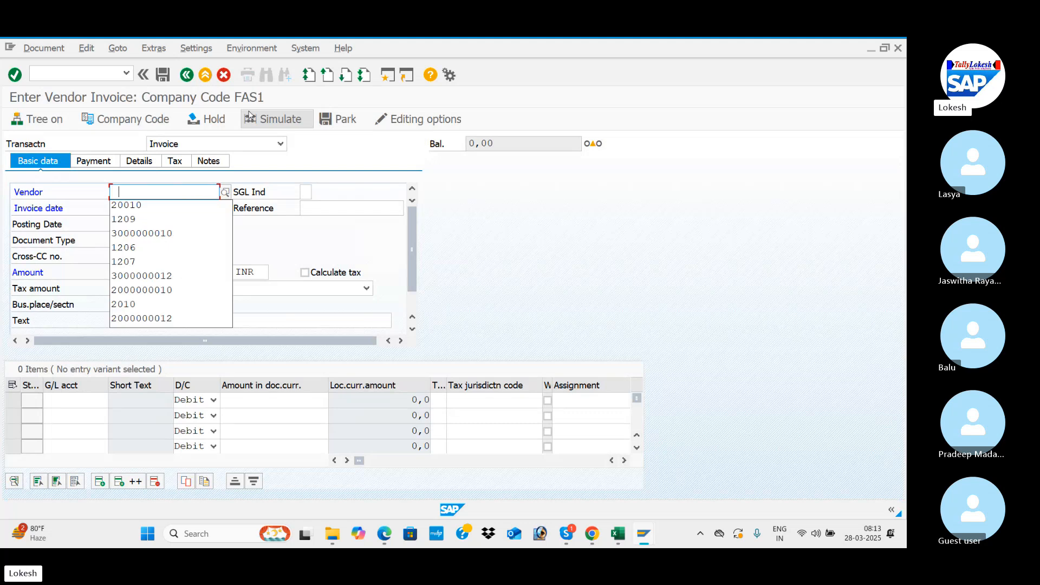
Step: Enter the VARA IT SOLUTIONS vendor account and set the invoice date to 28.03.2025
{"action": "key", "text": "Down"}
{"action": "key", "text": "Return"}
{"action": "key", "text": "Tab"}
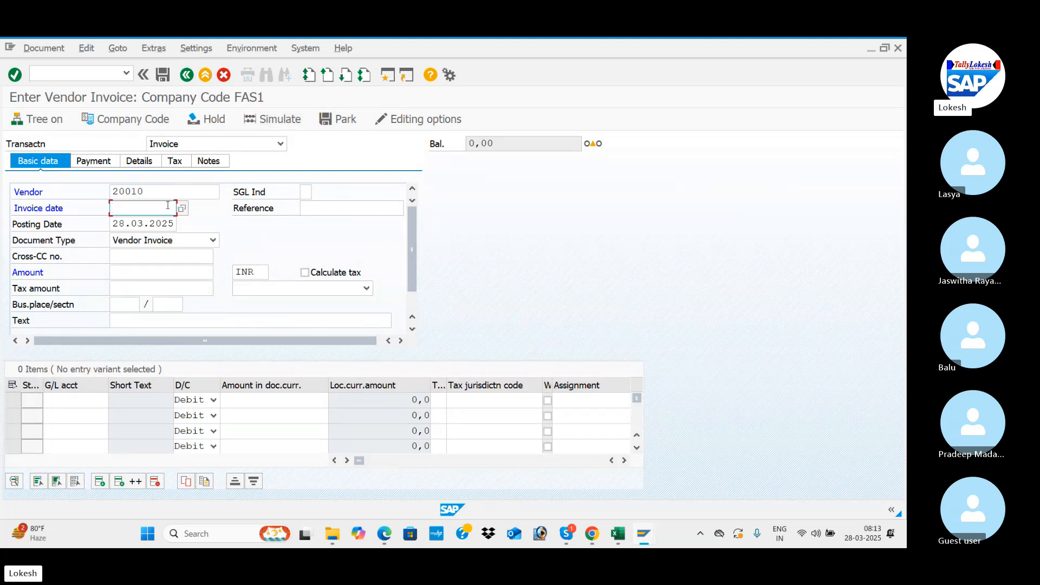
{"action": "type", "text": "28.03.2025"}
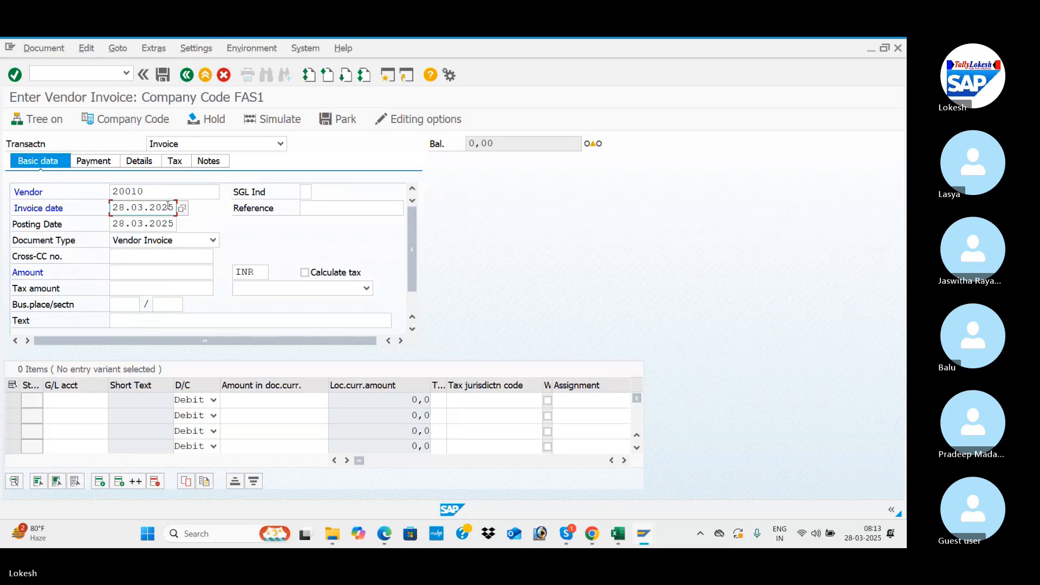
Step: Set the invoice reference to VENDOR-05, keeping the document type Vendor Invoice
{"action": "key", "text": "Tab"}
{"action": "key", "text": "space"}
{"action": "key", "text": "Down"}
{"action": "key", "text": "Tab"}
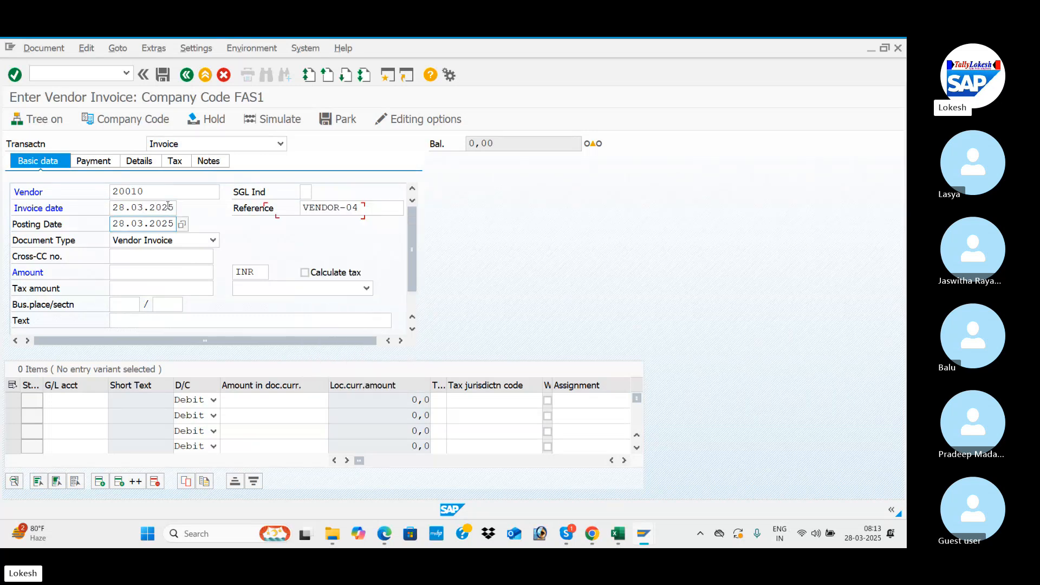
{"action": "left_click", "coordinate": [367, 204]}
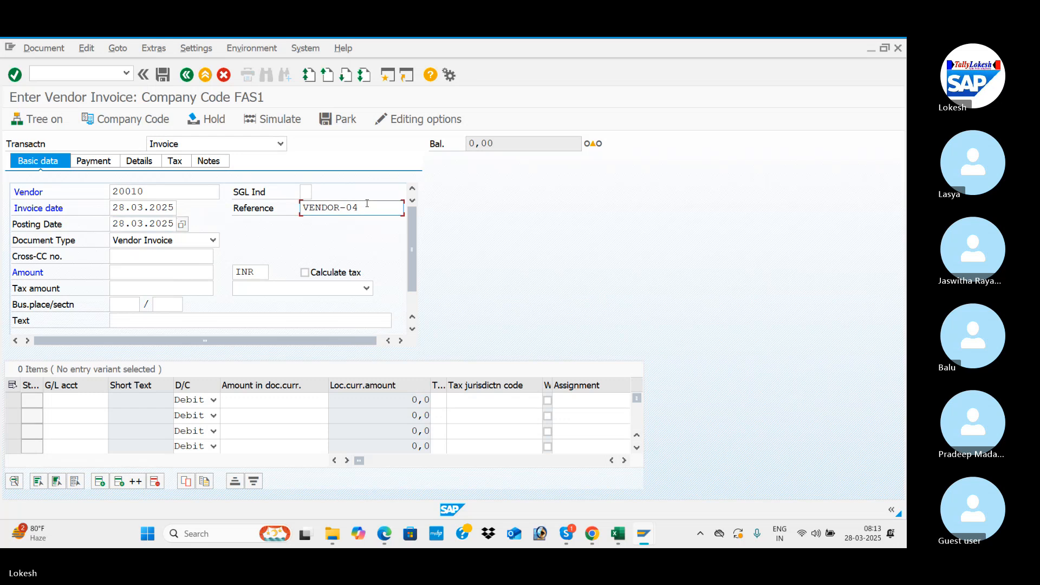
{"action": "key", "text": "BackSpace"}
{"action": "type", "text": "5"}
{"action": "key", "text": "Tab"}
{"action": "key", "text": "Tab"}
{"action": "key", "text": "Tab"}
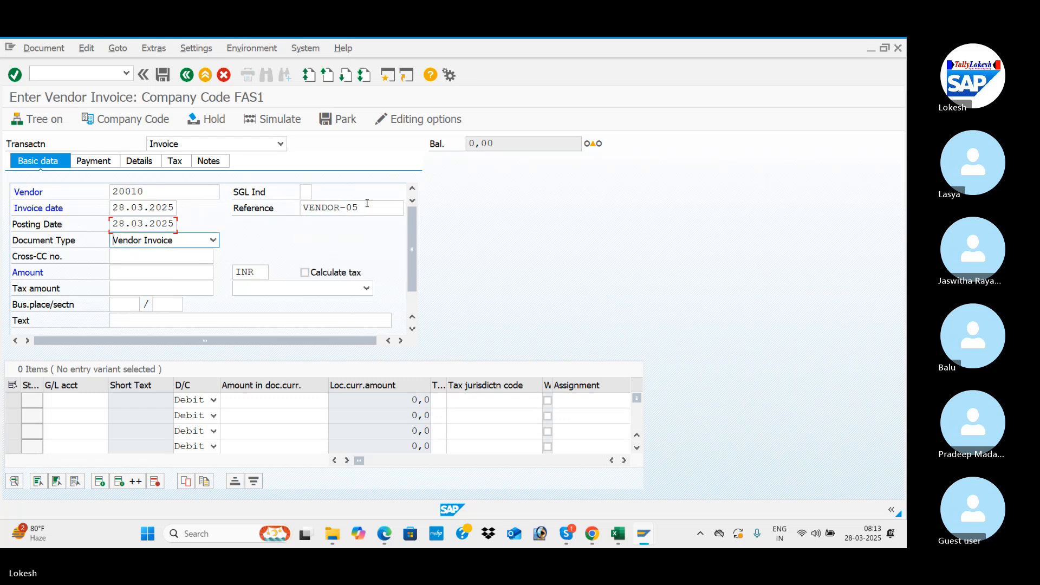
Step: Set the invoice amount to 200000 INR and the header text to VENDOR INVOICE
{"action": "key", "text": "Tab"}
{"action": "key", "text": "space"}
{"action": "key", "text": "Down"}
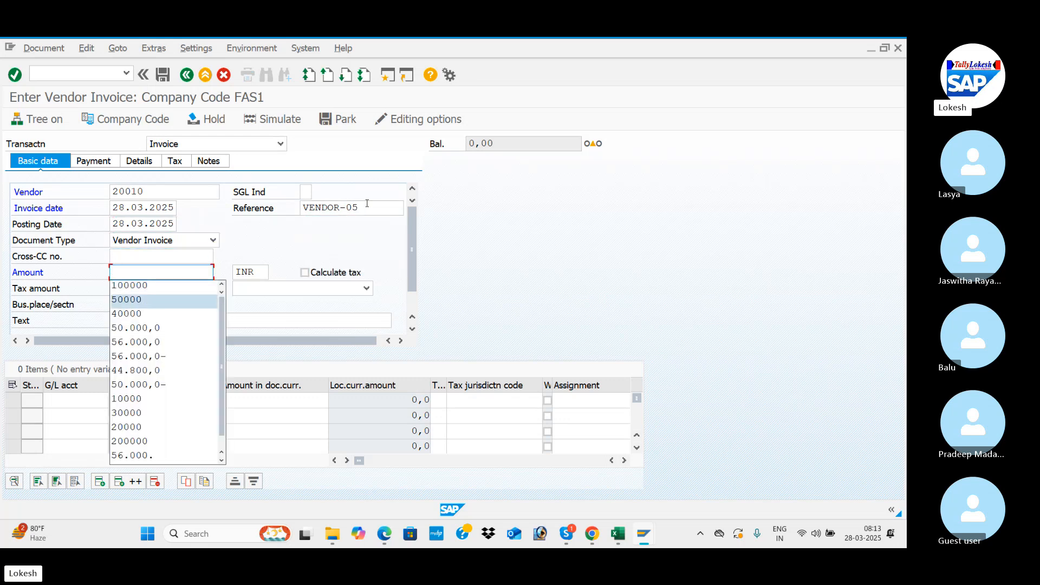
{"action": "type", "text": "200"}
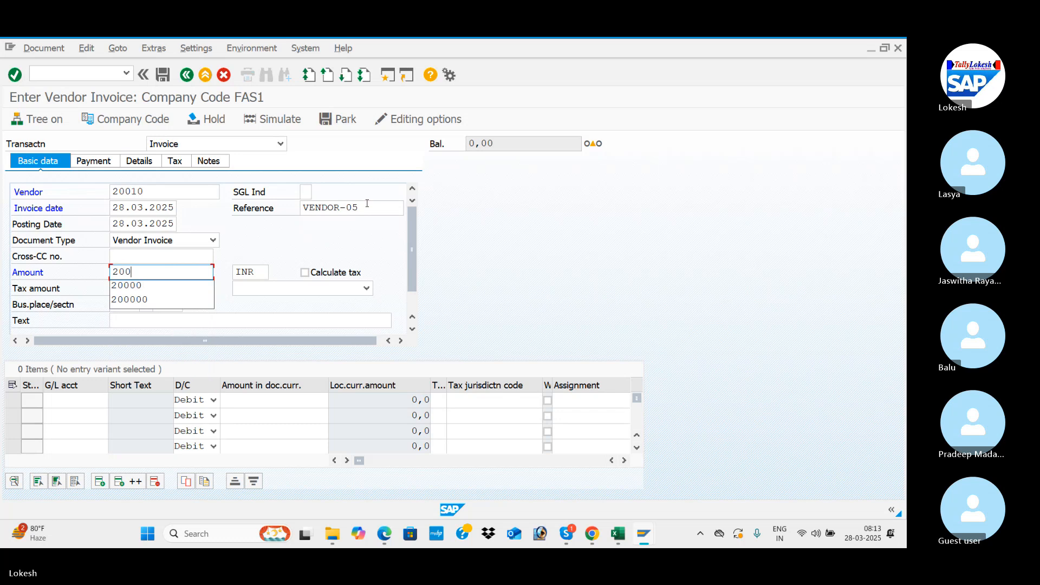
{"action": "type", "text": "000"}
{"action": "key", "text": "Tab"}
{"action": "key", "text": "Tab"}
{"action": "key", "text": "Tab"}
{"action": "key", "text": "Tab"}
{"action": "key", "text": "Tab"}
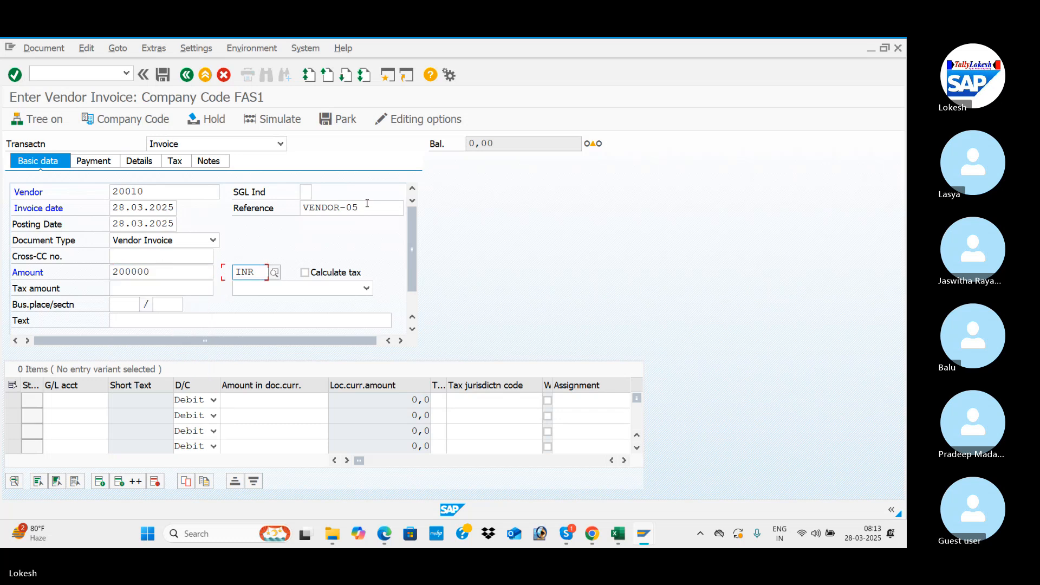
{"action": "key", "text": "Tab"}
{"action": "key", "text": "Tab"}
{"action": "key", "text": "space"}
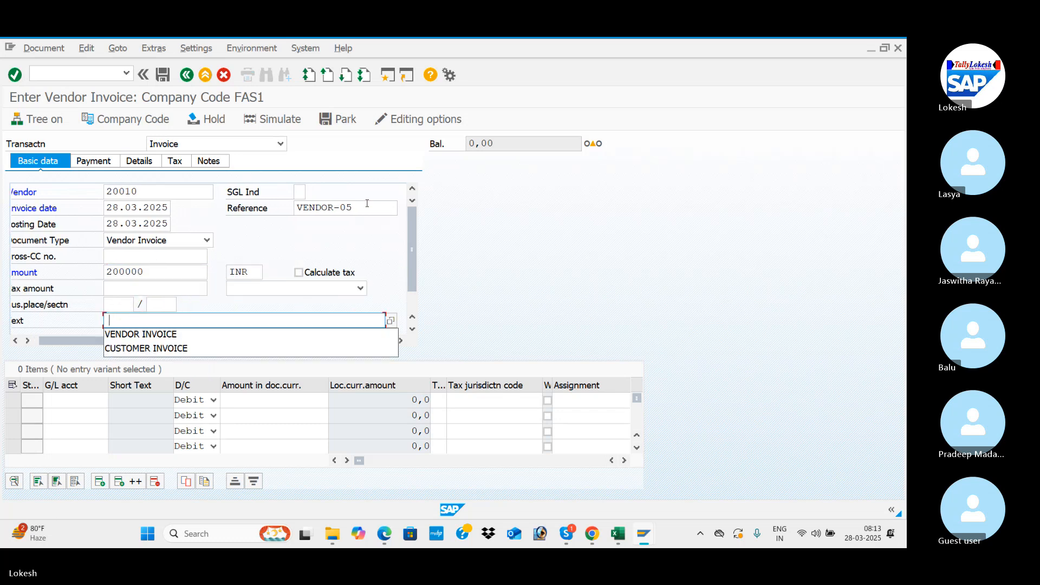
{"action": "key", "text": "Down"}
{"action": "key", "text": "Tab"}
{"action": "key", "text": "Tab"}
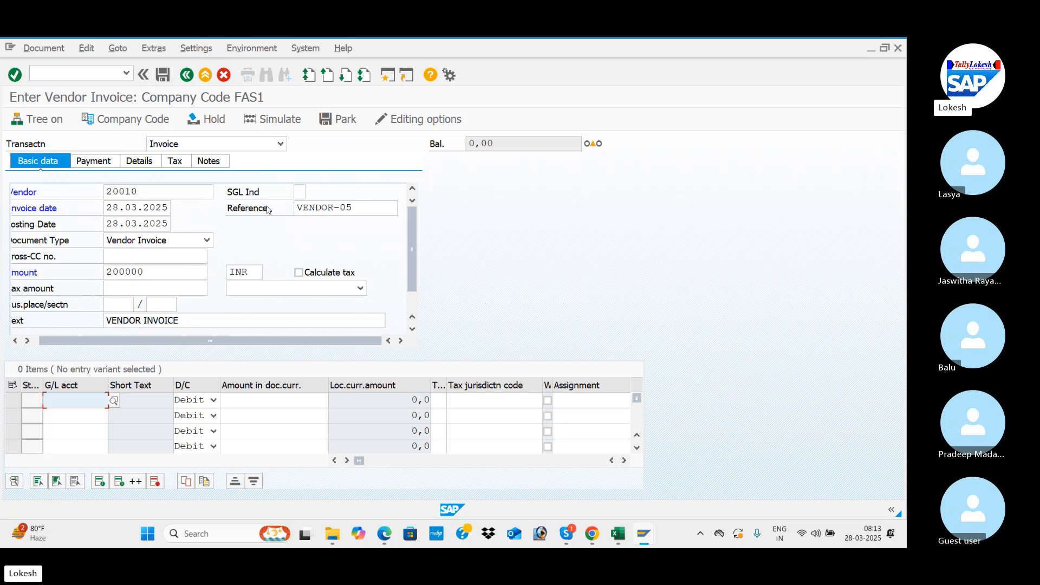
Step: Select the Purchase A/c general ledger account of FAS1 for the first invoice line item
{"action": "left_click", "coordinate": [114, 401]}
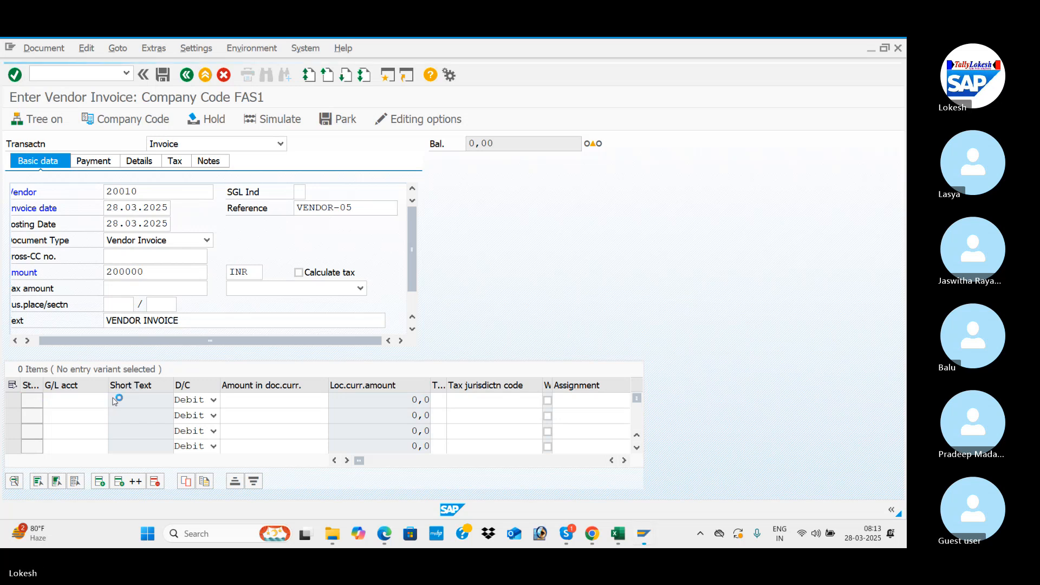
{"action": "key", "text": "Return"}
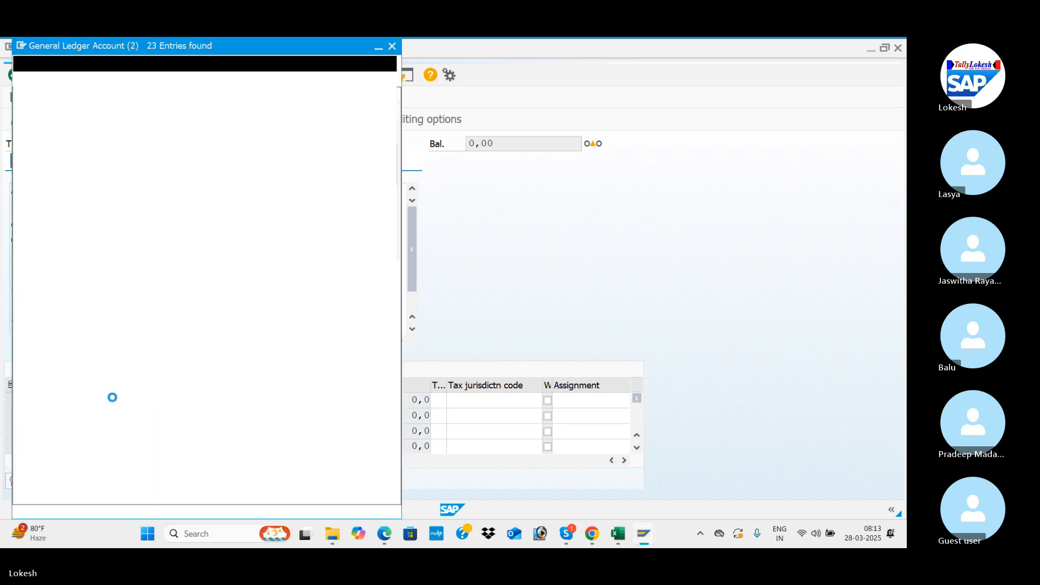
{"action": "key", "text": "Down"}
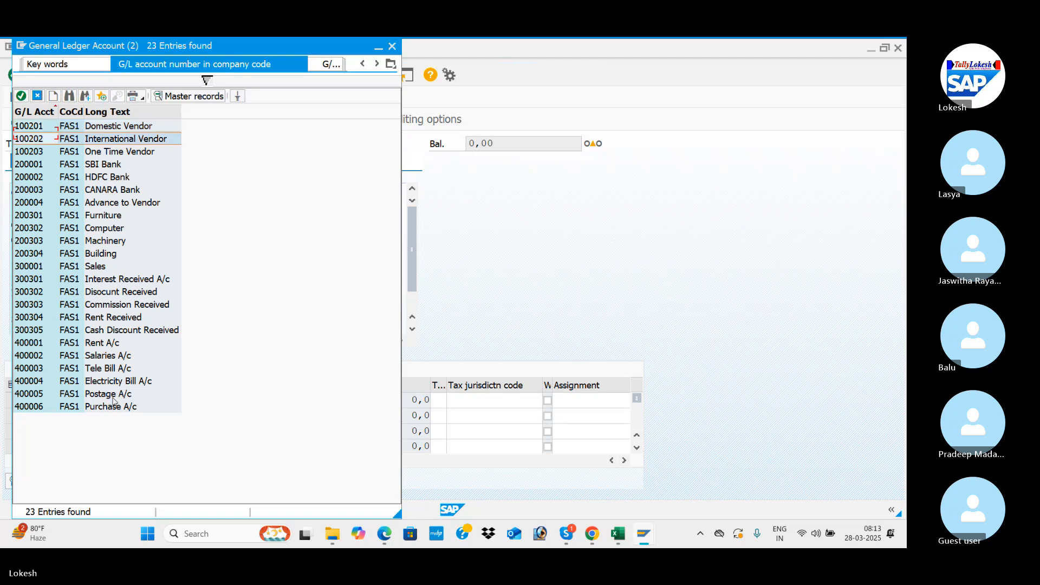
{"action": "key", "text": "Down"}
{"action": "key", "text": "Down"}
{"action": "key", "text": "Down"}
{"action": "key", "text": "Down"}
{"action": "key", "text": "Down"}
{"action": "key", "text": "Down"}
{"action": "key", "text": "Down"}
{"action": "key", "text": "Down"}
{"action": "key", "text": "Down"}
{"action": "key", "text": "Down"}
{"action": "key", "text": "Down"}
{"action": "key", "text": "Down"}
{"action": "key", "text": "Down"}
{"action": "key", "text": "Down"}
{"action": "key", "text": "Down"}
{"action": "key", "text": "Down"}
{"action": "key", "text": "Down"}
{"action": "key", "text": "Down"}
{"action": "key", "text": "Down"}
{"action": "key", "text": "Down"}
{"action": "key", "text": "Return"}
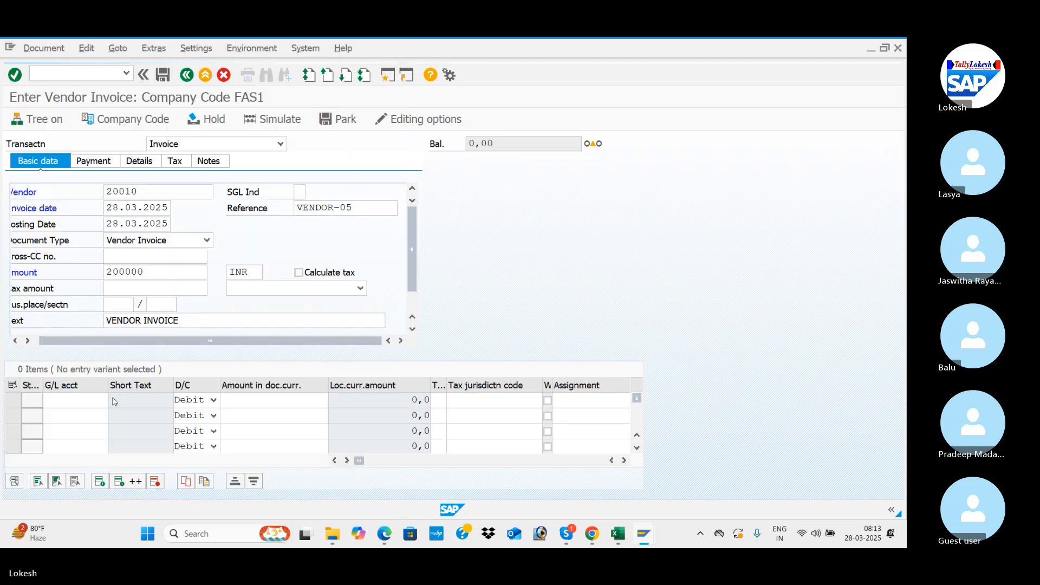
{"action": "key", "text": "Tab"}
{"action": "key", "text": "Tab"}
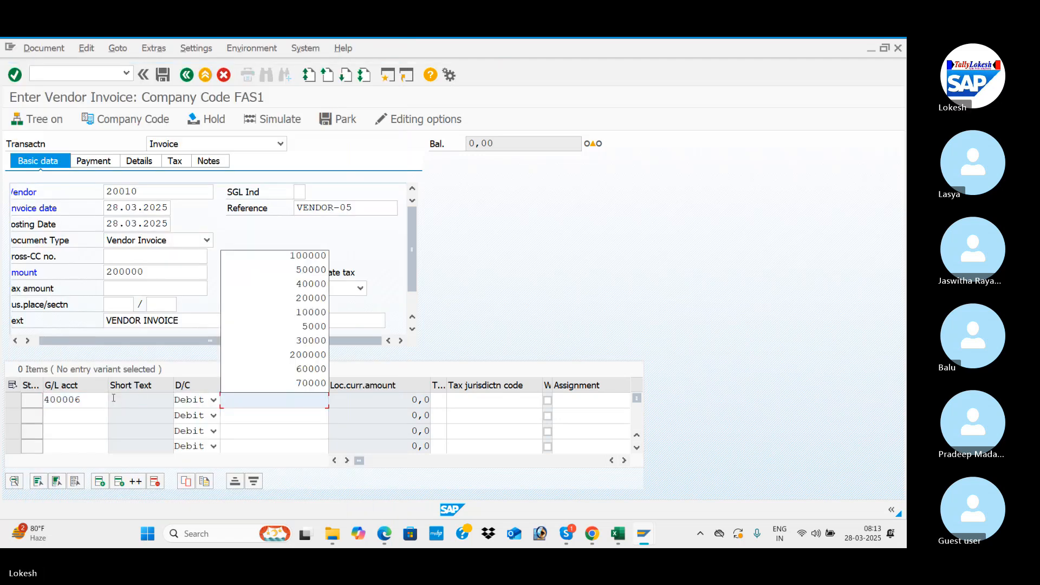
Step: Enter 200000 as the debit amount in document currency for the Purchase A/c line
{"action": "key", "text": "Down"}
{"action": "key", "text": "Down"}
{"action": "key", "text": "Down"}
{"action": "key", "text": "Down"}
{"action": "key", "text": "Down"}
{"action": "key", "text": "Down"}
{"action": "key", "text": "Down"}
{"action": "key", "text": "Down"}
{"action": "key", "text": "Tab"}
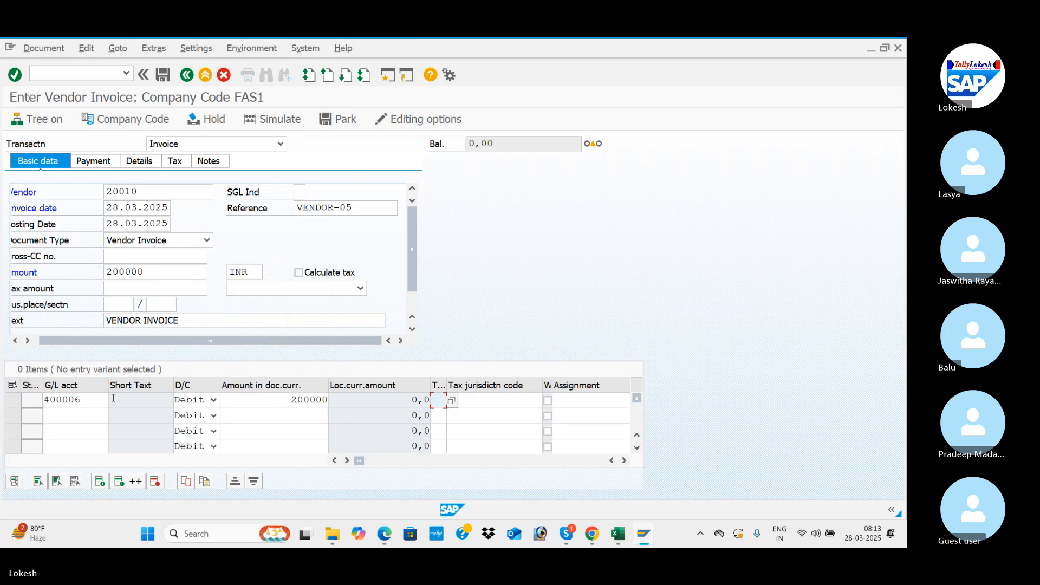
Step: Set the value date of the Purchase A/c line to 28.03.2025 and advance to its text
{"action": "key", "text": "Tab"}
{"action": "key", "text": "Tab"}
{"action": "key", "text": "Tab"}
{"action": "key", "text": "Tab"}
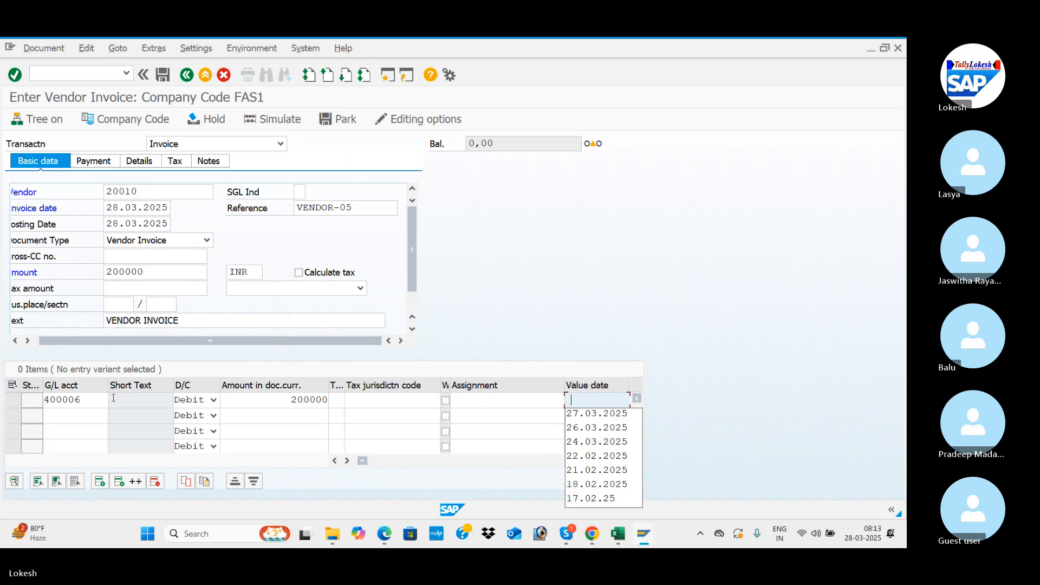
{"action": "type", "text": "28.03"}
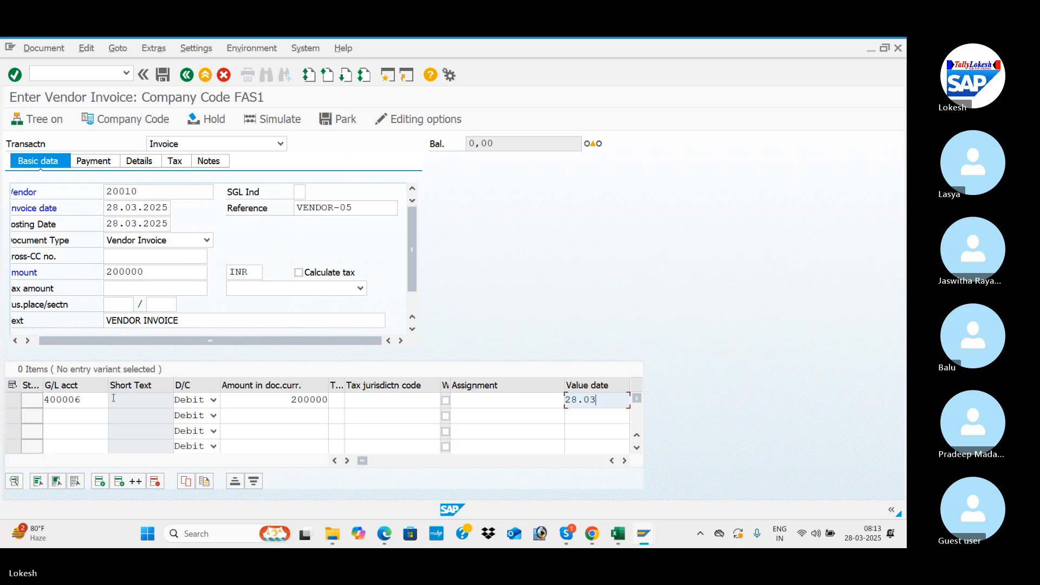
{"action": "type", "text": ".2025"}
{"action": "key", "text": "Tab"}
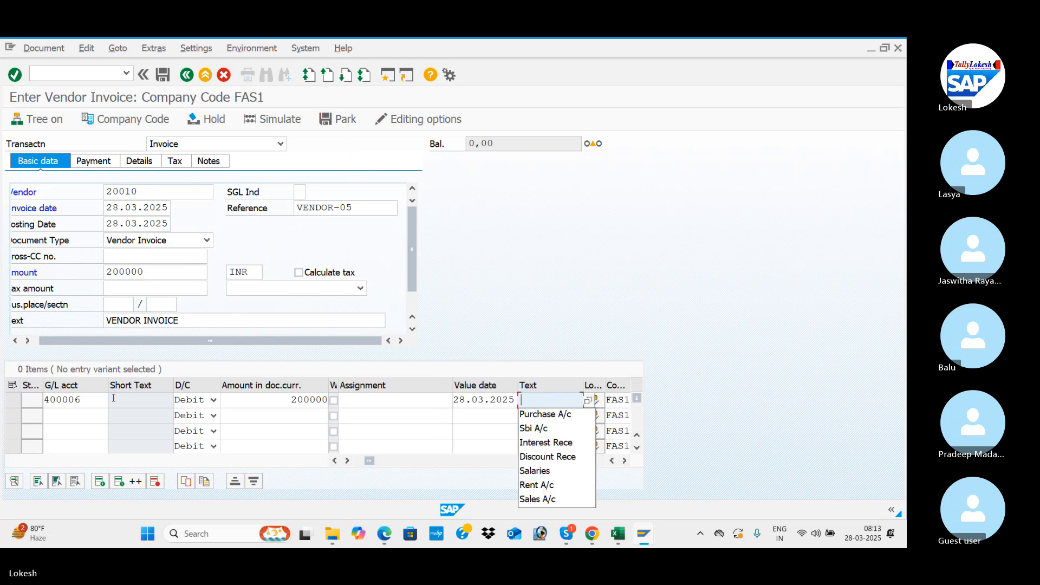
Step: Set the first line item's text to Purchase A/c, dismiss the resulting dialogs, and simulate and post the vendor invoice
{"action": "key", "text": "Down"}
{"action": "key", "text": "Tab"}
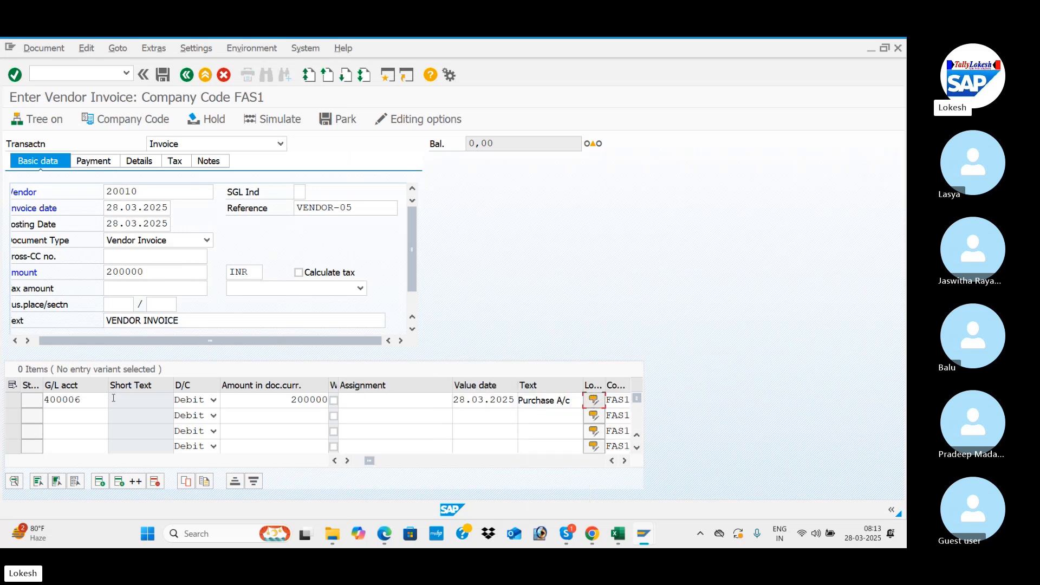
{"action": "key", "text": "Return"}
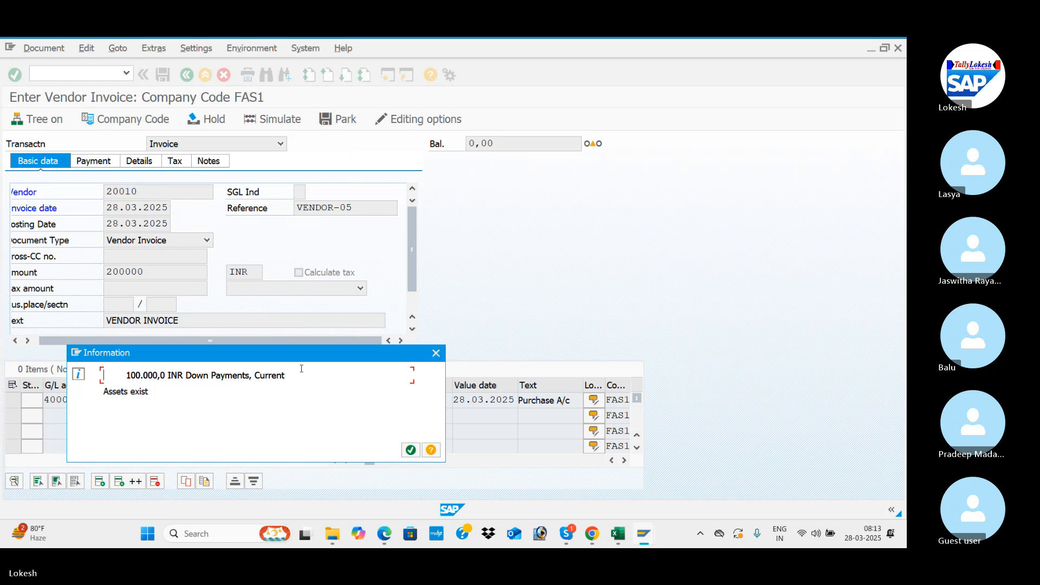
{"action": "left_click", "coordinate": [436, 354]}
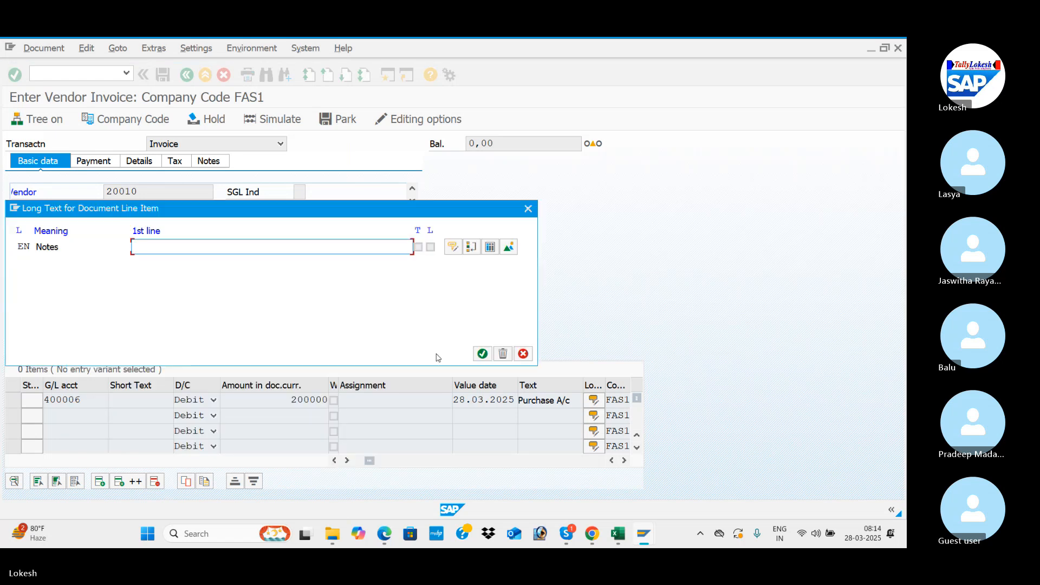
{"action": "left_click", "coordinate": [528, 209]}
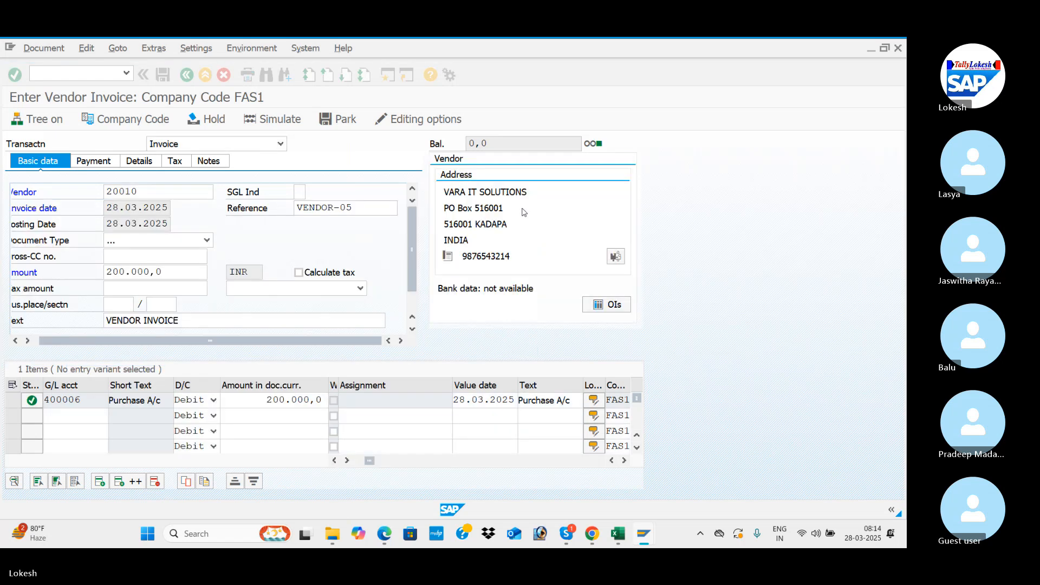
{"action": "left_click", "coordinate": [286, 121]}
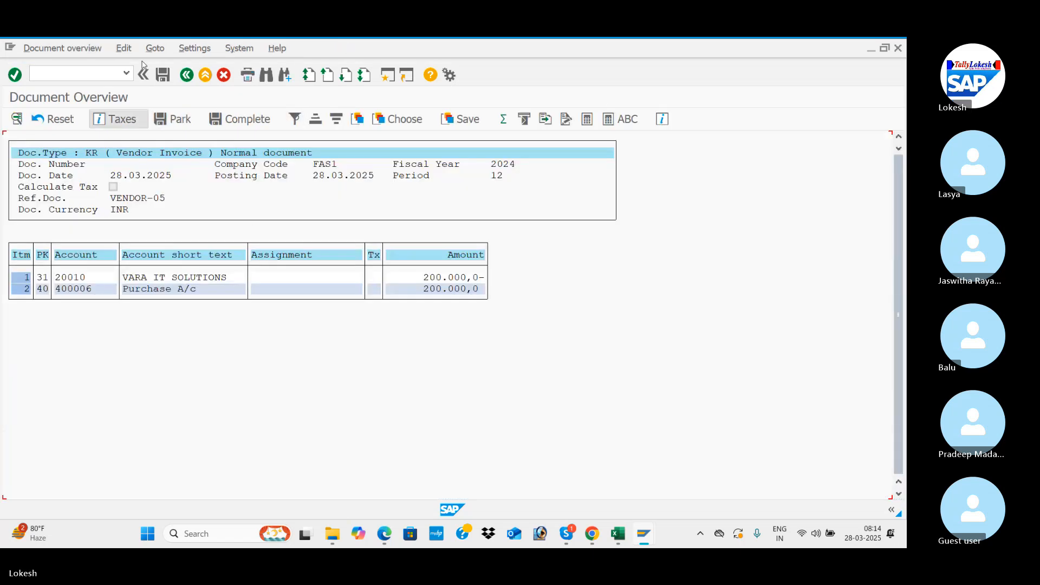
{"action": "left_click", "coordinate": [162, 75]}
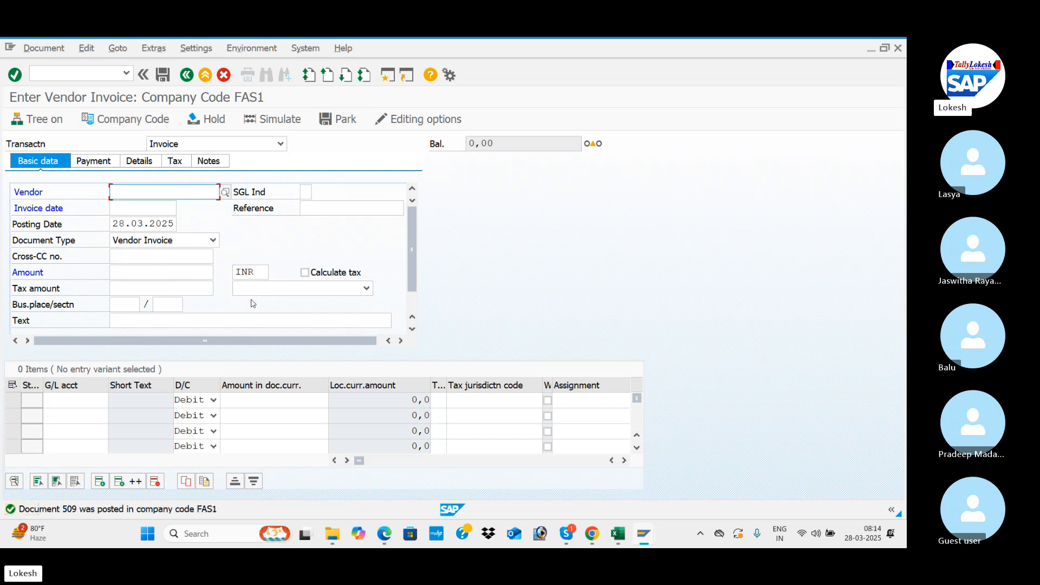
Step: Switch to the Vendor Line Item Display session and refresh the list to check the vendor's open items
{"action": "key", "text": "alt+Tab"}
{"action": "key", "text": "alt+Tab"}
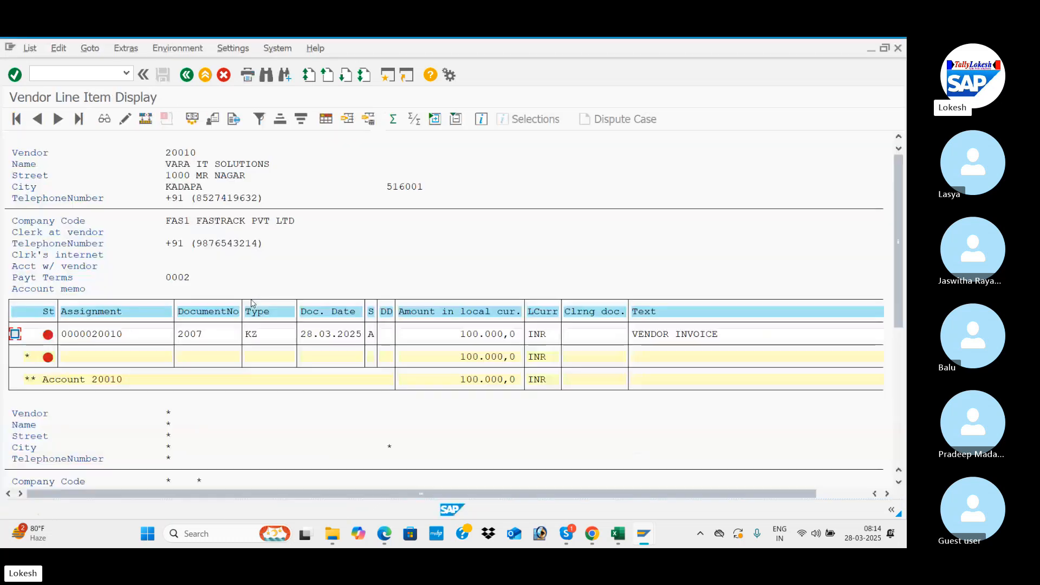
{"action": "left_click", "coordinate": [31, 48]}
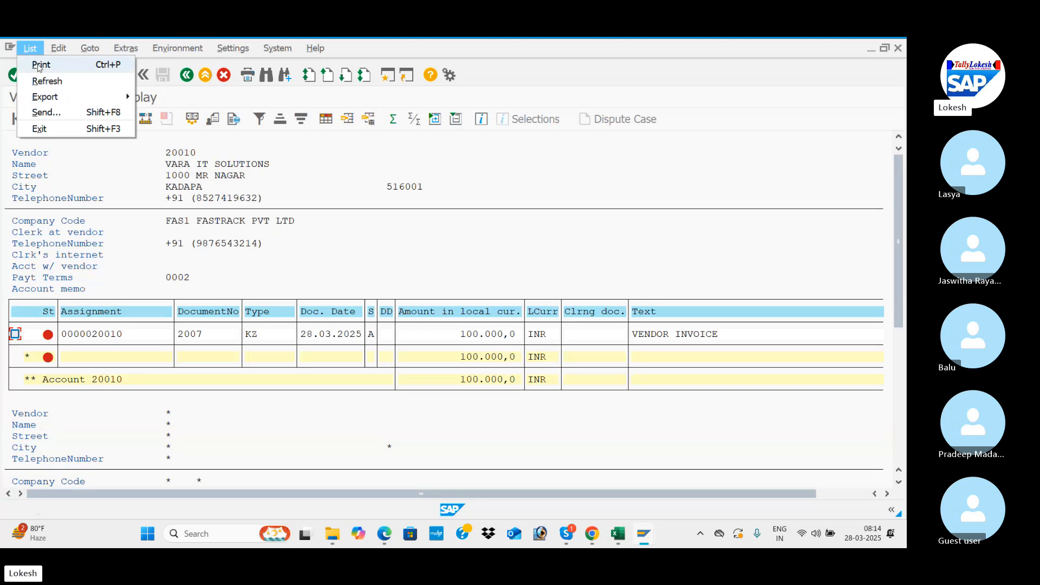
{"action": "left_click", "coordinate": [46, 82]}
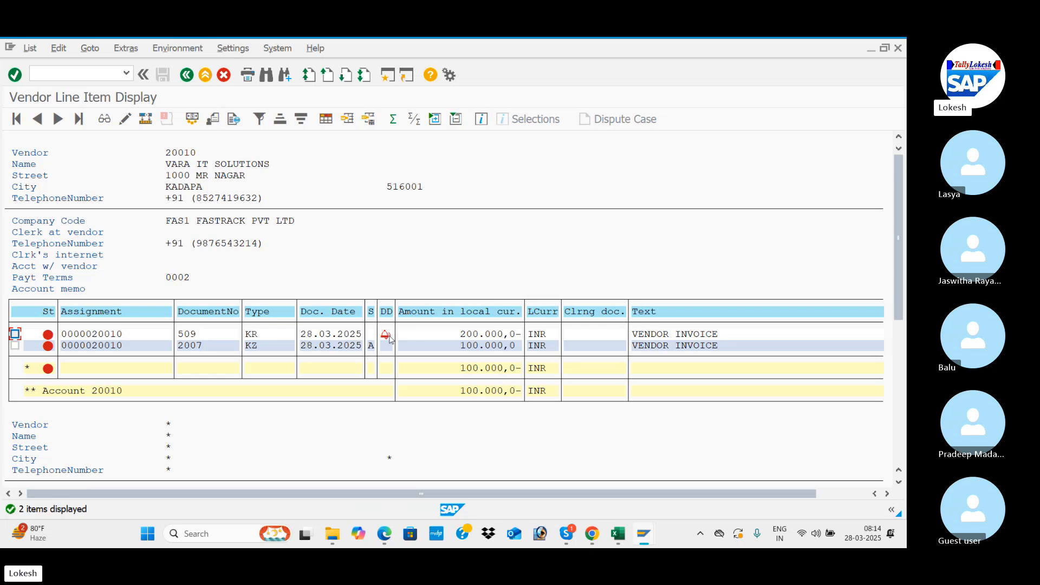
Step: Switch to the SAP CONTENT CONFIGURATION workbook in Excel and look up the transaction code for Transfer Posting
{"action": "key", "text": "alt+Tab"}
{"action": "key", "text": "alt+Tab"}
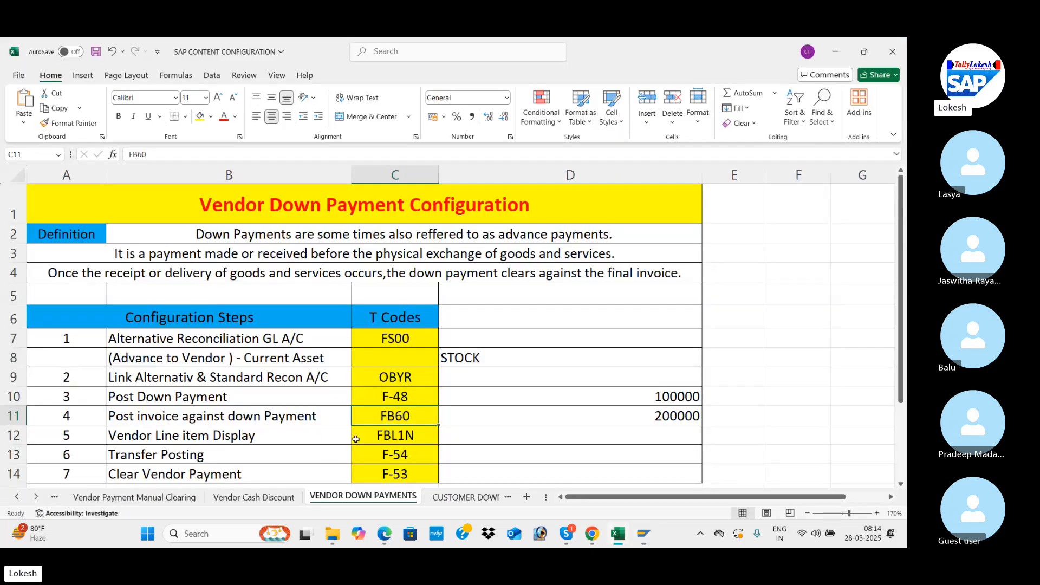
{"action": "left_click", "coordinate": [326, 453]}
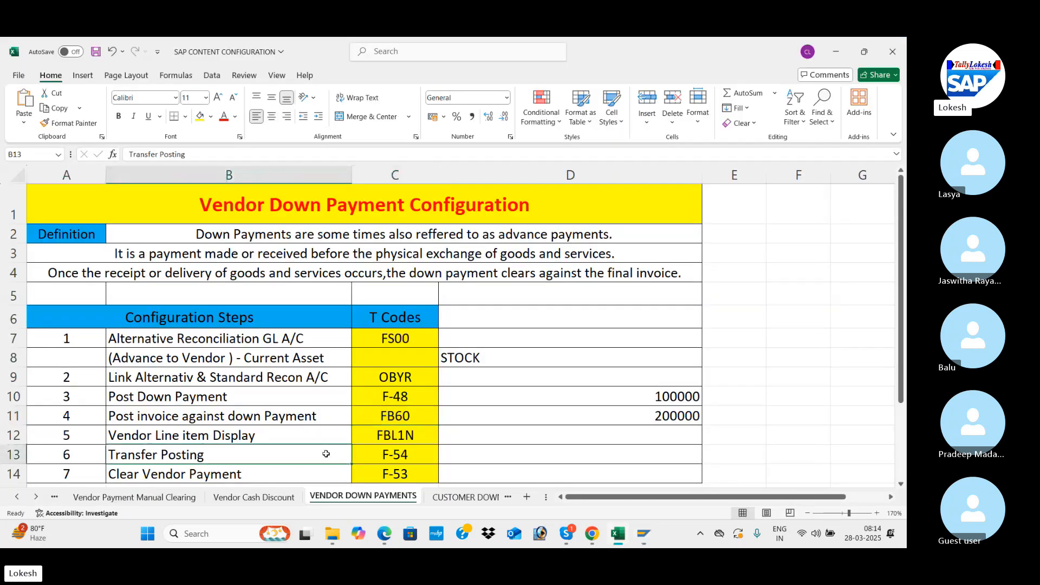
{"action": "key", "text": "Down"}
{"action": "key", "text": "Down"}
{"action": "key", "text": "Down"}
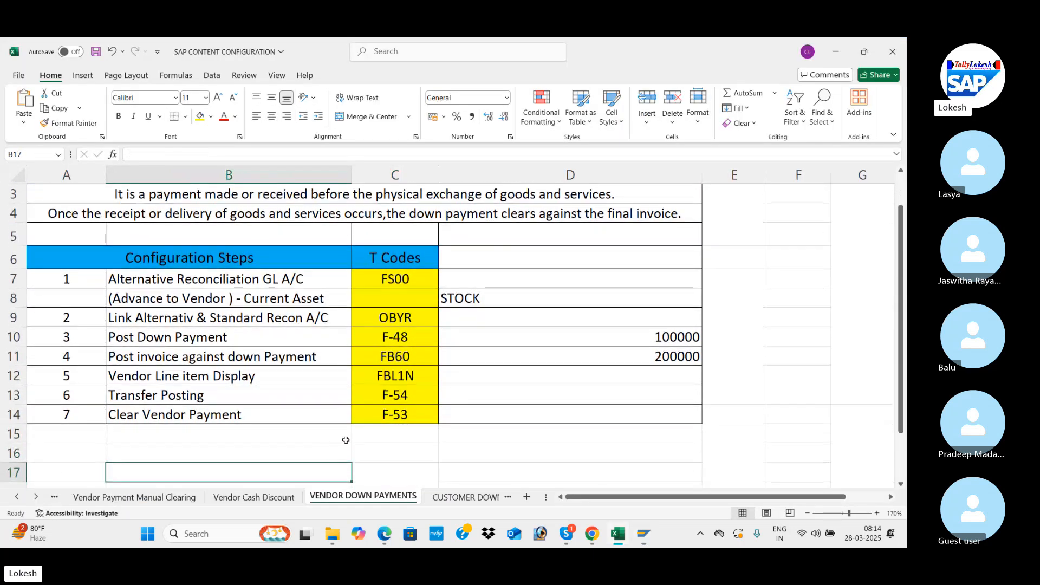
{"action": "left_click", "coordinate": [427, 397]}
Step: Switch back to the SAP vendor invoice session and start transaction F-54 to clear the vendor down payment
{"action": "key", "text": "alt+Tab"}
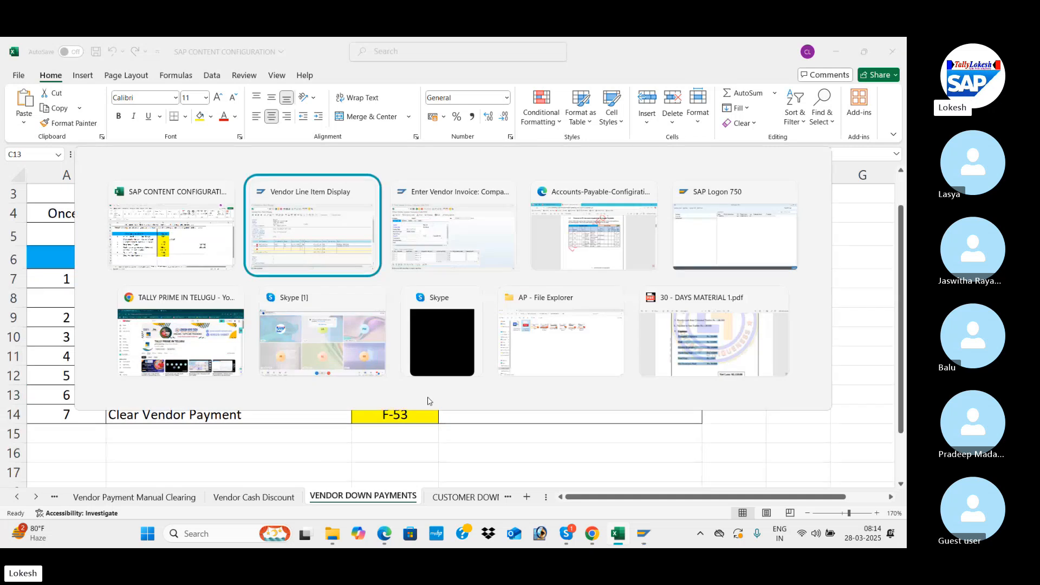
{"action": "key", "text": "alt+Tab"}
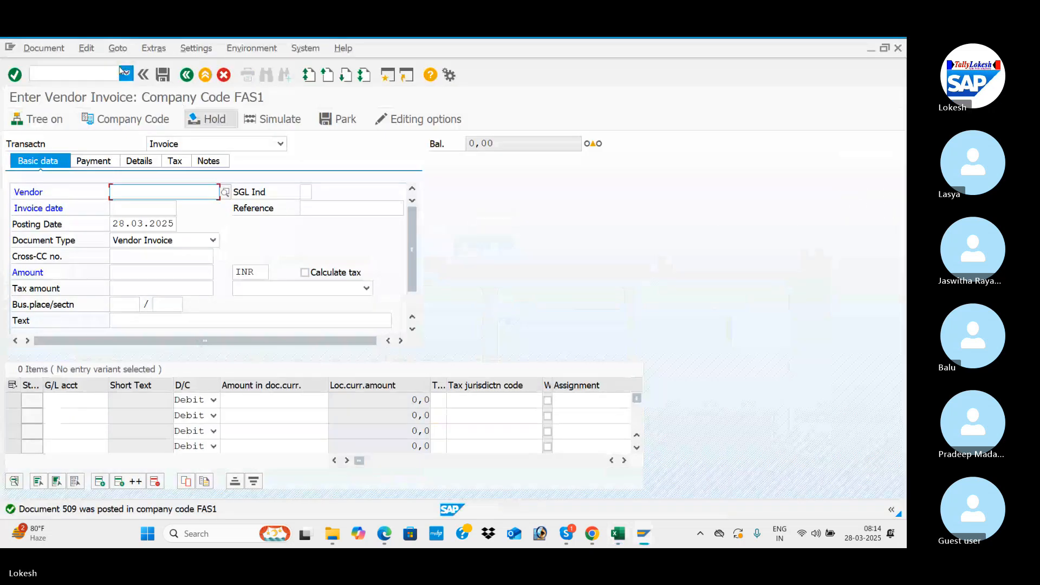
{"action": "left_click", "coordinate": [102, 74]}
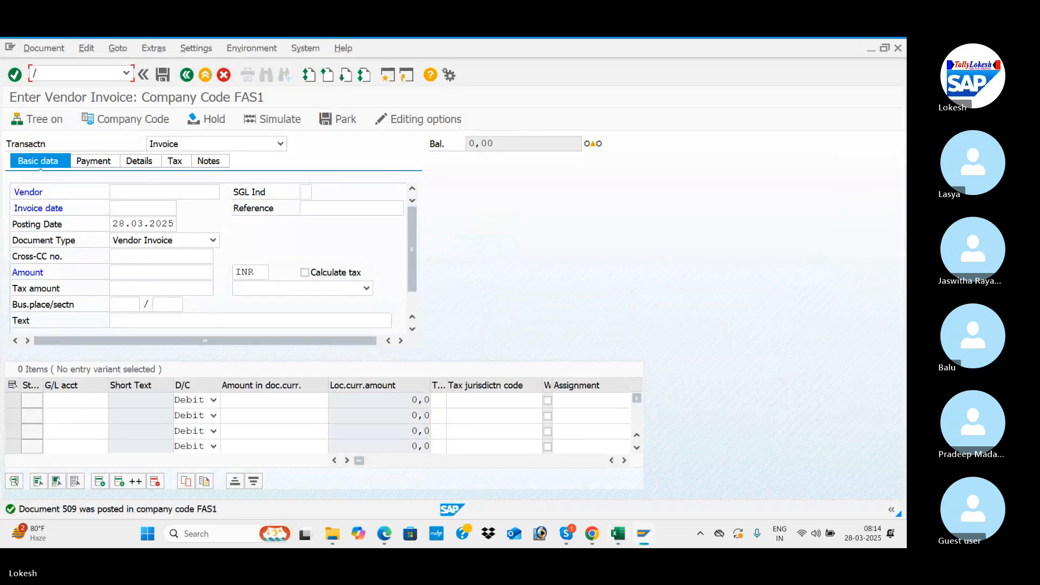
{"action": "type", "text": "/NF-5"}
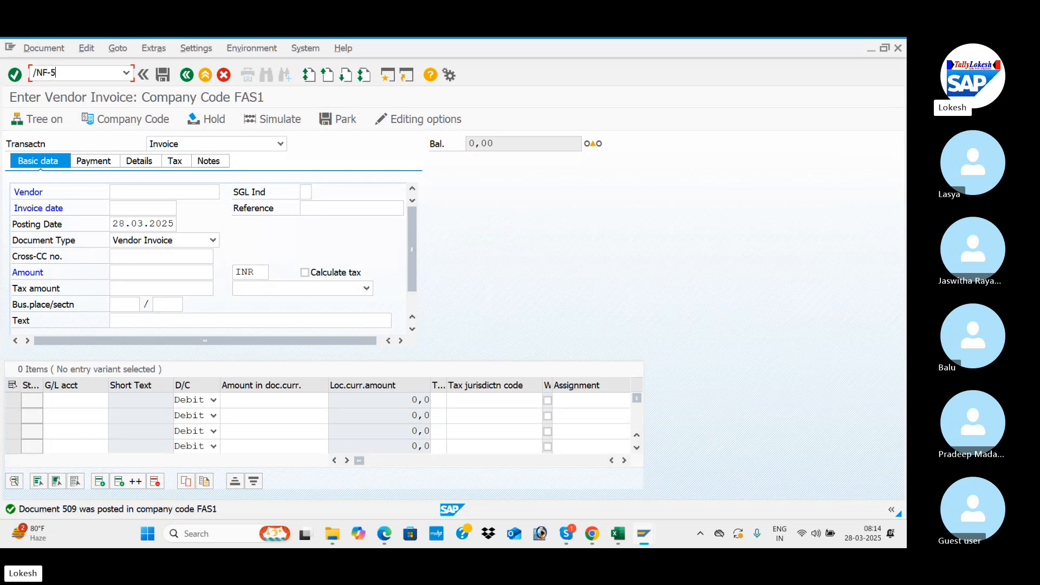
{"action": "key", "text": "Return"}
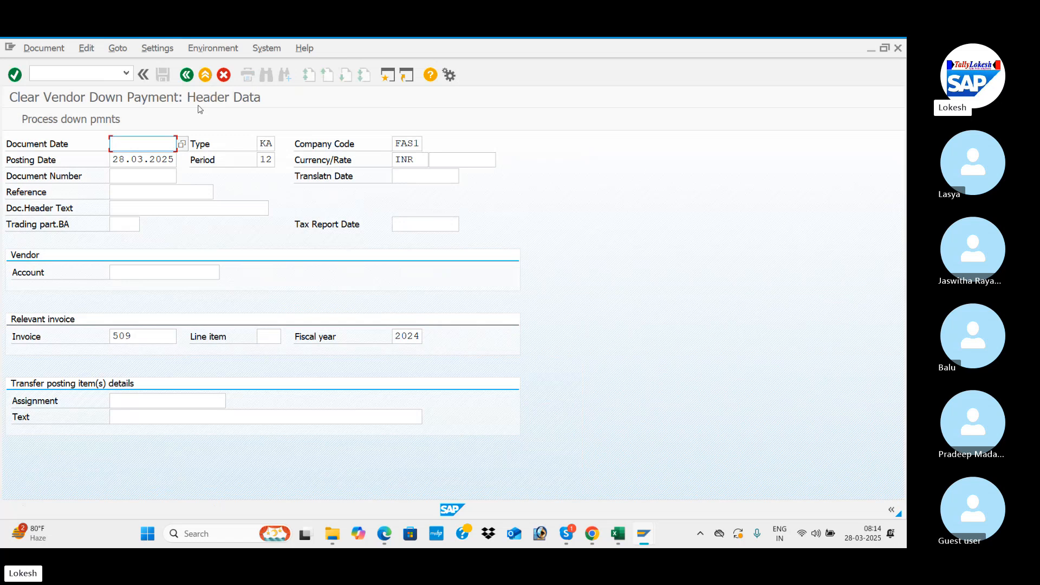
Step: Set the down payment clearing document date to 28.03.2025 and the reference to VEN -11
{"action": "key", "text": "space"}
{"action": "key", "text": "Down"}
{"action": "key", "text": "Tab"}
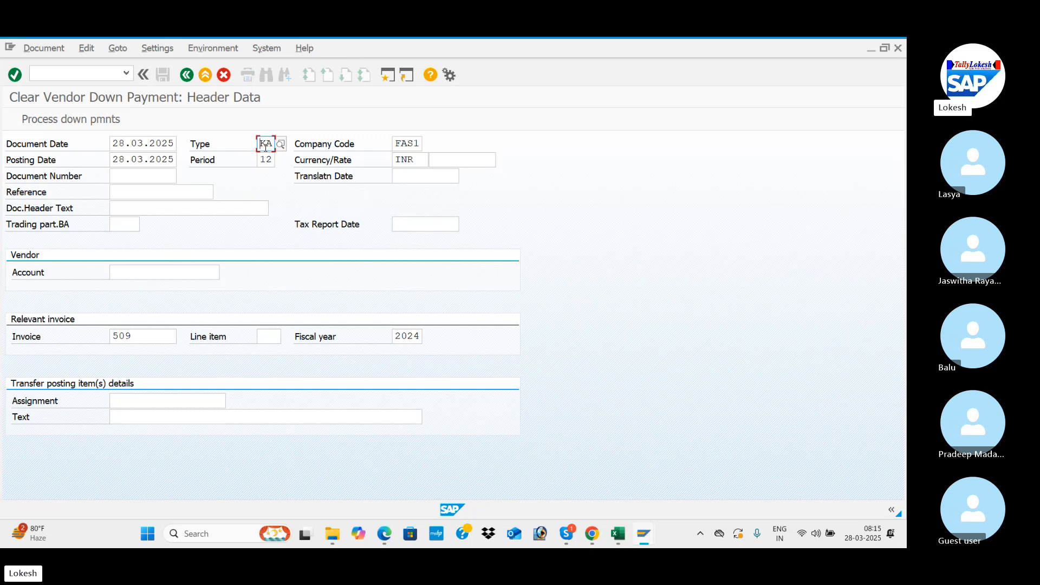
{"action": "left_click", "coordinate": [148, 191]}
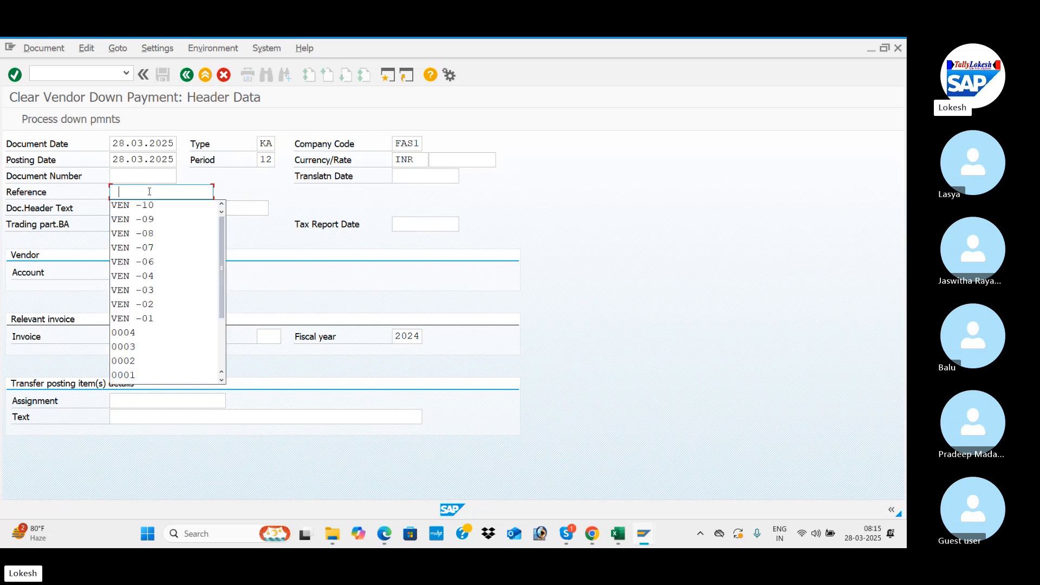
{"action": "key", "text": "Down"}
{"action": "key", "text": "Tab"}
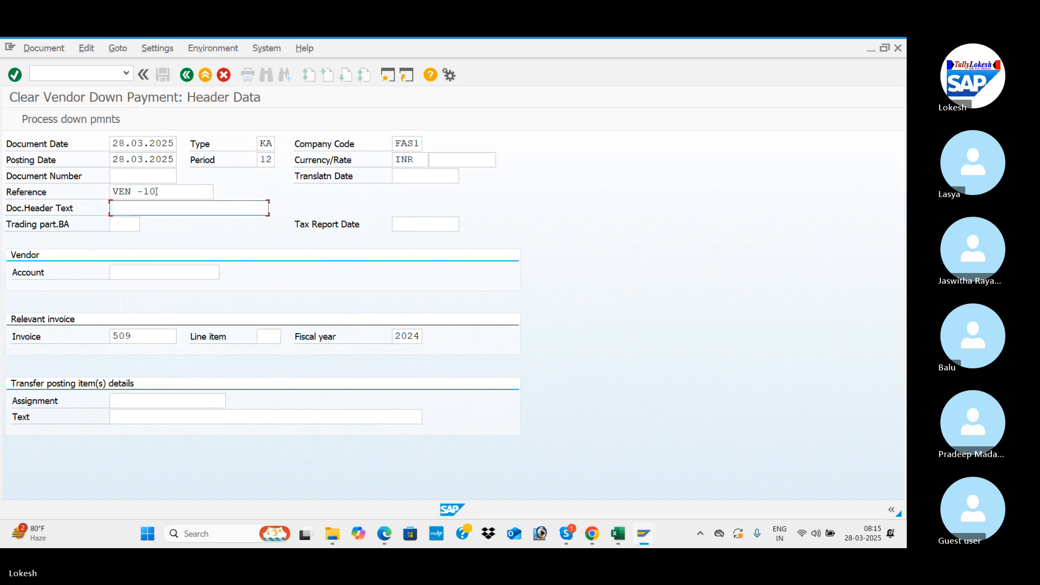
{"action": "left_click", "coordinate": [156, 191]}
{"action": "key", "text": "BackSpace"}
{"action": "type", "text": "1"}
{"action": "key", "text": "Tab"}
Step: Set the document header text to VENDOR DOWN PAYMENT
{"action": "key", "text": "Down"}
{"action": "key", "text": "Down"}
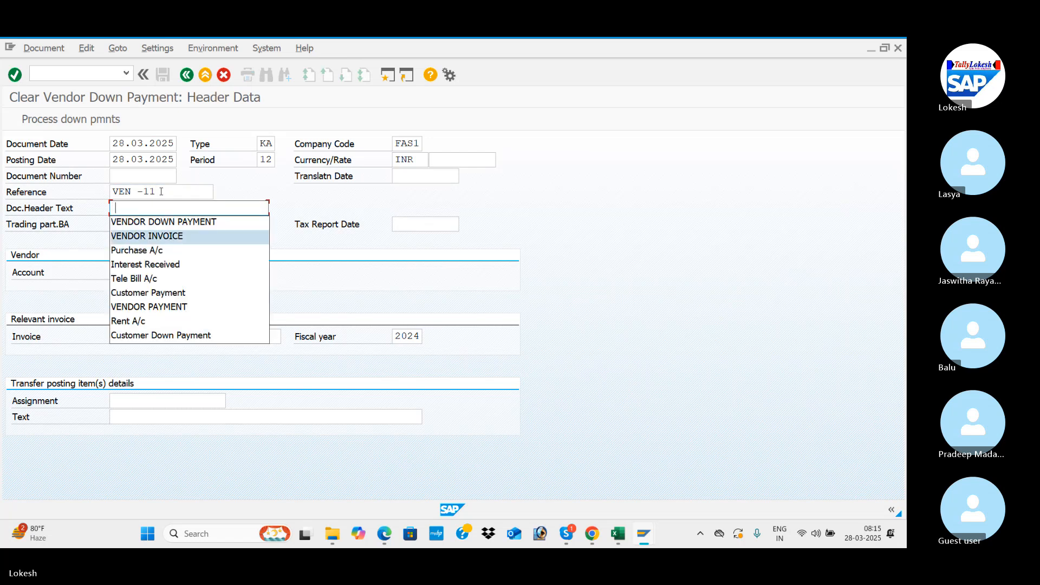
{"action": "key", "text": "Up"}
{"action": "key", "text": "Tab"}
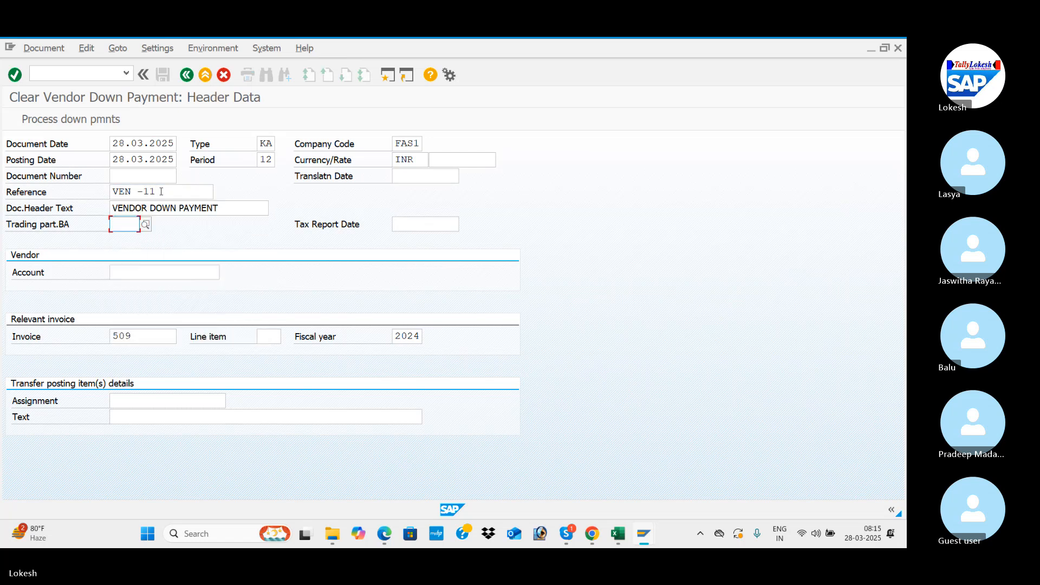
Step: Look up the vendor account and select VARA IT SOLUTIONS of company code FAS1
{"action": "left_click", "coordinate": [178, 264]}
{"action": "left_click", "coordinate": [225, 273]}
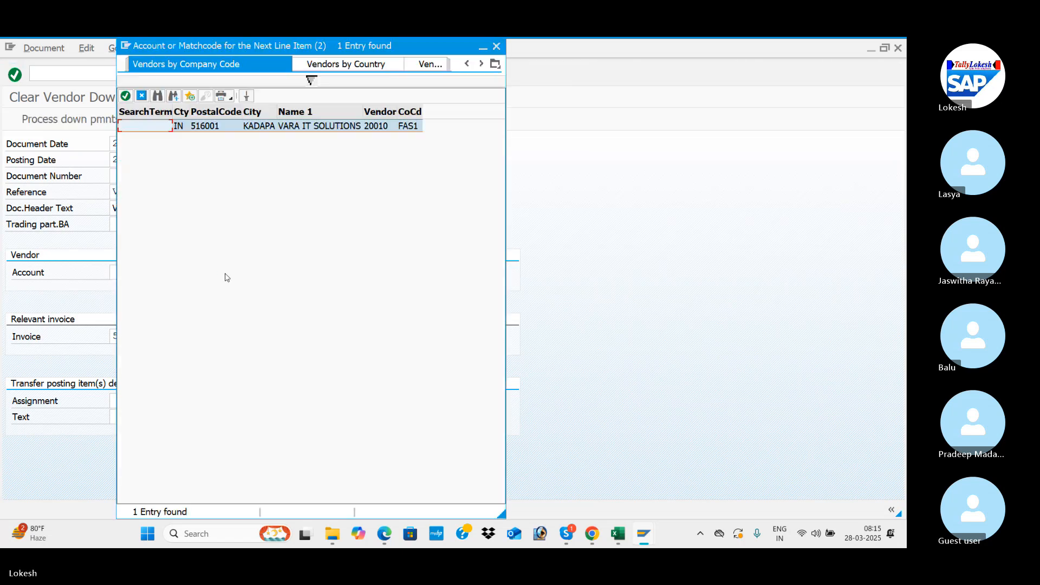
{"action": "key", "text": "Return"}
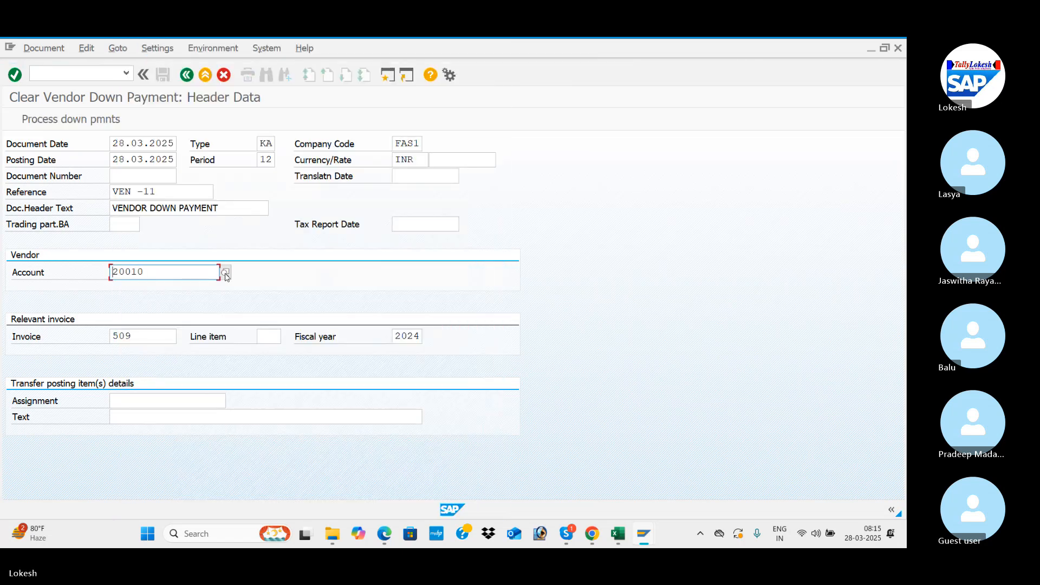
Step: Set the transfer posting item text to VENDOR INVOICE and try to process the down payments
{"action": "left_click", "coordinate": [165, 416]}
{"action": "key", "text": "Down"}
{"action": "key", "text": "Return"}
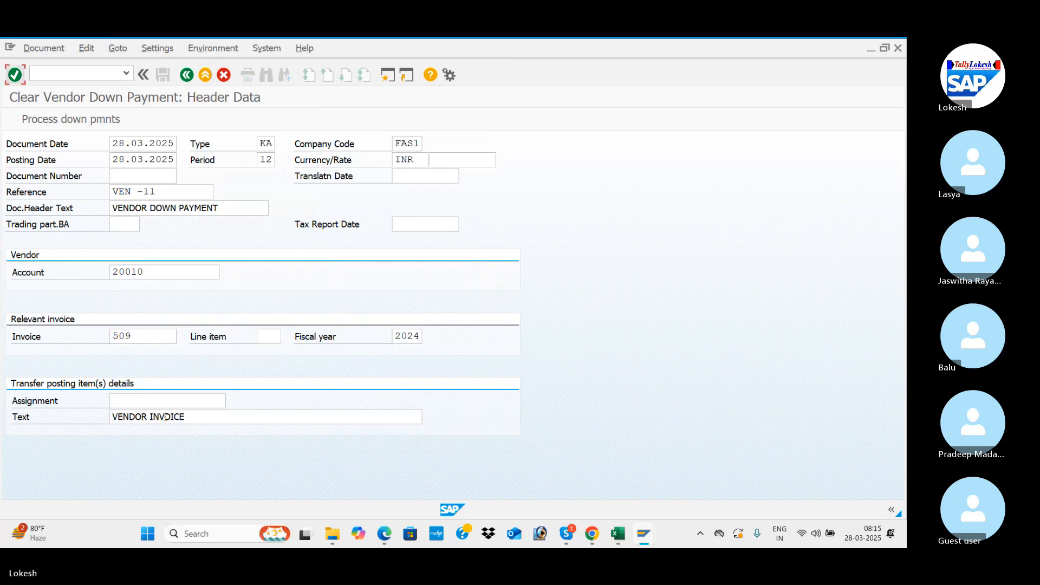
{"action": "left_click", "coordinate": [106, 123]}
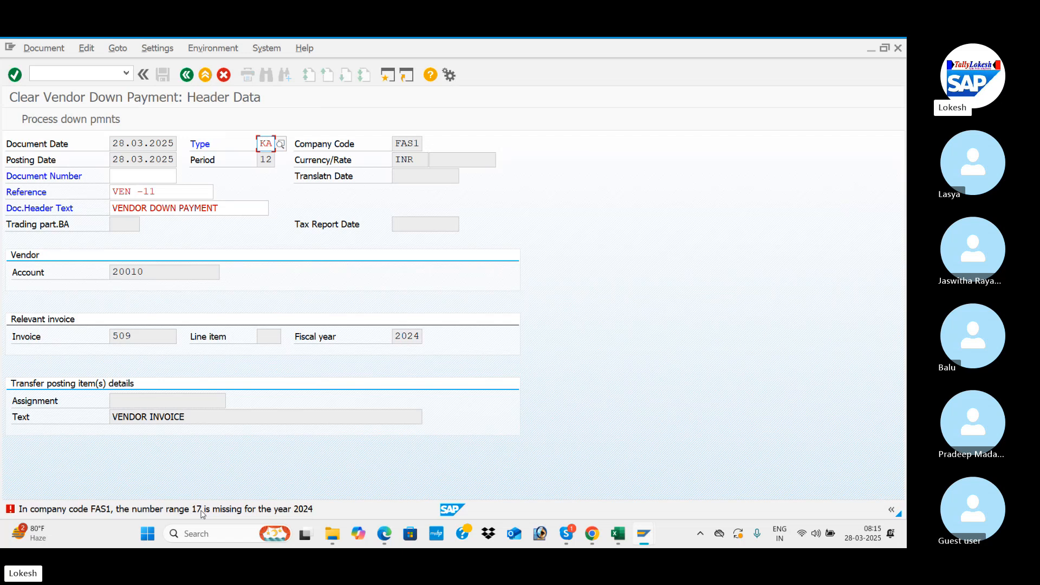
Step: Start transaction FBN1 and open the accounting document number intervals of company code FAS1 for editing
{"action": "left_click", "coordinate": [44, 48]}
{"action": "left_click", "coordinate": [310, 100]}
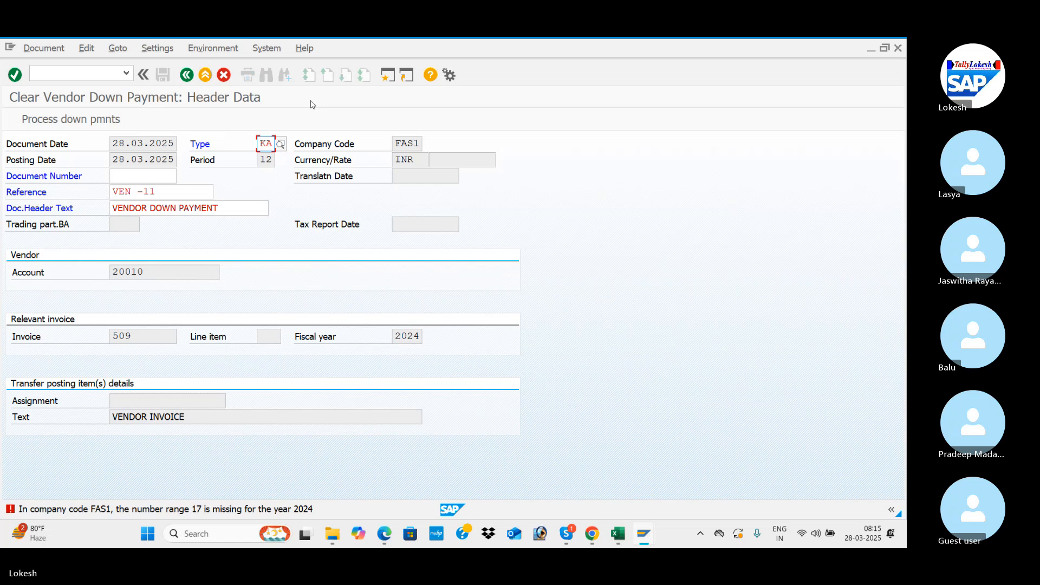
{"action": "left_click", "coordinate": [67, 74]}
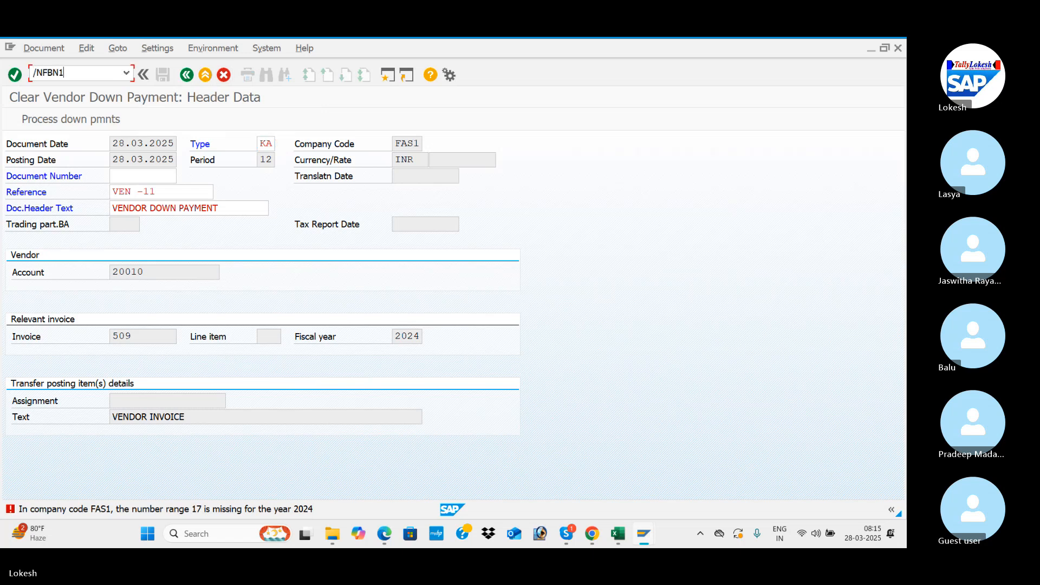
{"action": "key", "text": "Return"}
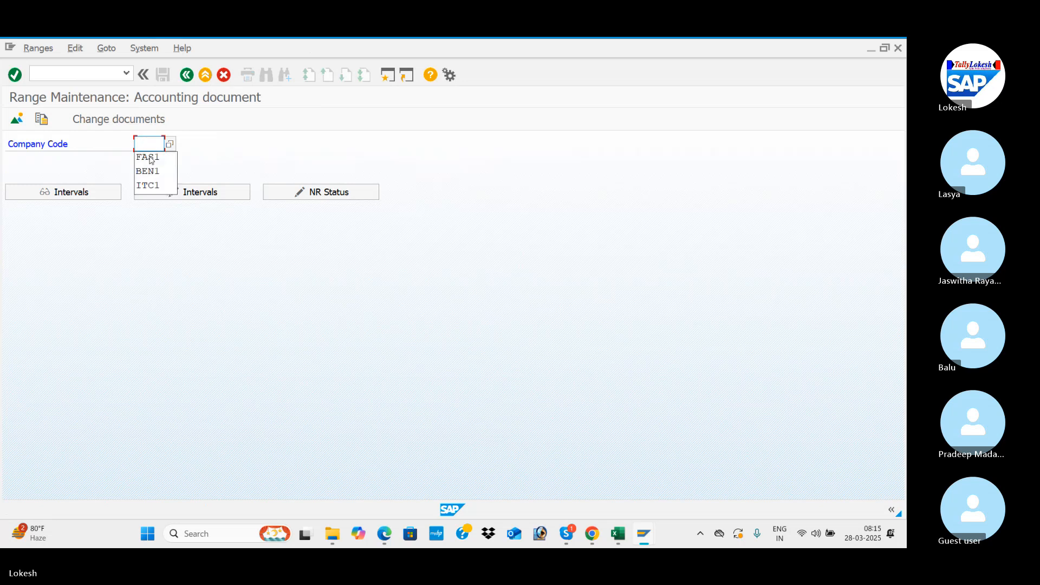
{"action": "left_click", "coordinate": [165, 159]}
{"action": "left_click", "coordinate": [197, 196]}
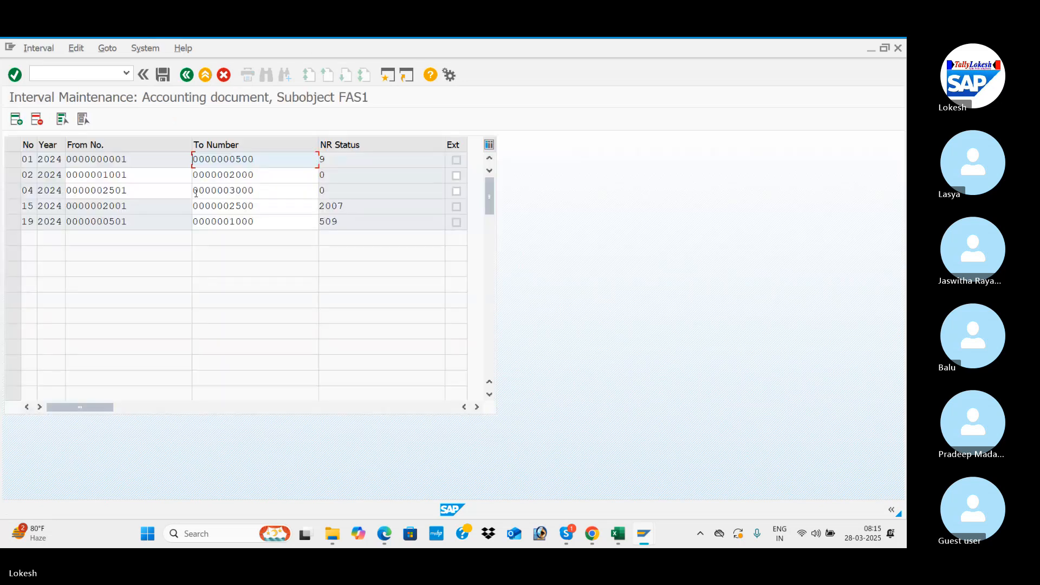
Step: Insert a new interval row with number range 17 and year 2024
{"action": "left_click", "coordinate": [19, 124]}
{"action": "type", "text": "17"}
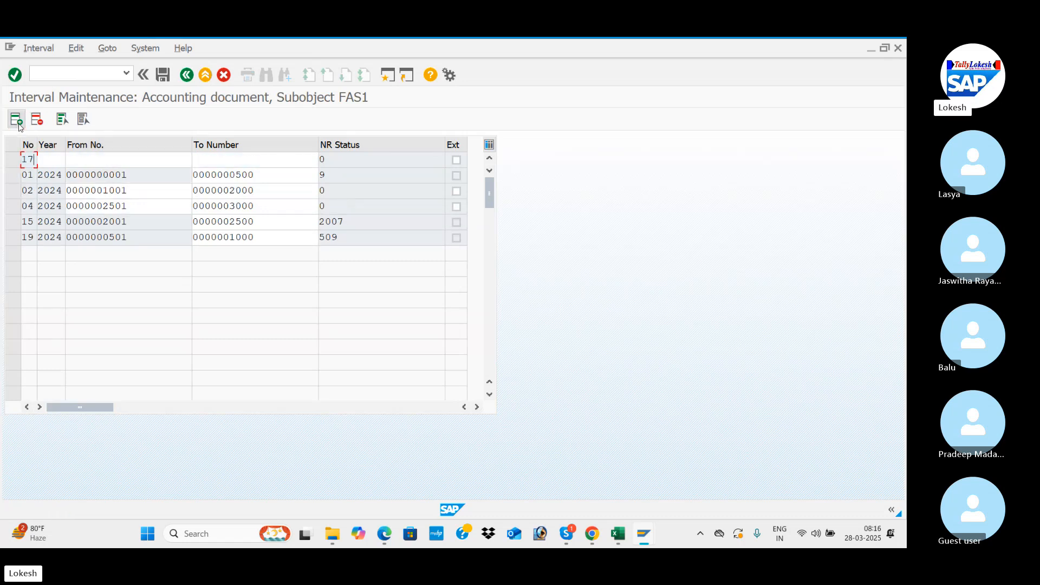
{"action": "key", "text": "Tab"}
{"action": "type", "text": "2025"}
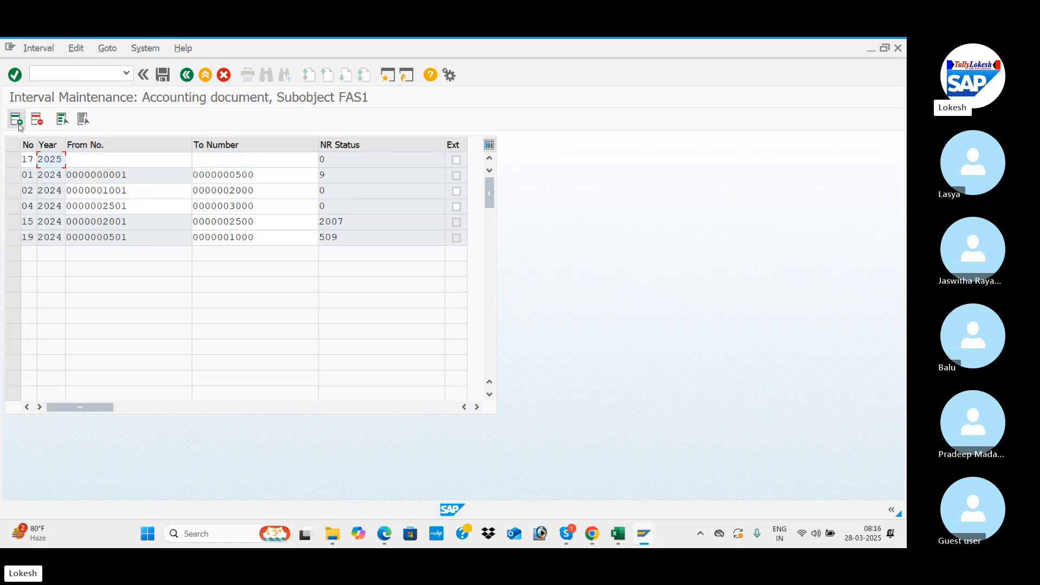
{"action": "key", "text": "Tab"}
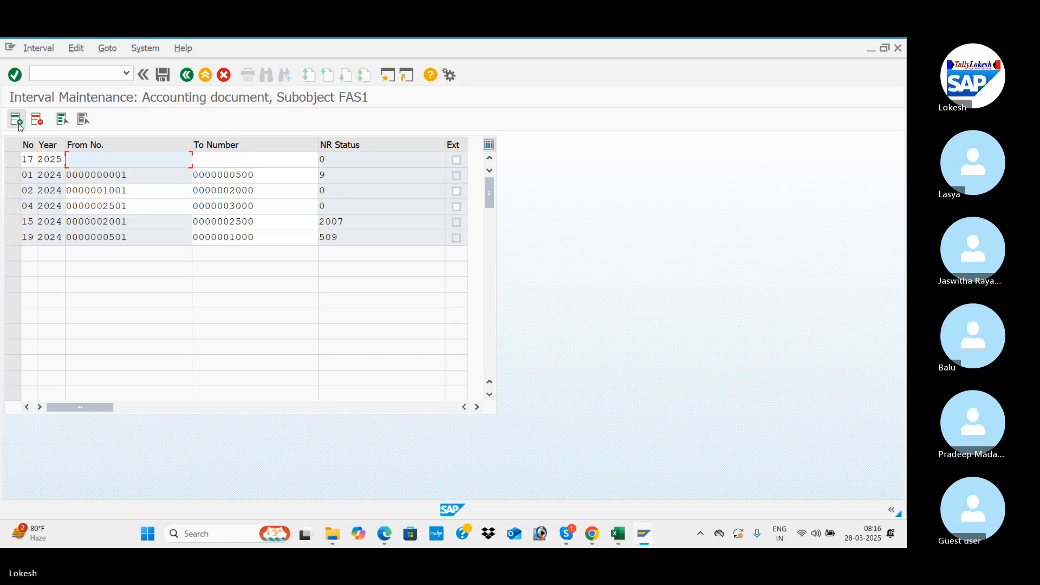
{"action": "left_click", "coordinate": [61, 158]}
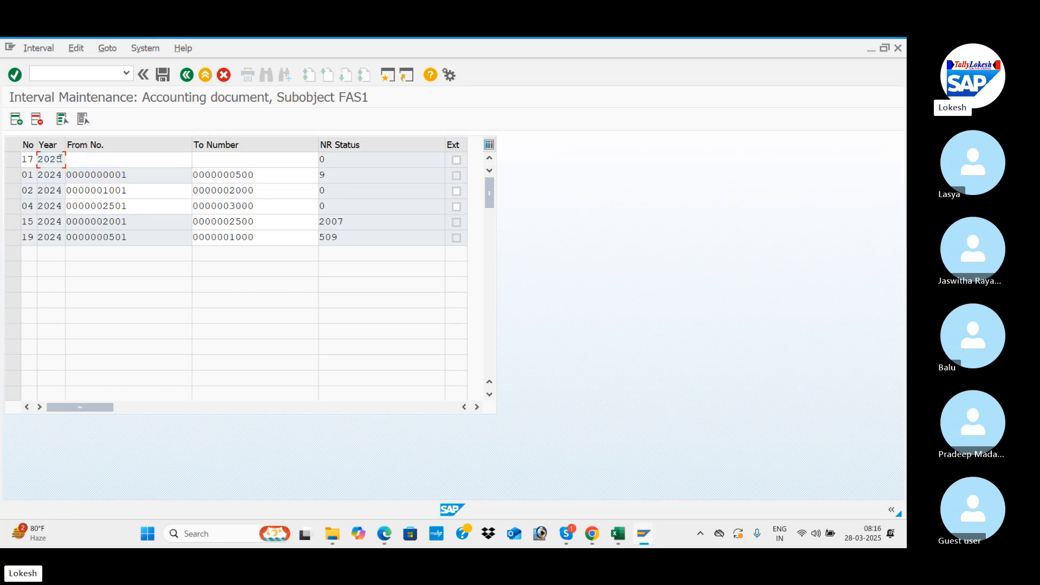
{"action": "key", "text": "BackSpace"}
{"action": "type", "text": "4"}
{"action": "key", "text": "Tab"}
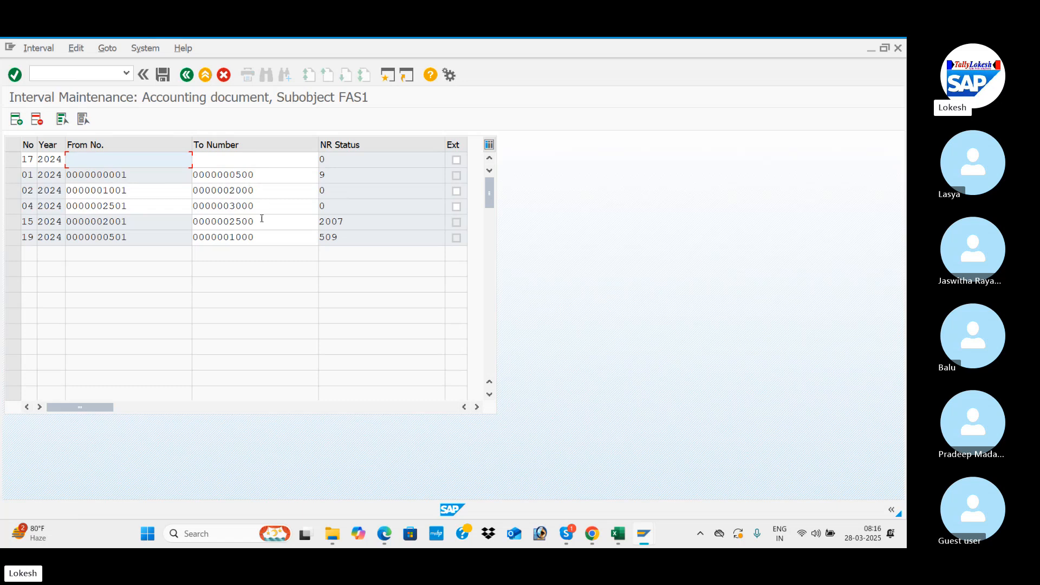
Step: Set number range 17 to run from 3001 to 3500 and save the intervals
{"action": "type", "text": "3"}
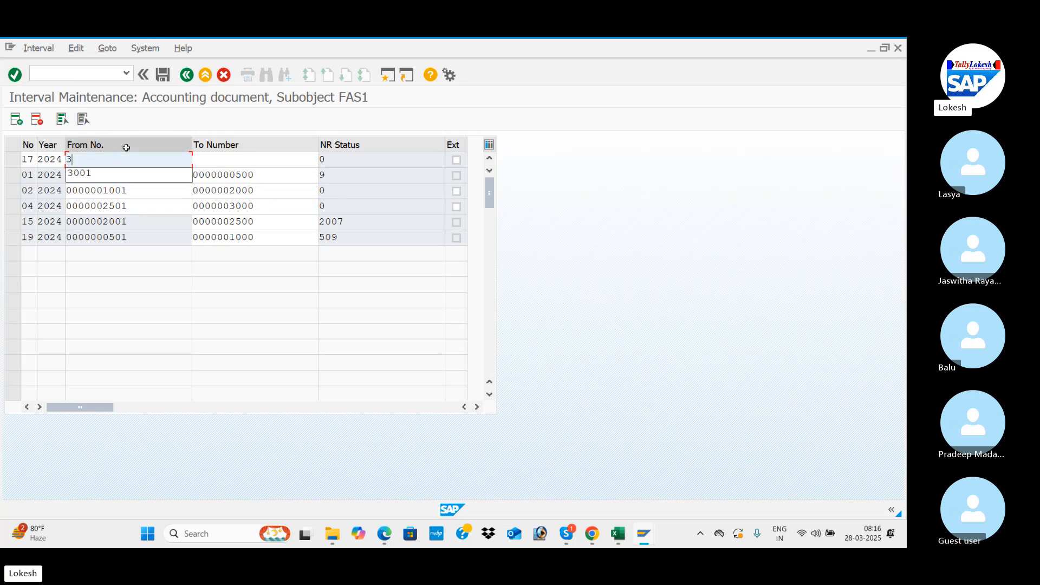
{"action": "type", "text": "001"}
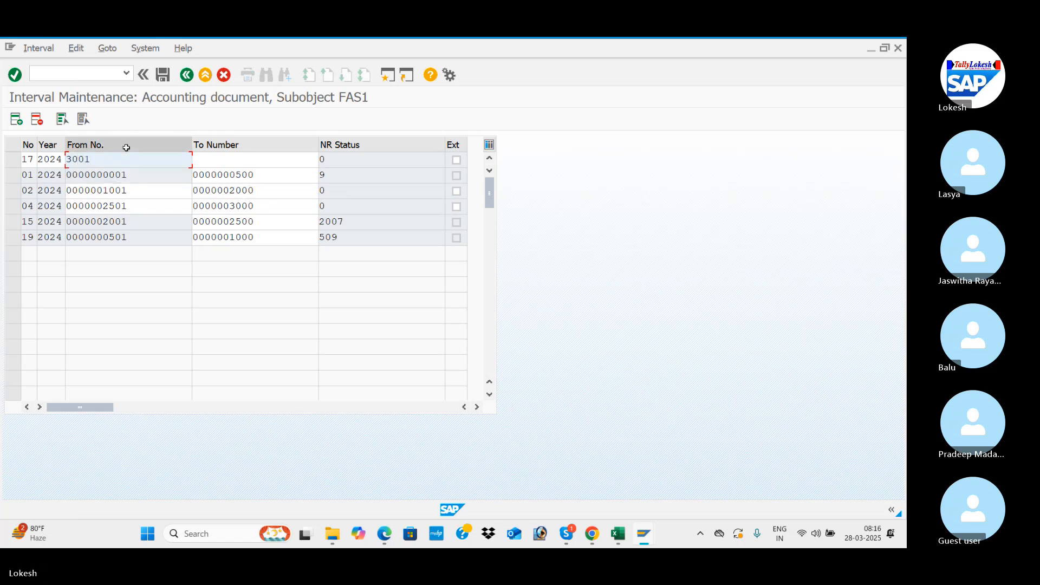
{"action": "key", "text": "Tab"}
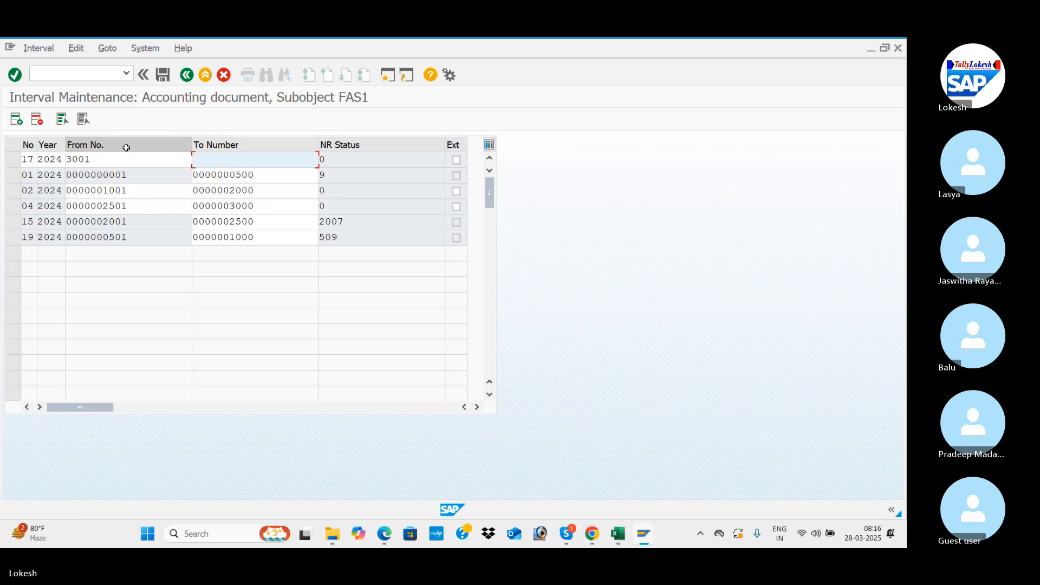
{"action": "type", "text": "45"}
{"action": "key", "text": "BackSpace"}
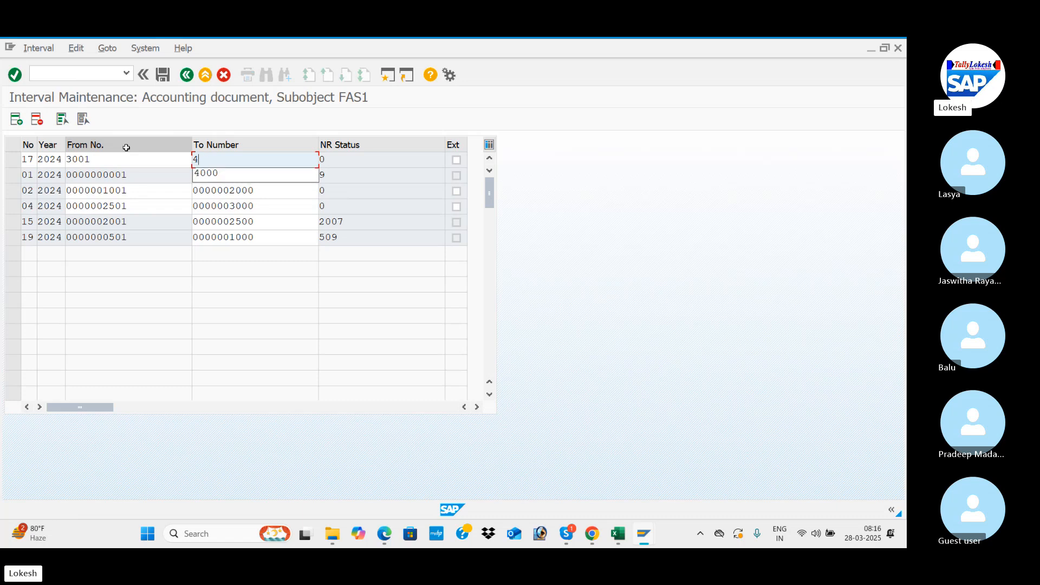
{"action": "key", "text": "BackSpace"}
{"action": "type", "text": "3500"}
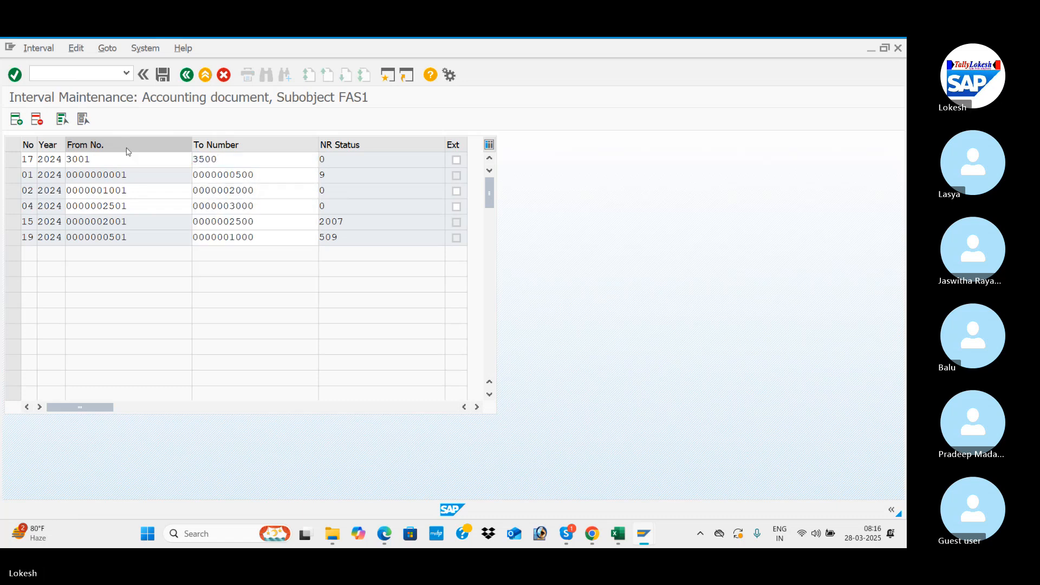
{"action": "key", "text": "Return"}
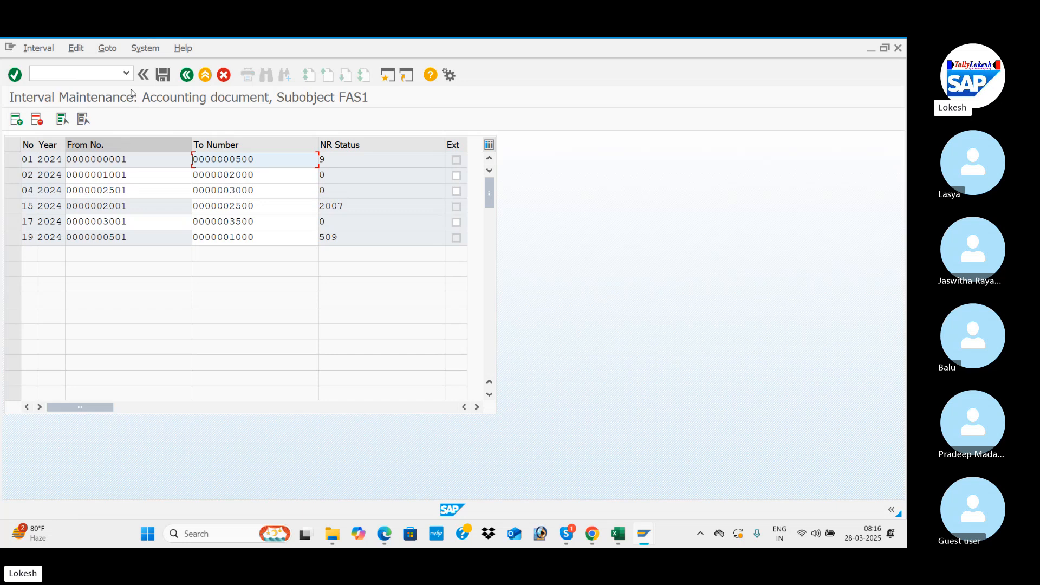
{"action": "left_click", "coordinate": [162, 76]}
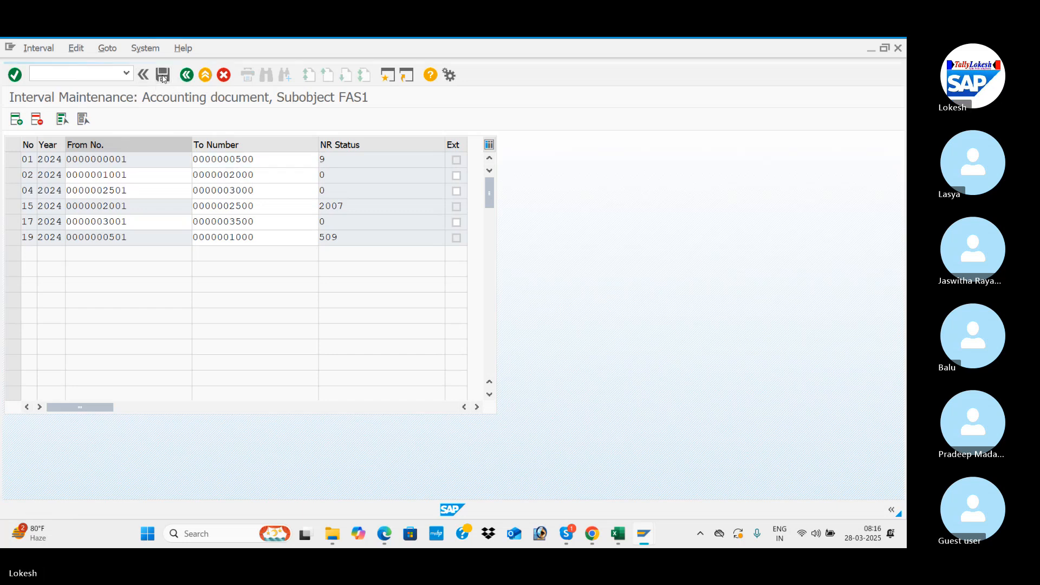
{"action": "left_click", "coordinate": [482, 468]}
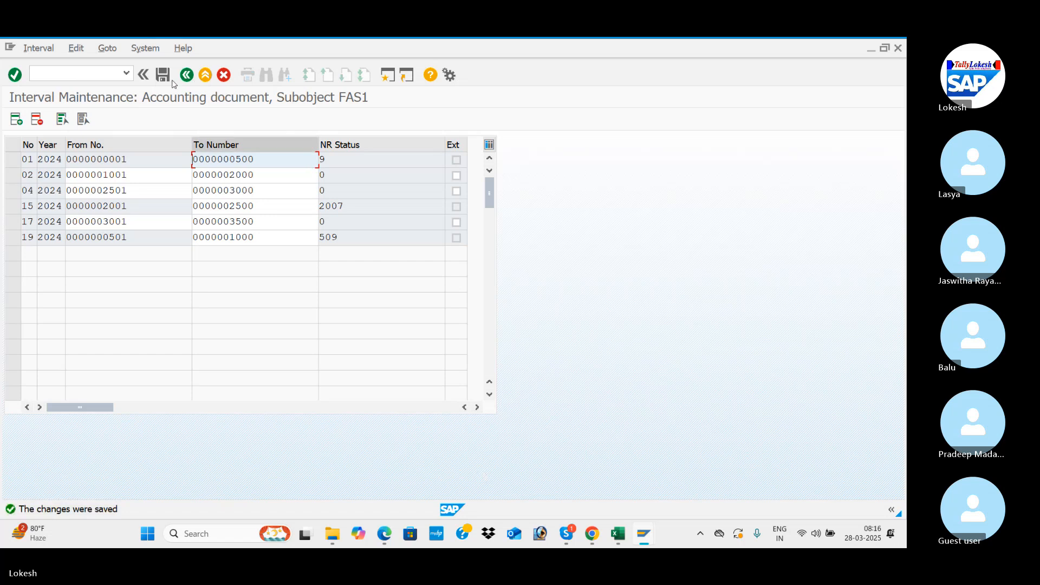
Step: Start transaction F-54 for clearing vendor down payments, checking its code in the configuration step list
{"action": "left_click", "coordinate": [93, 69]}
{"action": "type", "text": "/N"}
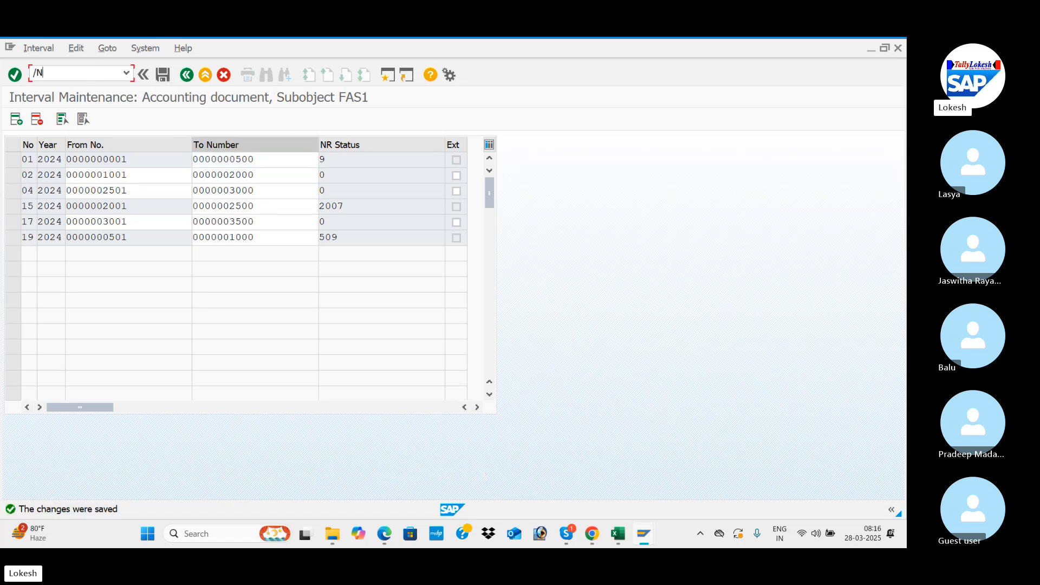
{"action": "key", "text": "alt+Tab"}
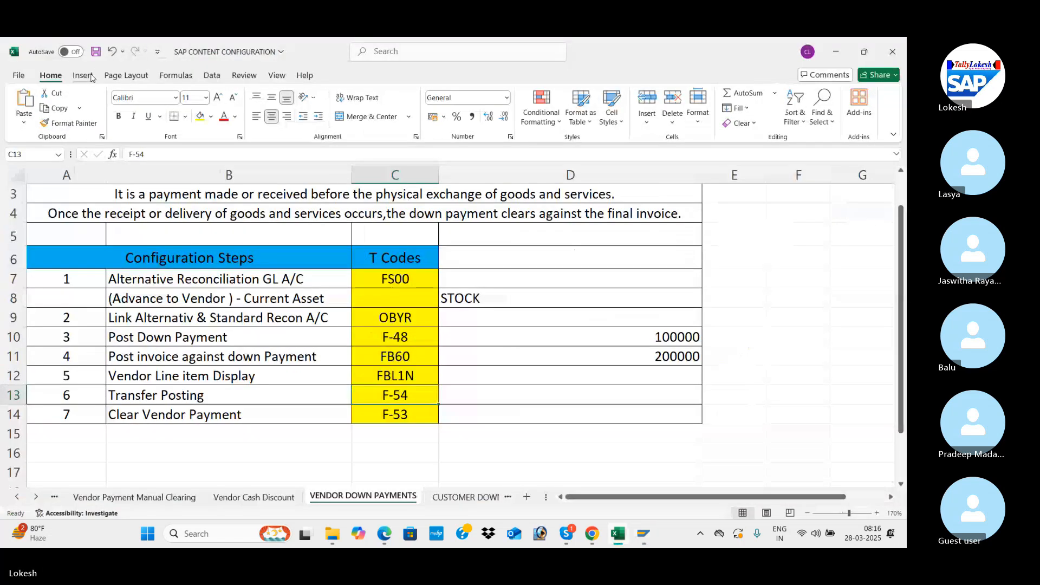
{"action": "key", "text": "alt+Tab"}
{"action": "left_click", "coordinate": [92, 74]}
{"action": "type", "text": "F"}
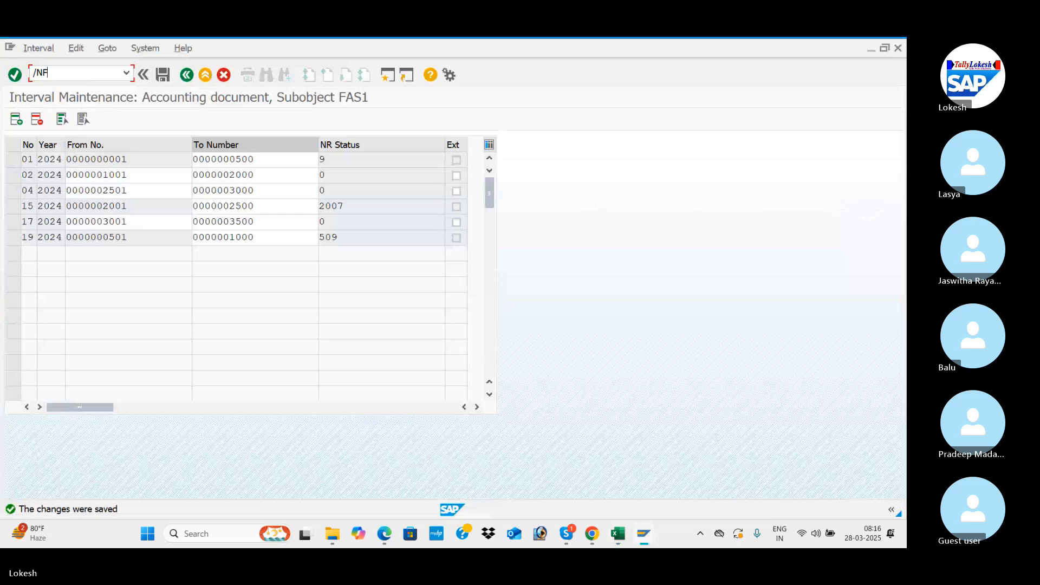
{"action": "type", "text": "-54"}
{"action": "key", "text": "Return"}
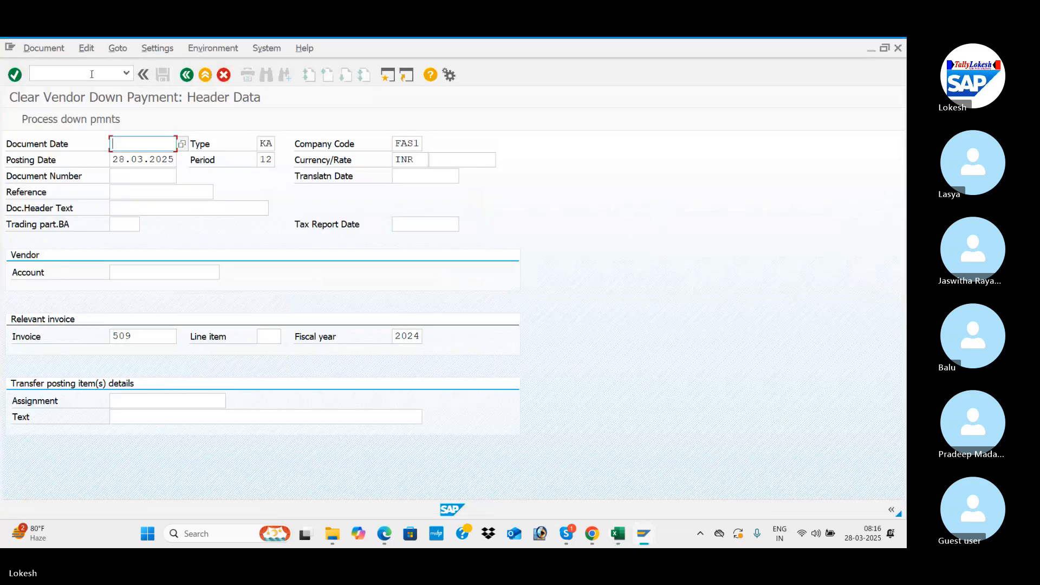
Step: Set the document date to 28.03.2025 and the reference to VEN -11 in the clearing header
{"action": "key", "text": "space"}
{"action": "key", "text": "Down"}
{"action": "key", "text": "Tab"}
{"action": "key", "text": "Tab"}
{"action": "key", "text": "Tab"}
{"action": "key", "text": "Tab"}
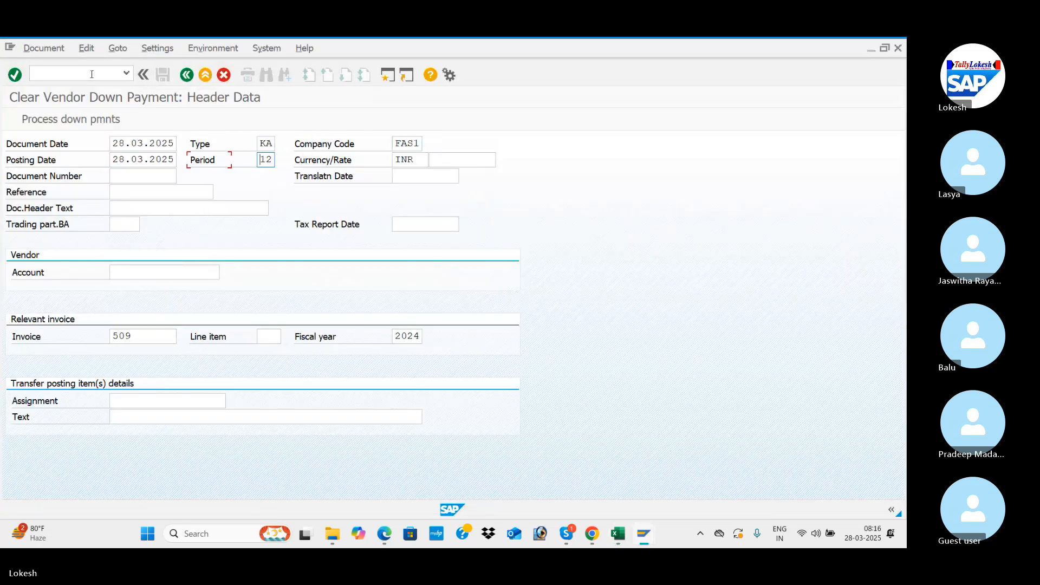
{"action": "key", "text": "Tab"}
{"action": "key", "text": "Tab"}
{"action": "key", "text": "Tab"}
{"action": "key", "text": "Tab"}
{"action": "key", "text": "Tab"}
{"action": "key", "text": "space"}
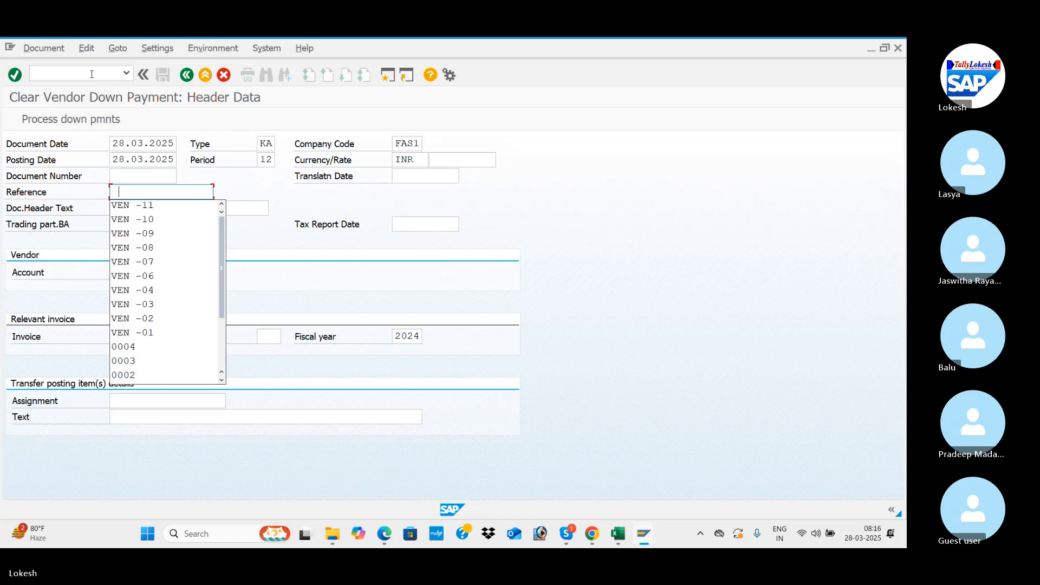
{"action": "key", "text": "Down"}
{"action": "key", "text": "Tab"}
{"action": "key", "text": "Tab"}
{"action": "key", "text": "Tab"}
{"action": "key", "text": "Tab"}
Step: Enter the VARA IT SOLUTIONS vendor account, relevant invoice 509 and the transfer posting text VENDOR INVOICE
{"action": "key", "text": "space"}
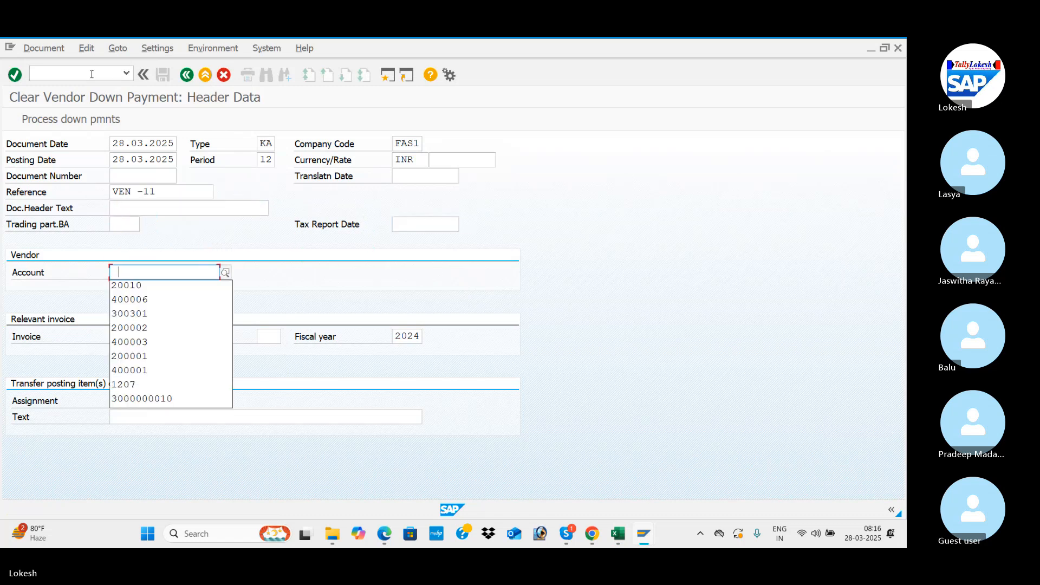
{"action": "key", "text": "Down"}
{"action": "key", "text": "Tab"}
{"action": "type", "text": "509"}
{"action": "key", "text": "Tab"}
{"action": "key", "text": "Tab"}
{"action": "key", "text": "Tab"}
{"action": "key", "text": "Tab"}
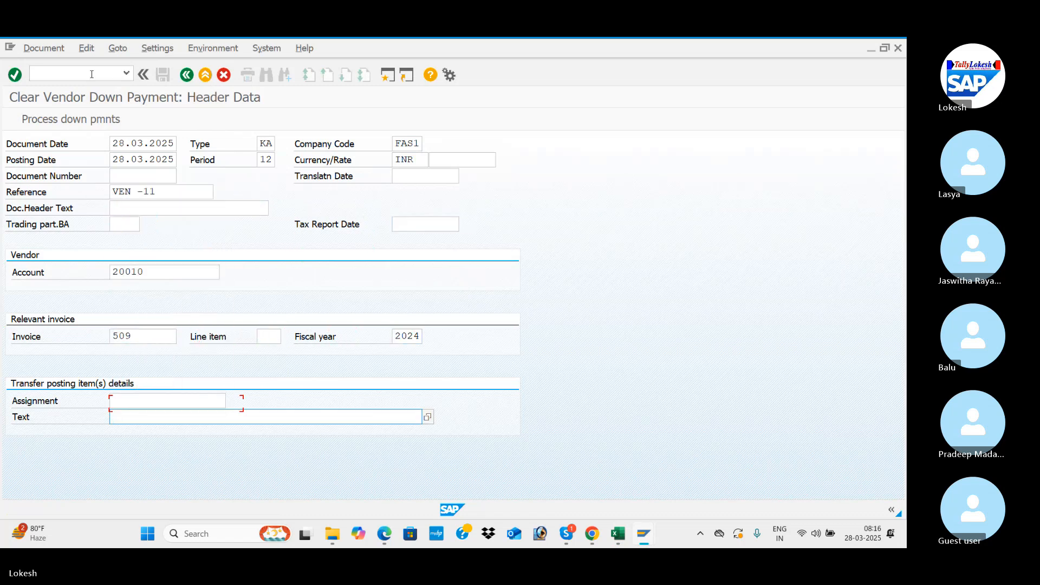
{"action": "key", "text": "space"}
{"action": "key", "text": "Down"}
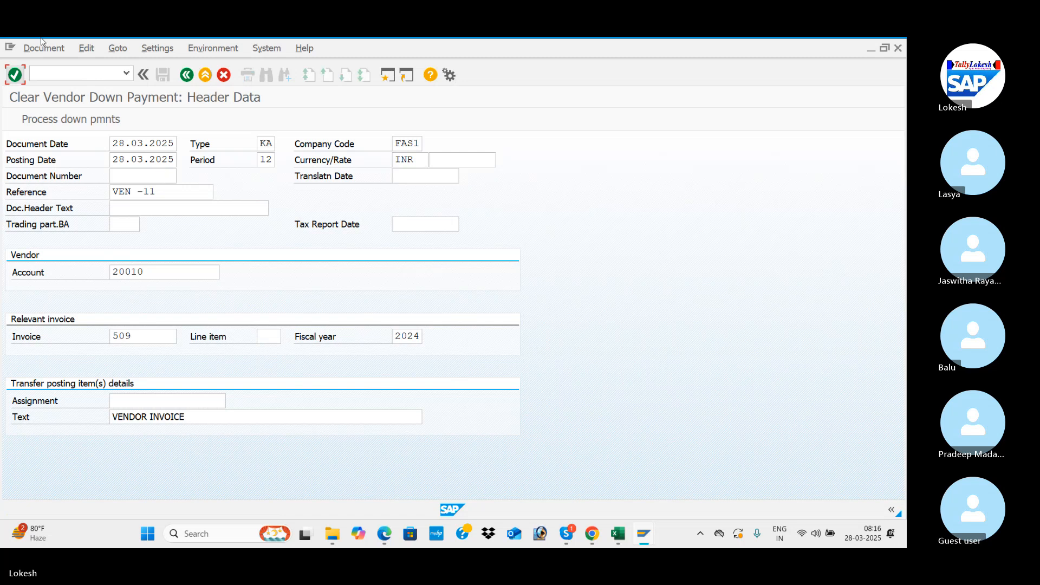
Step: Process the down payments, select down payment document 2007 and try to post the clearing
{"action": "left_click", "coordinate": [79, 121]}
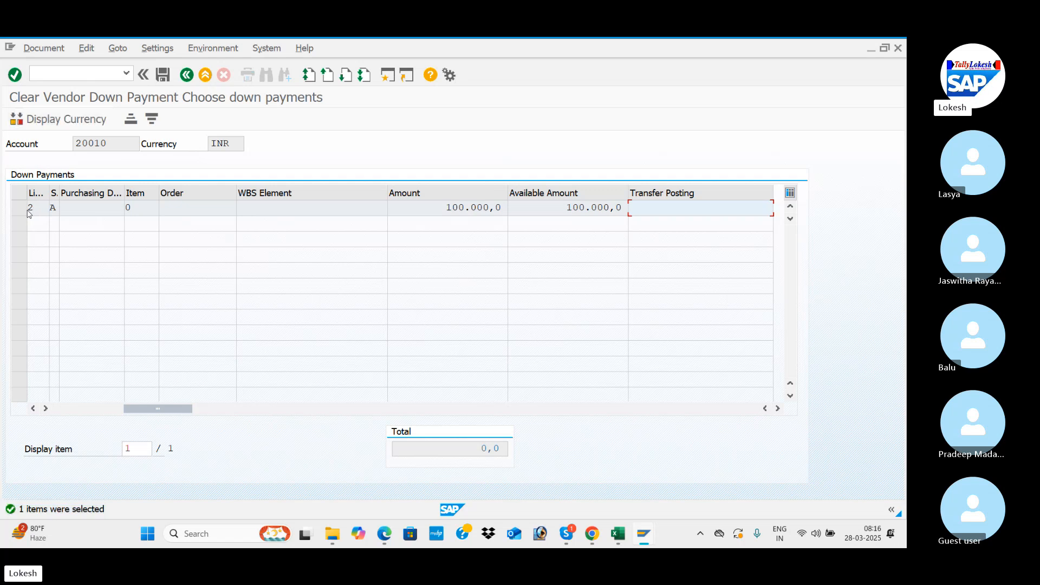
{"action": "left_click_drag", "start_coordinate": [187, 408], "coordinate": [89, 390]}
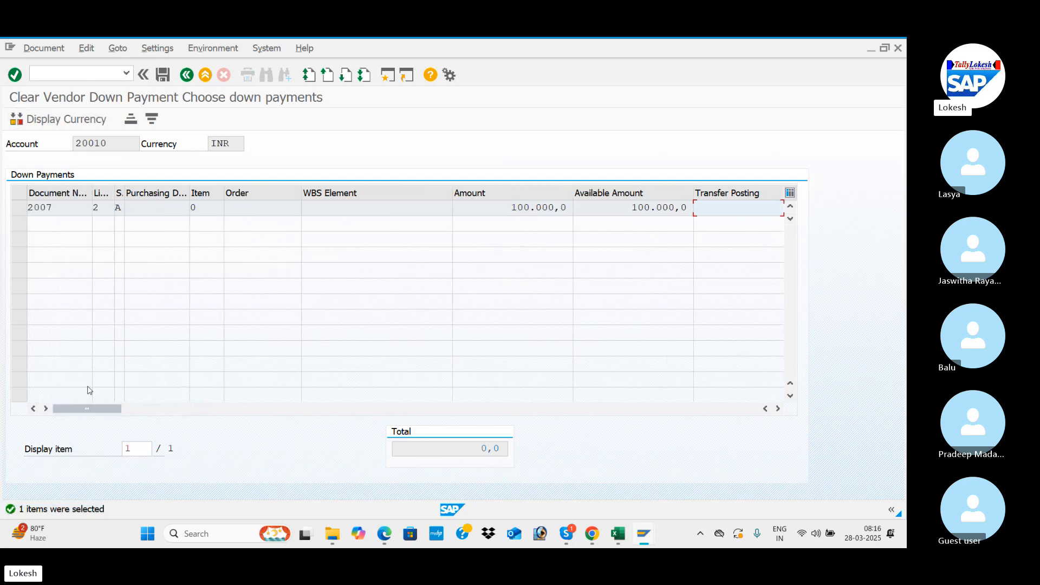
{"action": "left_click", "coordinate": [21, 208]}
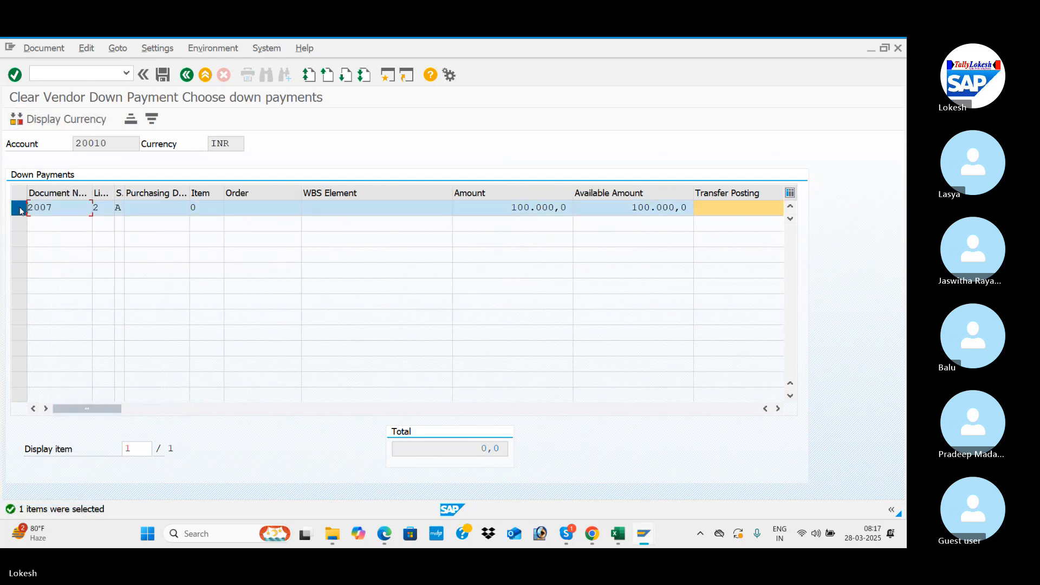
{"action": "left_click", "coordinate": [166, 79]}
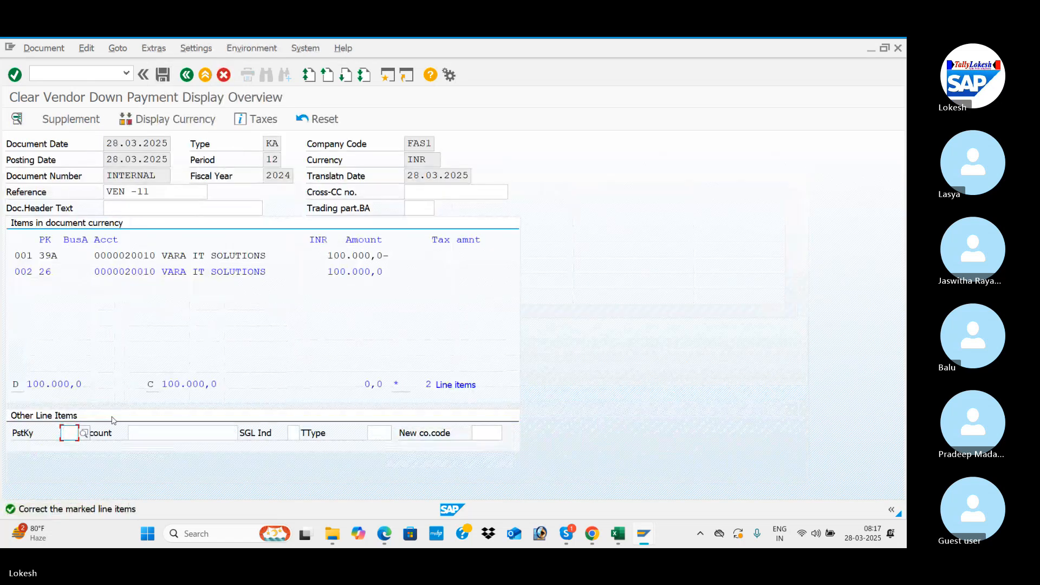
Step: Try to post the clearing document with posting key 31 for the other line item
{"action": "key", "text": "Down"}
{"action": "key", "text": "Down"}
{"action": "key", "text": "Down"}
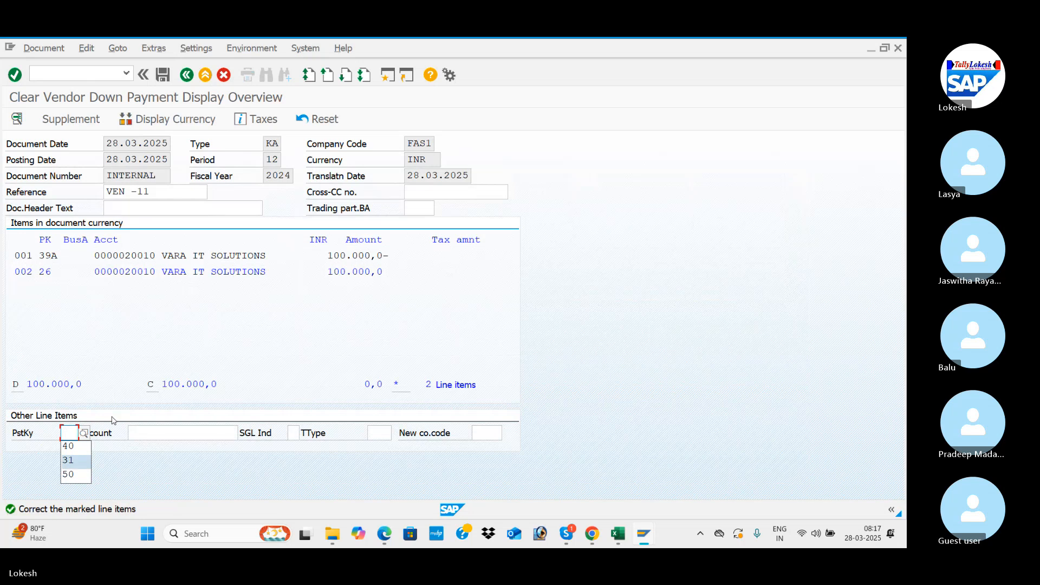
{"action": "key", "text": "Return"}
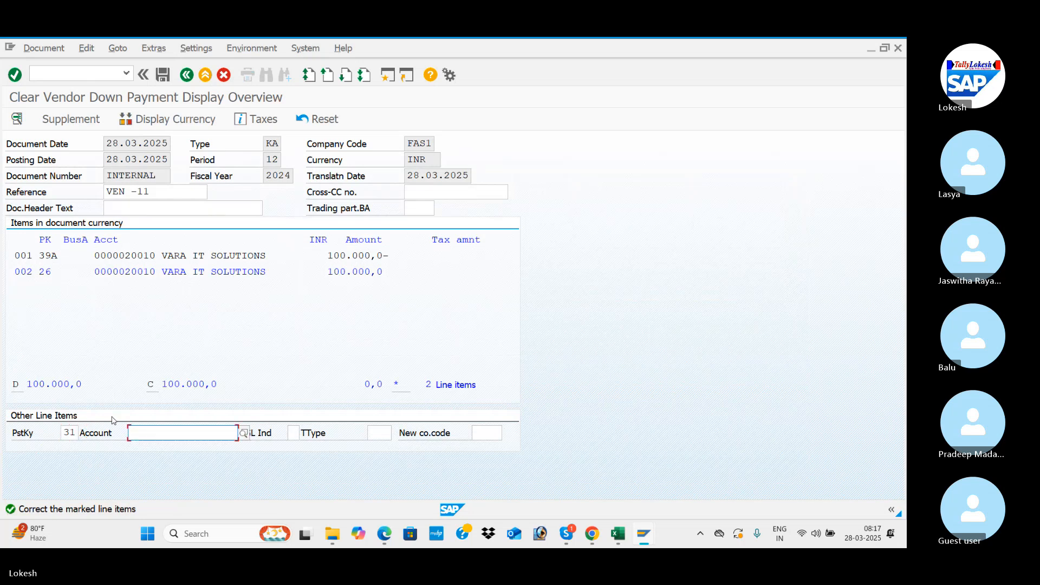
{"action": "left_click", "coordinate": [162, 76]}
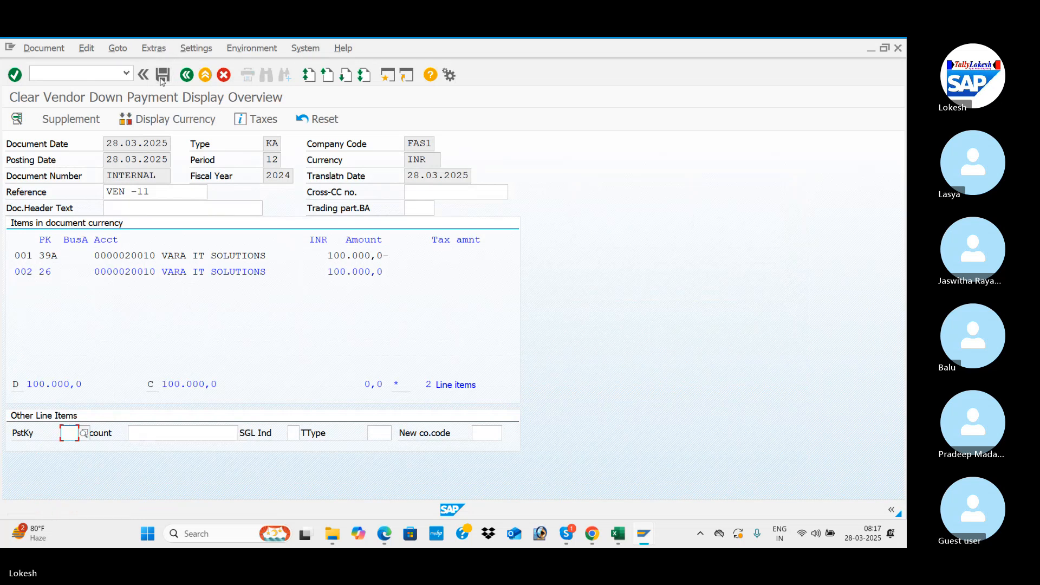
Step: Try to post the clearing document with posting key 40 for the other line item
{"action": "key", "text": "Down"}
{"action": "key", "text": "Down"}
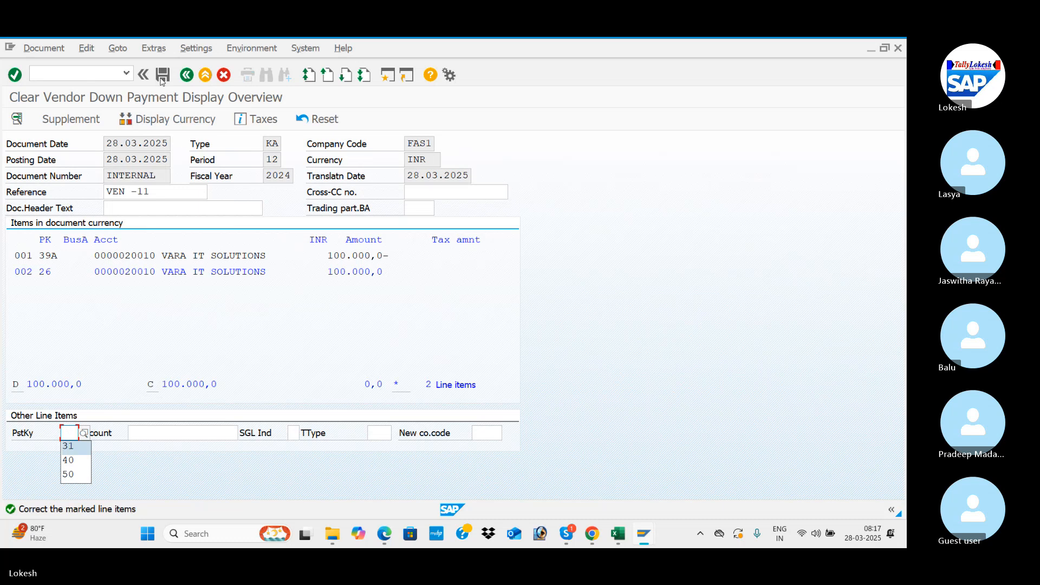
{"action": "key", "text": "Down"}
{"action": "key", "text": "Return"}
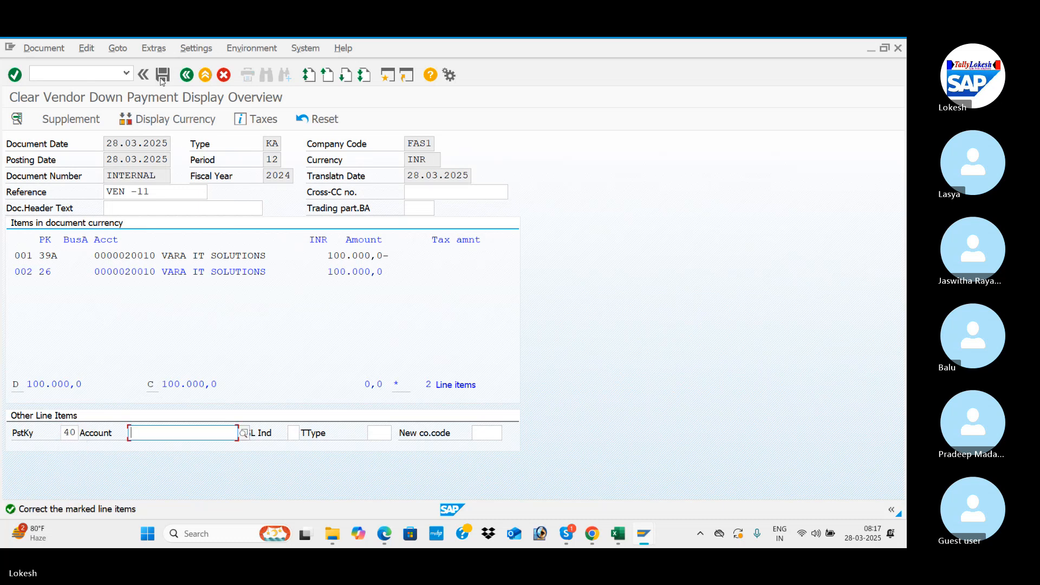
{"action": "left_click", "coordinate": [163, 75]}
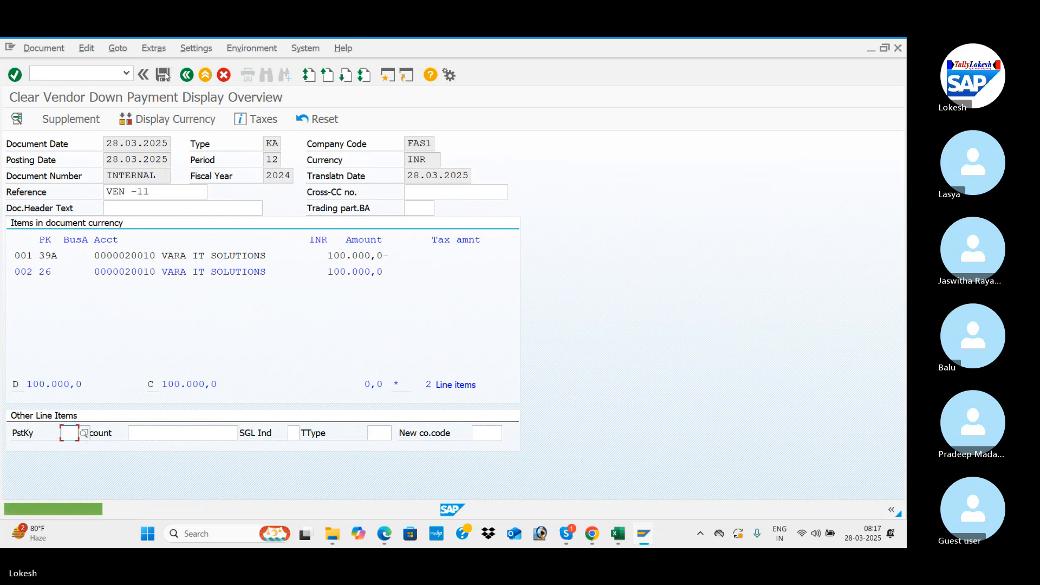
Step: Open line item 002, try to post with posting key 50 for the next line item, and return to the document overview
{"action": "double_click", "coordinate": [190, 273]}
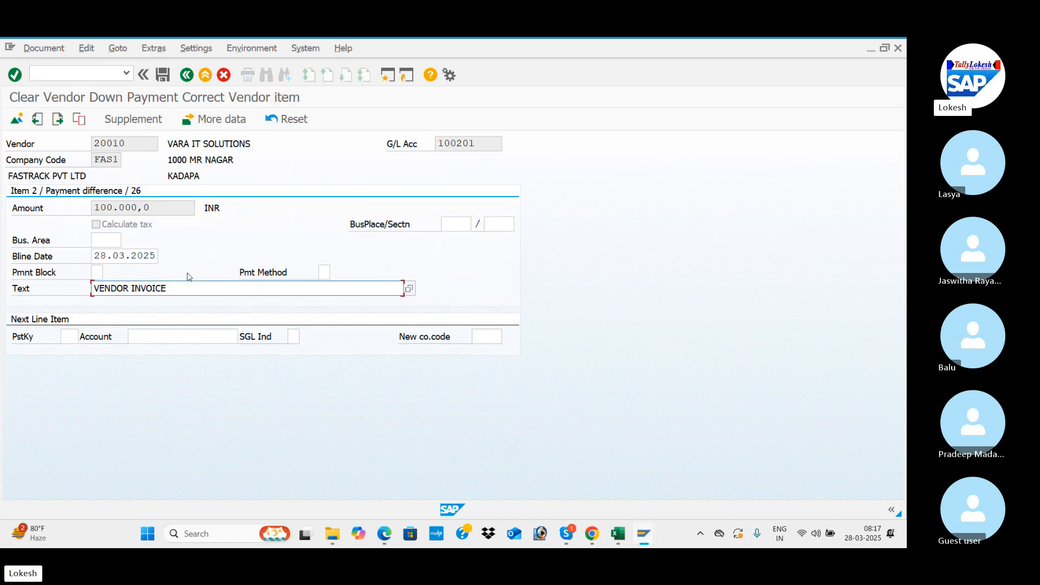
{"action": "left_click", "coordinate": [70, 336]}
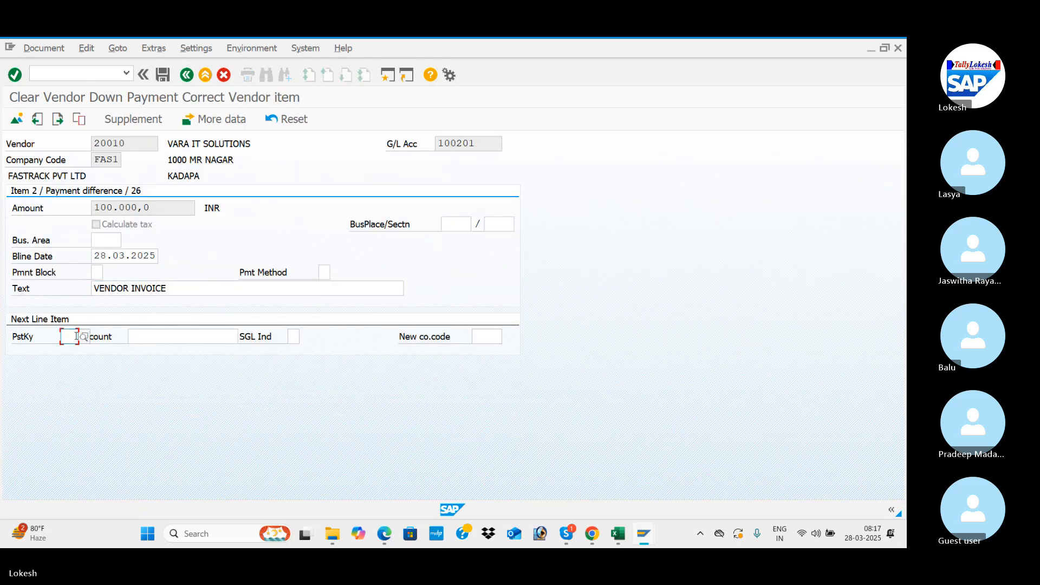
{"action": "key", "text": "Down"}
{"action": "key", "text": "Down"}
{"action": "key", "text": "Down"}
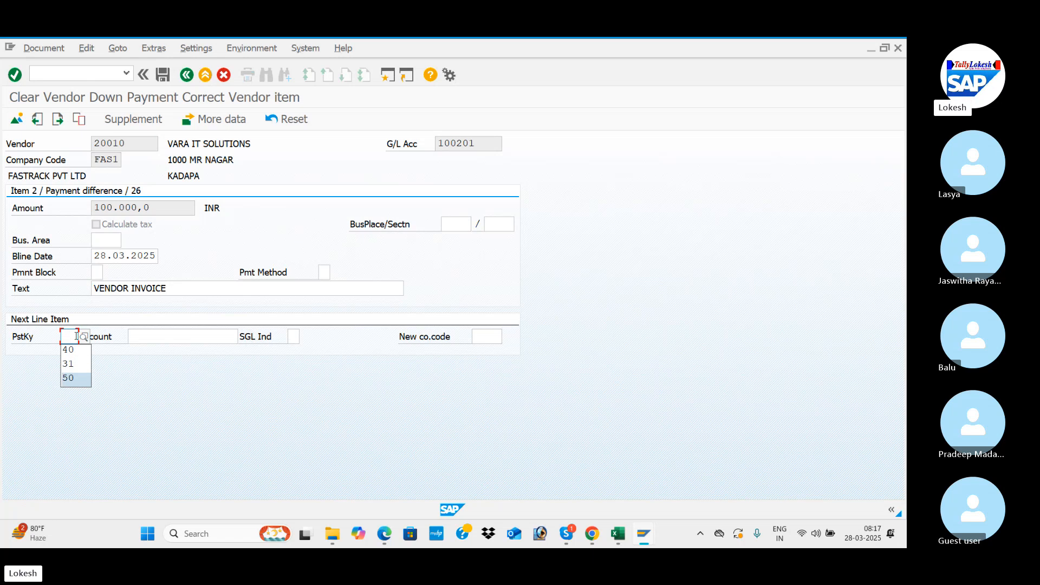
{"action": "key", "text": "Return"}
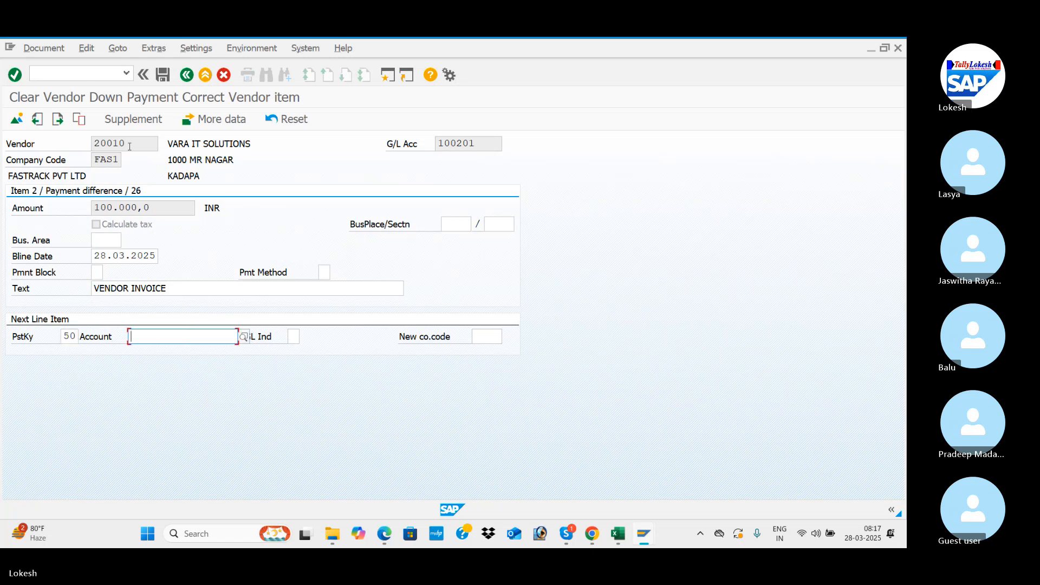
{"action": "left_click", "coordinate": [163, 76]}
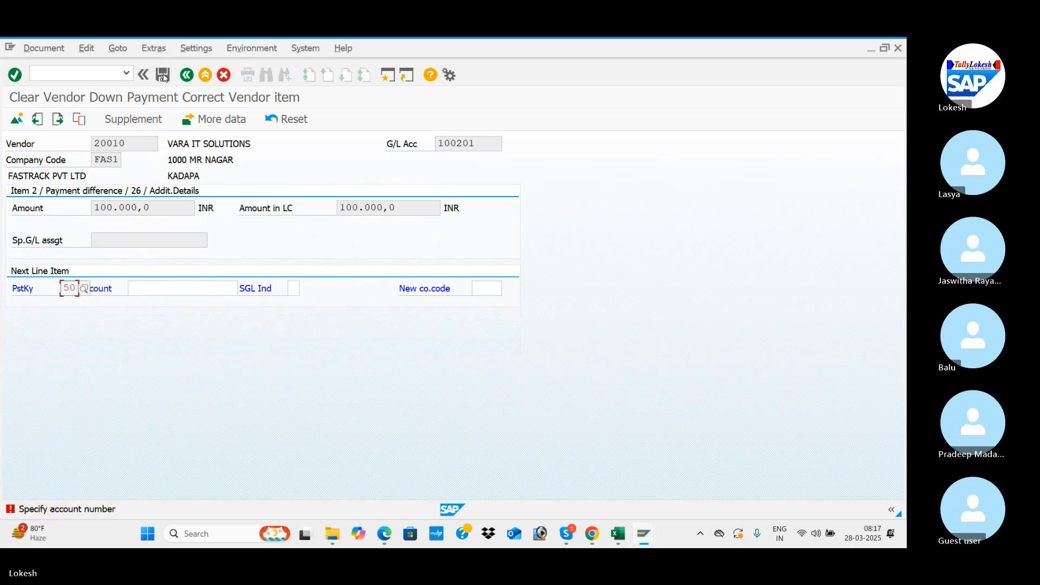
{"action": "left_click", "coordinate": [187, 76]}
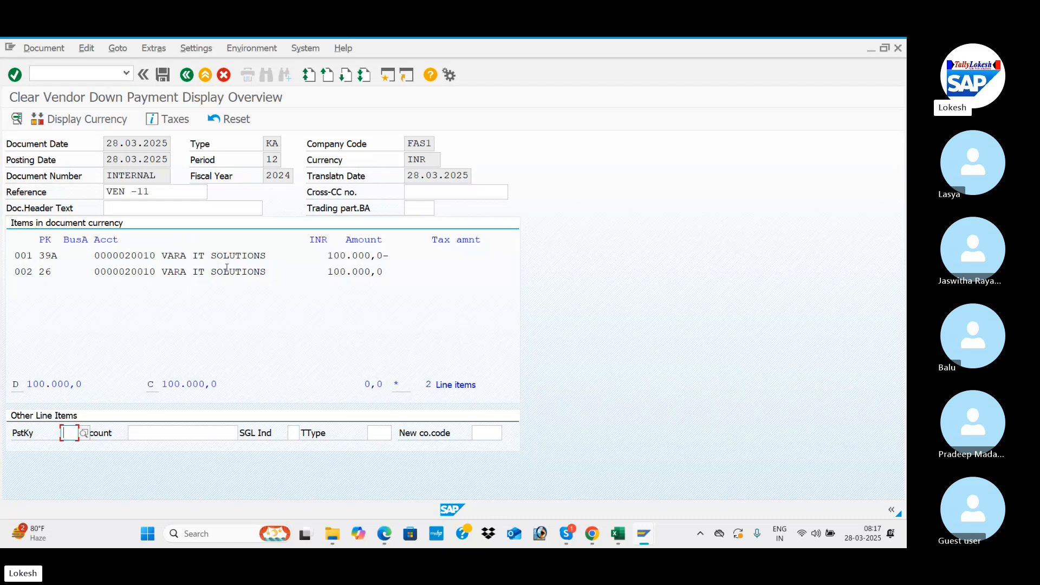
Step: Leave the clearing document and start transaction F-53 for posting outgoing payments
{"action": "left_click", "coordinate": [116, 77]}
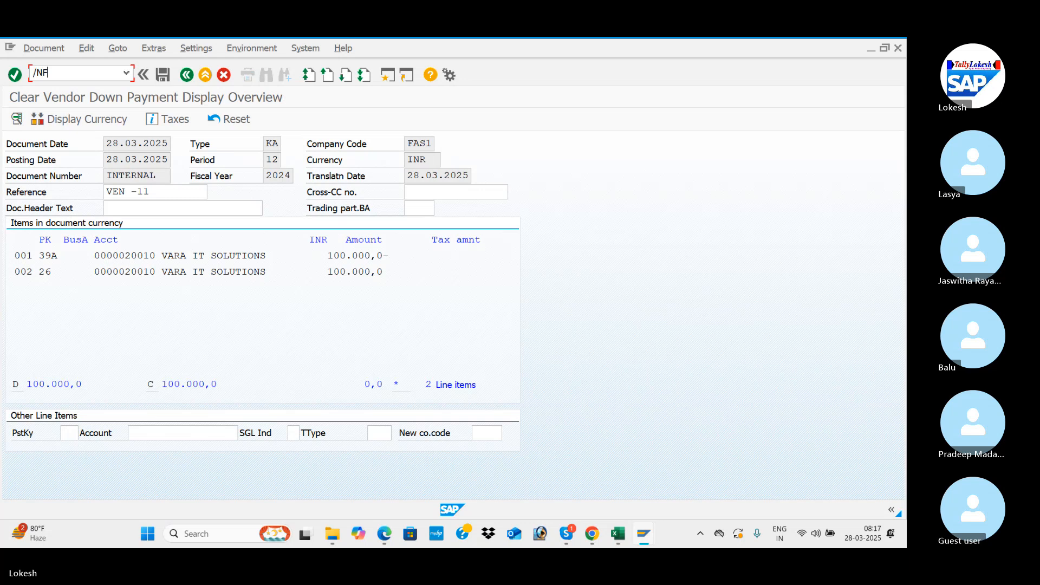
{"action": "type", "text": "/NF-53"}
{"action": "key", "text": "Return"}
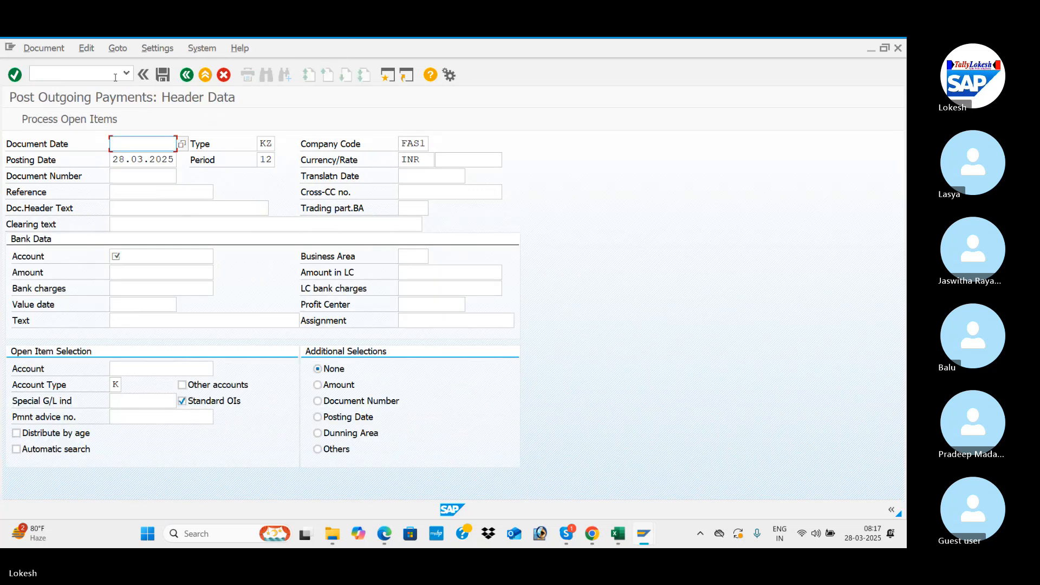
Step: Check the transfer posting transaction code in the Excel sheet and start transaction F-54 in SAP
{"action": "key", "text": "Down"}
{"action": "key", "text": "Return"}
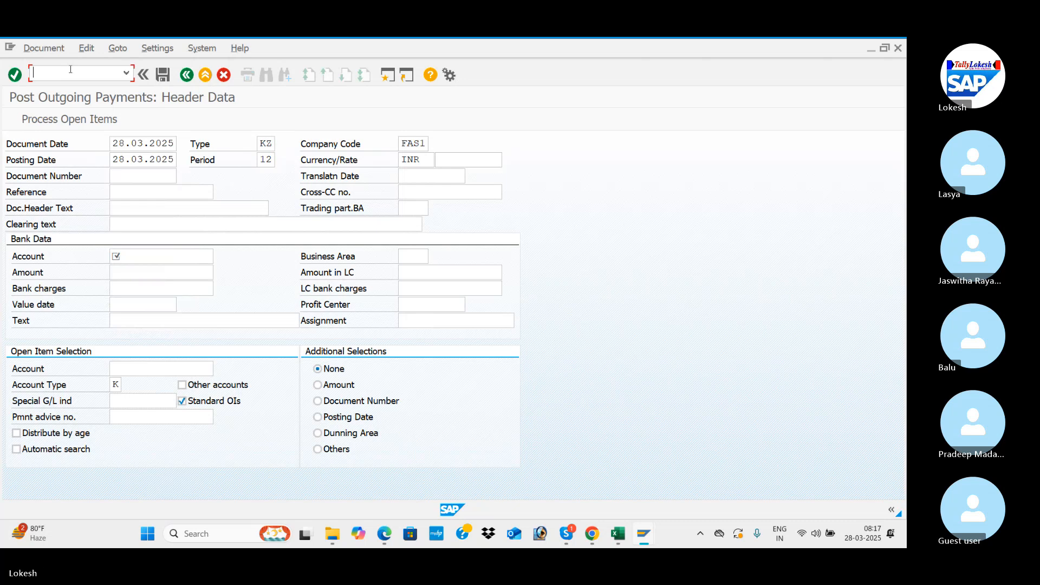
{"action": "key", "text": "alt+Tab"}
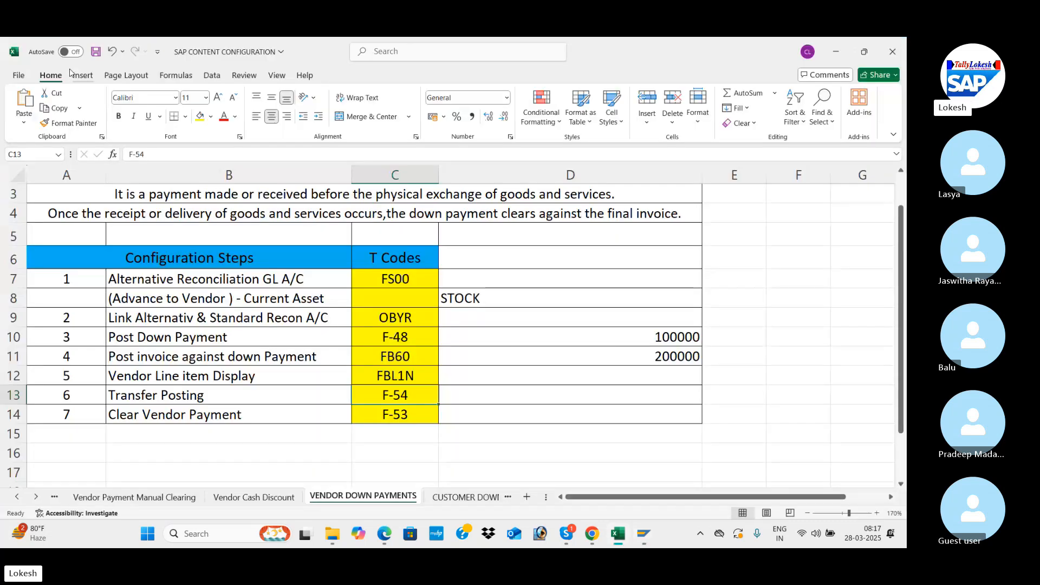
{"action": "key", "text": "alt+Tab"}
{"action": "left_click", "coordinate": [70, 69]}
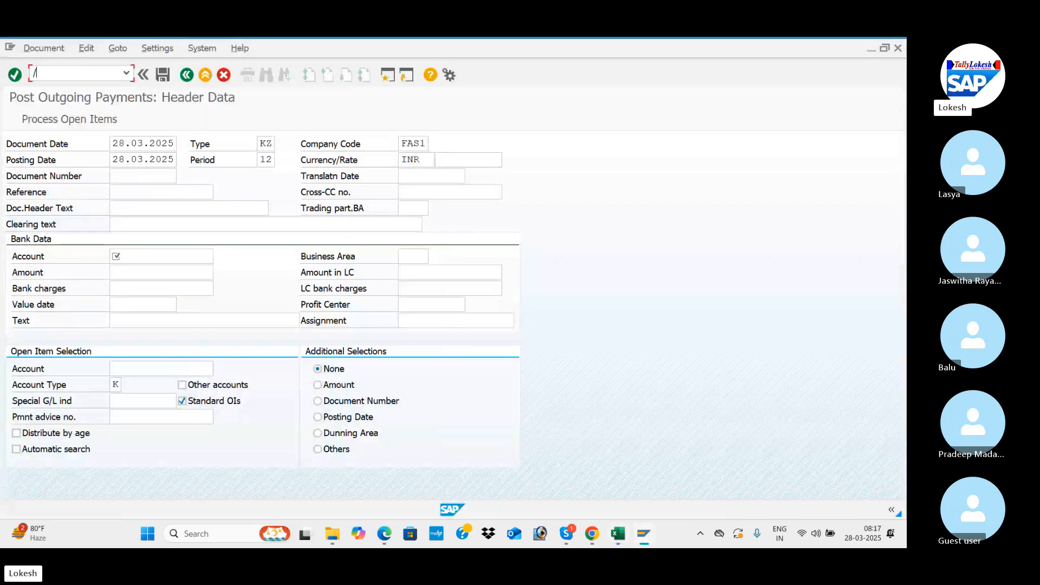
{"action": "type", "text": "/NF-54"}
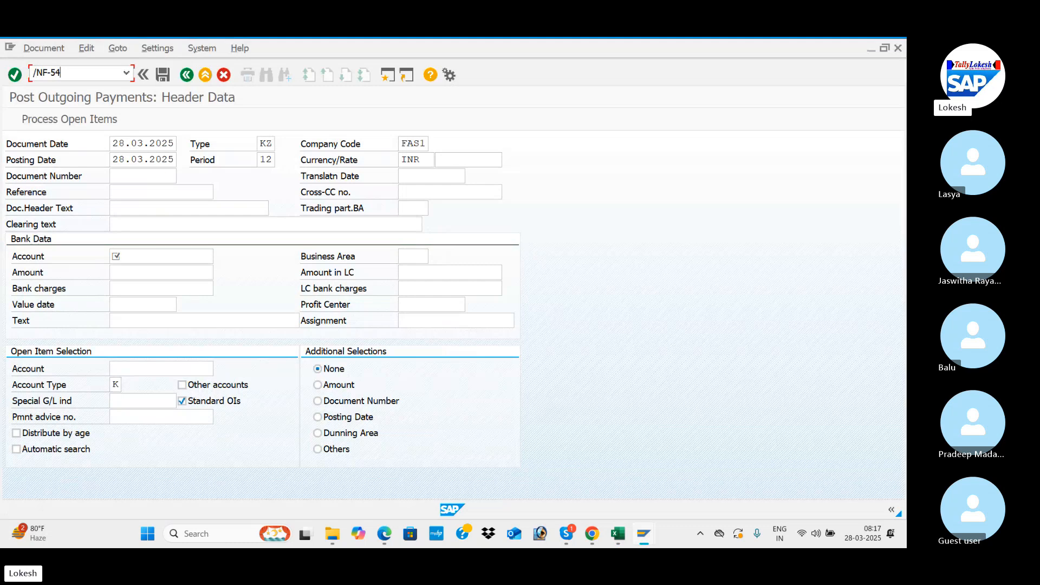
{"action": "key", "text": "Return"}
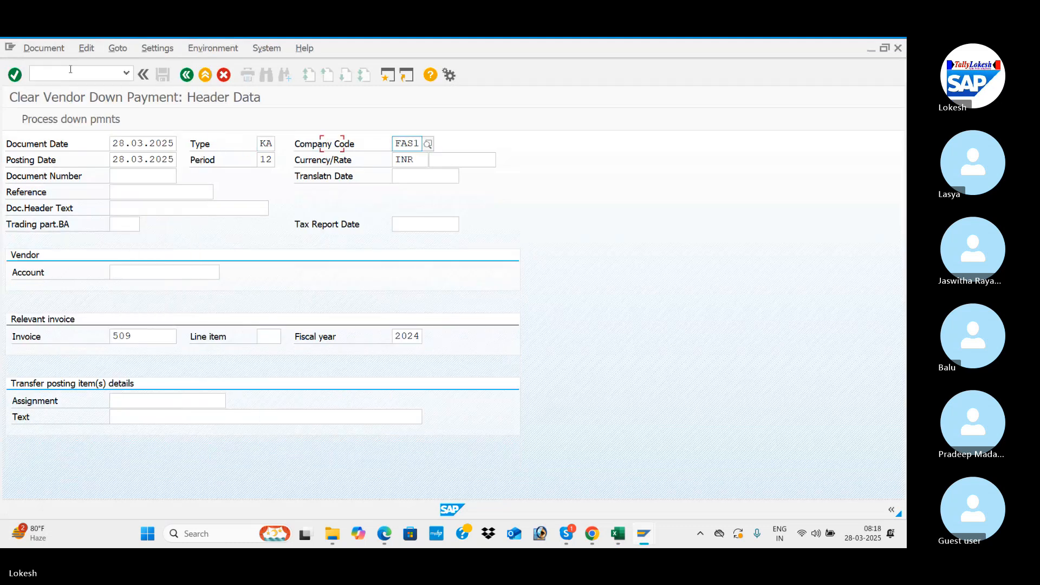
Step: Enter reference VEN -11 and document header text VENDOR DOWN PAYMENT for the down payment clearing
{"action": "key", "text": "Tab"}
{"action": "key", "text": "Tab"}
{"action": "key", "text": "Tab"}
{"action": "key", "text": "Tab"}
{"action": "key", "text": "Tab"}
{"action": "key", "text": "Tab"}
{"action": "key", "text": "Tab"}
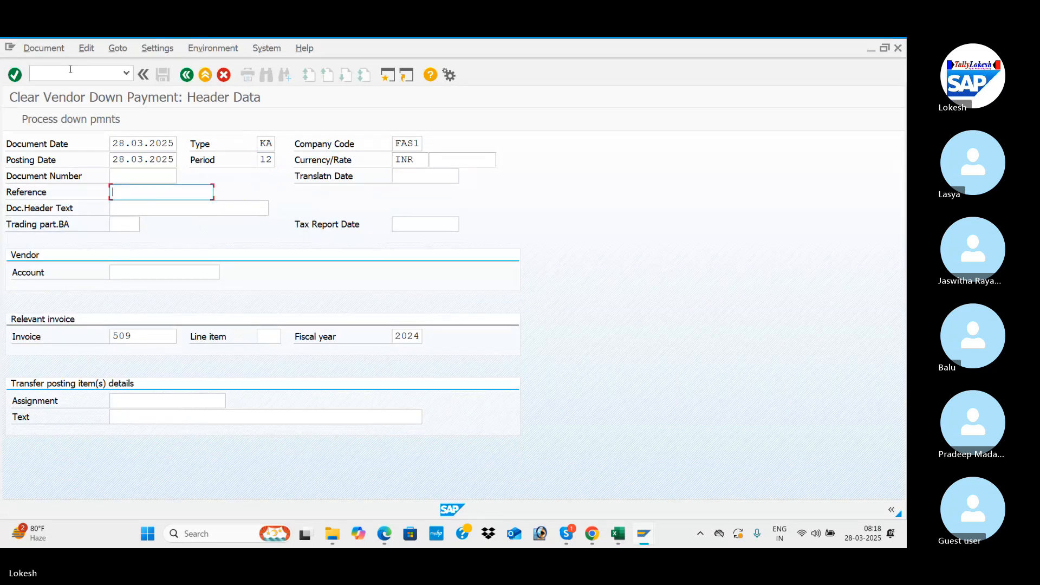
{"action": "key", "text": "Down"}
{"action": "key", "text": "Down"}
{"action": "key", "text": "Tab"}
{"action": "key", "text": "Down"}
{"action": "key", "text": "Down"}
{"action": "key", "text": "Tab"}
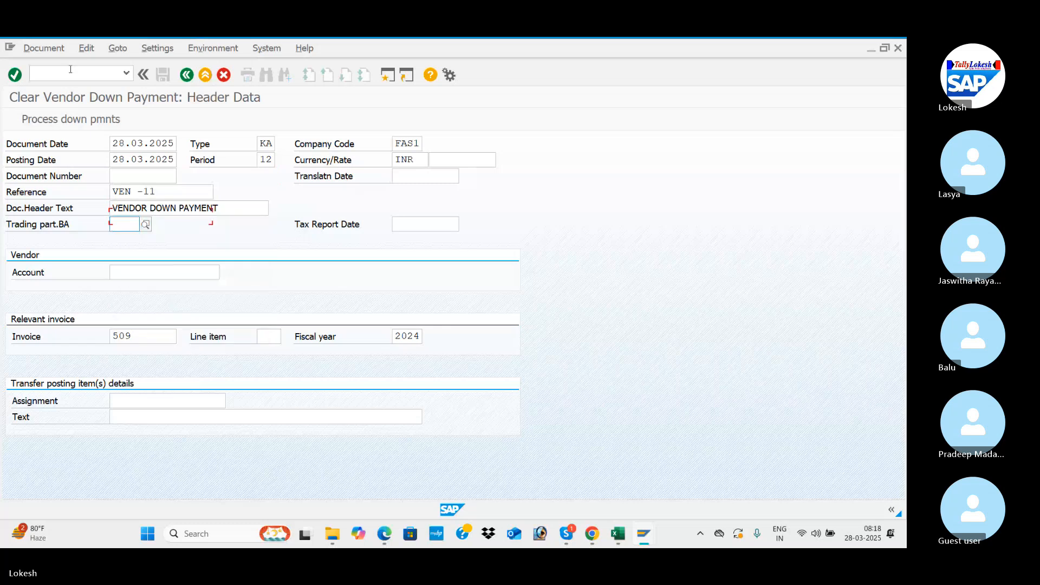
Step: Enter the vendor account and set the transfer posting item text to VENDOR INVOICE
{"action": "key", "text": "Tab"}
{"action": "key", "text": "Tab"}
{"action": "key", "text": "Down"}
{"action": "key", "text": "Down"}
{"action": "key", "text": "Tab"}
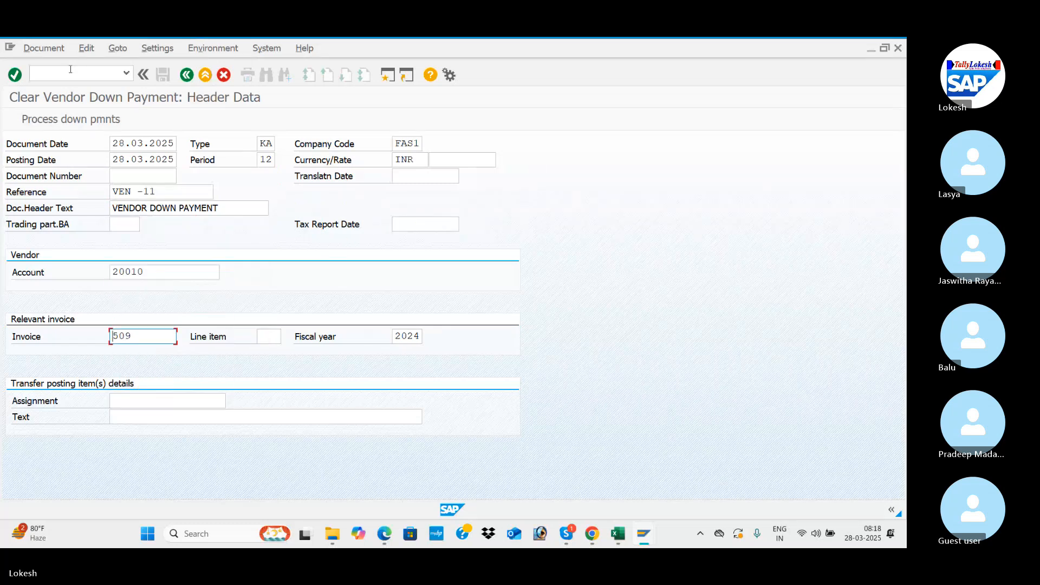
{"action": "key", "text": "Tab"}
{"action": "key", "text": "Tab"}
{"action": "key", "text": "Tab"}
{"action": "key", "text": "Tab"}
{"action": "key", "text": "Down"}
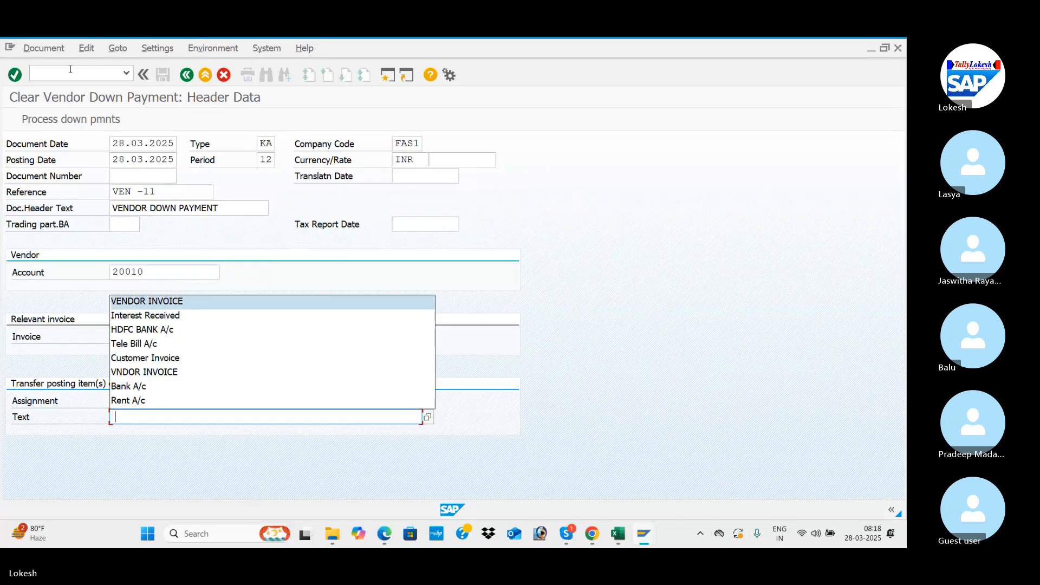
{"action": "key", "text": "Return"}
Step: Process the vendor's down payments, select the 100.000,0 item and try to post its clearing
{"action": "left_click", "coordinate": [15, 74]}
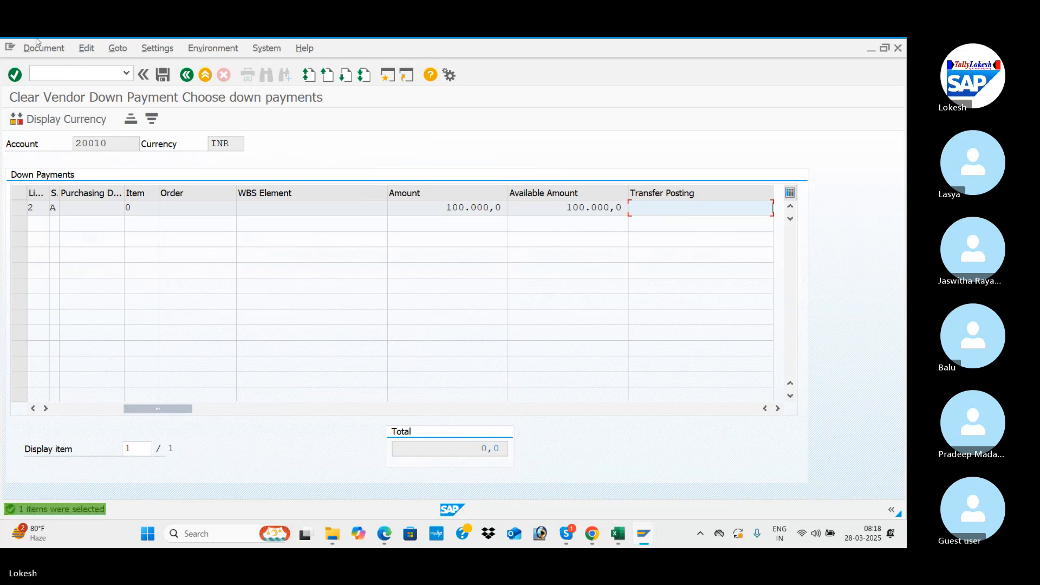
{"action": "left_click", "coordinate": [21, 208]}
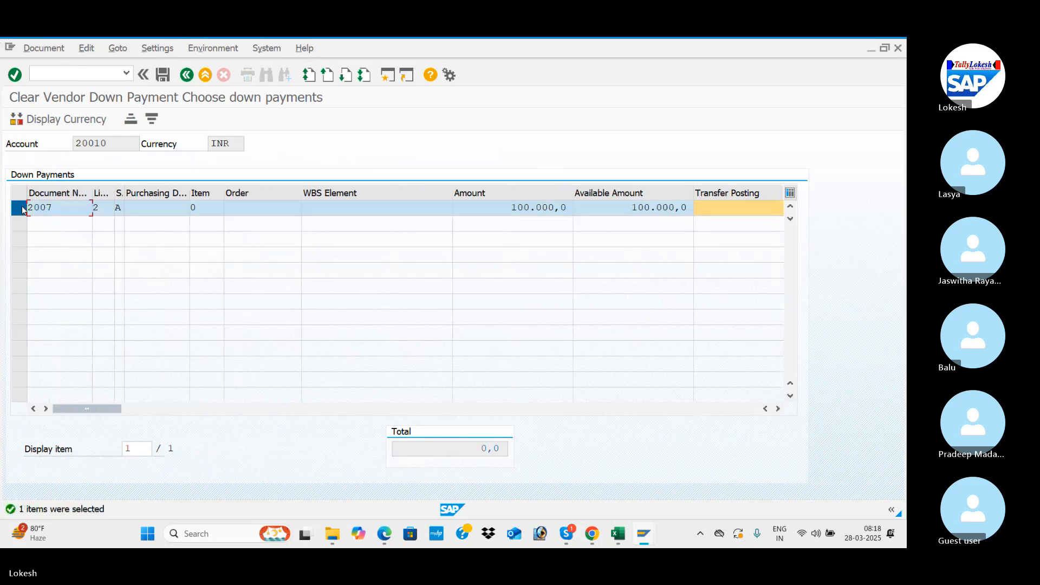
{"action": "left_click", "coordinate": [163, 75]}
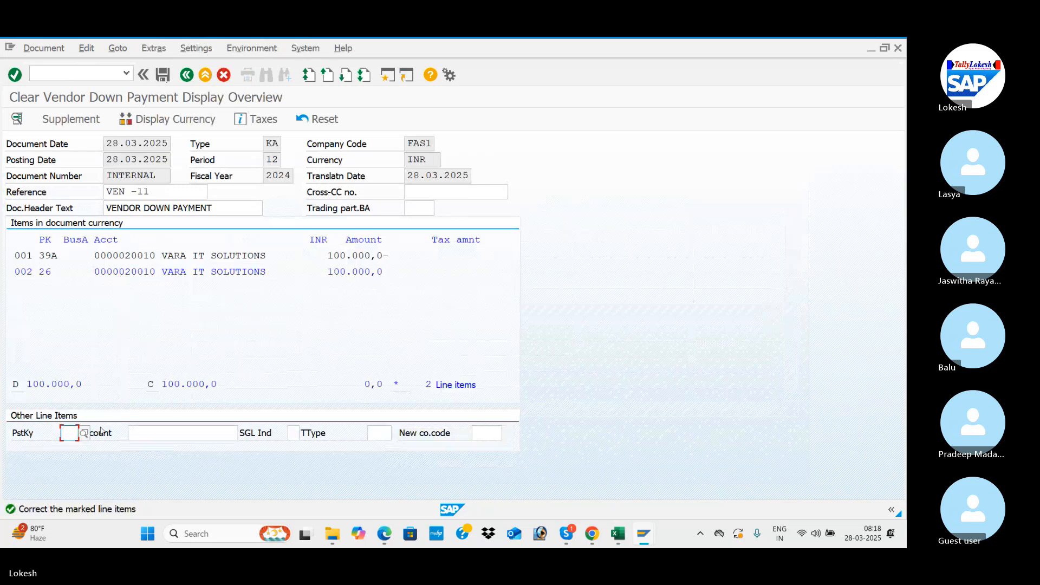
Step: Choose posting key 31 from the list for the next line item and try to post the clearing document
{"action": "left_click", "coordinate": [84, 434]}
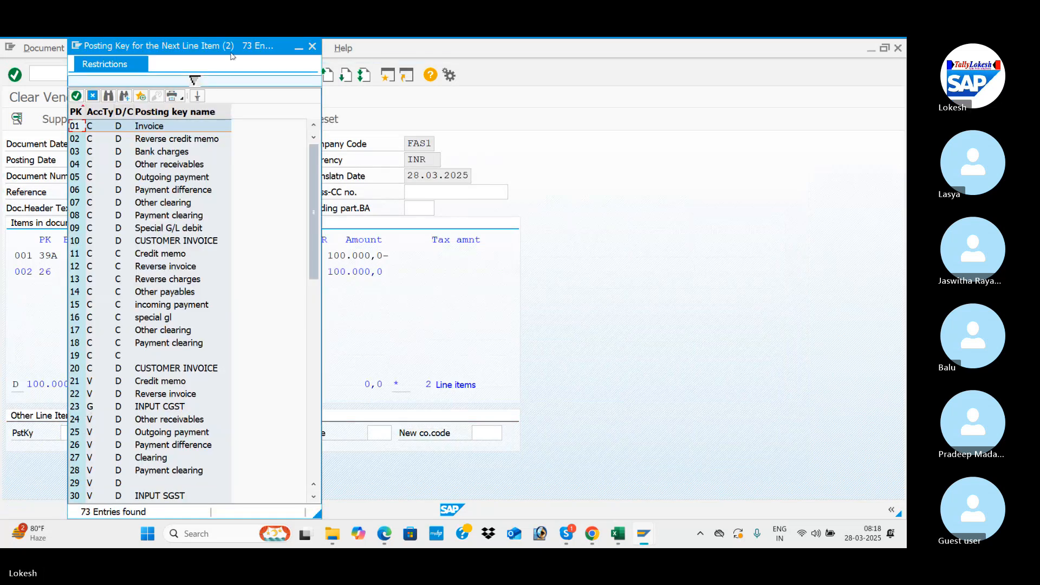
{"action": "left_click_drag", "start_coordinate": [258, 48], "coordinate": [549, 53]}
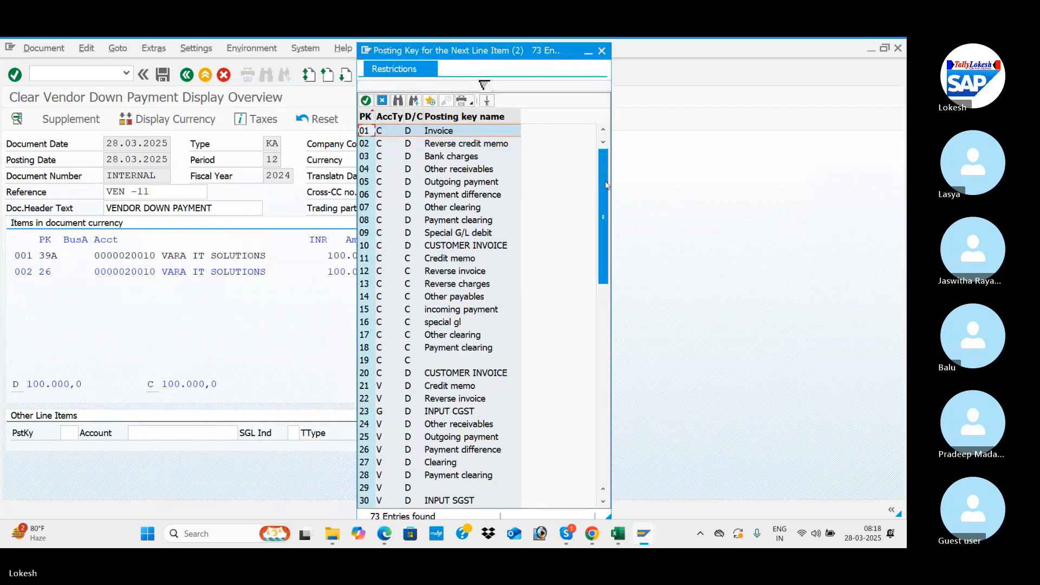
{"action": "left_click_drag", "start_coordinate": [607, 198], "coordinate": [607, 220]}
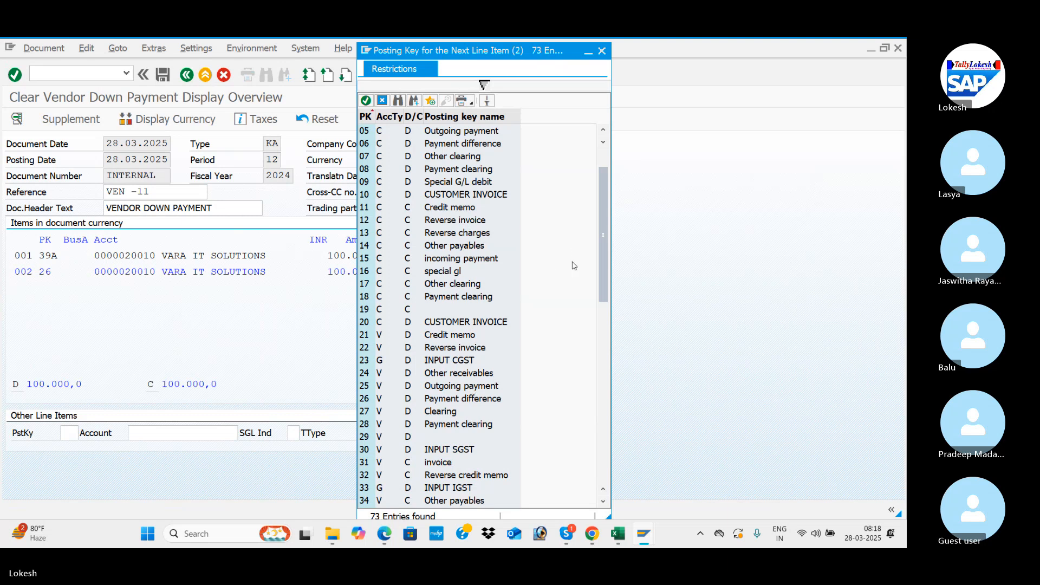
{"action": "left_click_drag", "start_coordinate": [600, 263], "coordinate": [604, 339]}
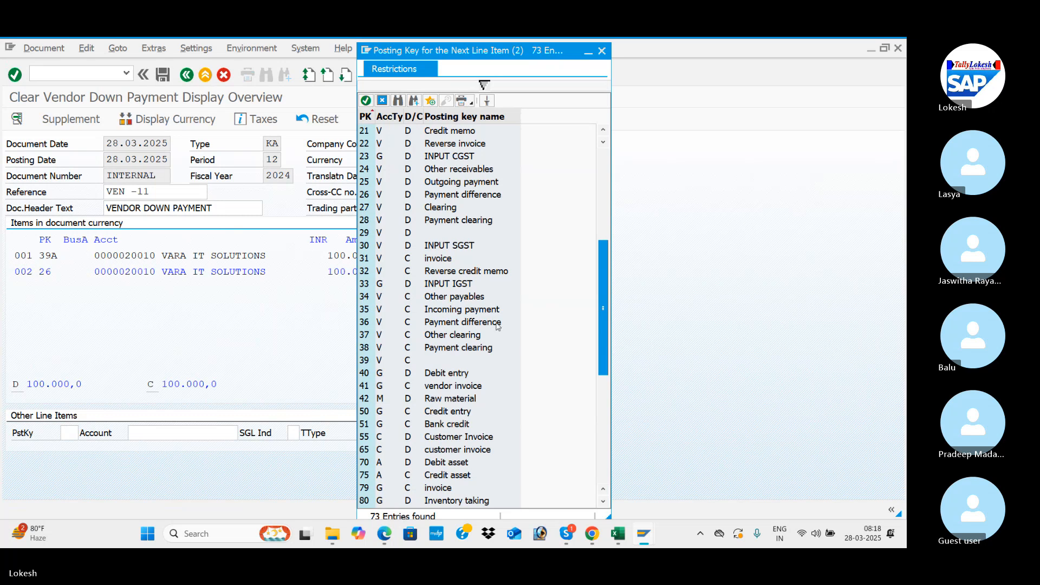
{"action": "double_click", "coordinate": [445, 258]}
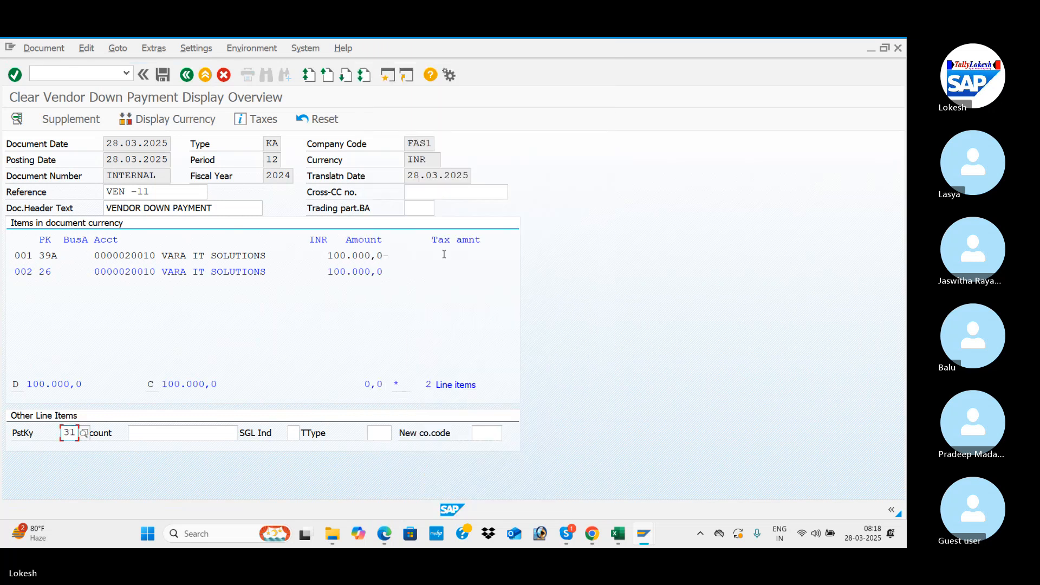
{"action": "left_click", "coordinate": [166, 77]}
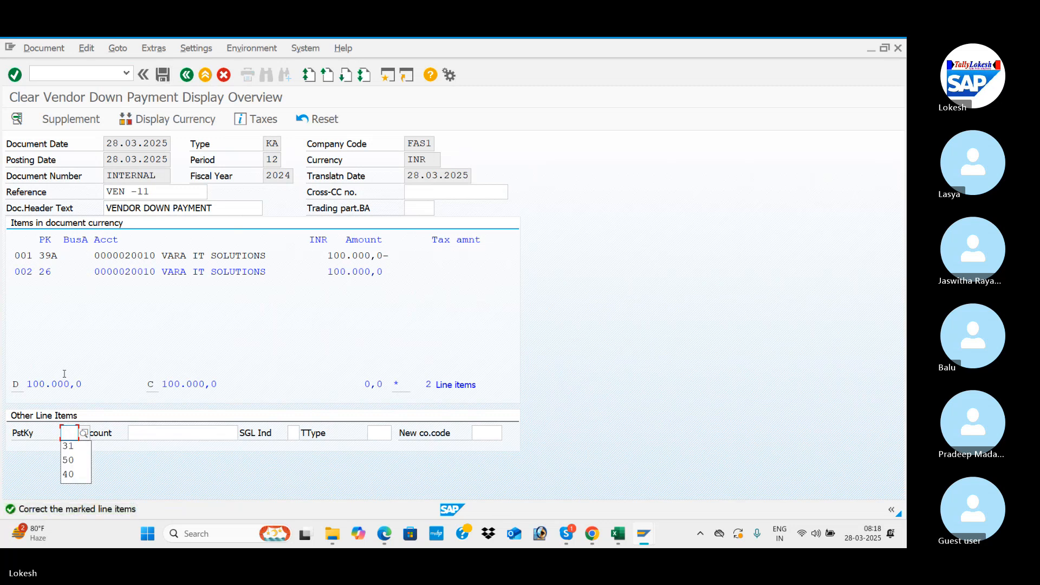
Step: Try to post the clearing document with posting key 50 and again with posting key 40
{"action": "left_click", "coordinate": [75, 462]}
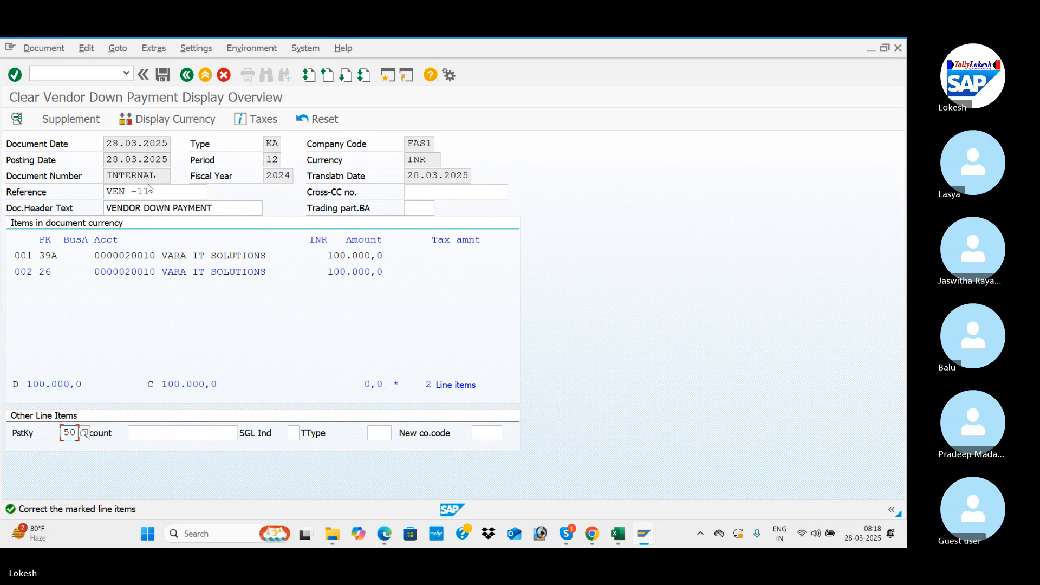
{"action": "left_click", "coordinate": [166, 77]}
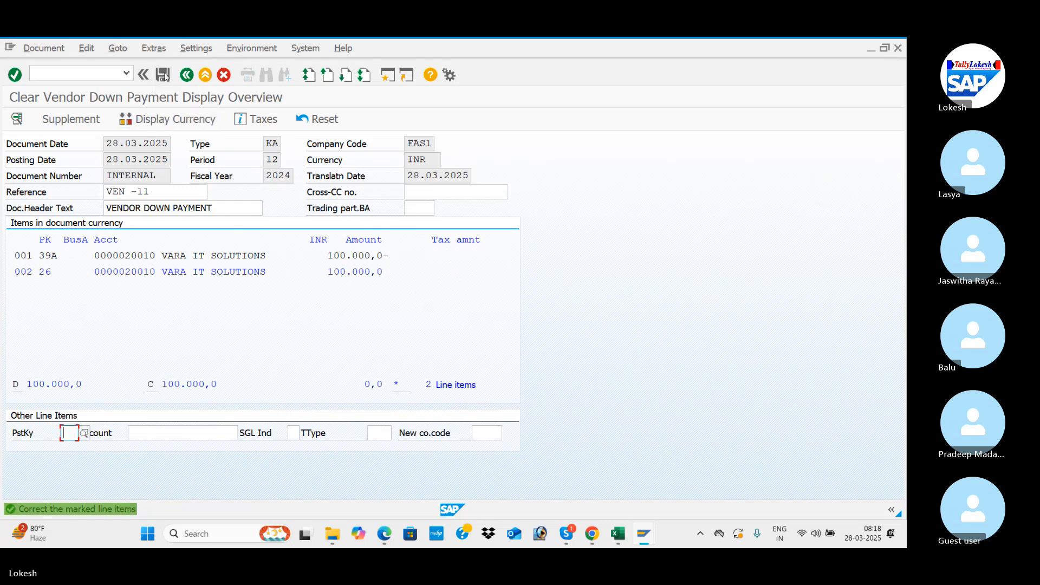
{"action": "key", "text": "space"}
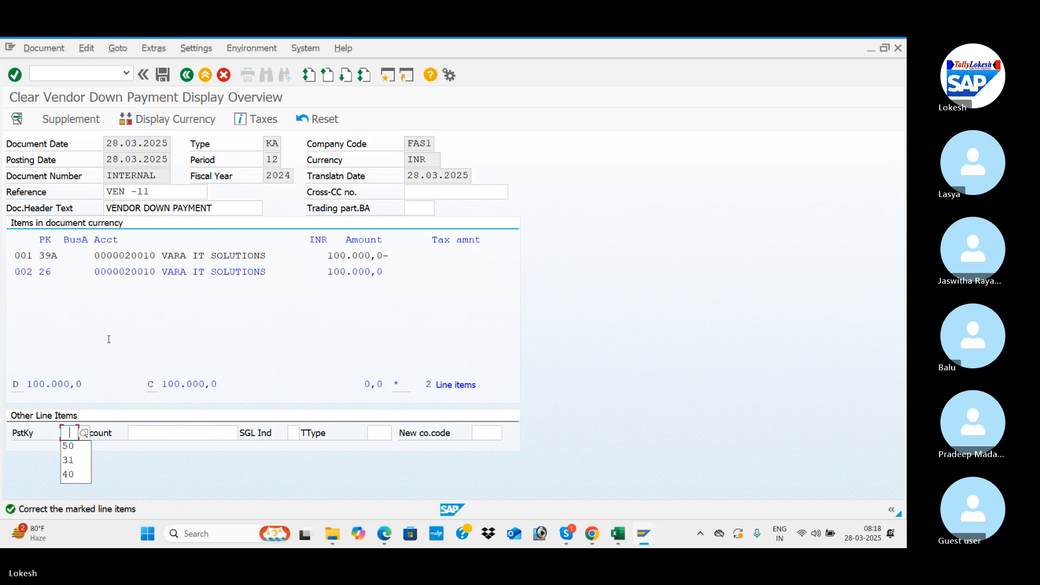
{"action": "left_click", "coordinate": [76, 474]}
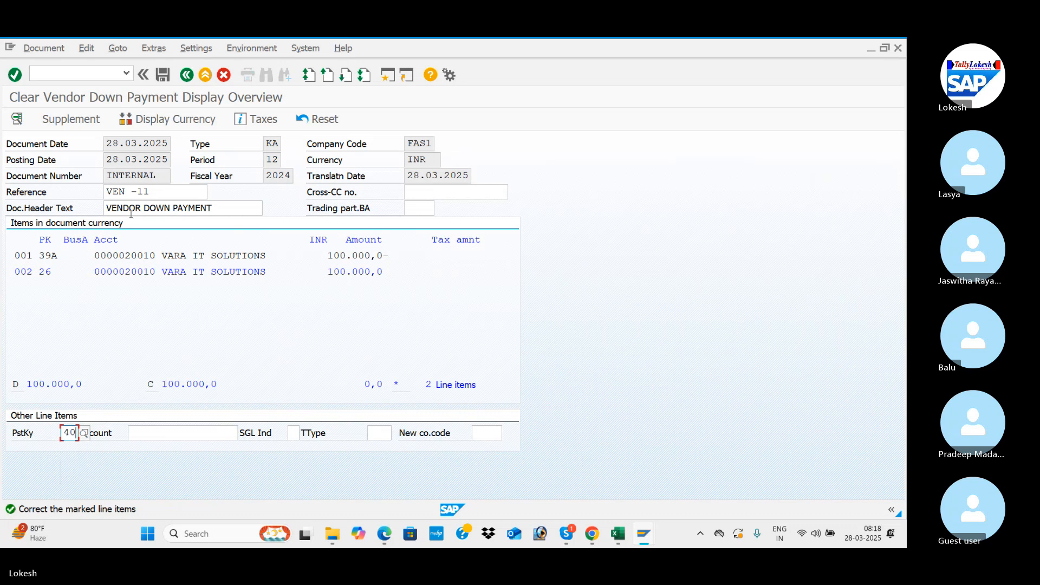
{"action": "left_click", "coordinate": [163, 77]}
{"action": "left_click", "coordinate": [189, 382]}
{"action": "double_click", "coordinate": [190, 383]}
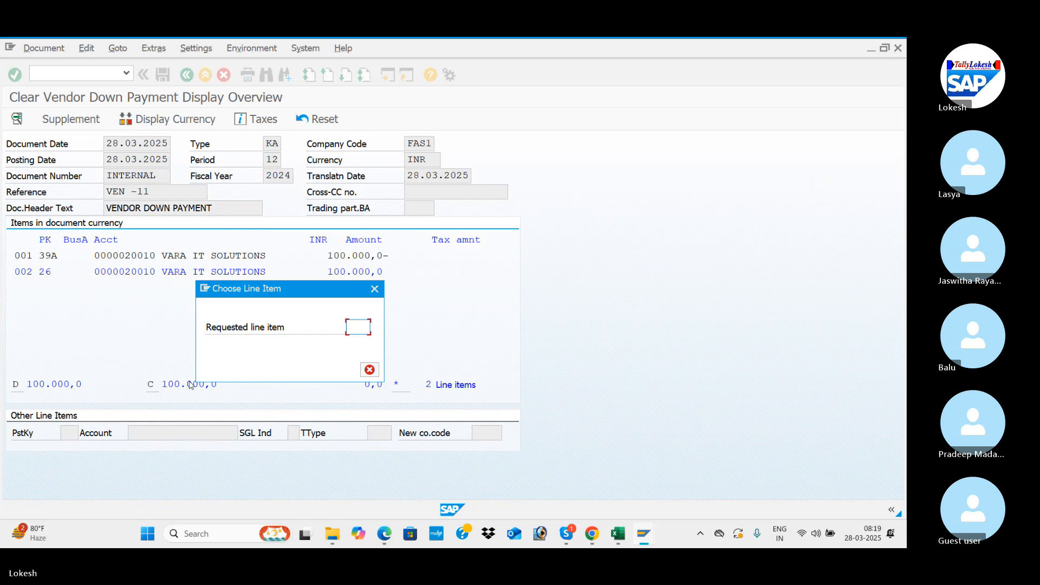
{"action": "left_click", "coordinate": [375, 290]}
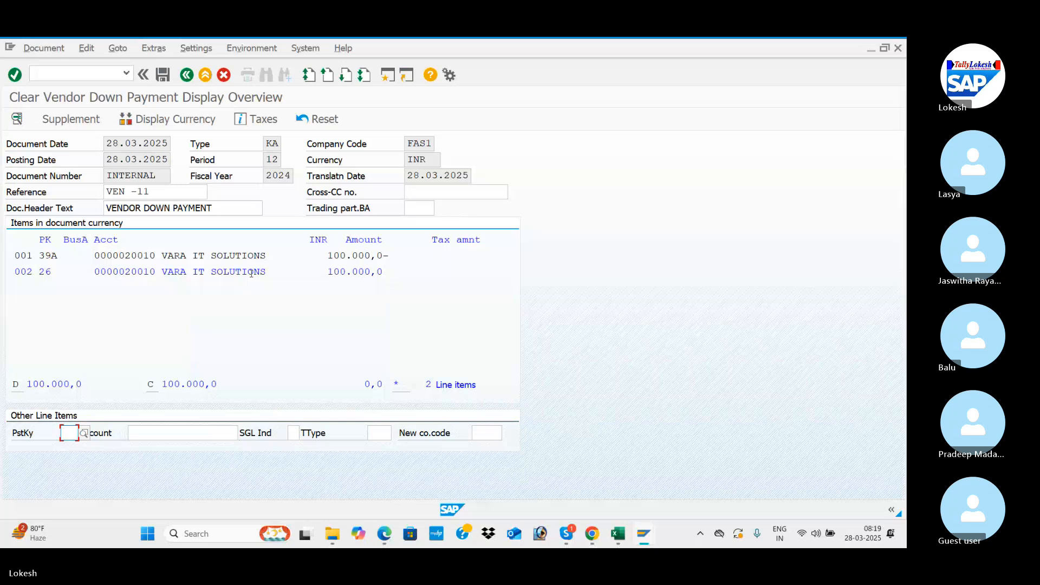
Step: Choose posting key 41 (vendor invoice) for the next line item and try to post the clearing document
{"action": "left_click", "coordinate": [84, 433]}
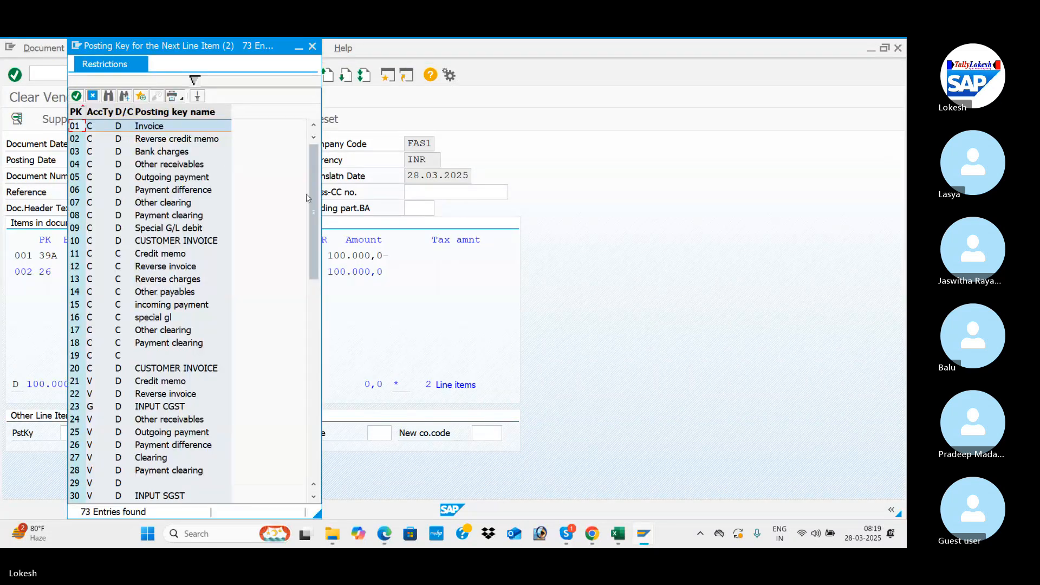
{"action": "left_click_drag", "start_coordinate": [315, 213], "coordinate": [316, 410]}
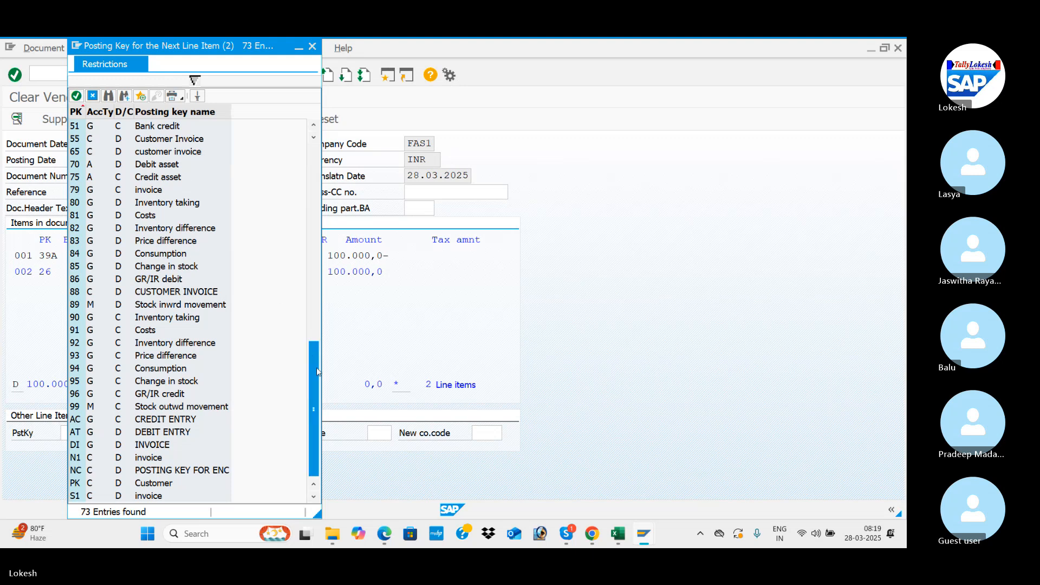
{"action": "left_click_drag", "start_coordinate": [318, 373], "coordinate": [311, 320]}
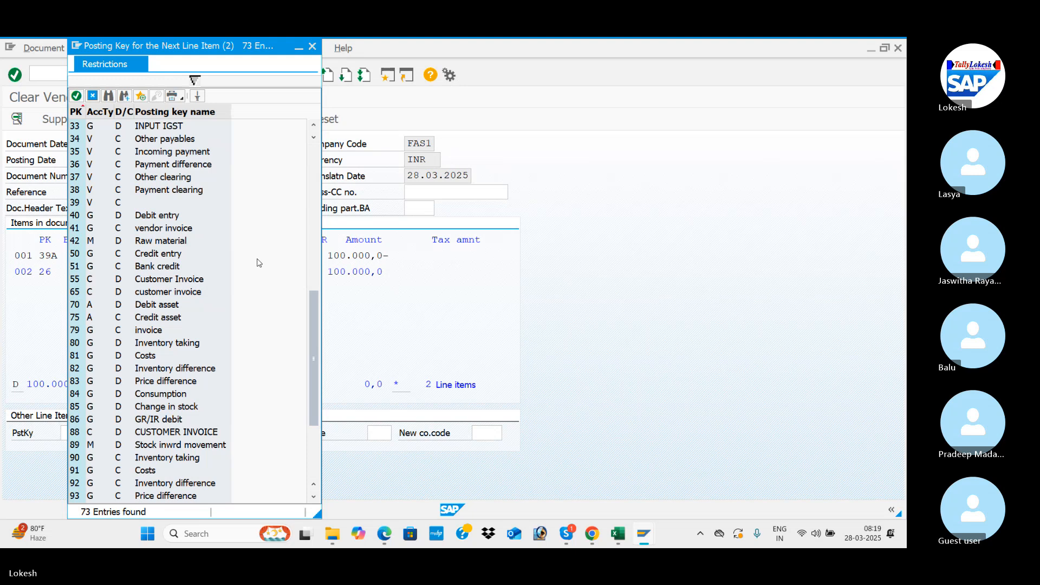
{"action": "double_click", "coordinate": [152, 232]}
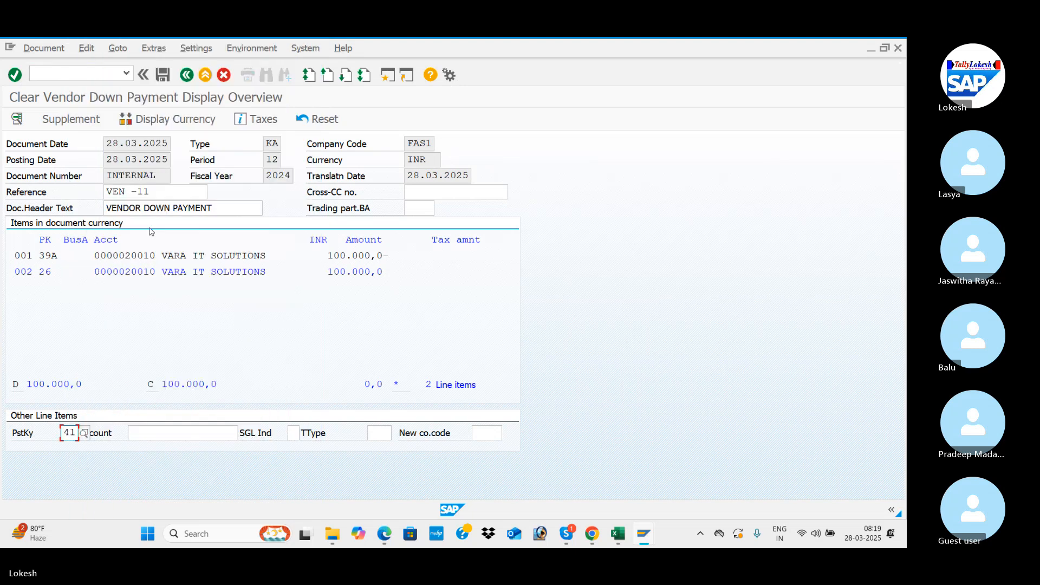
{"action": "left_click", "coordinate": [162, 76]}
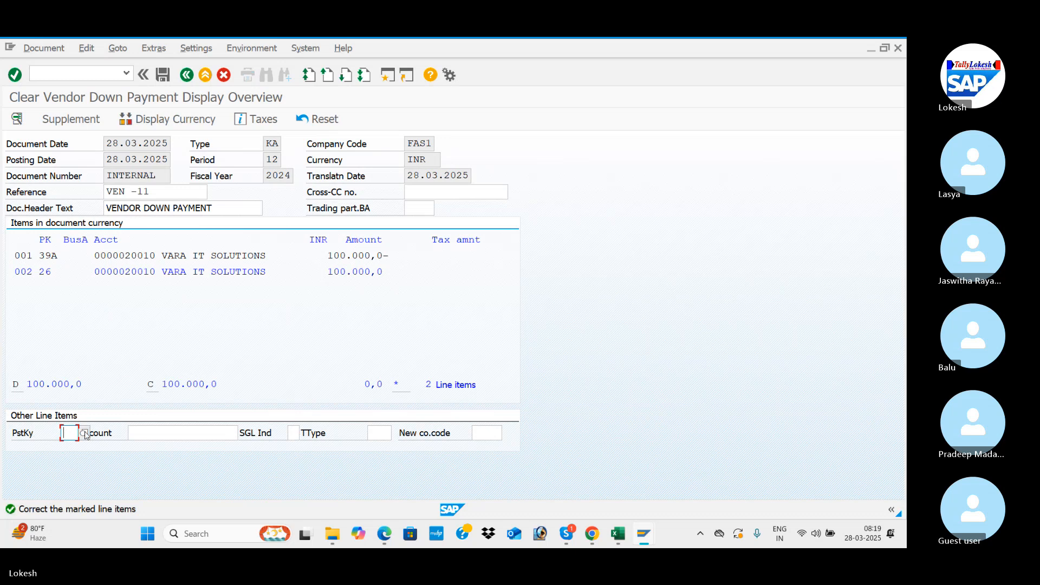
Step: Open the list of available posting keys for the next line item
{"action": "left_click", "coordinate": [84, 432]}
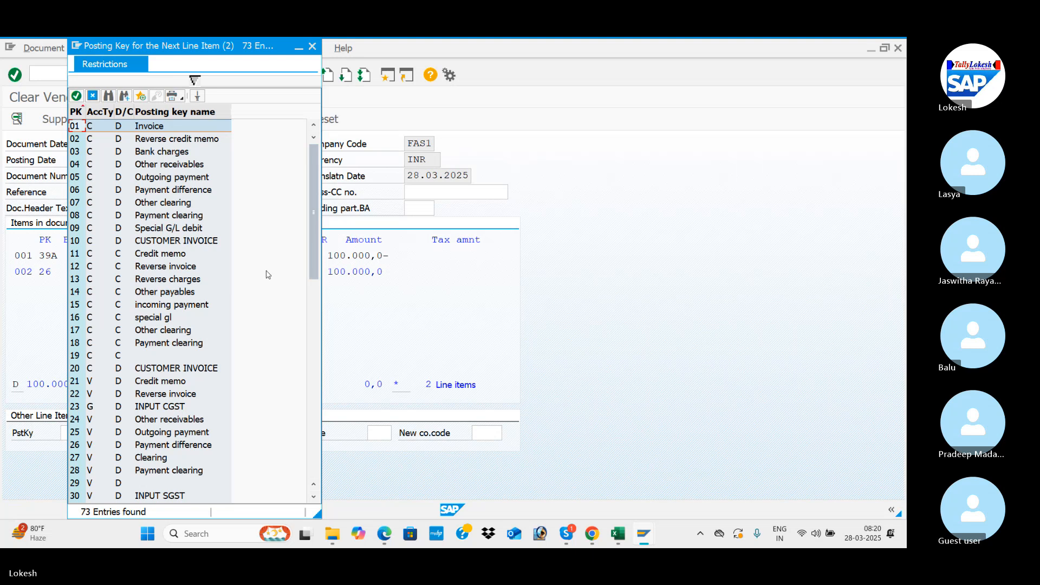
Step: Choose posting key 16 (special gl) for the next line item and try to post the clearing document
{"action": "left_click_drag", "start_coordinate": [317, 256], "coordinate": [312, 304]}
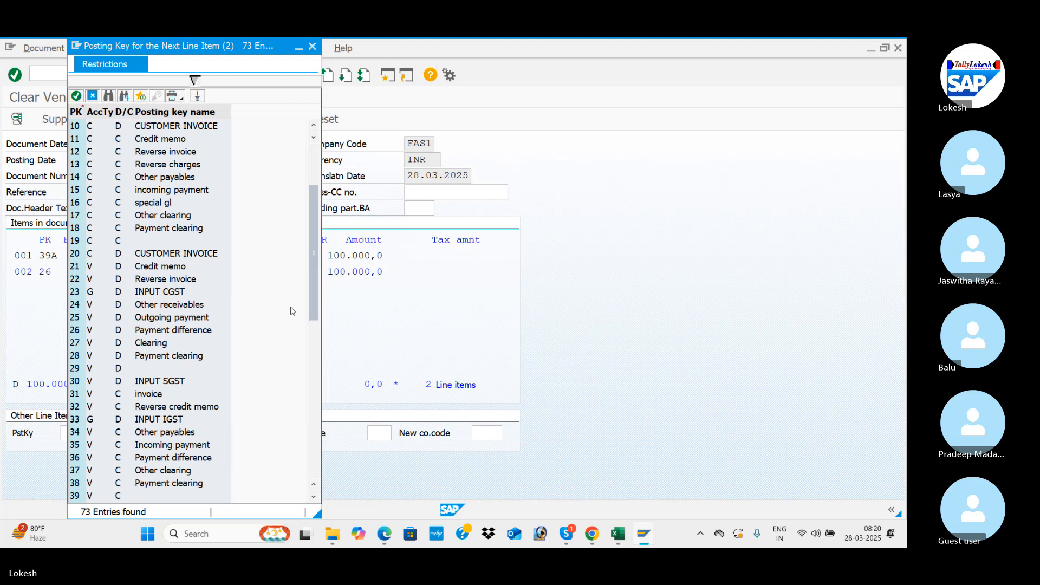
{"action": "left_click_drag", "start_coordinate": [313, 285], "coordinate": [308, 373]}
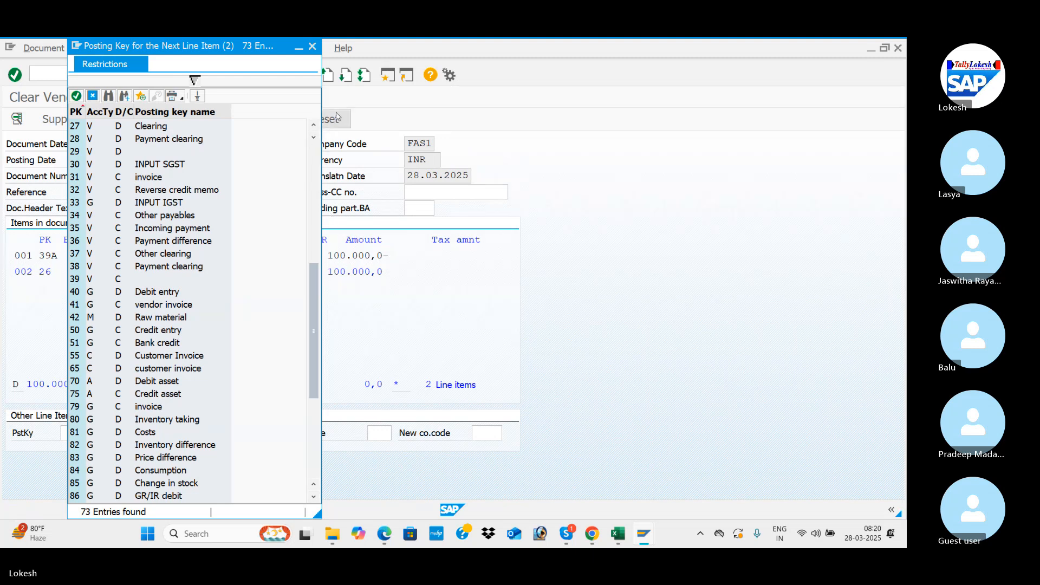
{"action": "left_click_drag", "start_coordinate": [317, 278], "coordinate": [312, 363]}
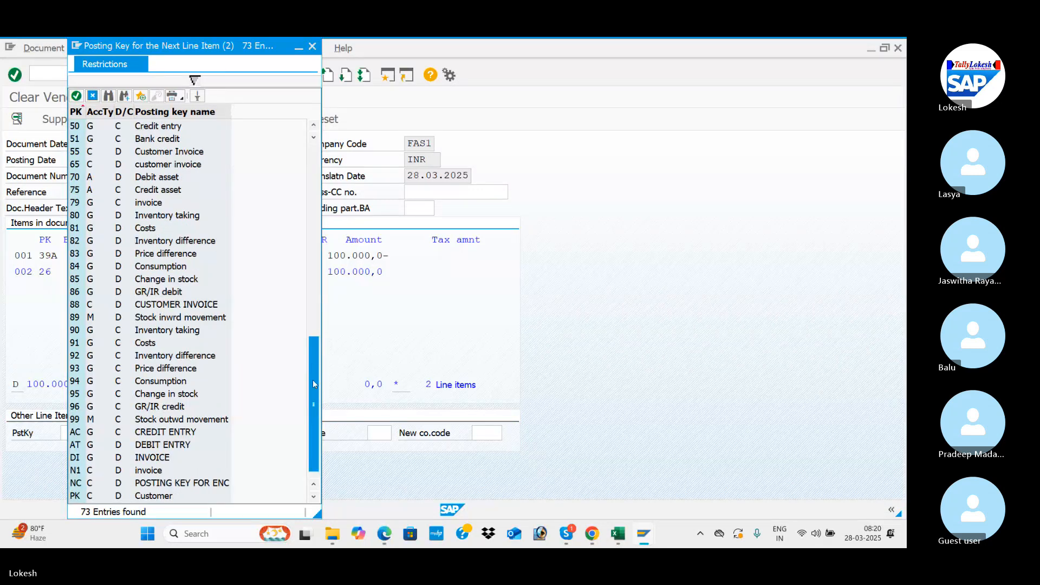
{"action": "left_click_drag", "start_coordinate": [313, 384], "coordinate": [320, 221]}
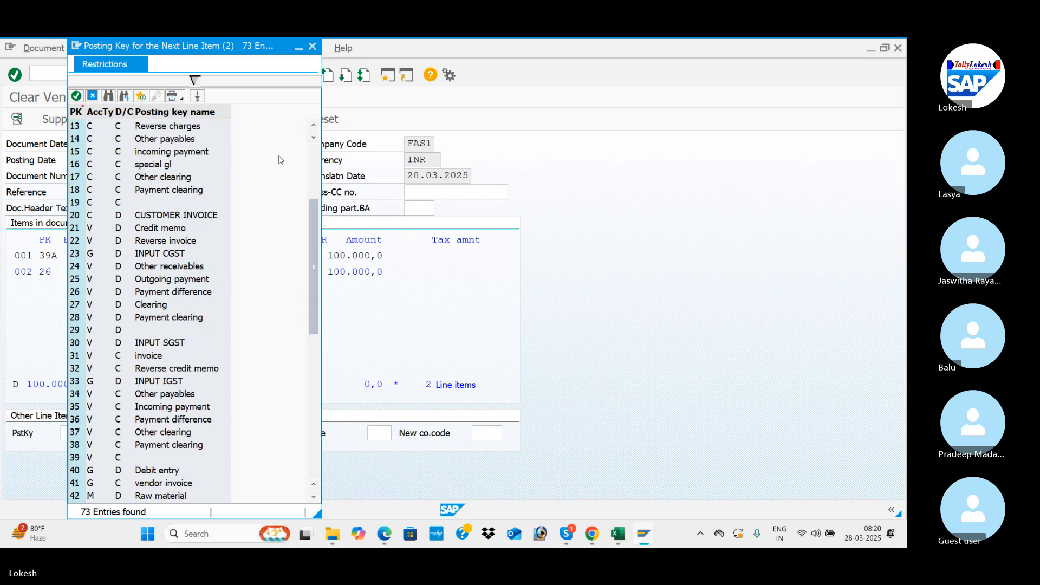
{"action": "double_click", "coordinate": [162, 169]}
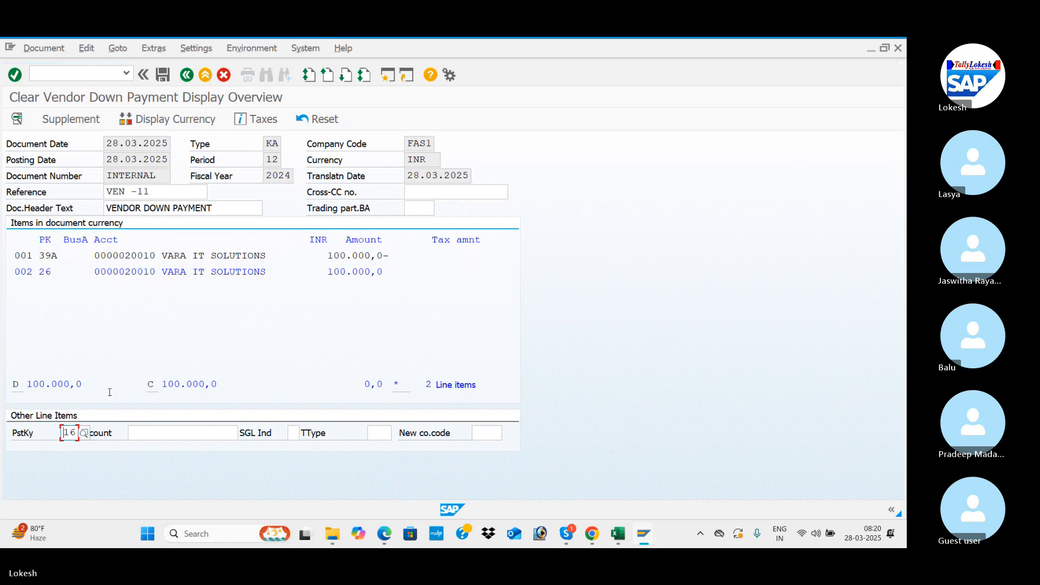
{"action": "left_click", "coordinate": [164, 76]}
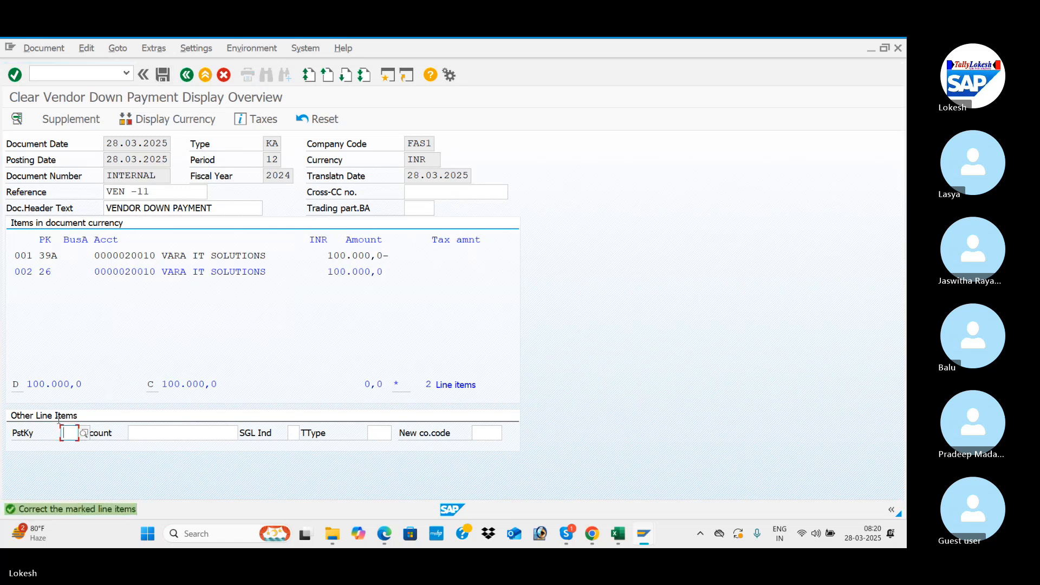
Step: Choose posting key 21 (Credit memo) for the next line item and try to post the clearing document
{"action": "left_click", "coordinate": [85, 434]}
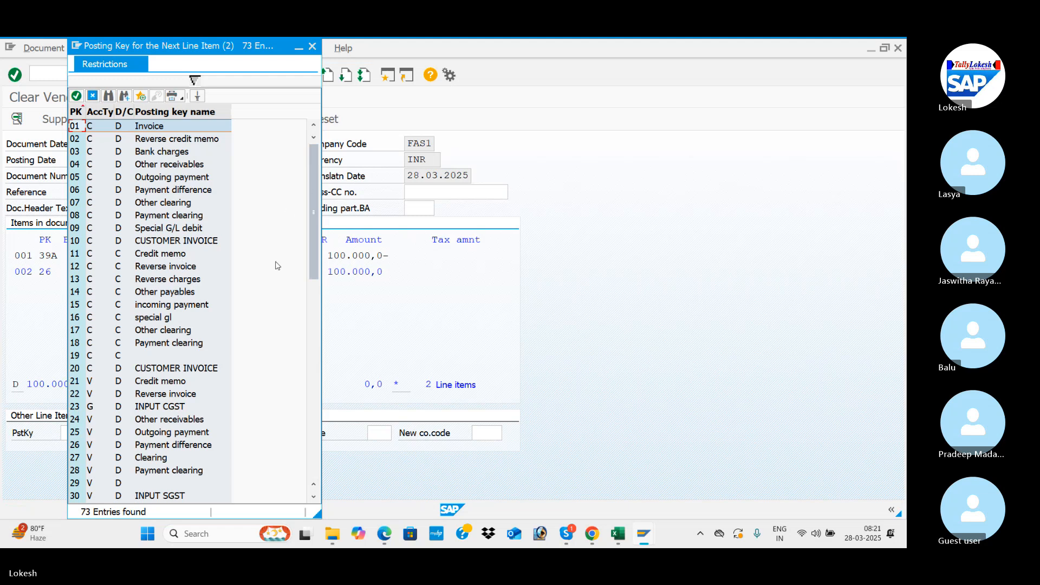
{"action": "double_click", "coordinate": [172, 385]}
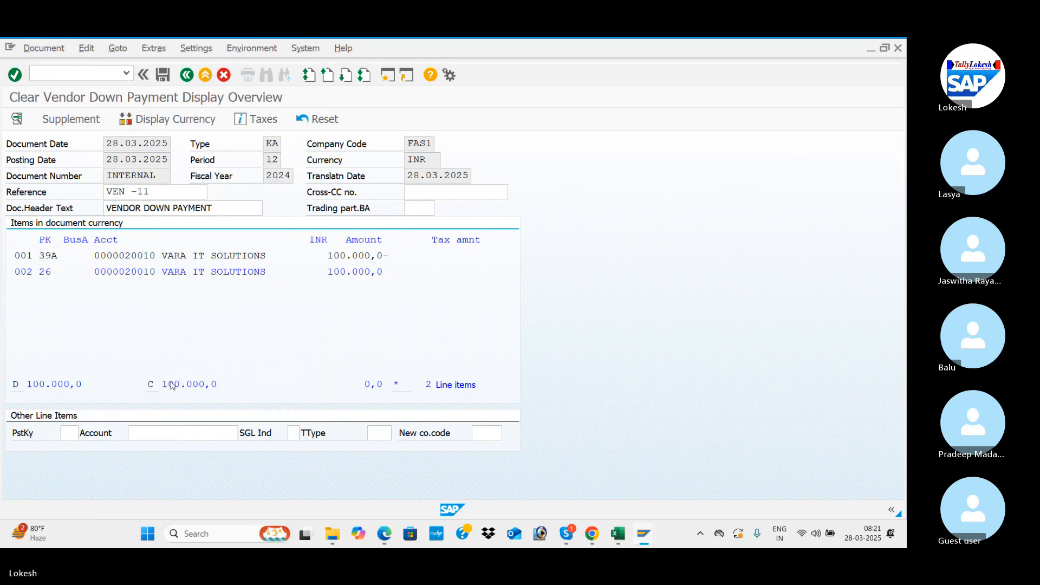
{"action": "left_click", "coordinate": [163, 75]}
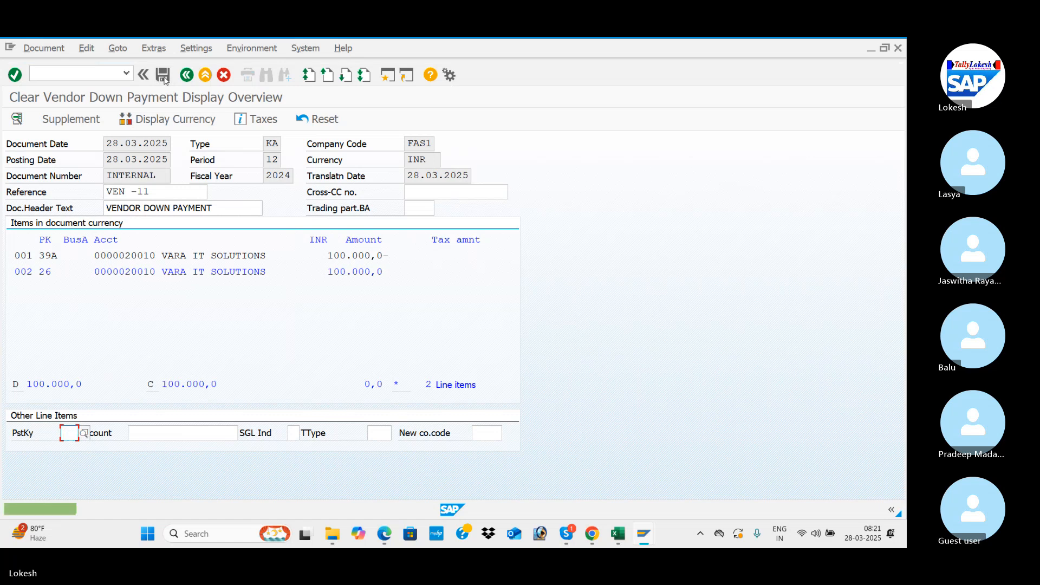
Step: Look through the available posting keys, choose 36 (Payment difference) for the next line item and try to post the clearing document
{"action": "left_click", "coordinate": [84, 432]}
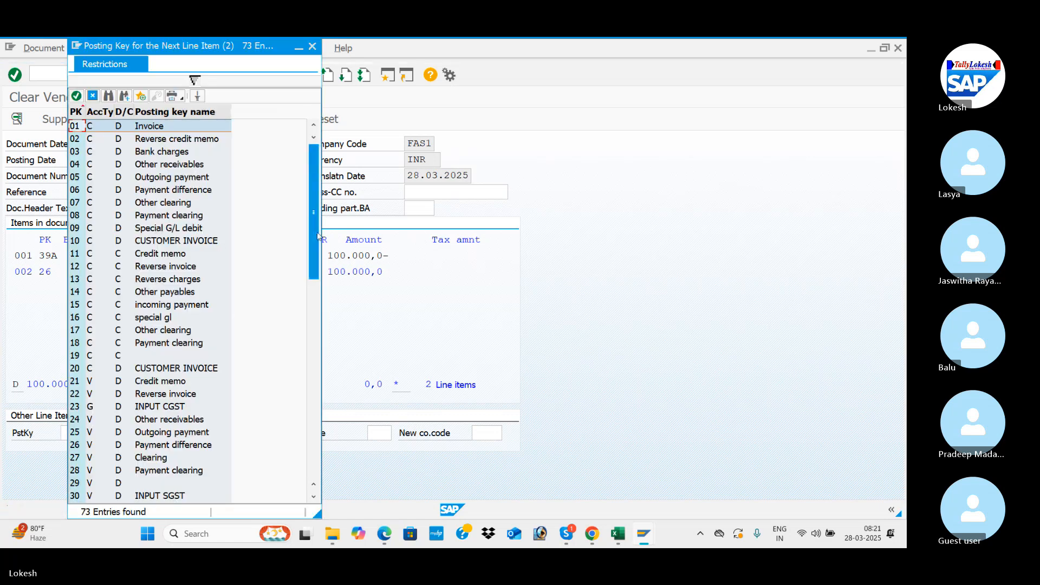
{"action": "left_click_drag", "start_coordinate": [319, 240], "coordinate": [316, 269]}
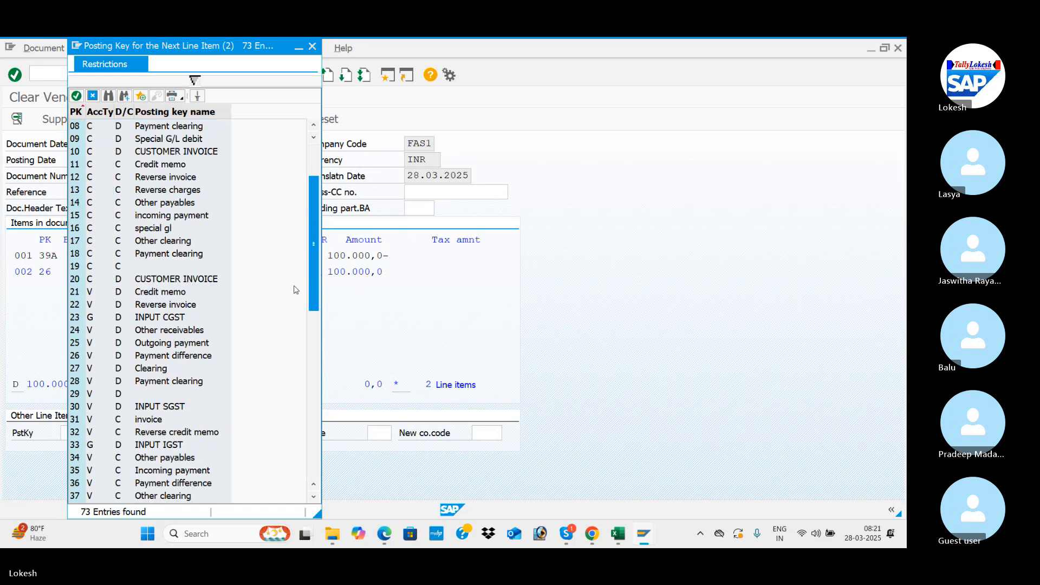
{"action": "left_click", "coordinate": [180, 382]}
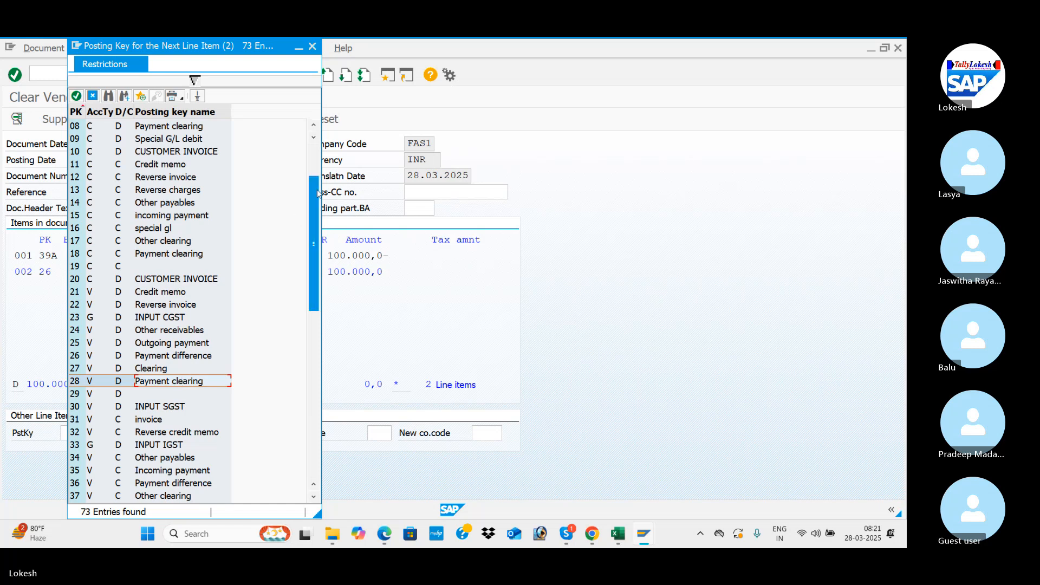
{"action": "left_click_drag", "start_coordinate": [317, 194], "coordinate": [306, 351]}
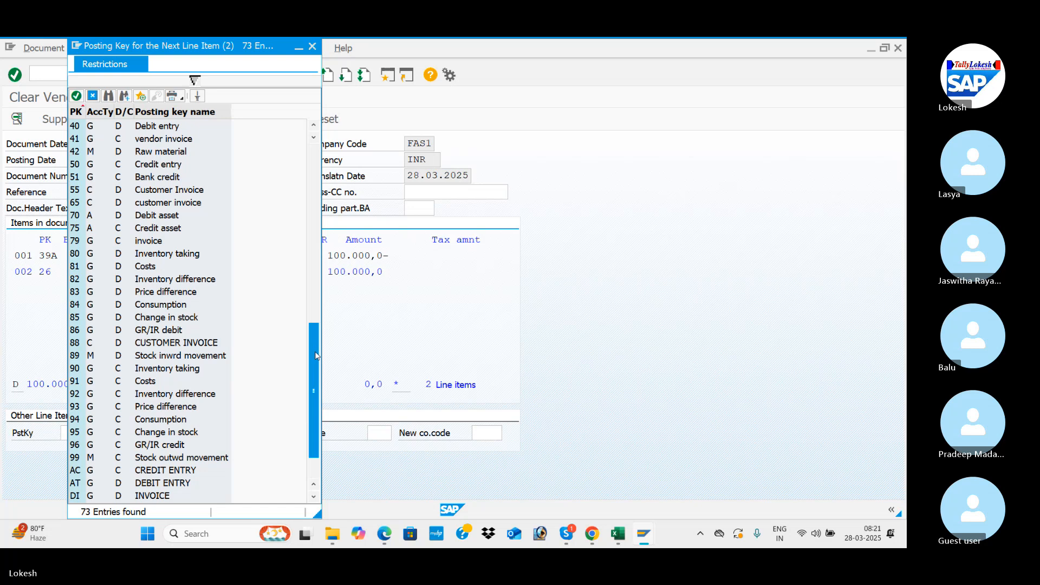
{"action": "left_click_drag", "start_coordinate": [316, 356], "coordinate": [324, 275]}
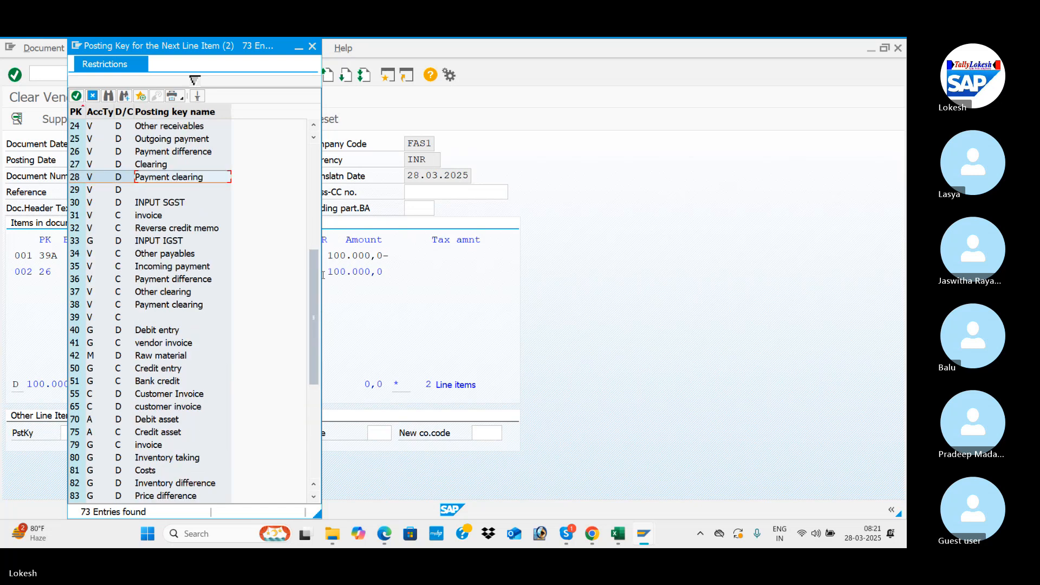
{"action": "double_click", "coordinate": [183, 281]}
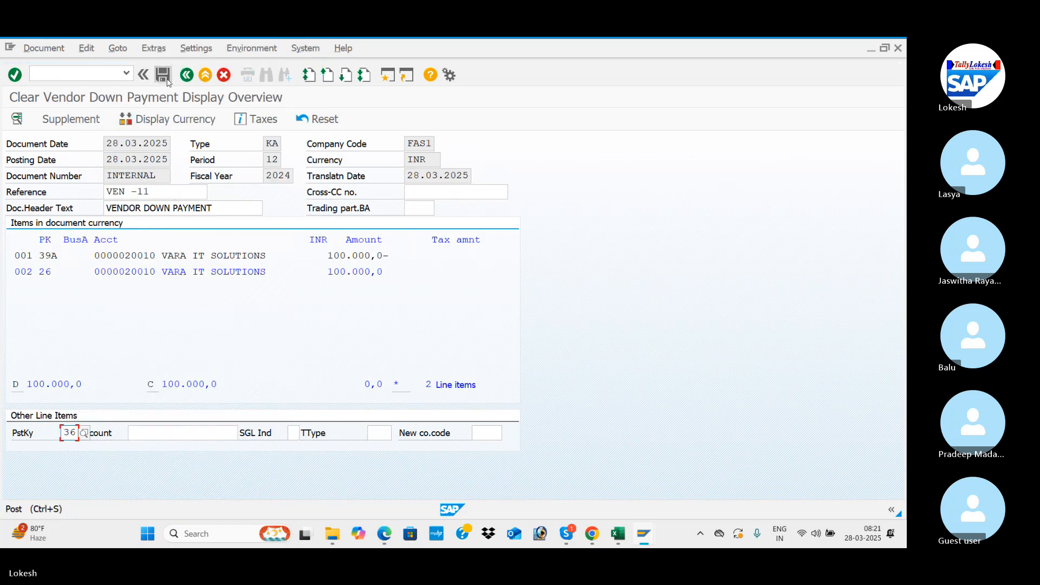
{"action": "left_click", "coordinate": [164, 76]}
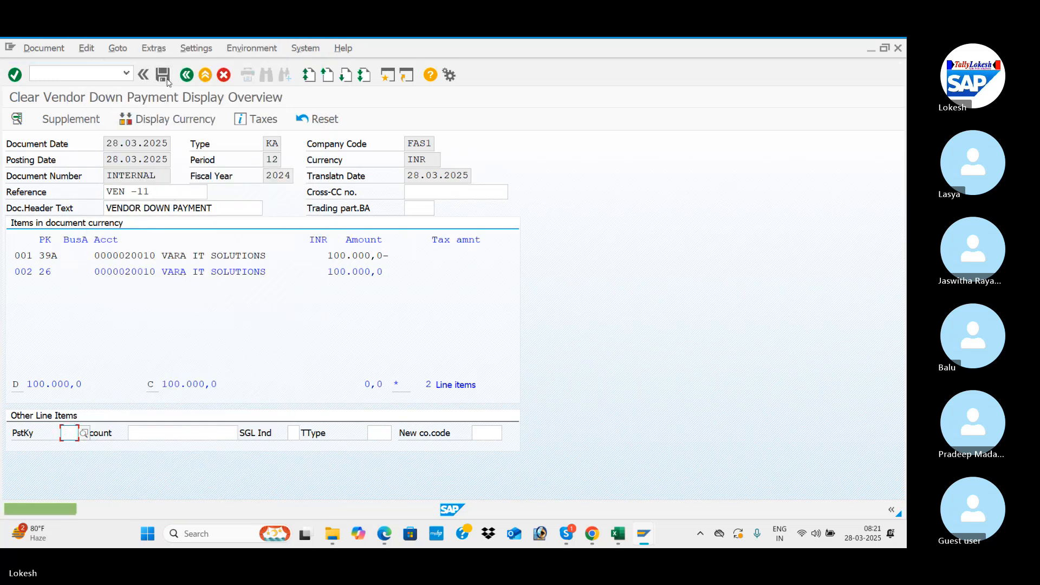
Step: Try to post the clearing document with posting key 22 (Reverse invoice) and again with posting key 01 (Invoice)
{"action": "left_click", "coordinate": [85, 433]}
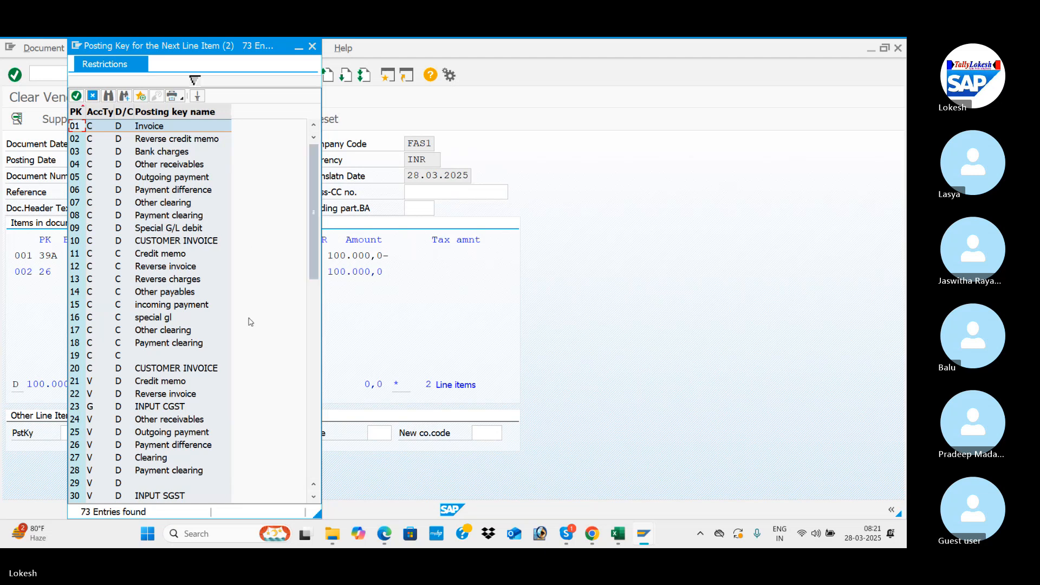
{"action": "double_click", "coordinate": [171, 394]}
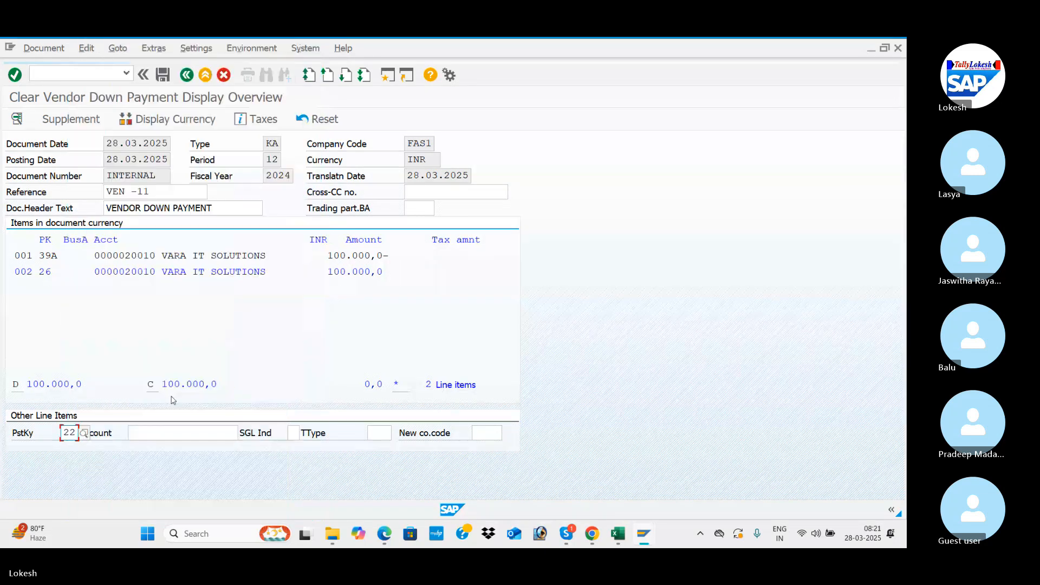
{"action": "left_click", "coordinate": [164, 78]}
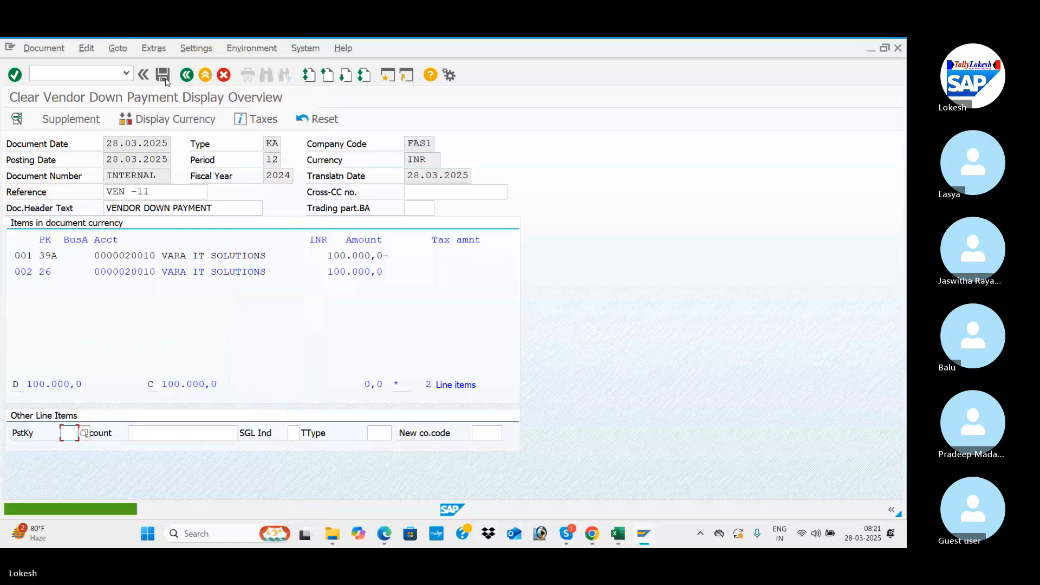
{"action": "left_click", "coordinate": [85, 433]}
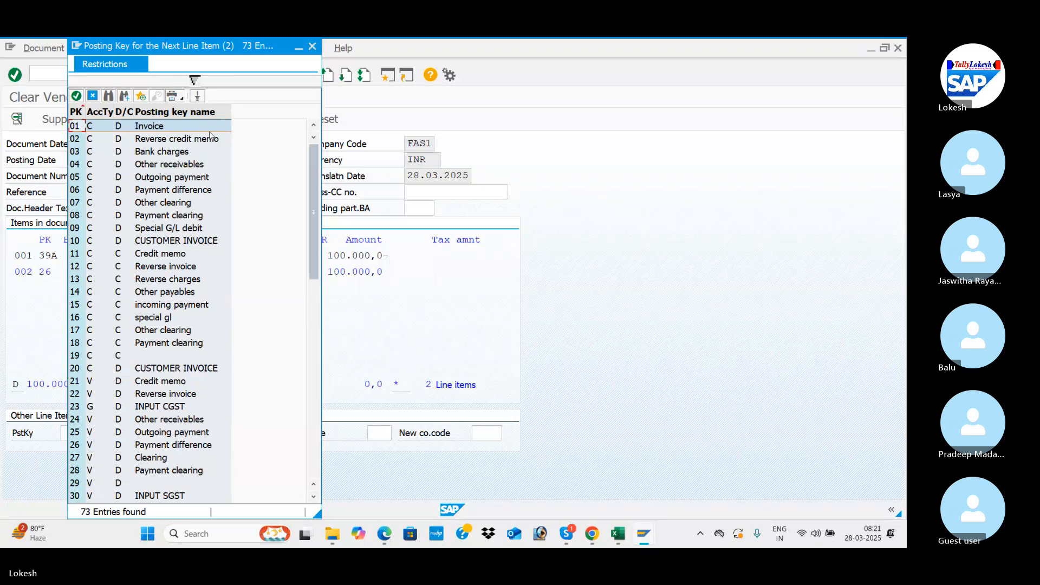
{"action": "key", "text": "Escape"}
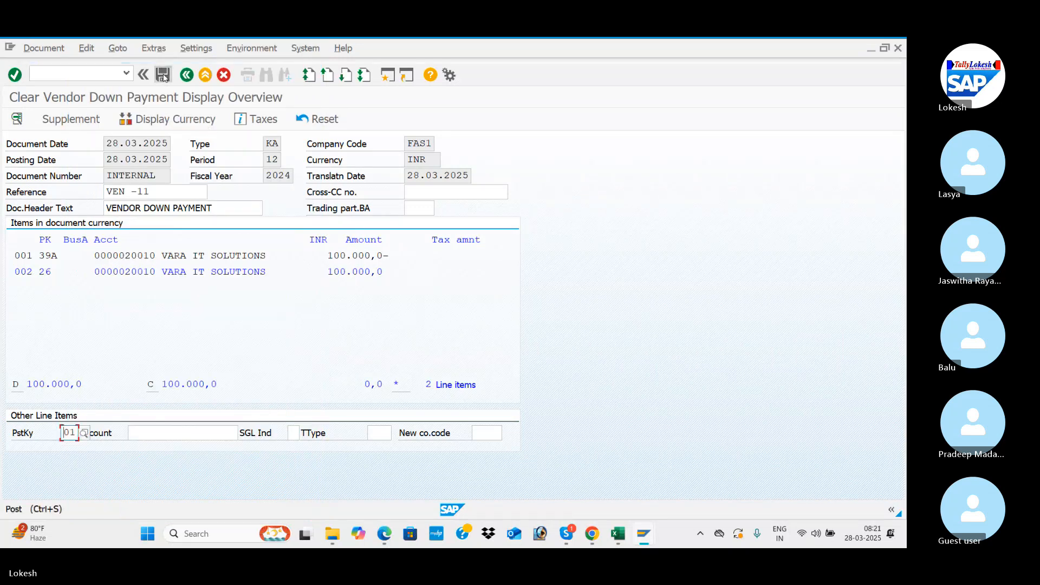
{"action": "left_click", "coordinate": [164, 76]}
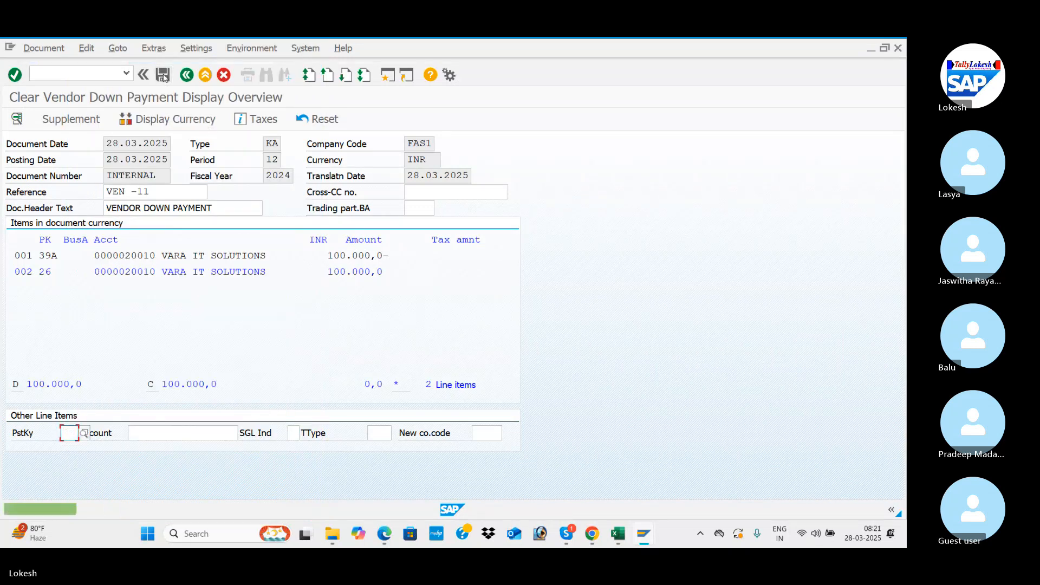
Step: Choose posting key 25 (Outgoing payment) for the next line item and try to post the clearing document
{"action": "left_click", "coordinate": [84, 434]}
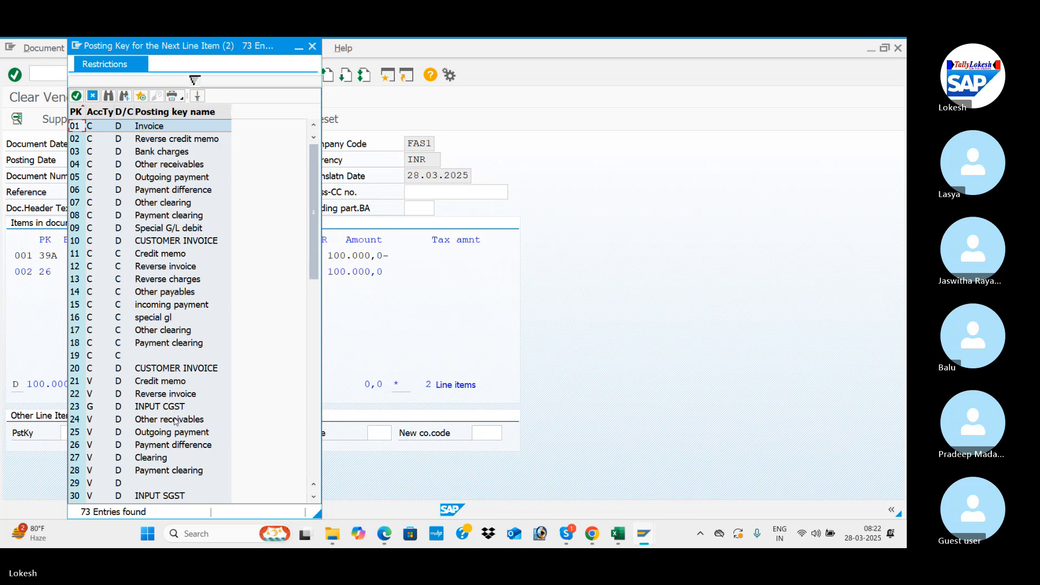
{"action": "double_click", "coordinate": [179, 437]}
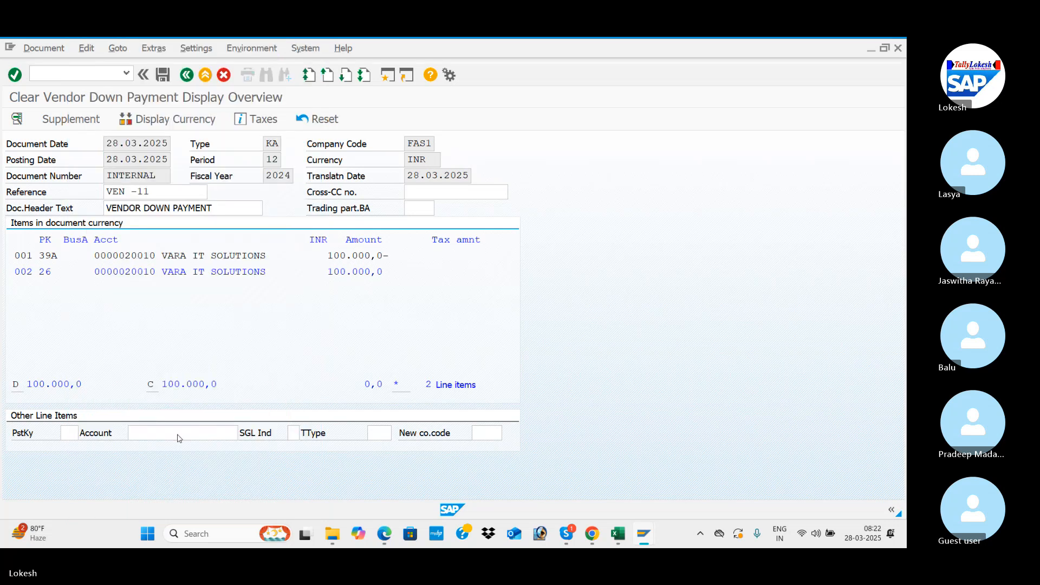
{"action": "left_click", "coordinate": [164, 74]}
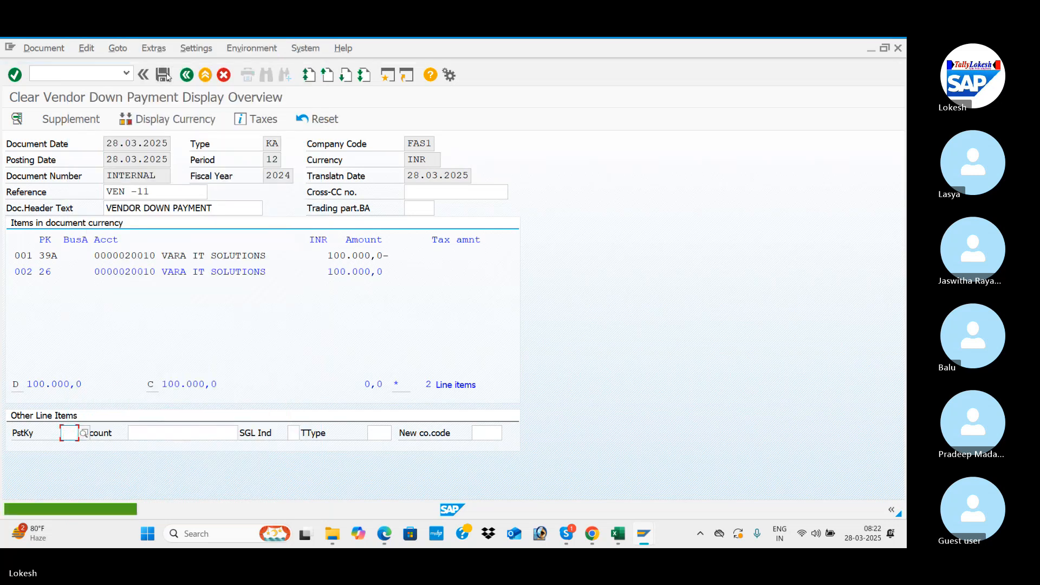
Step: Choose posting key 27 (Clearing) for the next line item and try to post the clearing document
{"action": "left_click", "coordinate": [84, 433]}
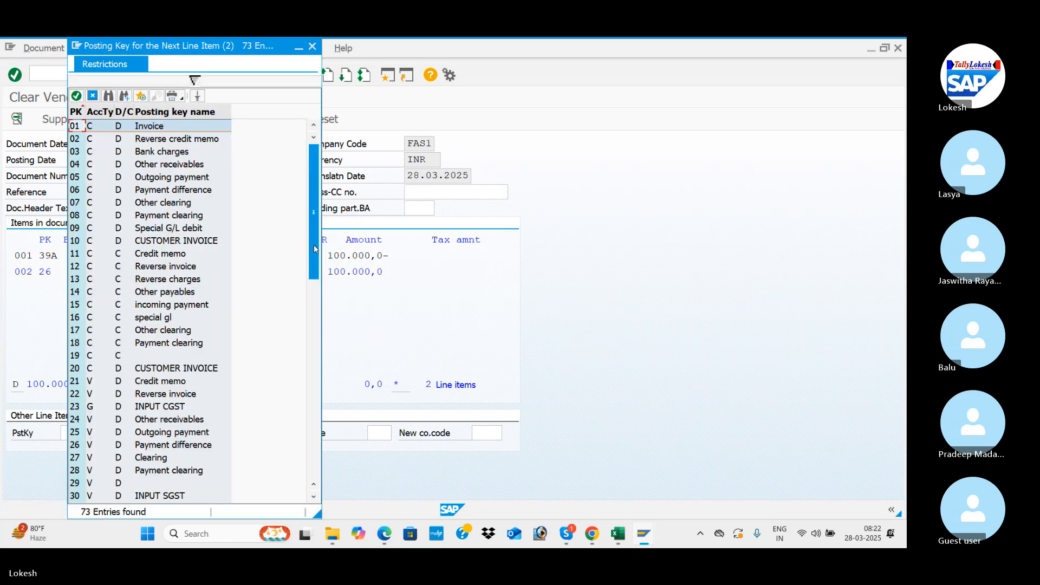
{"action": "left_click_drag", "start_coordinate": [314, 244], "coordinate": [316, 326]}
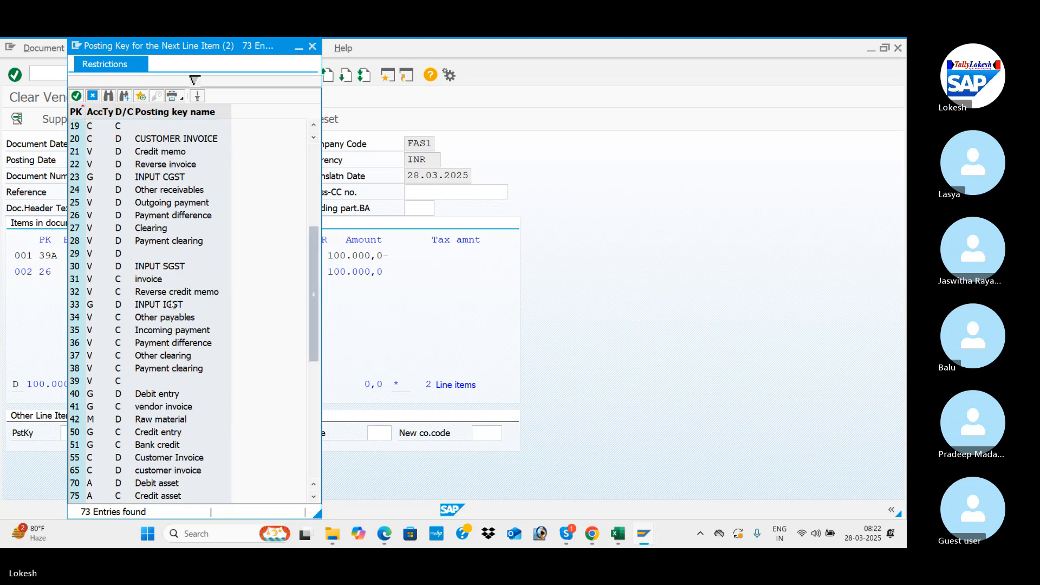
{"action": "left_click", "coordinate": [156, 229]}
{"action": "double_click", "coordinate": [157, 229]}
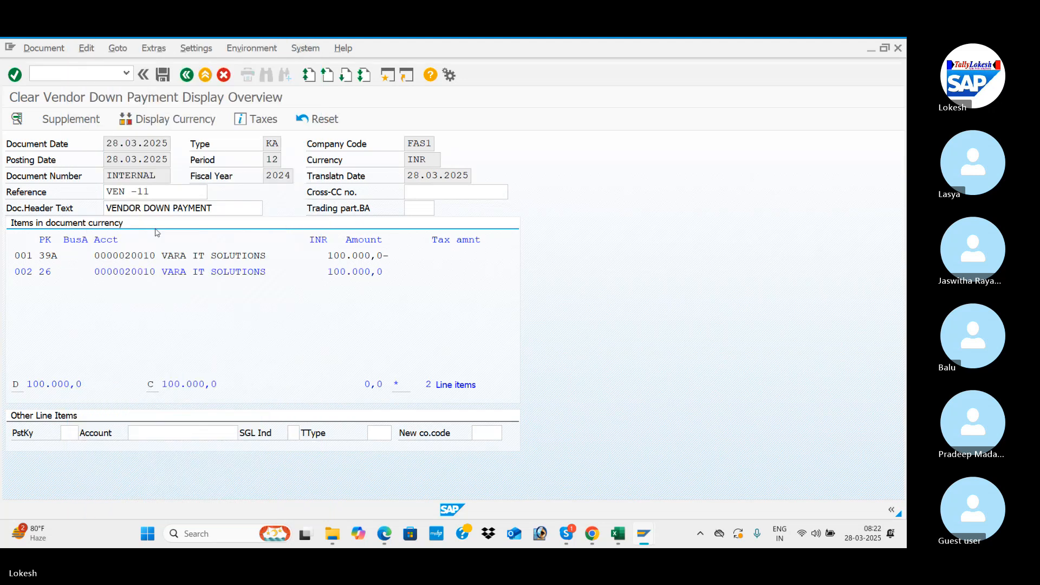
{"action": "left_click", "coordinate": [162, 76]}
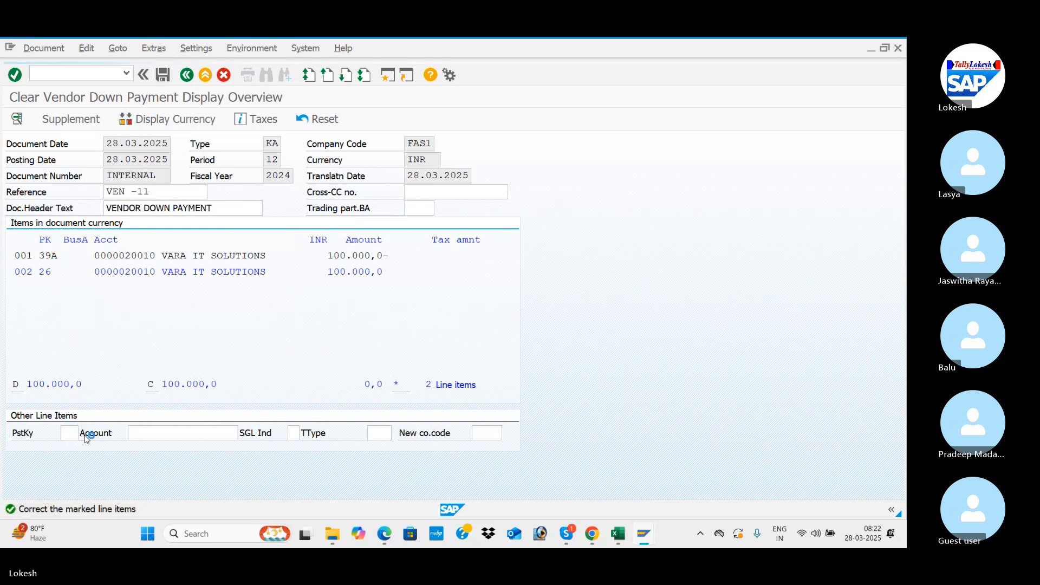
Step: Choose posting key 38 (Payment clearing) for the next line item and try to post the clearing document
{"action": "left_click", "coordinate": [84, 433]}
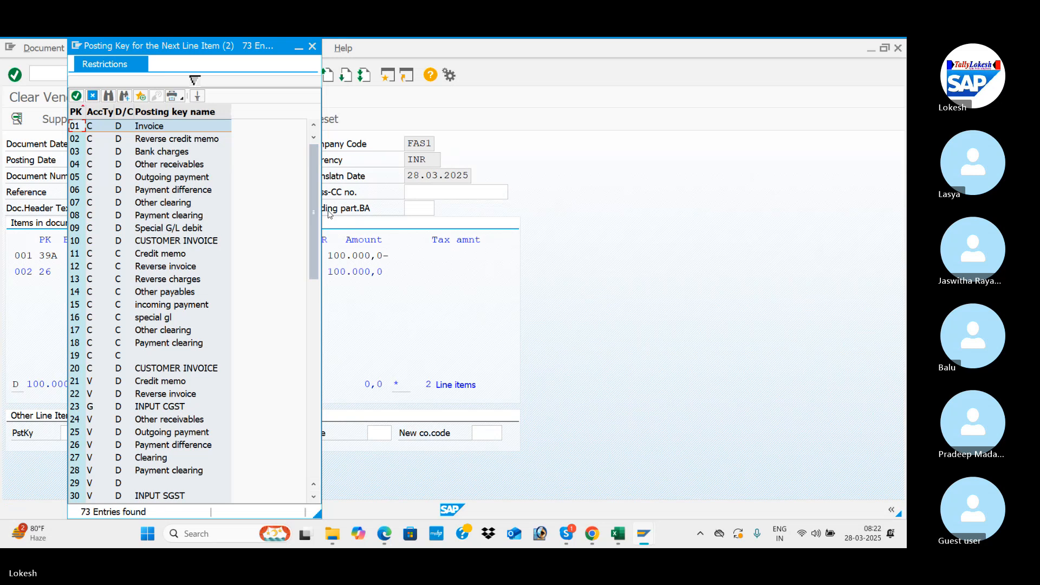
{"action": "left_click_drag", "start_coordinate": [310, 240], "coordinate": [313, 322]}
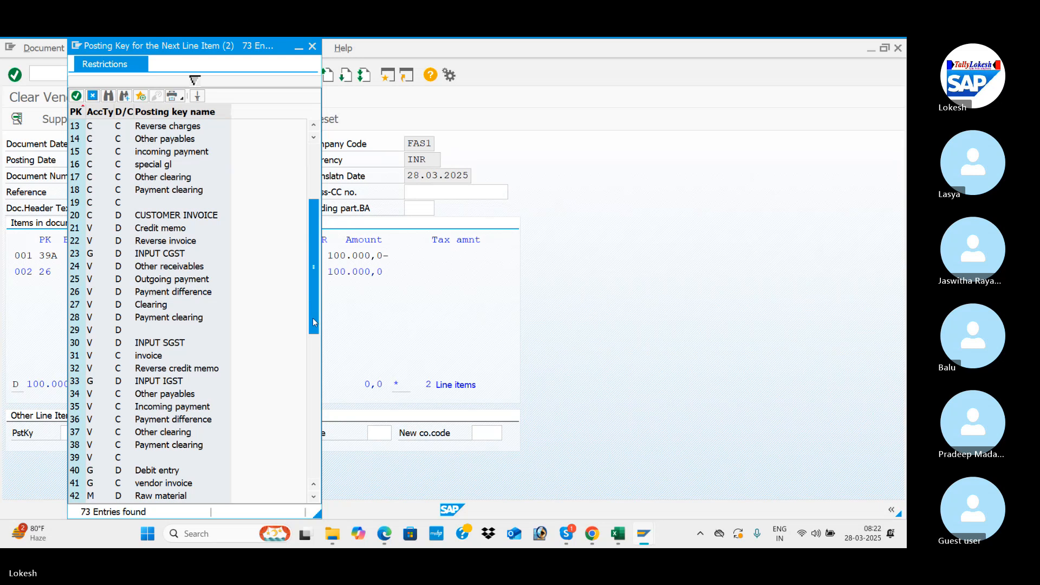
{"action": "left_click", "coordinate": [168, 445]}
{"action": "double_click", "coordinate": [168, 446]}
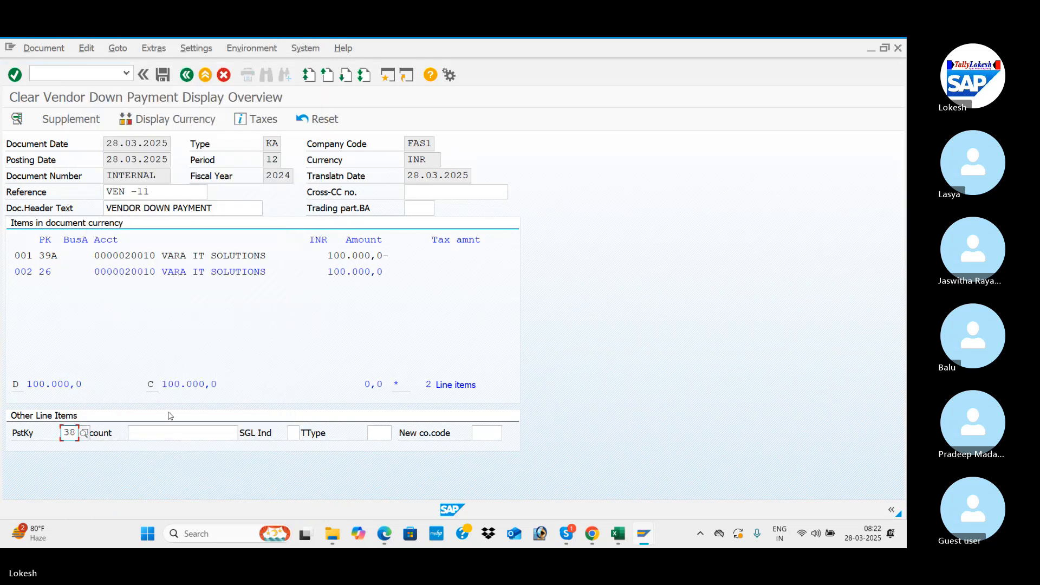
{"action": "left_click", "coordinate": [167, 78]}
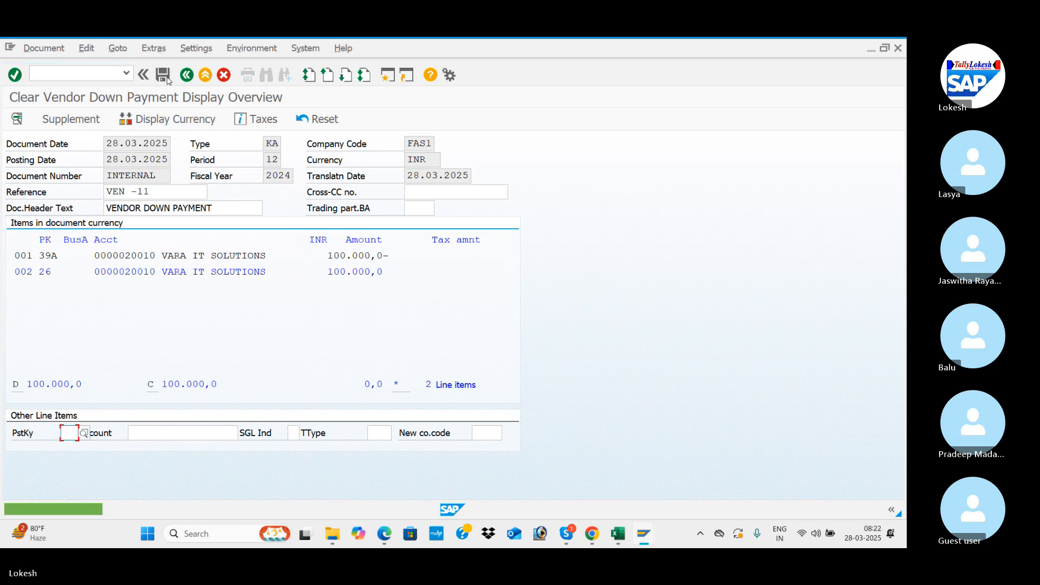
Step: Choose posting key 35 (Incoming payment) for the next line item and try to post the clearing document
{"action": "left_click", "coordinate": [84, 433]}
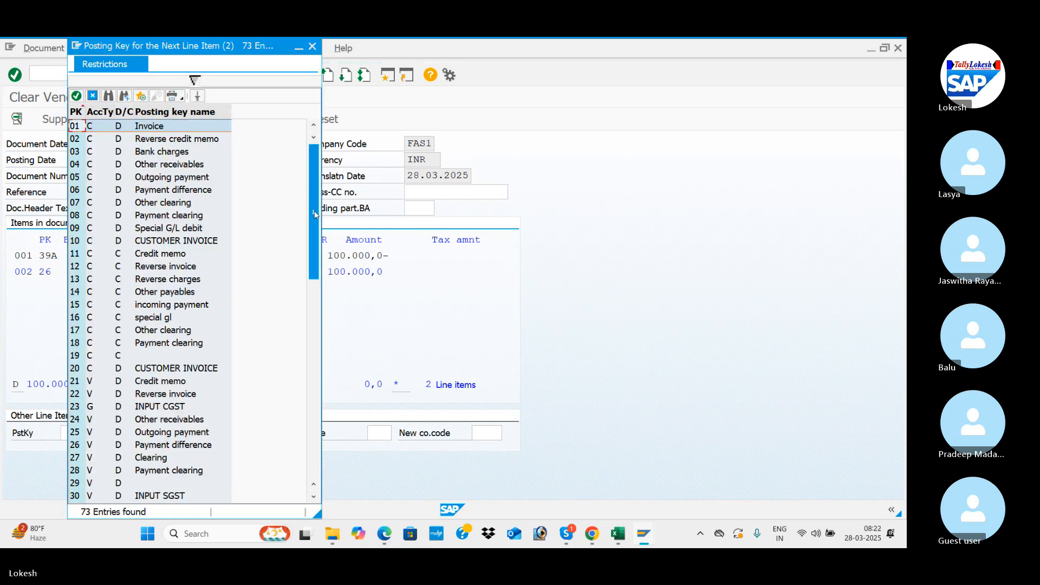
{"action": "left_click_drag", "start_coordinate": [315, 215], "coordinate": [311, 416]}
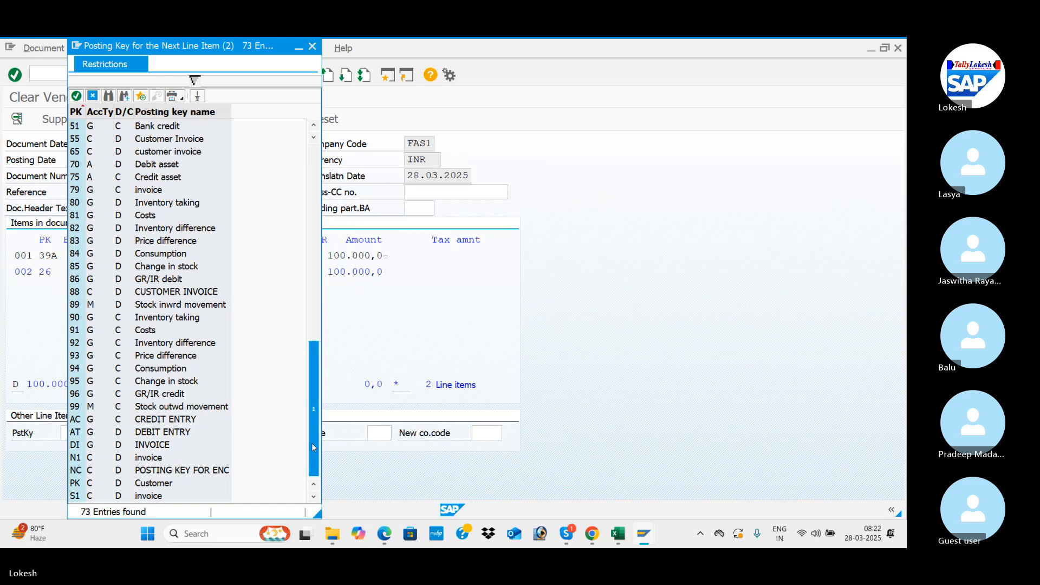
{"action": "left_click_drag", "start_coordinate": [311, 443], "coordinate": [315, 305]}
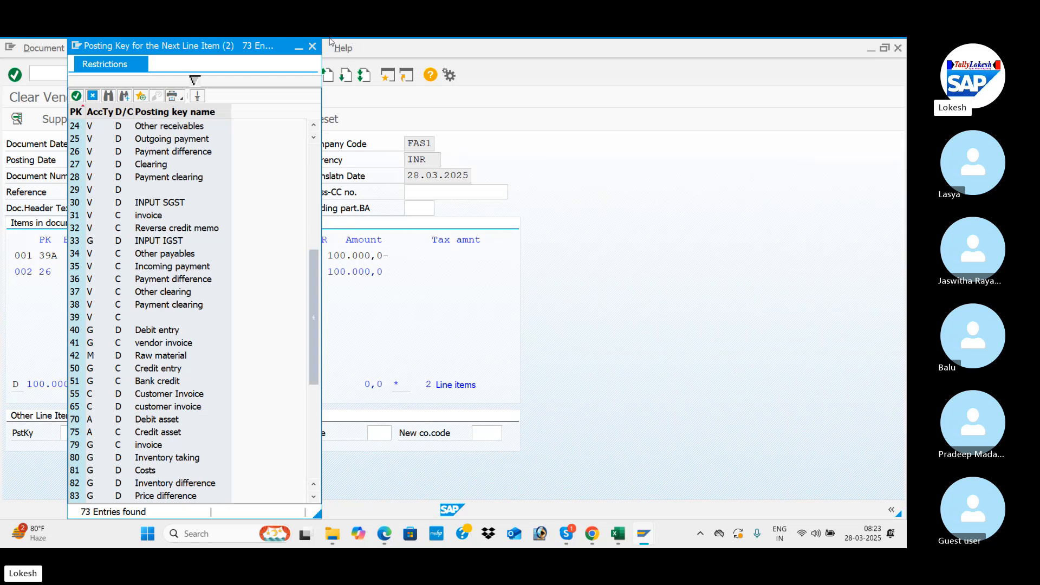
{"action": "double_click", "coordinate": [90, 267]}
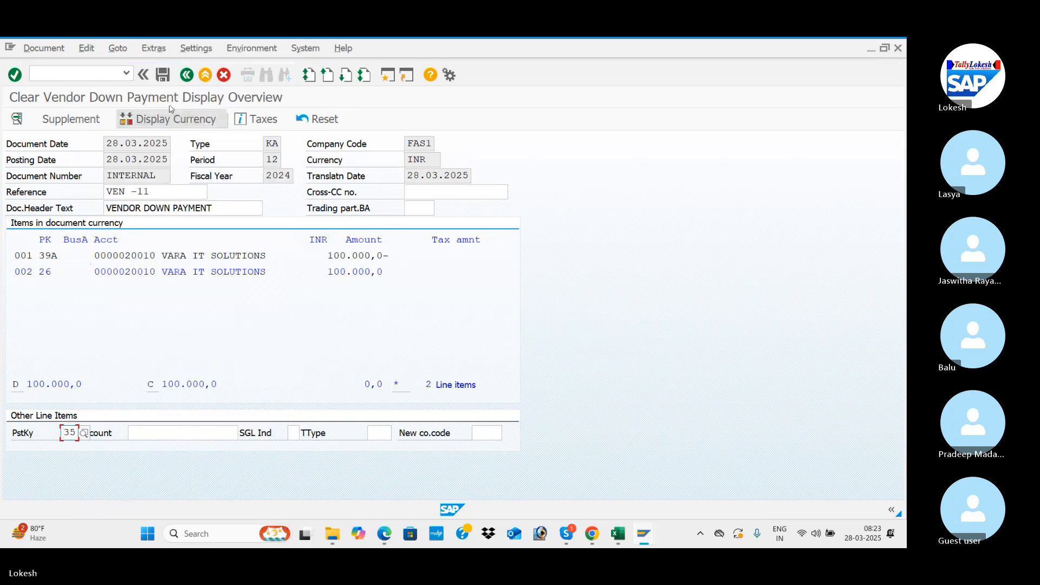
{"action": "left_click", "coordinate": [164, 77]}
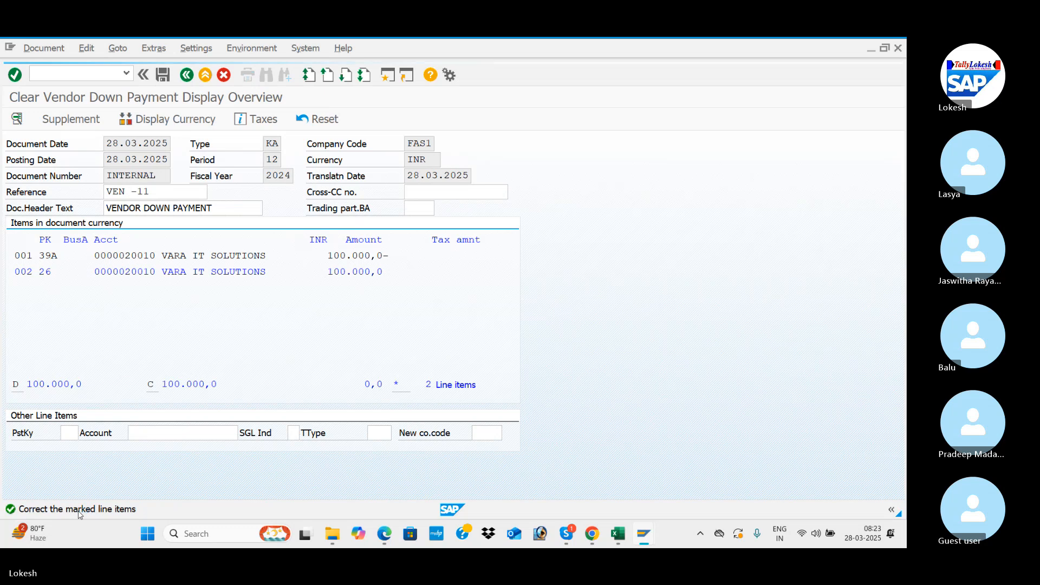
Step: Copy the message number from the posting message's details, search Google in Chrome for "Message No. F5413" and review the results
{"action": "double_click", "coordinate": [80, 510]}
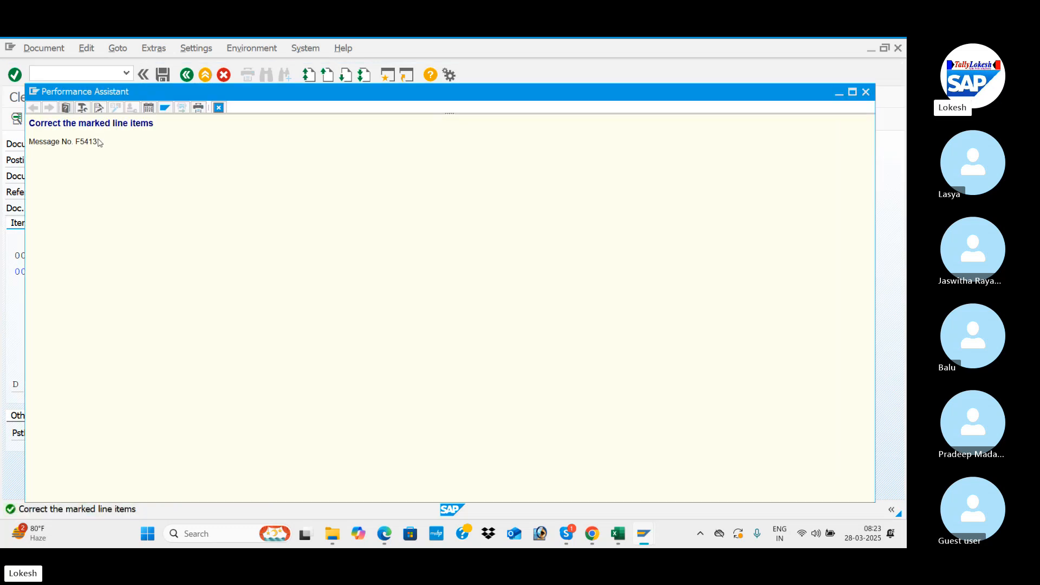
{"action": "left_click_drag", "start_coordinate": [96, 143], "coordinate": [27, 149]}
{"action": "key", "text": "ctrl+c"}
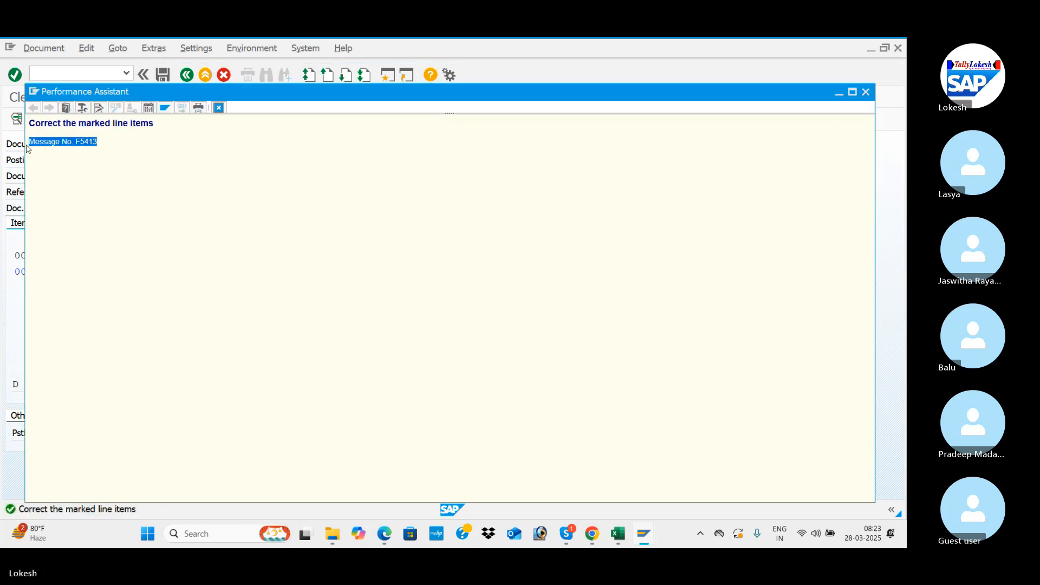
{"action": "left_click", "coordinate": [600, 543]}
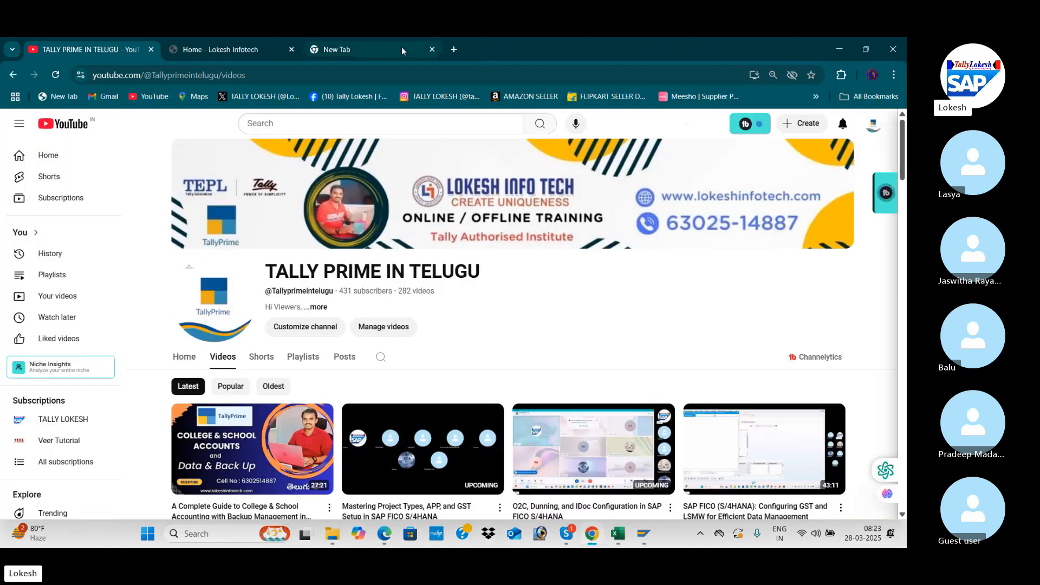
{"action": "left_click", "coordinate": [401, 47]}
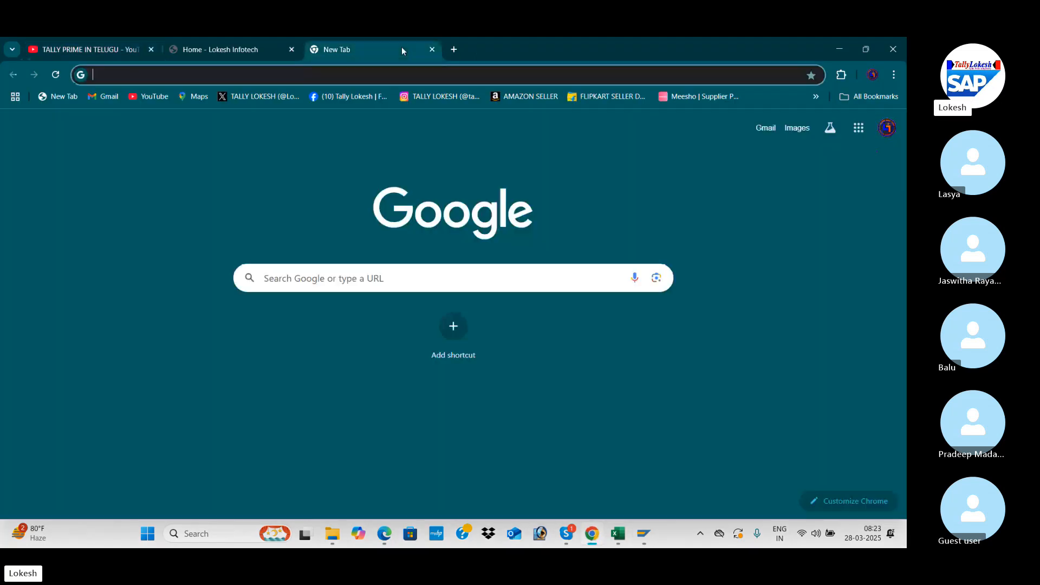
{"action": "key", "text": "ctrl+v"}
{"action": "key", "text": "Return"}
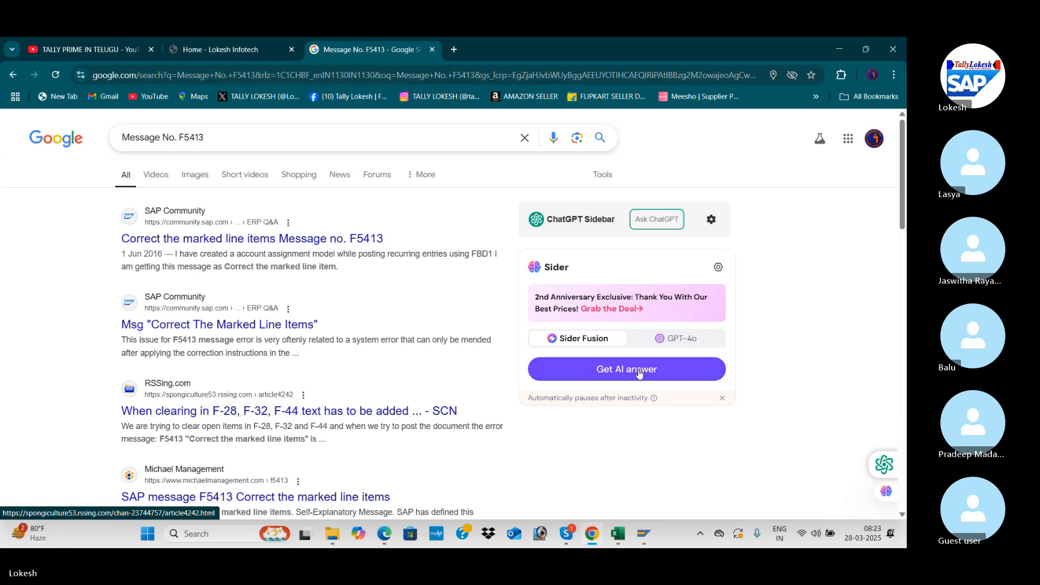
{"action": "left_click_drag", "start_coordinate": [903, 210], "coordinate": [904, 300]}
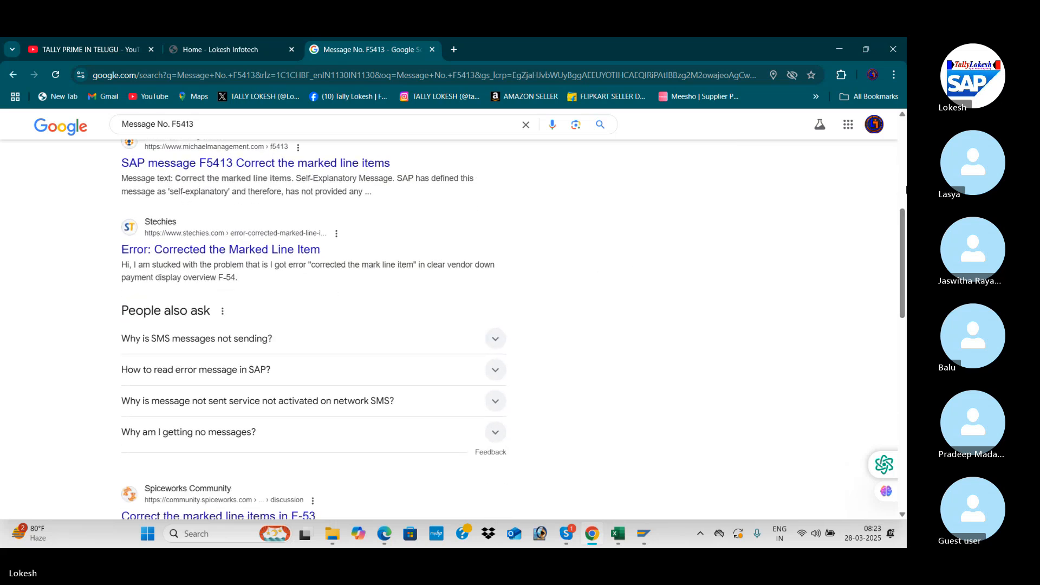
{"action": "left_click_drag", "start_coordinate": [903, 214], "coordinate": [903, 265]}
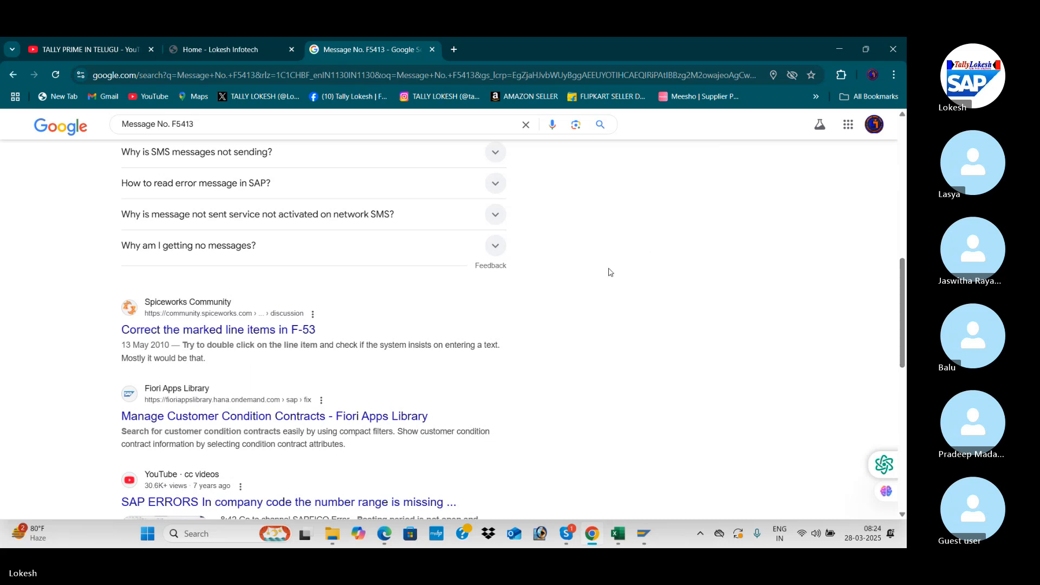
Step: Return to SAP, close the message help and open line item 2 of the vendor down payment clearing document
{"action": "key", "text": "alt+Tab"}
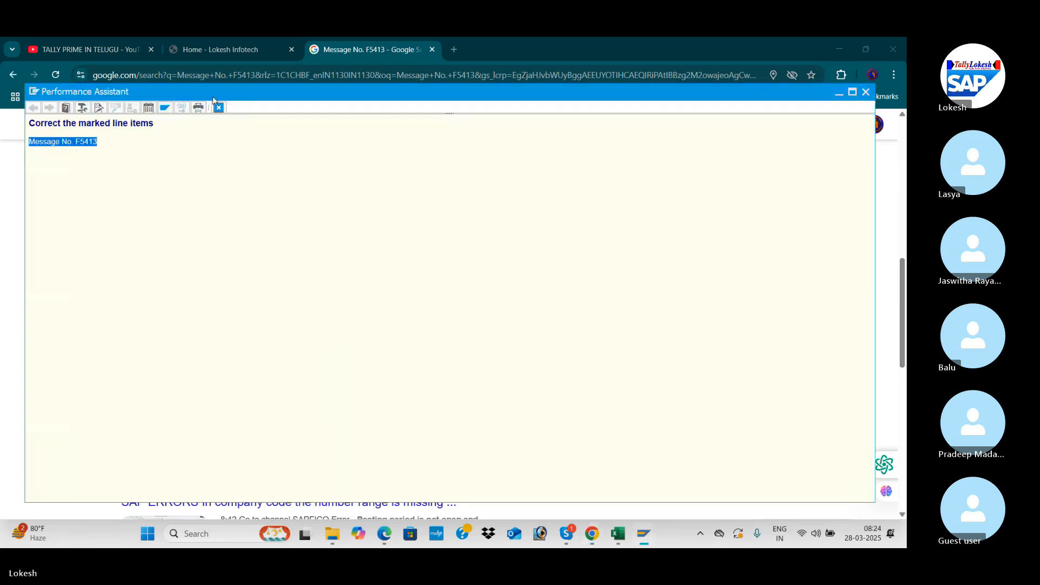
{"action": "left_click", "coordinate": [865, 92]}
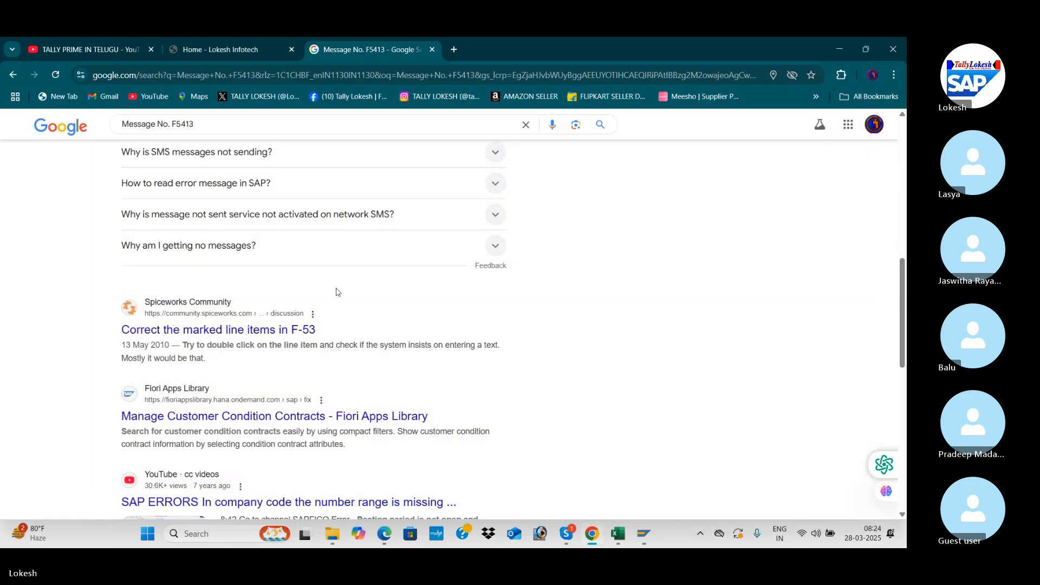
{"action": "mouse_move", "coordinate": [646, 536]}
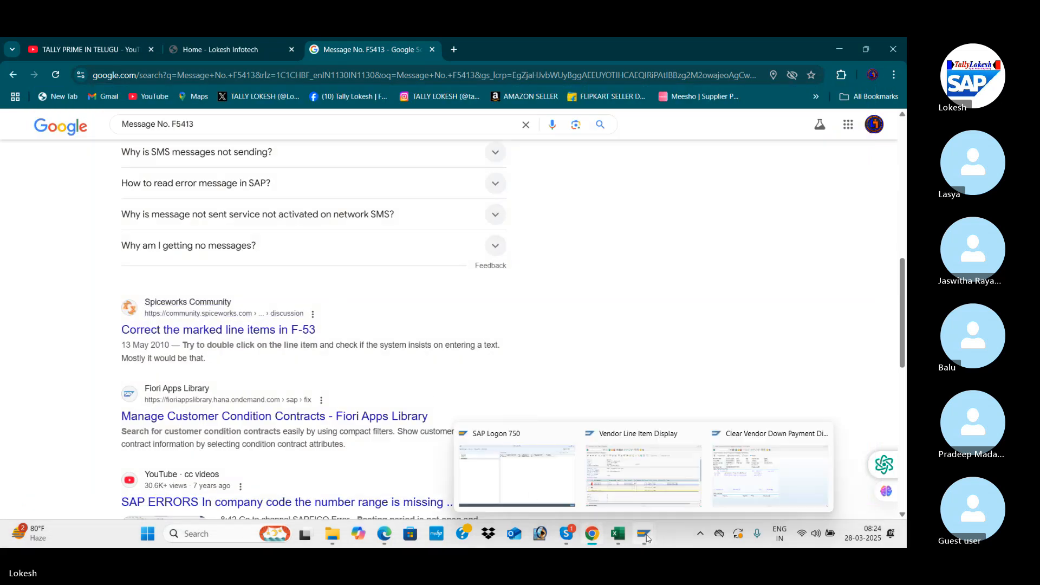
{"action": "left_click", "coordinate": [729, 480]}
{"action": "double_click", "coordinate": [242, 270]}
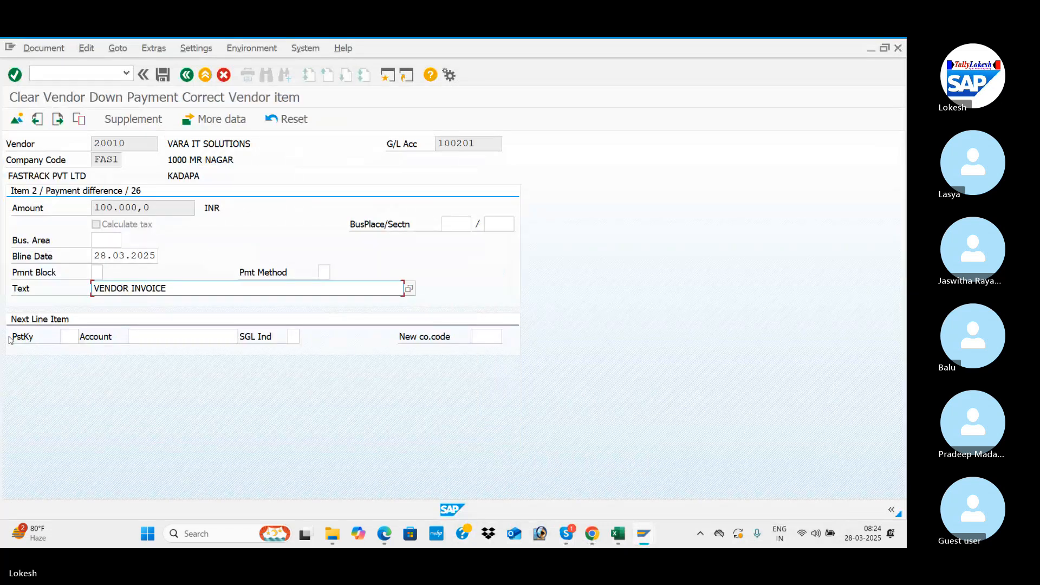
Step: Set the next line item's posting key to 50 and try to post the clearing document
{"action": "left_click", "coordinate": [68, 333]}
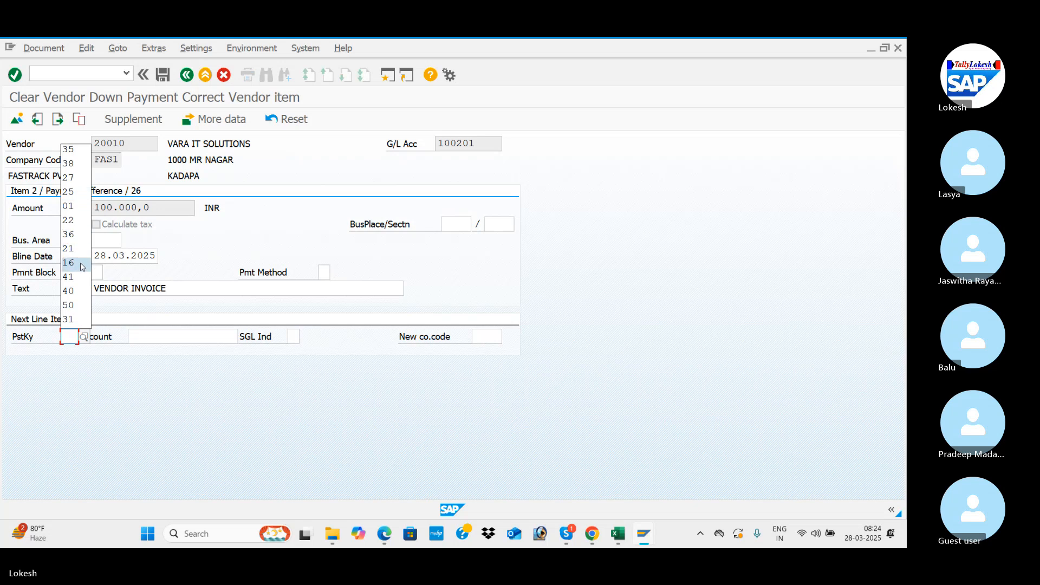
{"action": "left_click", "coordinate": [80, 306]}
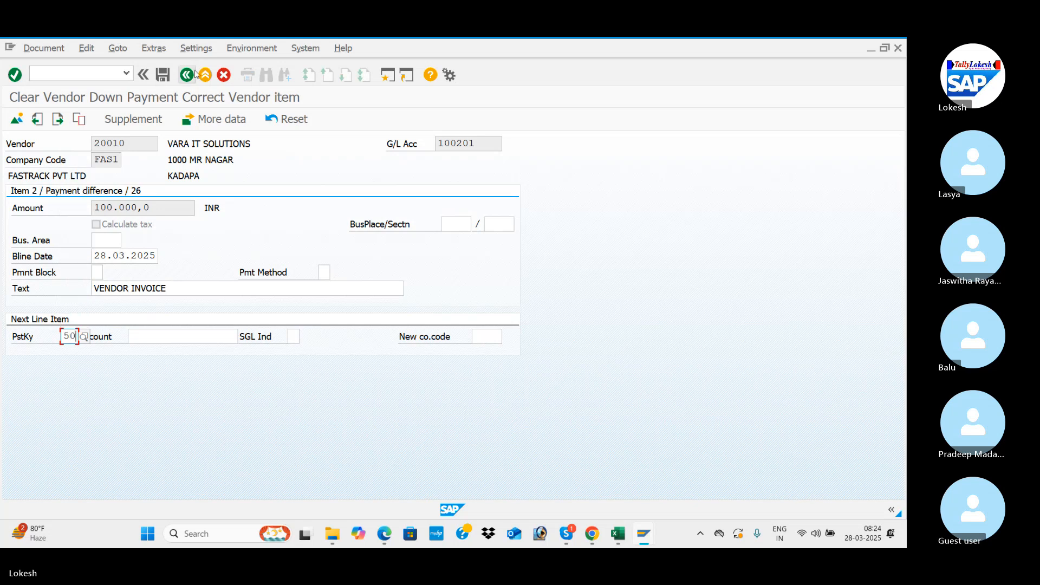
{"action": "left_click", "coordinate": [164, 75]}
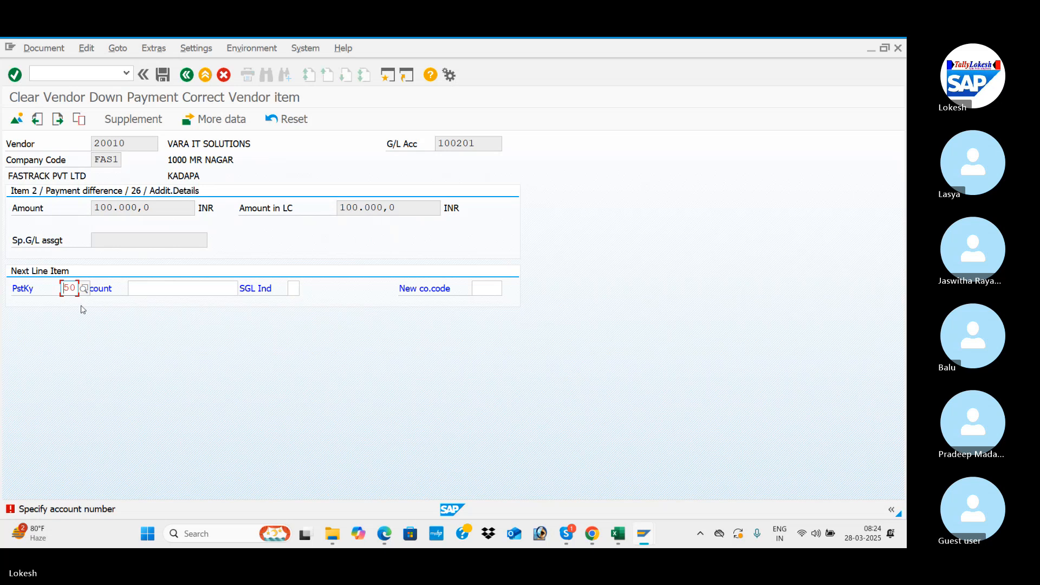
Step: Replace the next line item's posting key with 27 (Clearing) and post the clearing document
{"action": "left_click", "coordinate": [85, 289]}
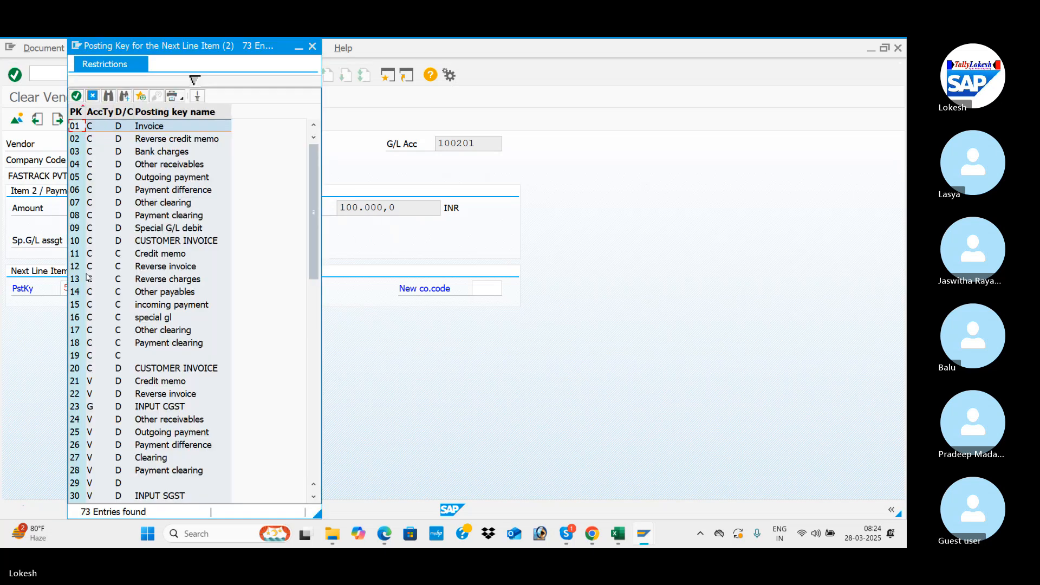
{"action": "left_click", "coordinate": [312, 52]}
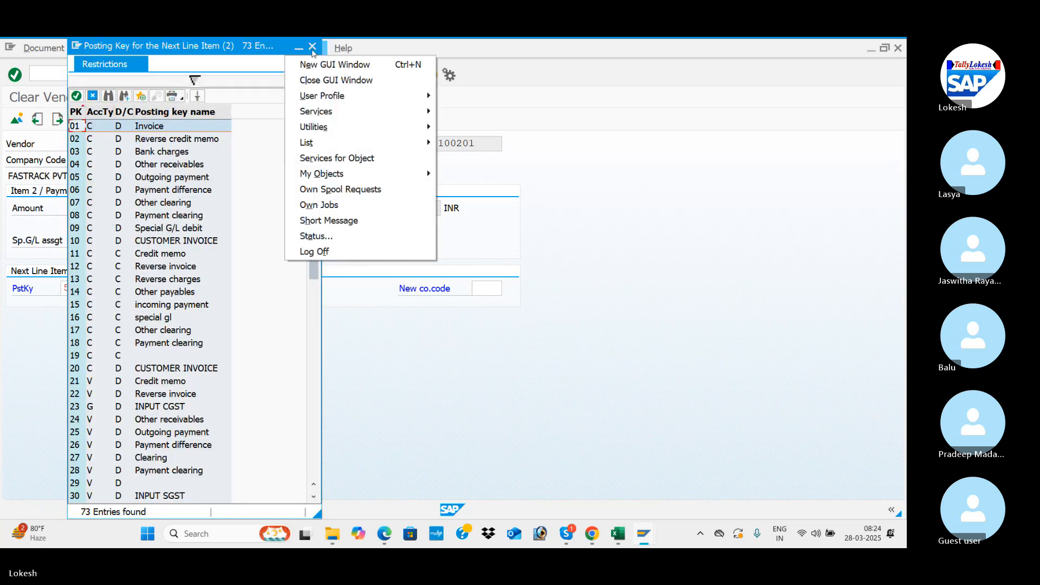
{"action": "left_click", "coordinate": [313, 47]}
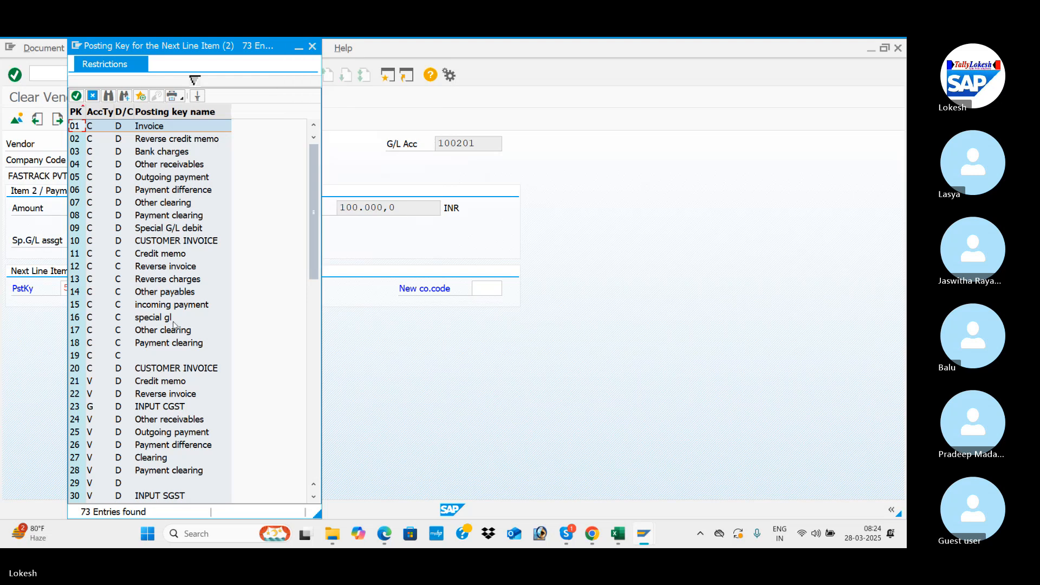
{"action": "double_click", "coordinate": [169, 459]}
{"action": "left_click", "coordinate": [162, 74]}
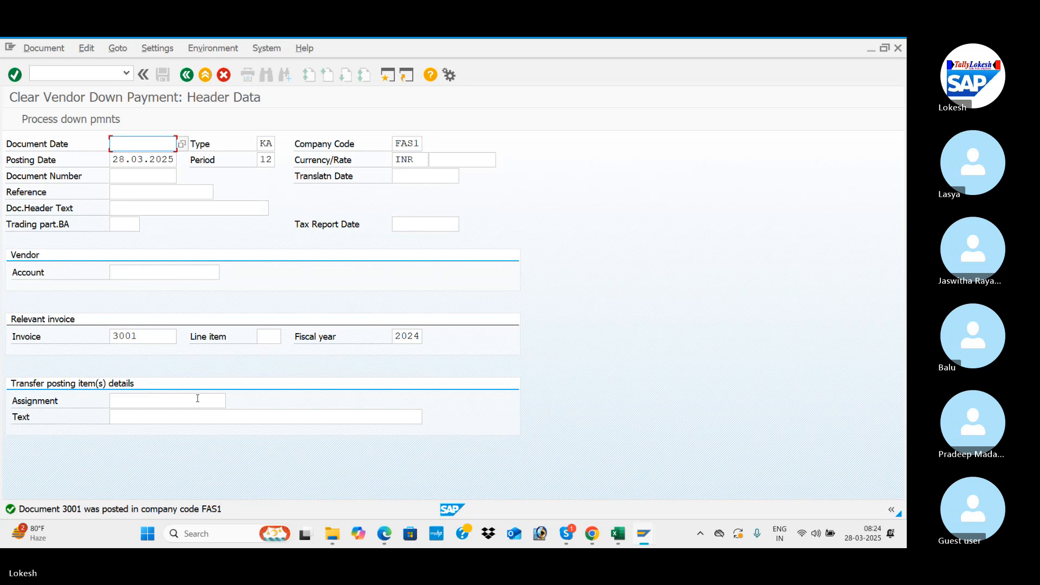
Step: Switch to the Vendor Line Item Display window and refresh its list of open items
{"action": "key", "text": "alt+Tab"}
{"action": "key", "text": "alt+Tab"}
{"action": "key", "text": "alt+Tab"}
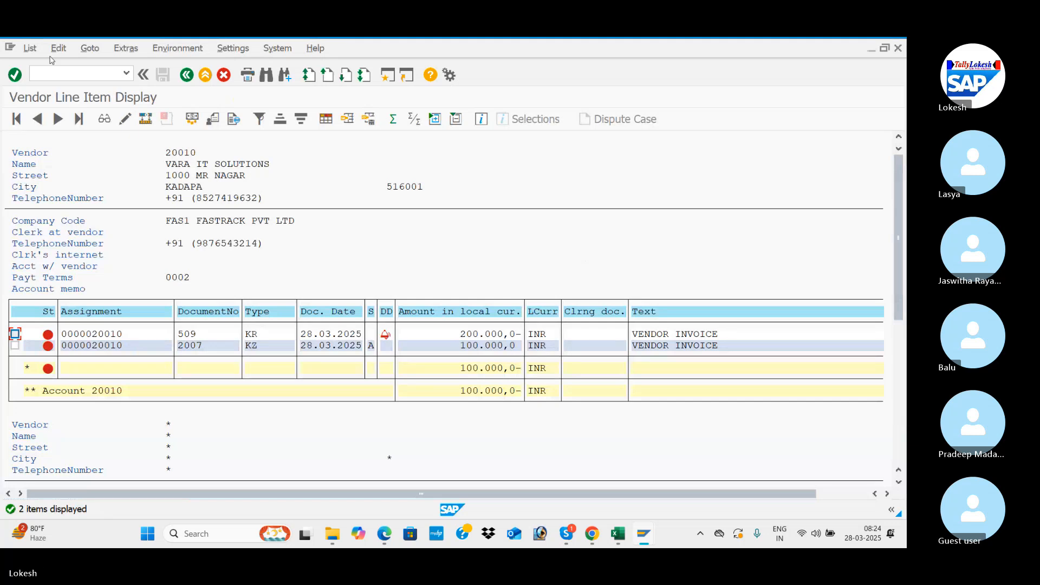
{"action": "left_click", "coordinate": [30, 49]}
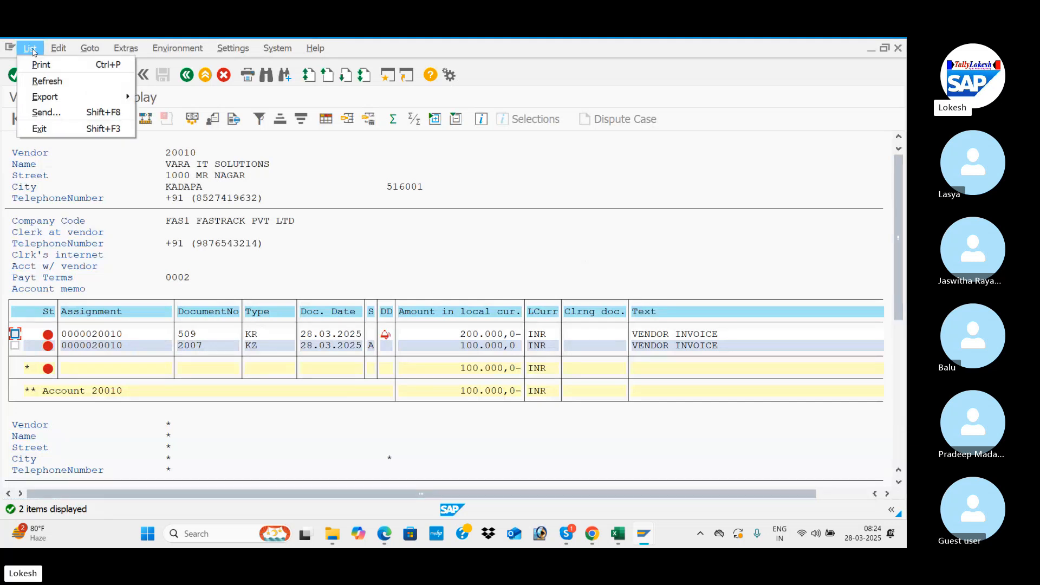
{"action": "left_click", "coordinate": [47, 81]}
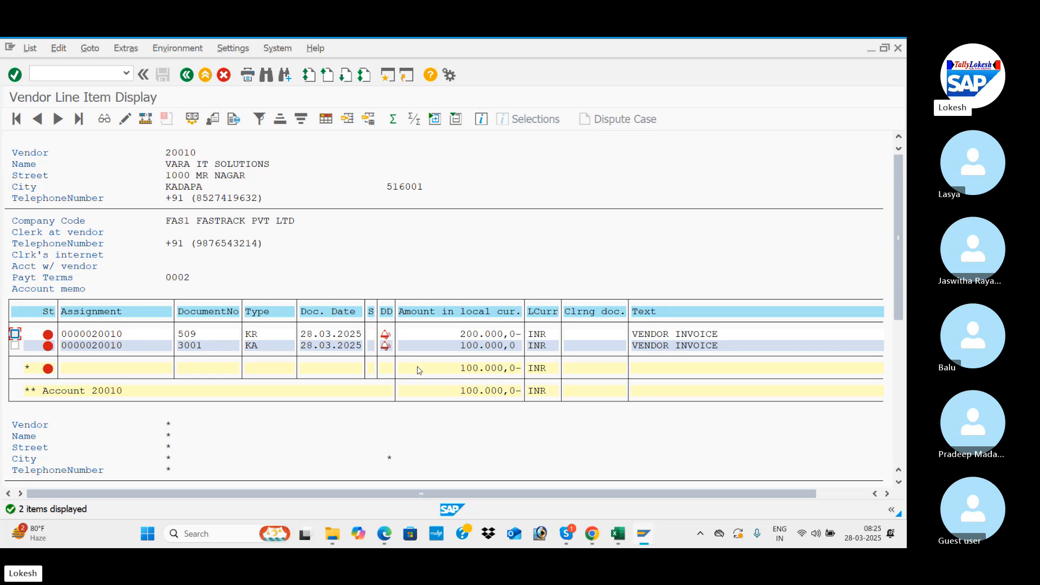
Step: Switch to the Excel configuration sheet and select the transaction code for Clear Vendor Payment
{"action": "key", "text": "alt+Tab"}
{"action": "key", "text": "alt+Tab"}
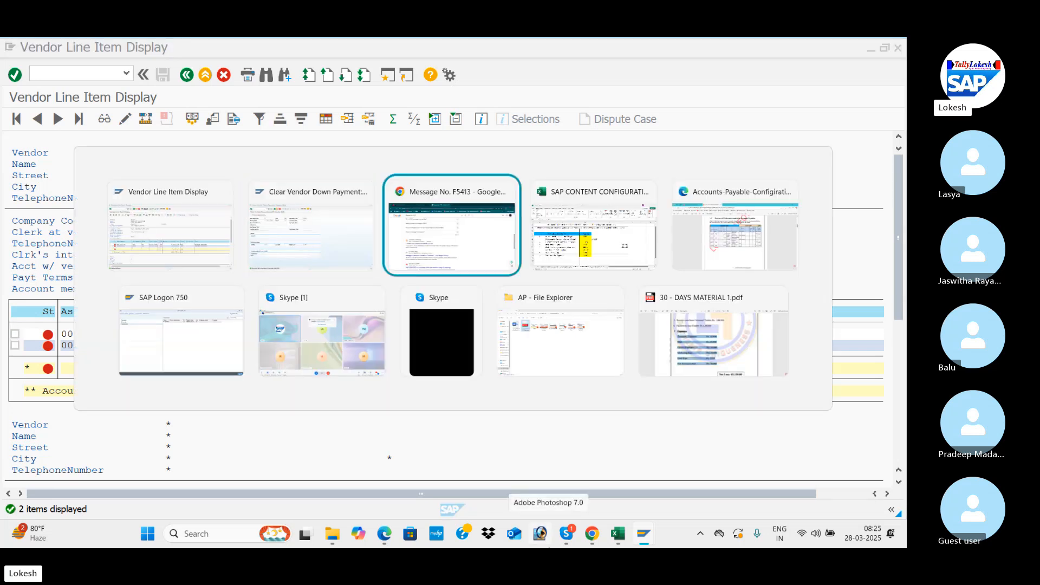
{"action": "key", "text": "alt+Tab"}
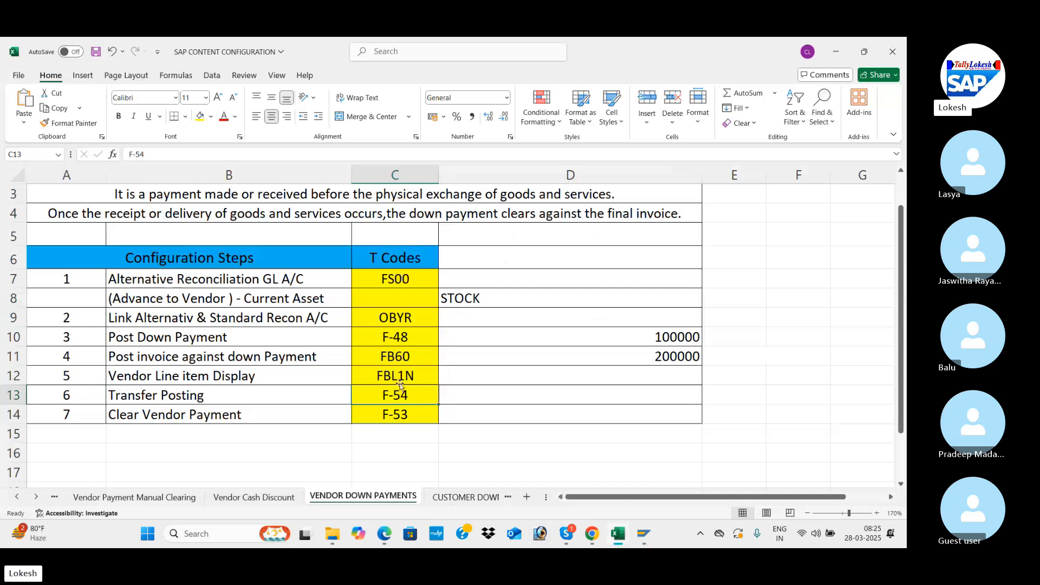
{"action": "left_click", "coordinate": [406, 411]}
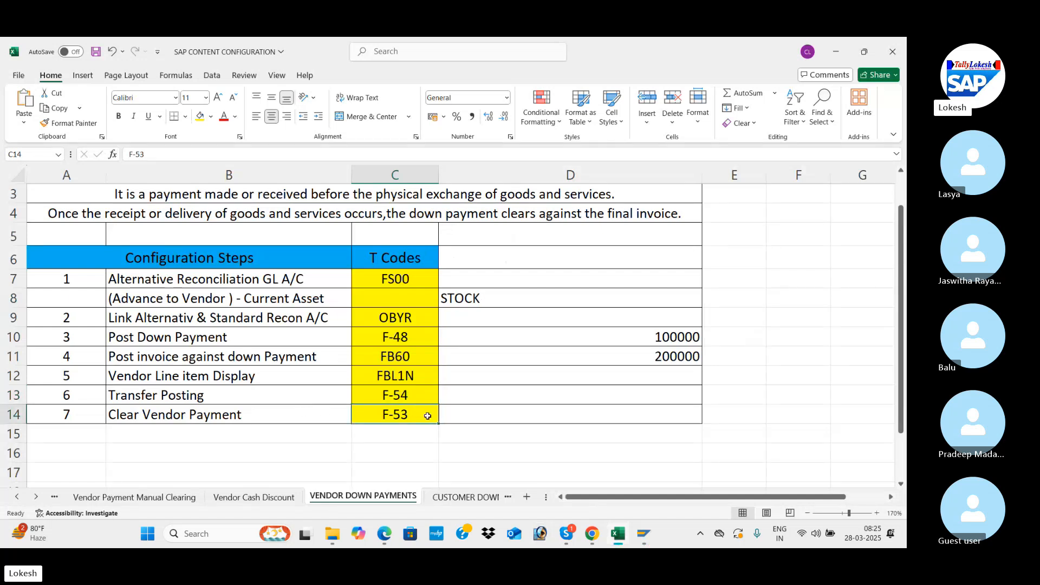
Step: Switch back to SAP's Clear Vendor Down Payment window and start transaction F-53 from there
{"action": "key", "text": "alt+Tab"}
{"action": "key", "text": "alt+Tab"}
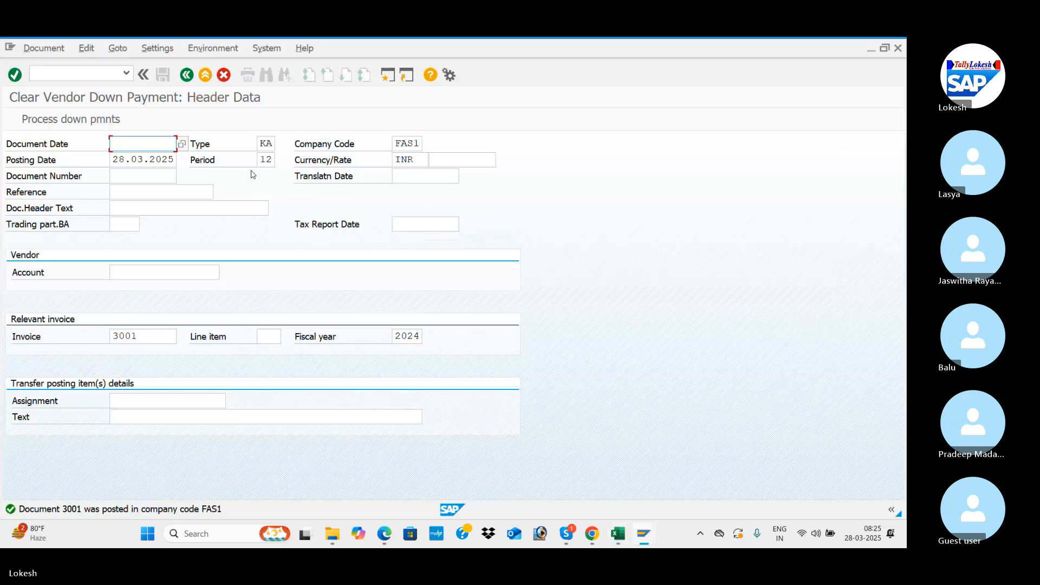
{"action": "key", "text": "ctrl+slash"}
{"action": "type", "text": "/"}
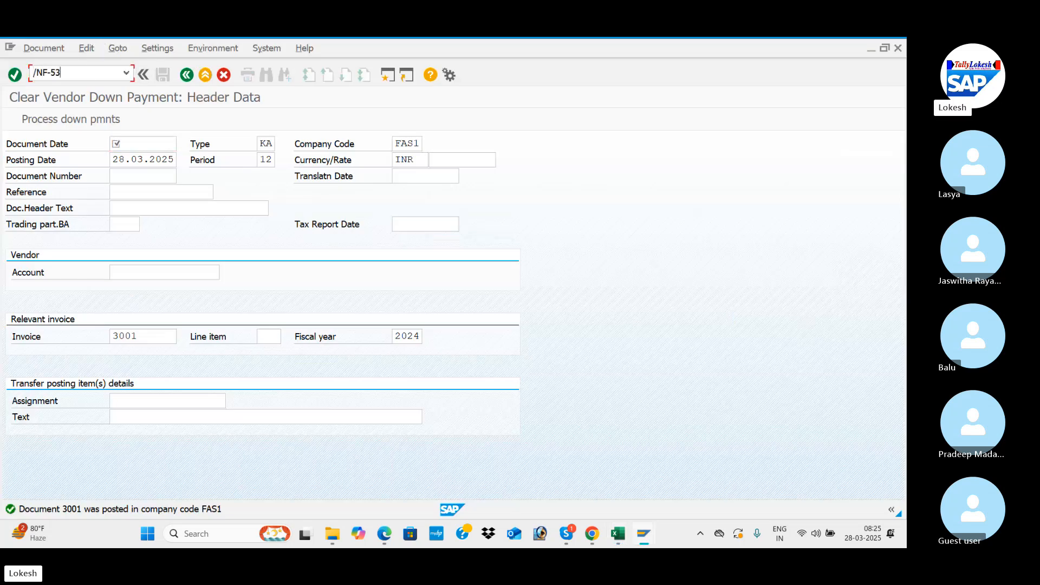
{"action": "type", "text": "NF-53"}
{"action": "key", "text": "Return"}
Step: Set the document date of the outgoing payment to 28.03.2025
{"action": "key", "text": "space"}
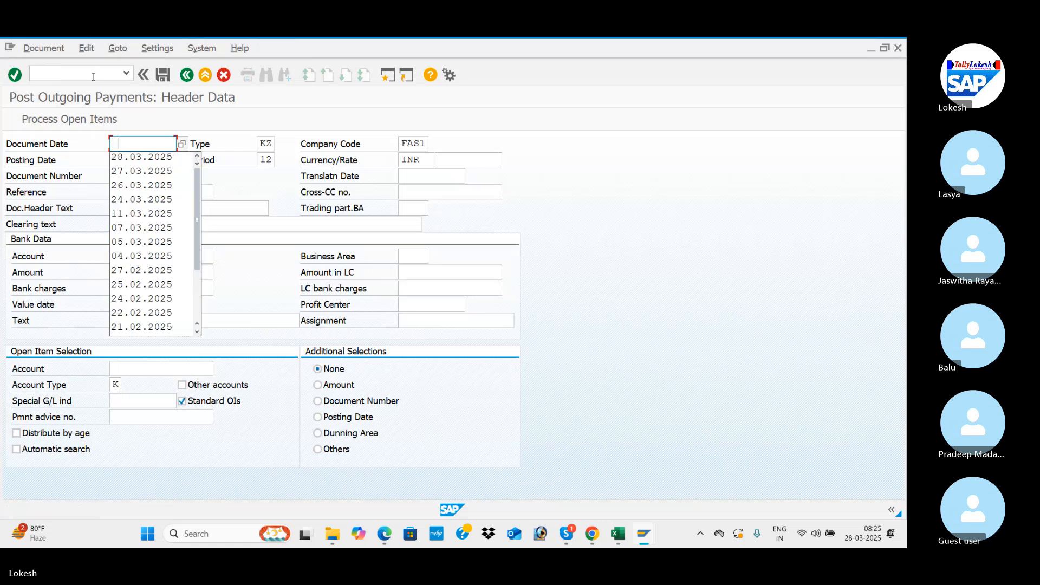
{"action": "key", "text": "Down"}
{"action": "key", "text": "Tab"}
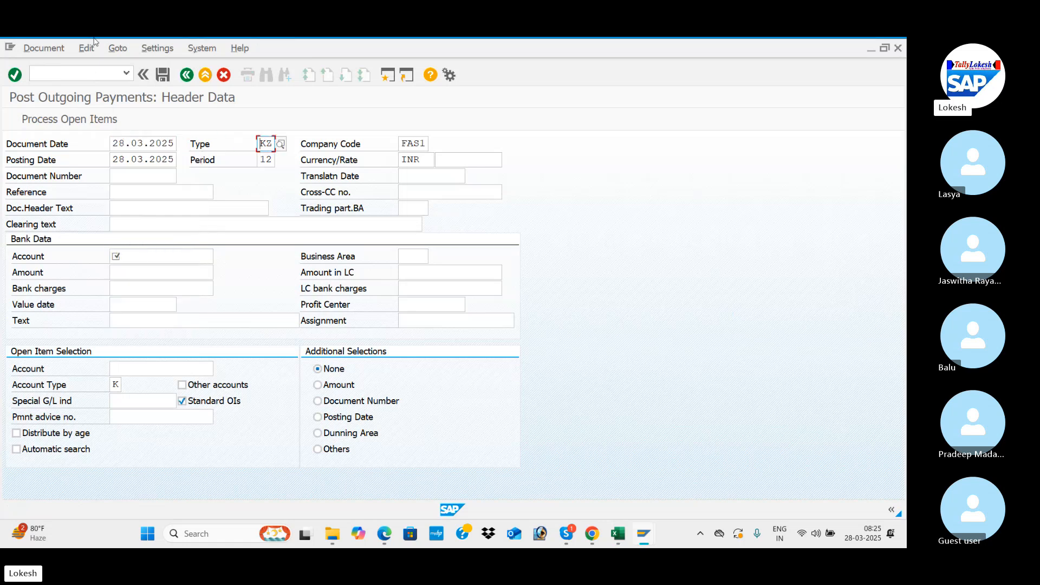
{"action": "key", "text": "Tab"}
{"action": "key", "text": "Tab"}
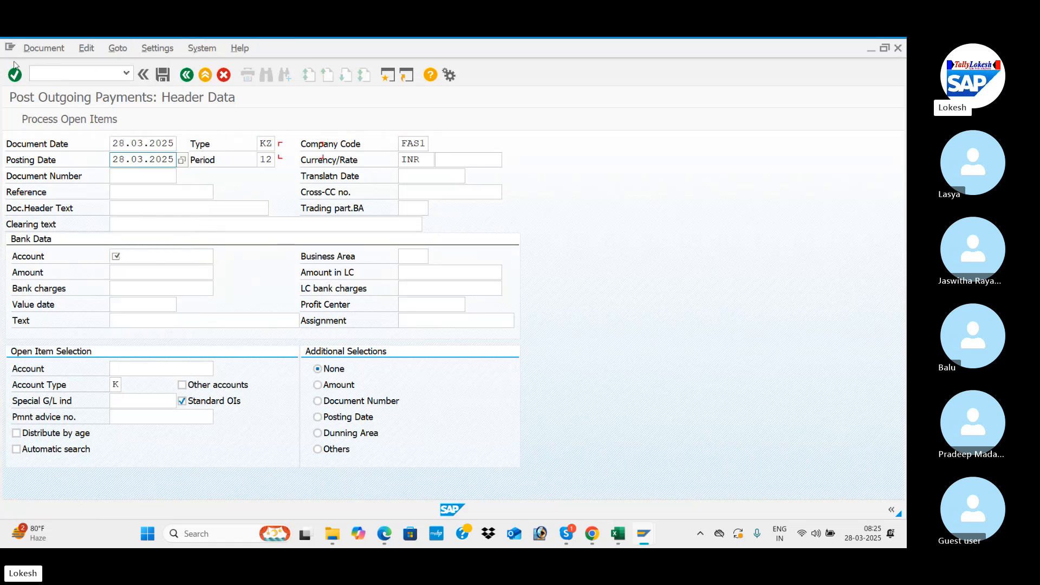
Step: Fill in the payment's reference as VEN -12, based on the earlier entry VEN -11
{"action": "key", "text": "Tab"}
{"action": "key", "text": "Tab"}
{"action": "key", "text": "Tab"}
{"action": "key", "text": "Tab"}
{"action": "key", "text": "Tab"}
{"action": "key", "text": "space"}
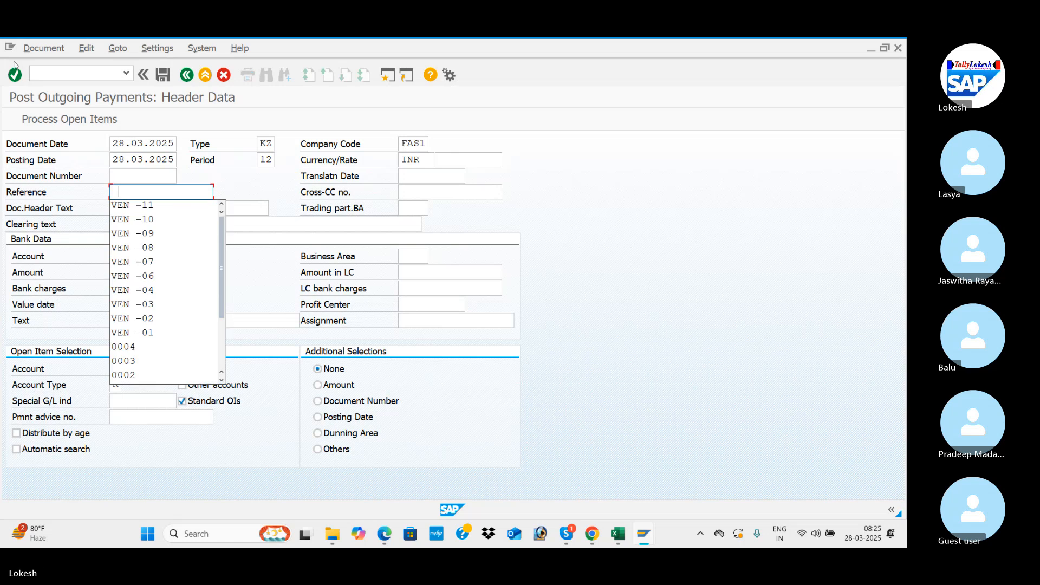
{"action": "key", "text": "Down"}
{"action": "key", "text": "Tab"}
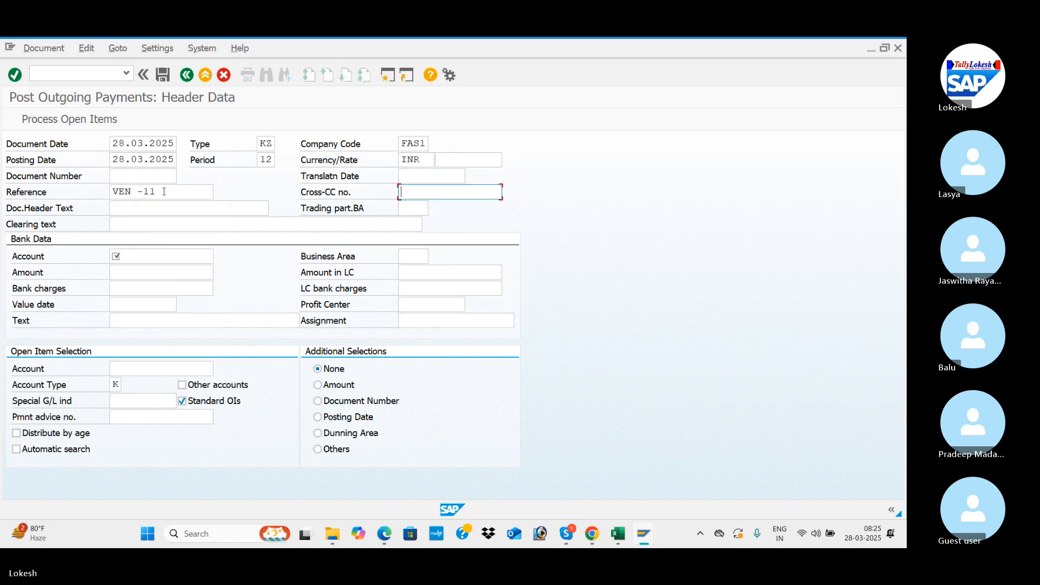
{"action": "left_click", "coordinate": [164, 191]}
{"action": "key", "text": "BackSpace"}
{"action": "type", "text": "2"}
Step: Set the payment's document header text to VENDOR DOWN PAYMENT
{"action": "key", "text": "Tab"}
{"action": "key", "text": "Tab"}
{"action": "key", "text": "space"}
{"action": "key", "text": "Down"}
{"action": "key", "text": "Down"}
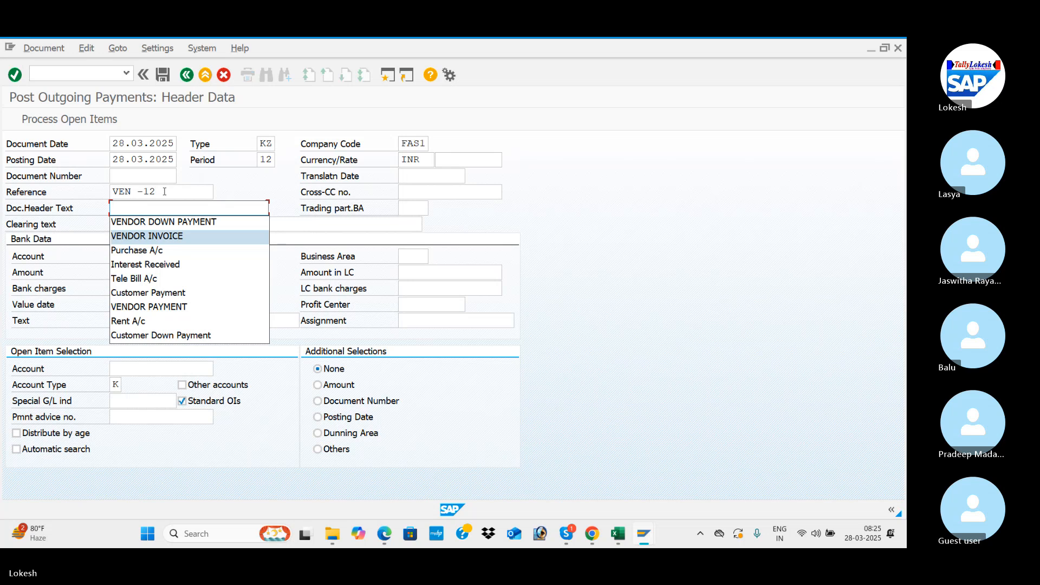
{"action": "key", "text": "Up"}
Step: In the bank data, enter the bank G/L account and an amount of 100000
{"action": "key", "text": "Tab"}
{"action": "key", "text": "Tab"}
{"action": "key", "text": "Tab"}
{"action": "key", "text": "space"}
{"action": "key", "text": "Down"}
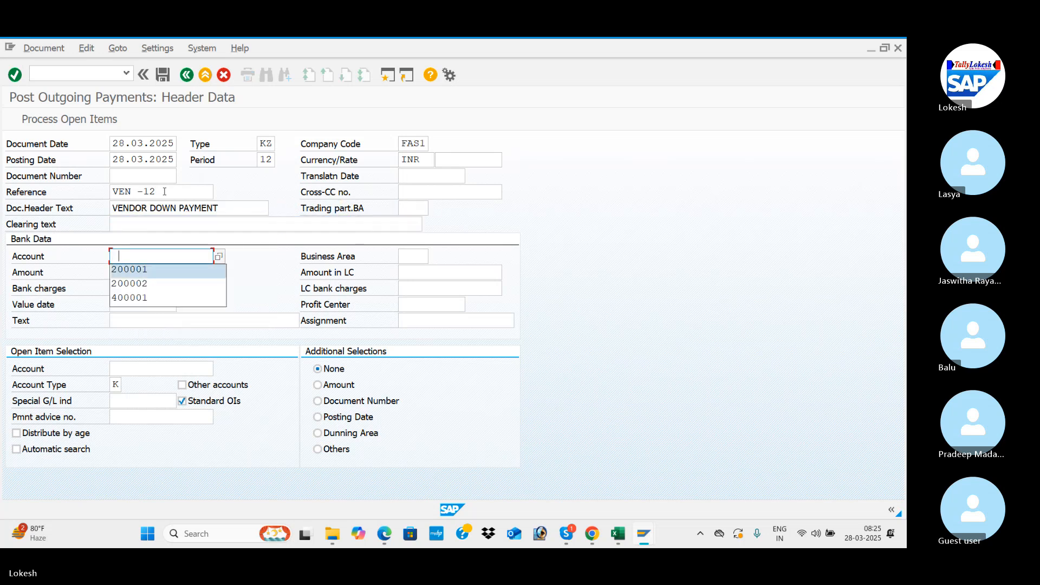
{"action": "key", "text": "Tab"}
Step: Set the bank data's value date to 28.03.2025 and its text to VENDOR INVOICE
{"action": "key", "text": "Tab"}
{"action": "key", "text": "space"}
{"action": "key", "text": "Down"}
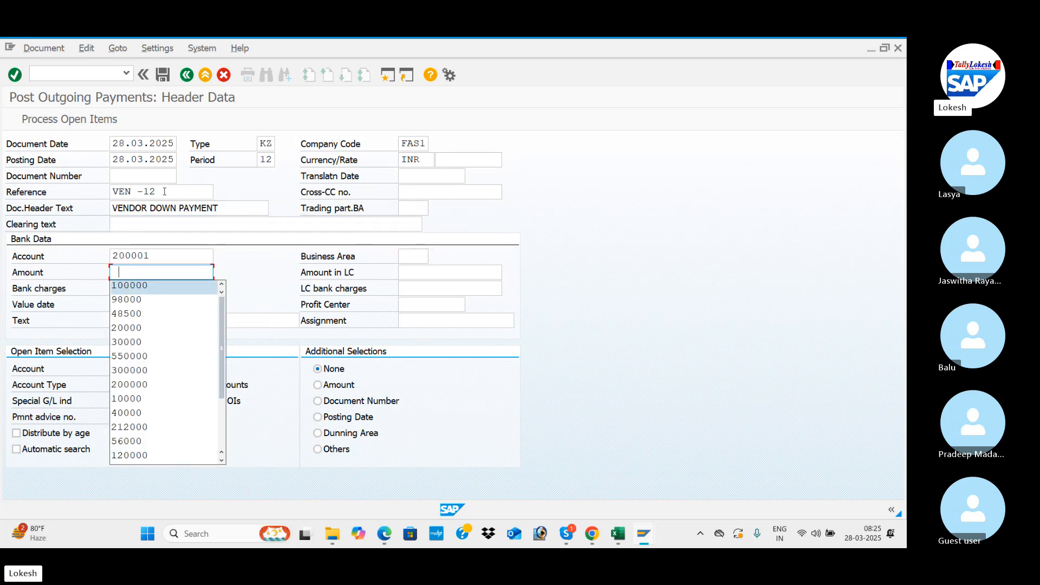
{"action": "key", "text": "Tab"}
{"action": "key", "text": "Tab"}
{"action": "key", "text": "Tab"}
{"action": "key", "text": "Tab"}
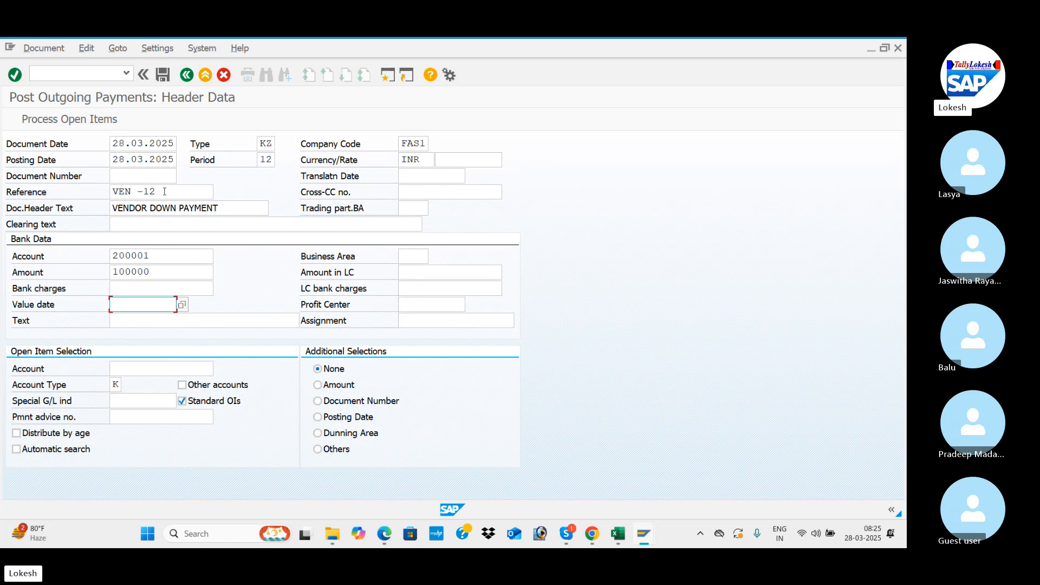
{"action": "key", "text": "space"}
{"action": "key", "text": "Down"}
Step: Enter the VARA IT SOLUTIONS vendor account for open item selection, process its open items, and post the payment
{"action": "key", "text": "Tab"}
{"action": "key", "text": "Tab"}
{"action": "key", "text": "space"}
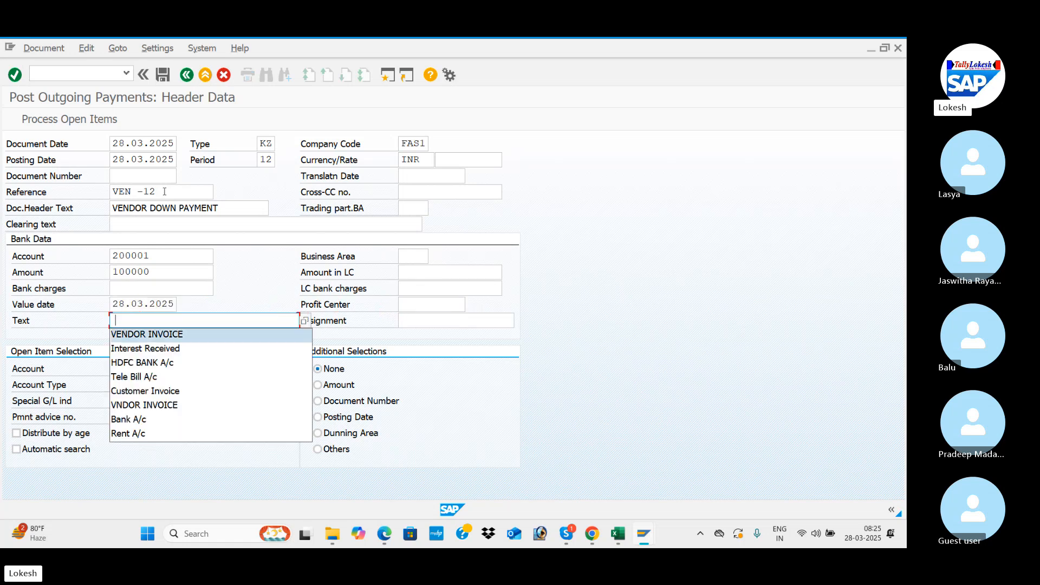
{"action": "key", "text": "Down"}
{"action": "key", "text": "Tab"}
{"action": "key", "text": "Tab"}
{"action": "key", "text": "space"}
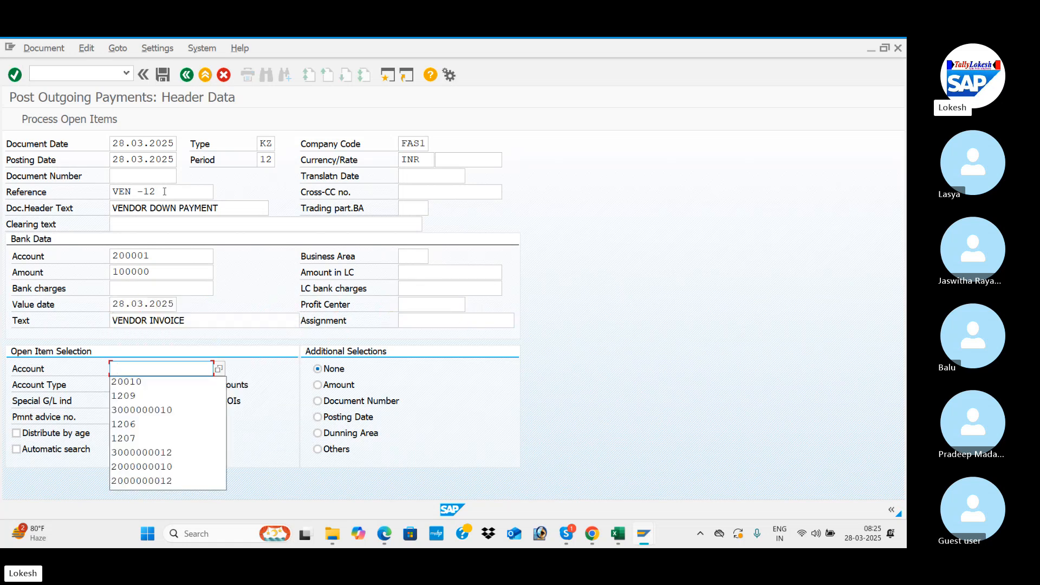
{"action": "key", "text": "Down"}
{"action": "key", "text": "Tab"}
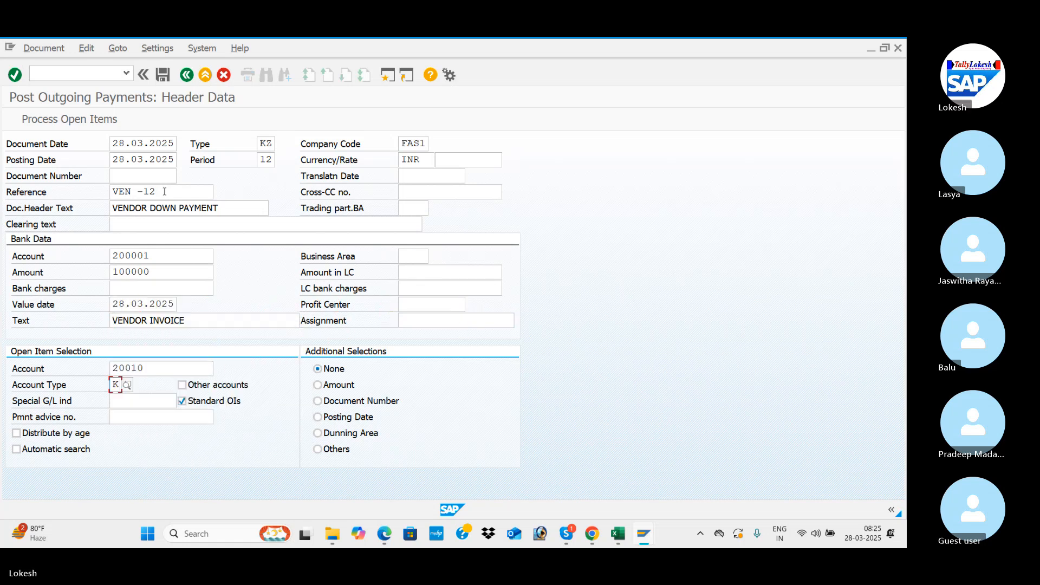
{"action": "left_click", "coordinate": [92, 116]}
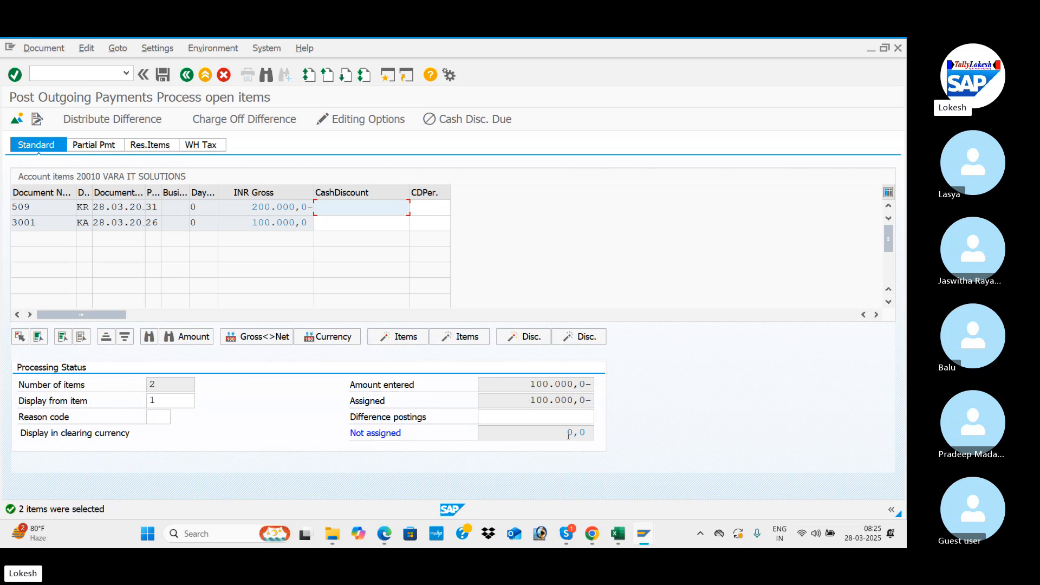
{"action": "left_click", "coordinate": [165, 78]}
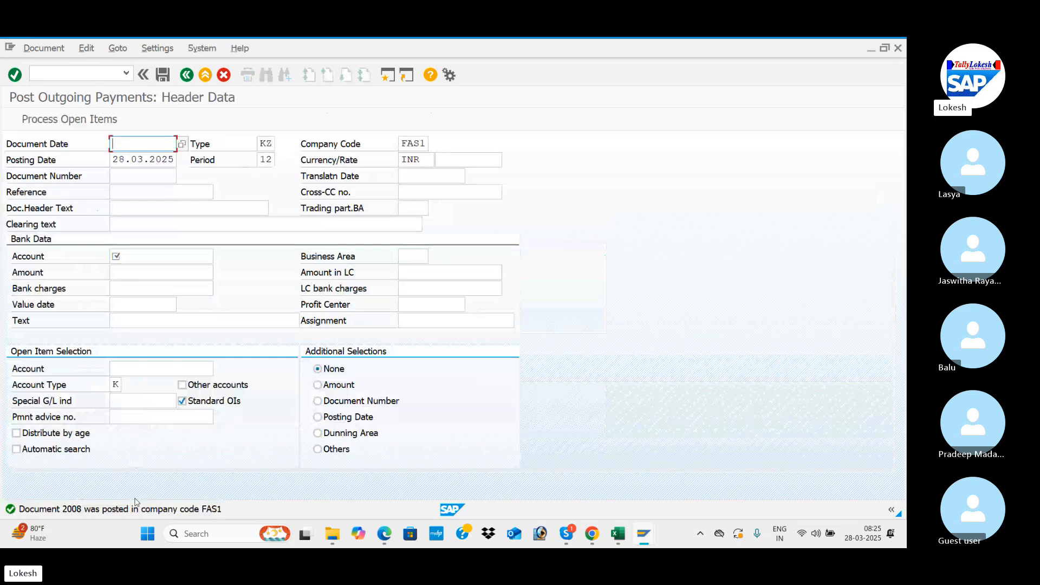
Step: Switch to the Vendor Line Item Display window, refresh its open items and return to the selection screen
{"action": "key", "text": "alt+Tab"}
{"action": "key", "text": "alt+Tab"}
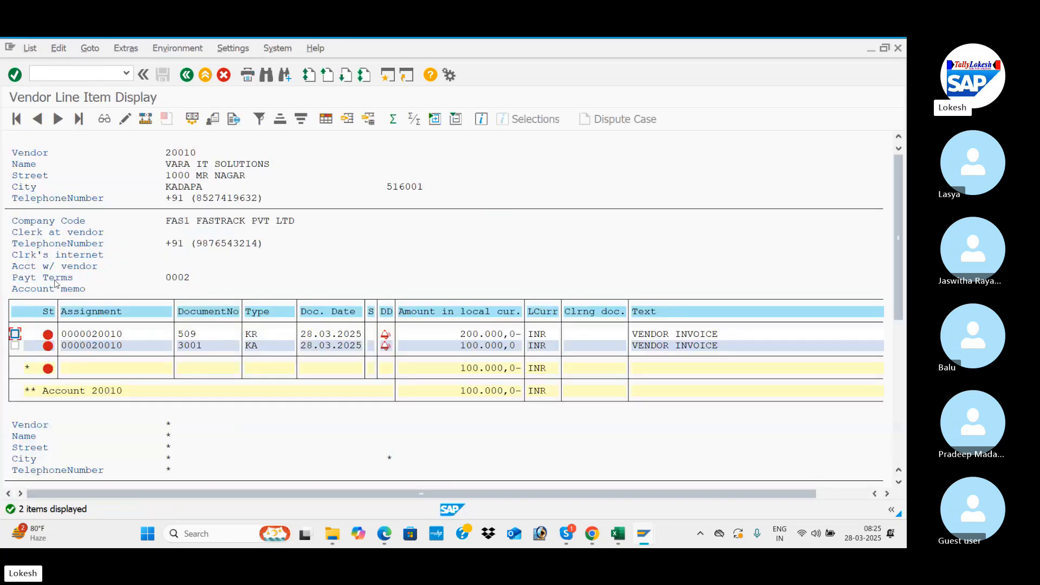
{"action": "left_click", "coordinate": [29, 48]}
{"action": "left_click", "coordinate": [47, 81]}
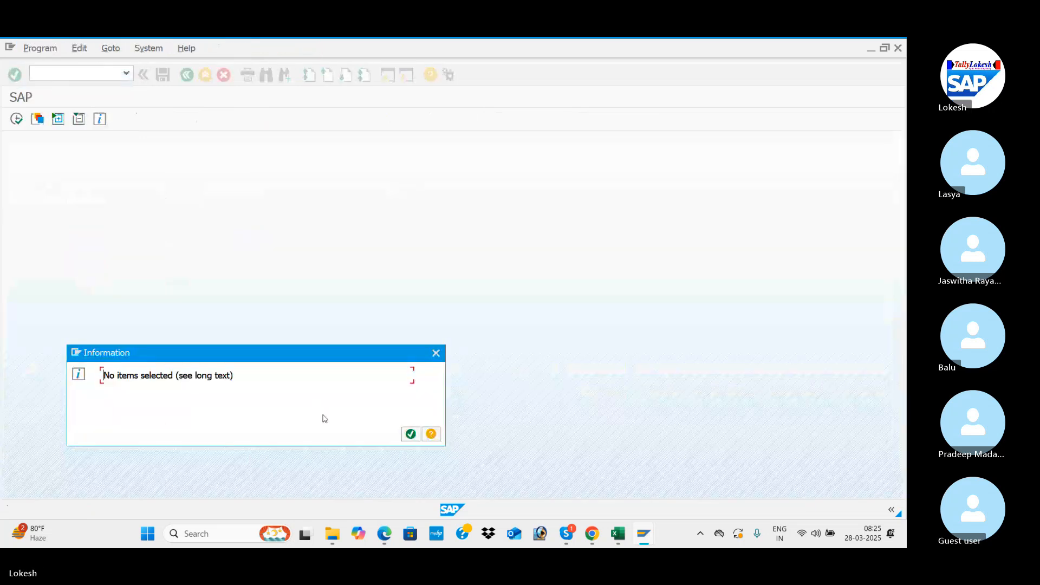
{"action": "left_click", "coordinate": [411, 433]}
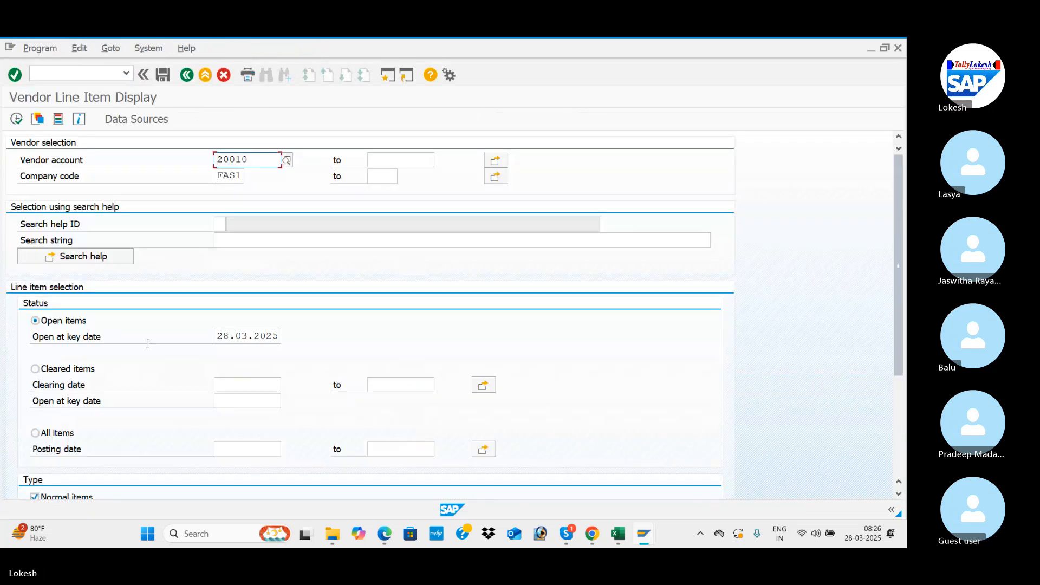
Step: Display the vendor's cleared items with a clearing date of 28.03.2025
{"action": "left_click", "coordinate": [42, 370]}
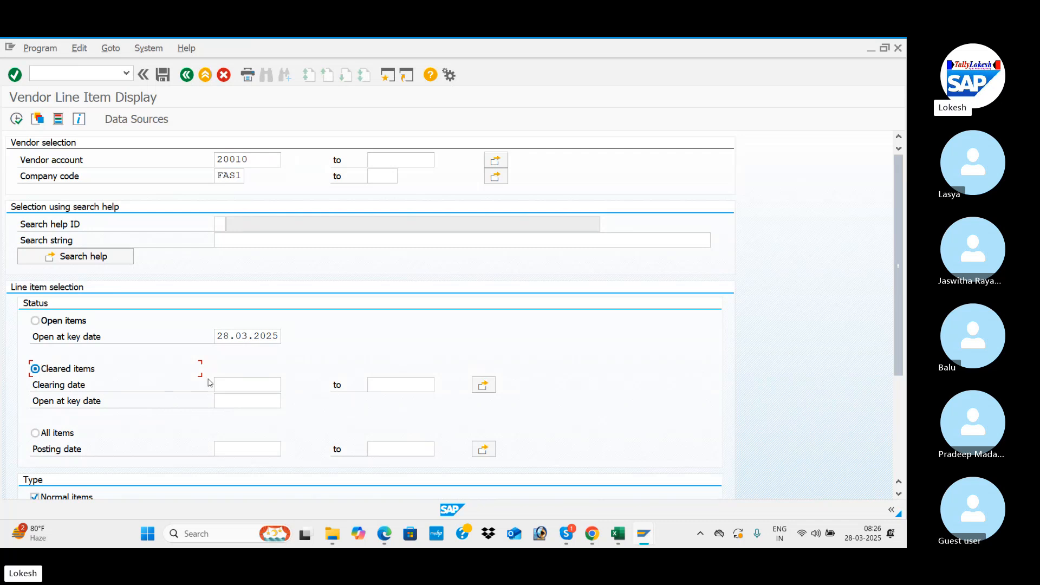
{"action": "left_click", "coordinate": [234, 384]}
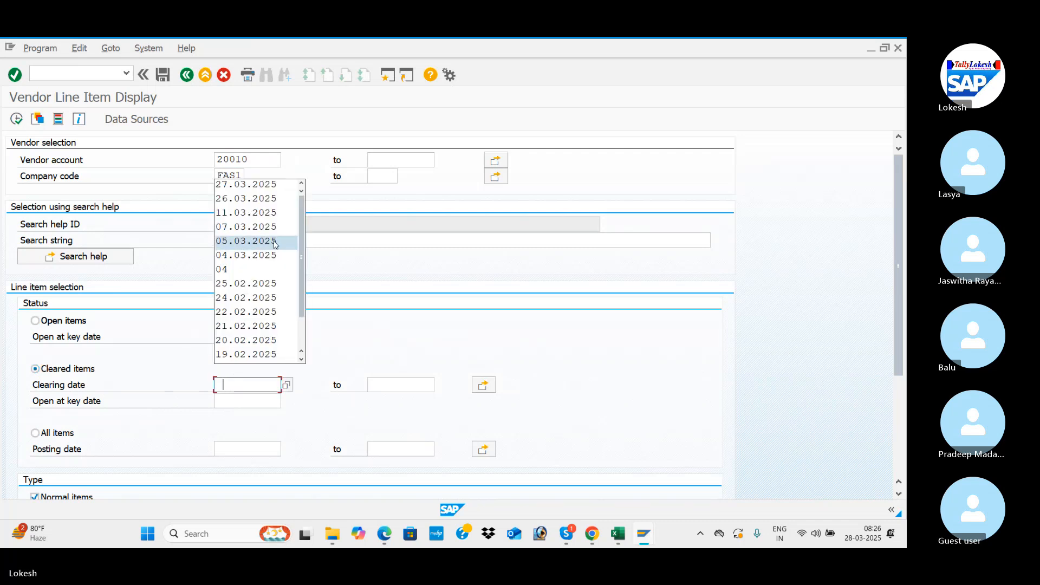
{"action": "type", "text": "28"}
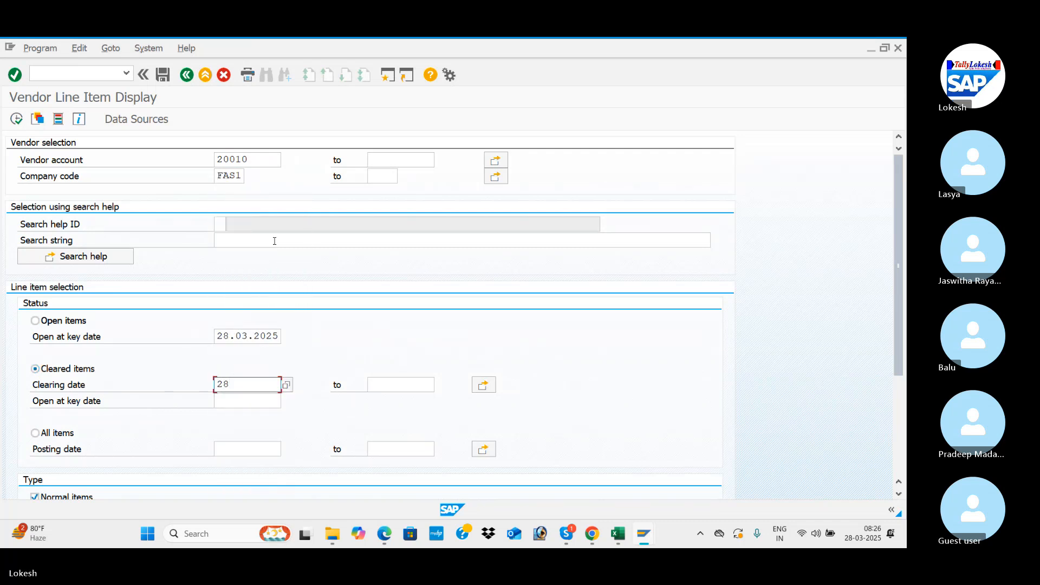
{"action": "type", "text": ".03."}
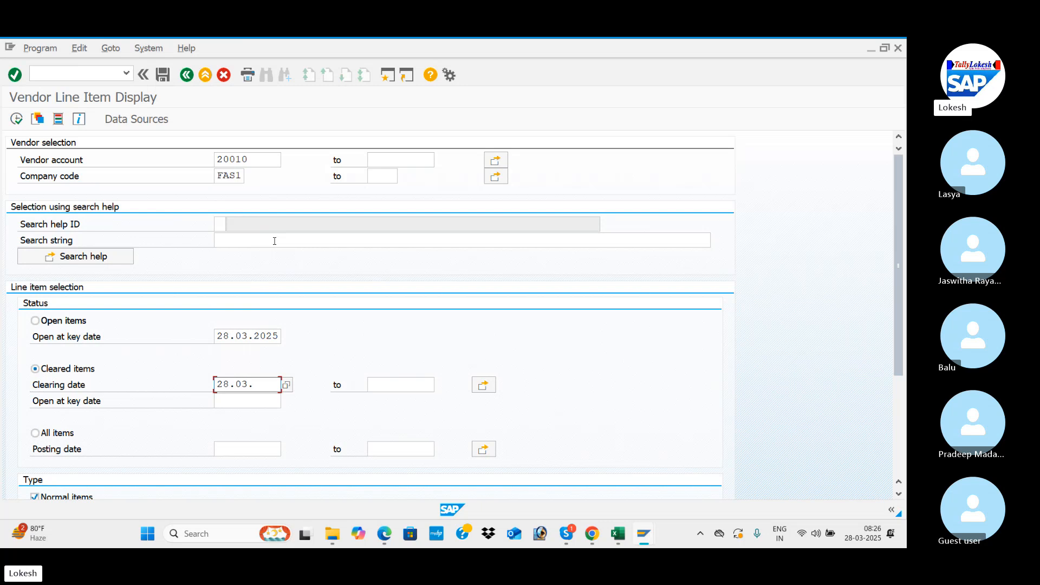
{"action": "type", "text": "2025"}
{"action": "key", "text": "Tab"}
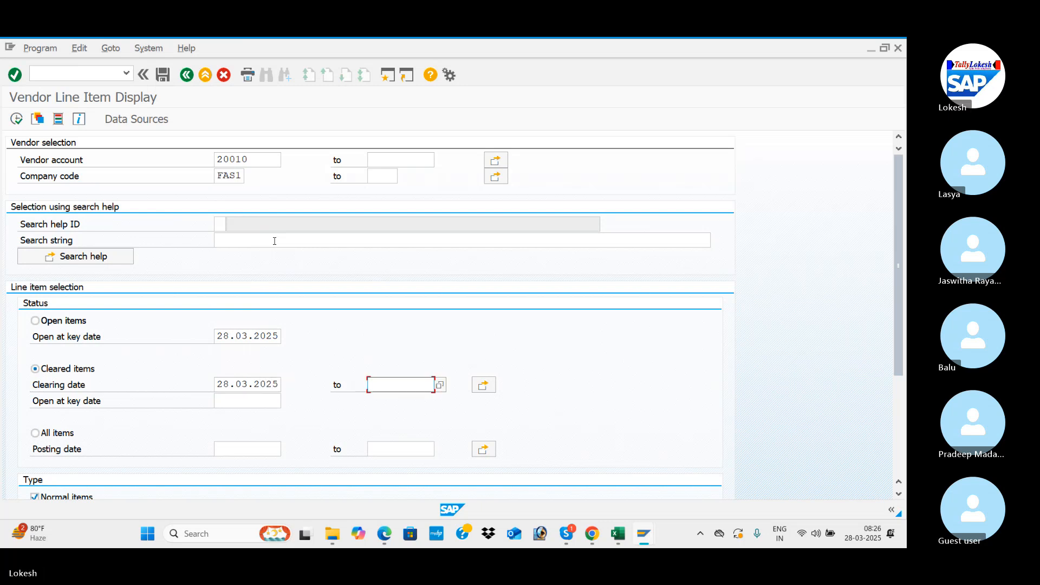
{"action": "left_click", "coordinate": [16, 119]}
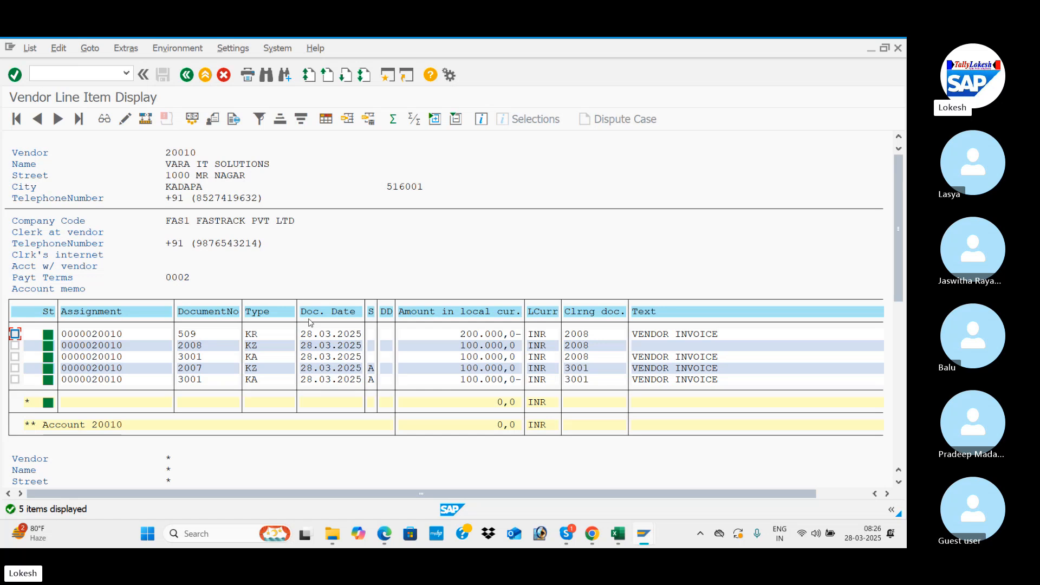
Step: Switch to the Accounts Payable configuration document open in Edge
{"action": "key", "text": "alt+Tab"}
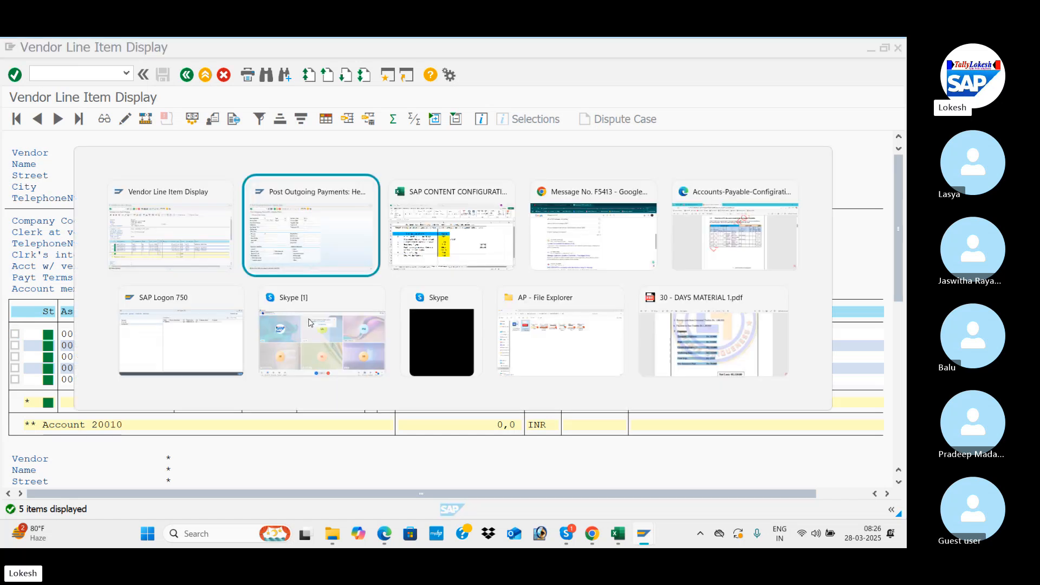
{"action": "key", "text": "alt+Tab"}
{"action": "key", "text": "alt+Tab"}
{"action": "key", "text": "alt+Tab"}
{"action": "key", "text": "alt+Tab"}
{"action": "key", "text": "alt+Tab"}
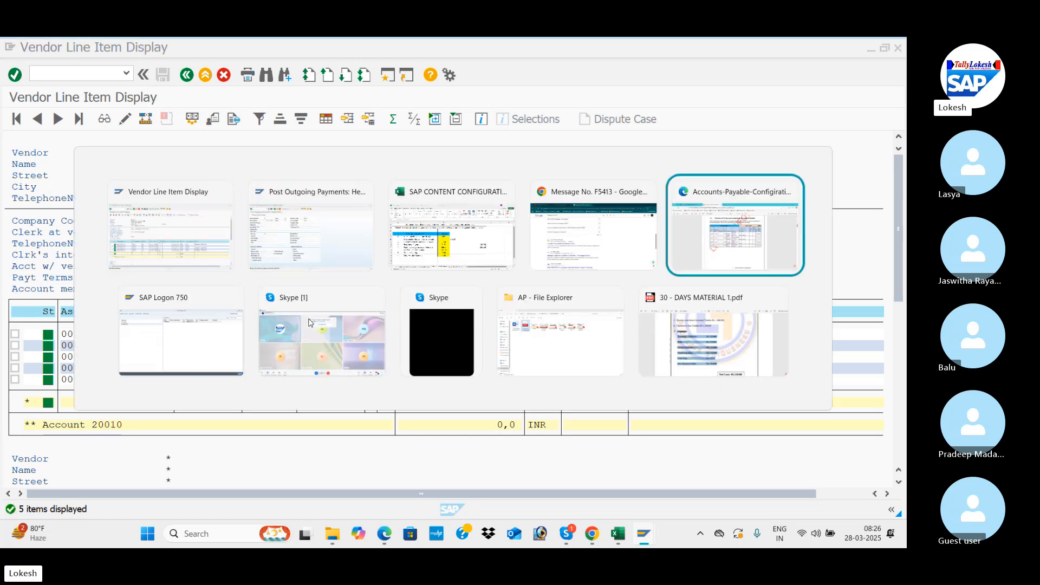